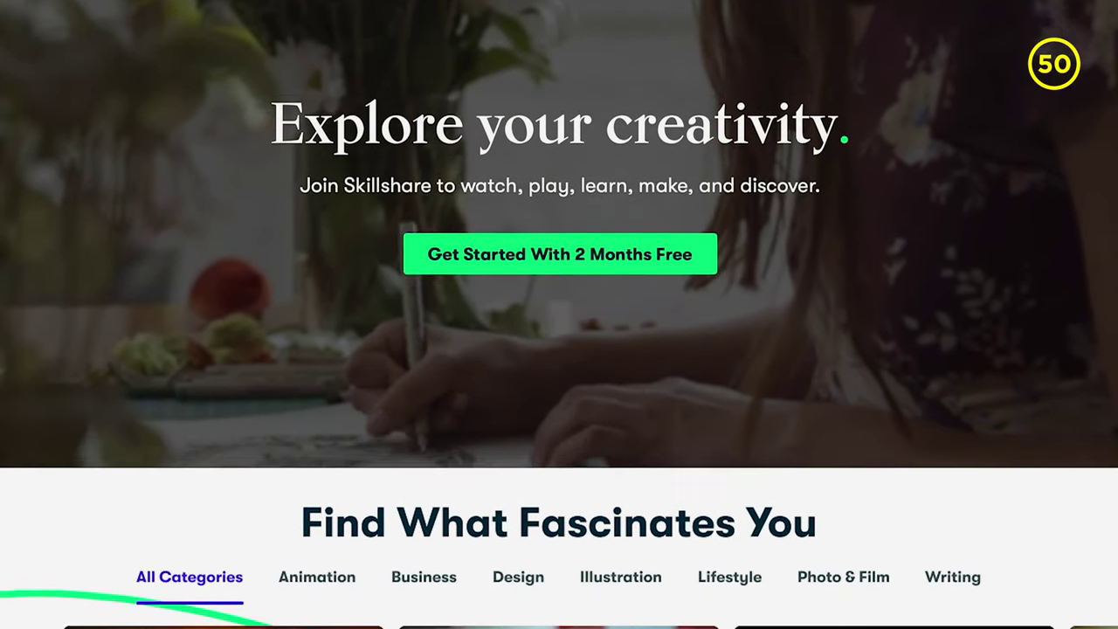
- Open the Botanical Illustration class page from the Skillshare homepage
scroll(357, 427, "down", 2)
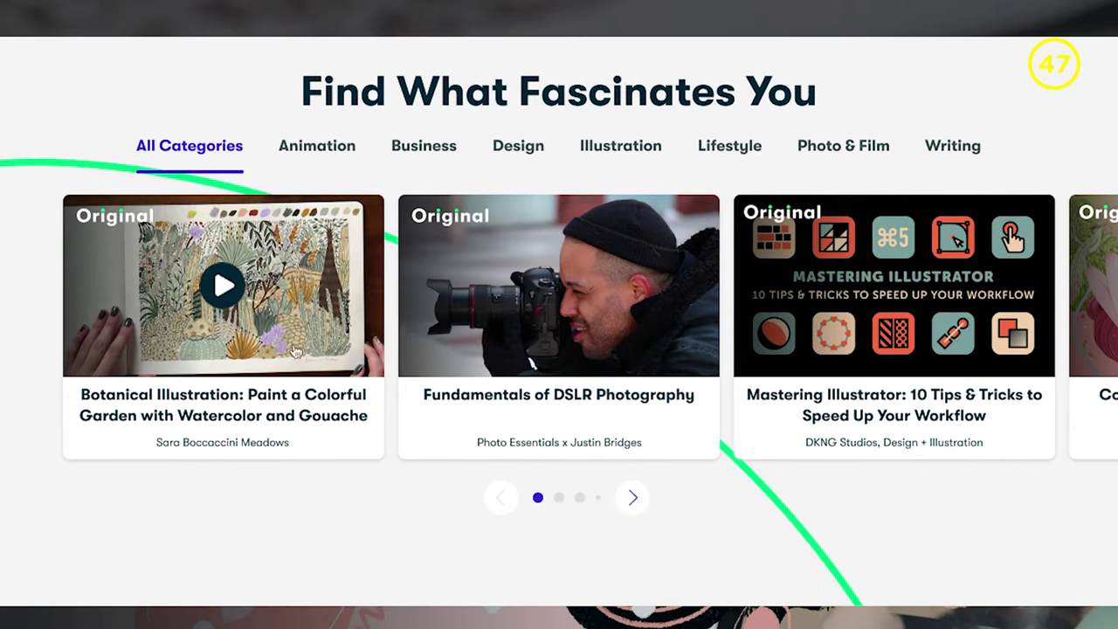
left_click(259, 306)
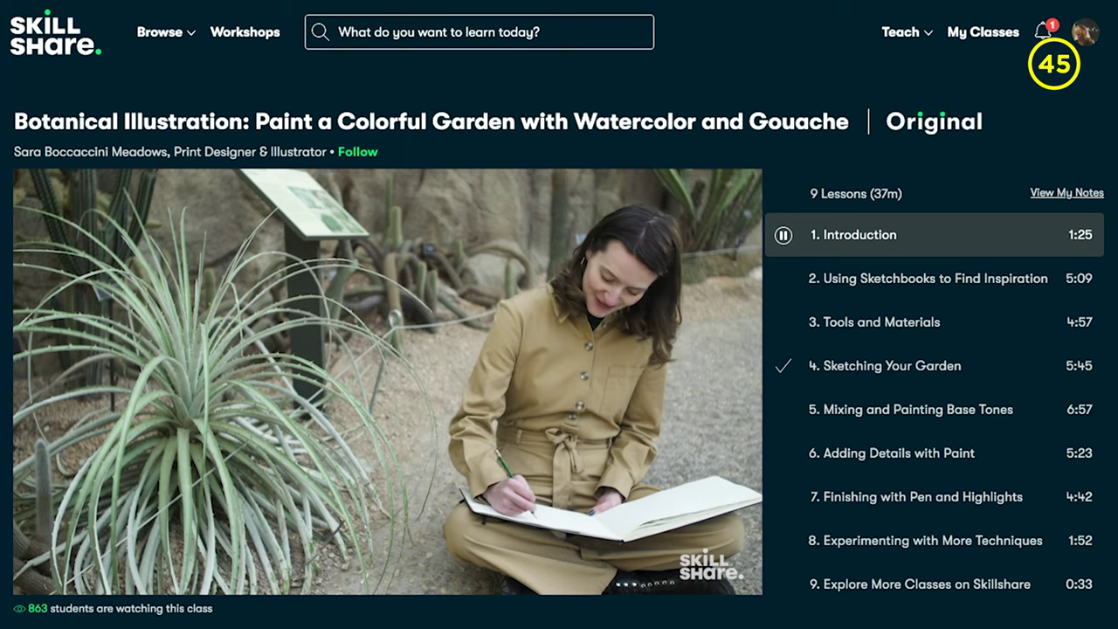
scroll(559, 350, "down", 4)
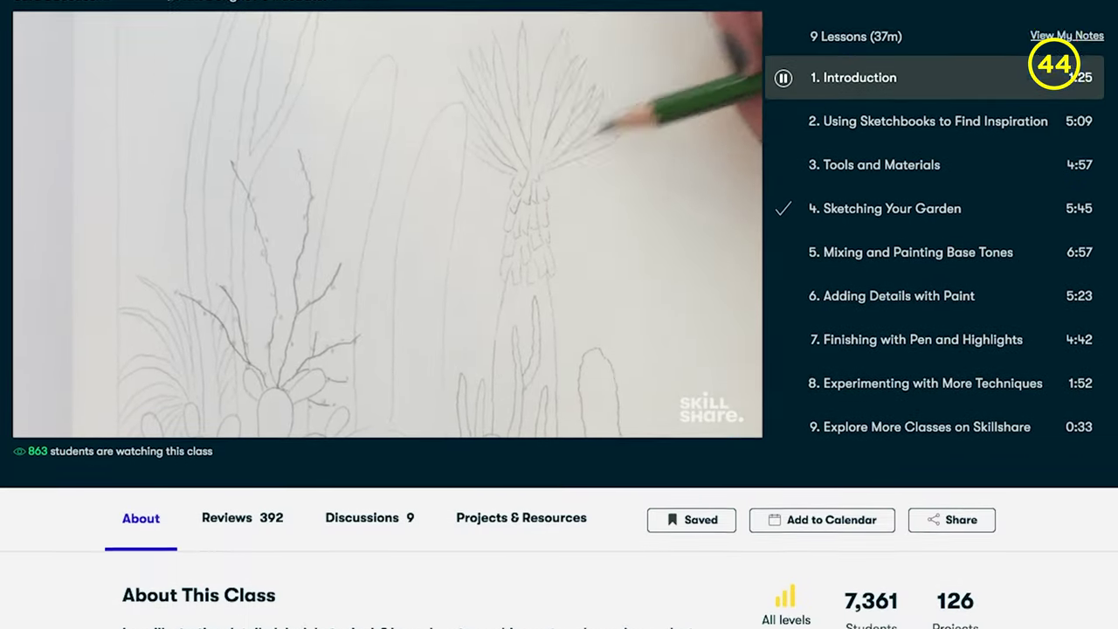
scroll(559, 349, "down", 2)
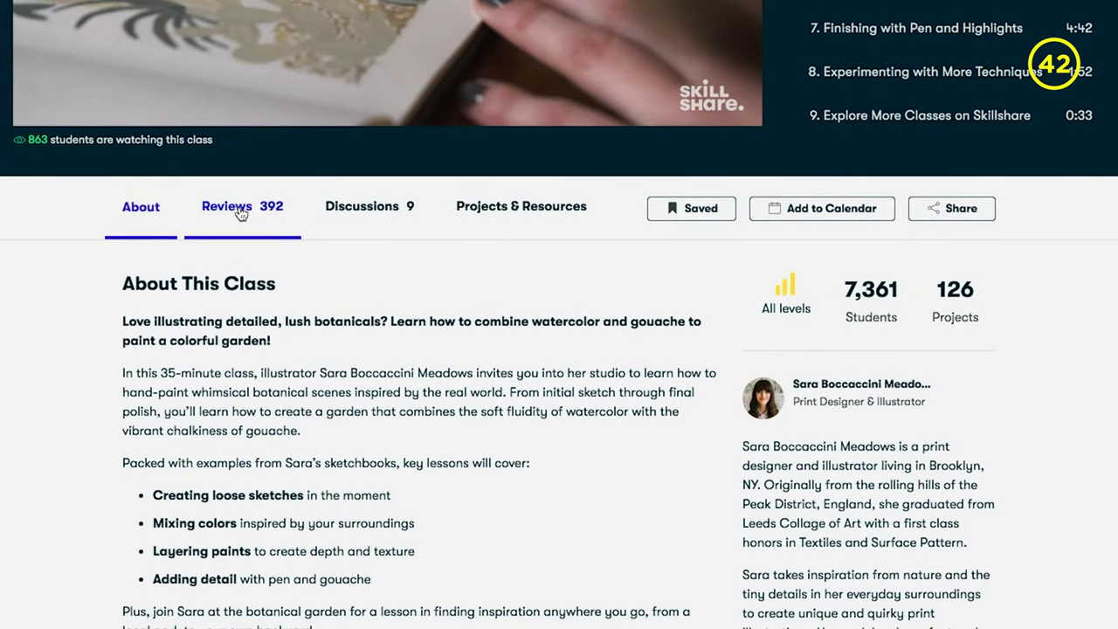
- Browse the class's Reviews and Discussions, then scroll Projects & Resources to the student projects
left_click(242, 206)
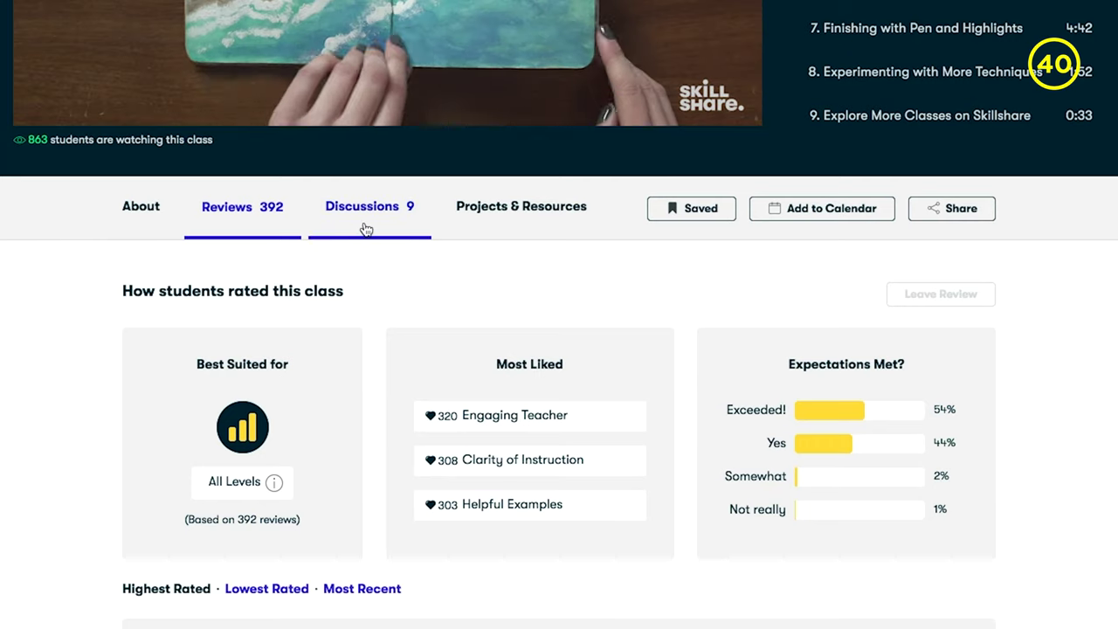
left_click(362, 220)
left_click(521, 206)
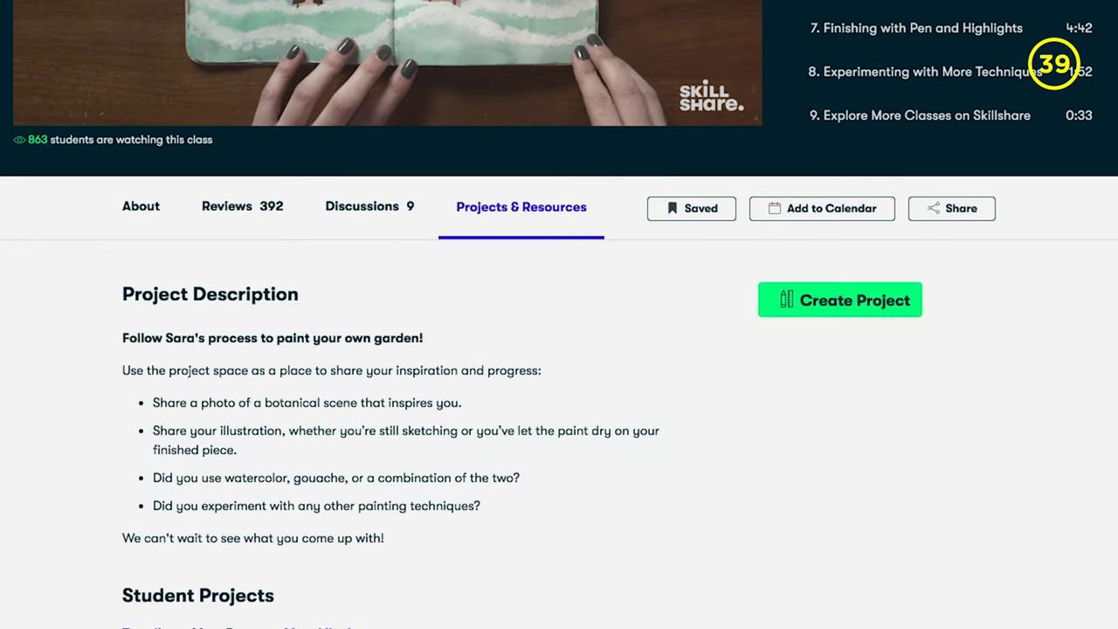
scroll(559, 349, "down", 3)
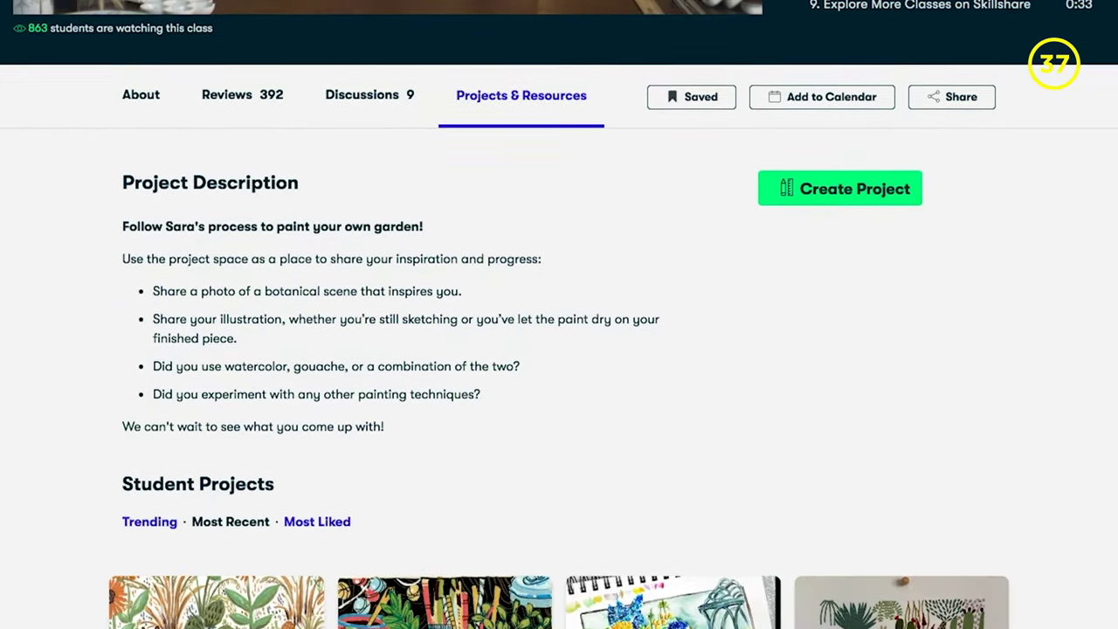
scroll(560, 350, "down", 5)
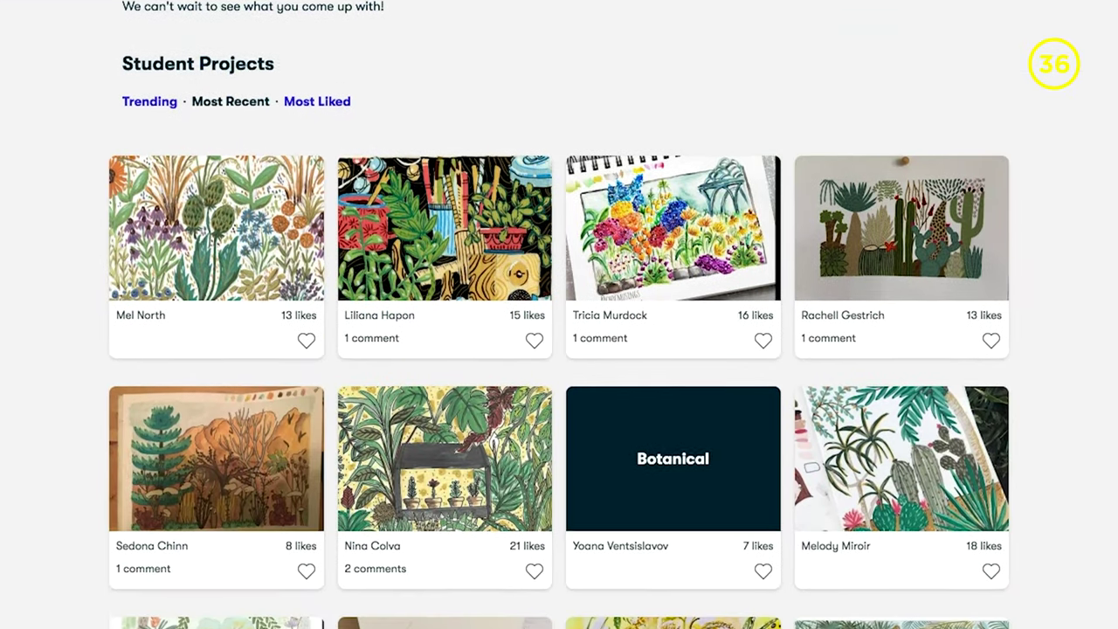
scroll(559, 350, "down", 3)
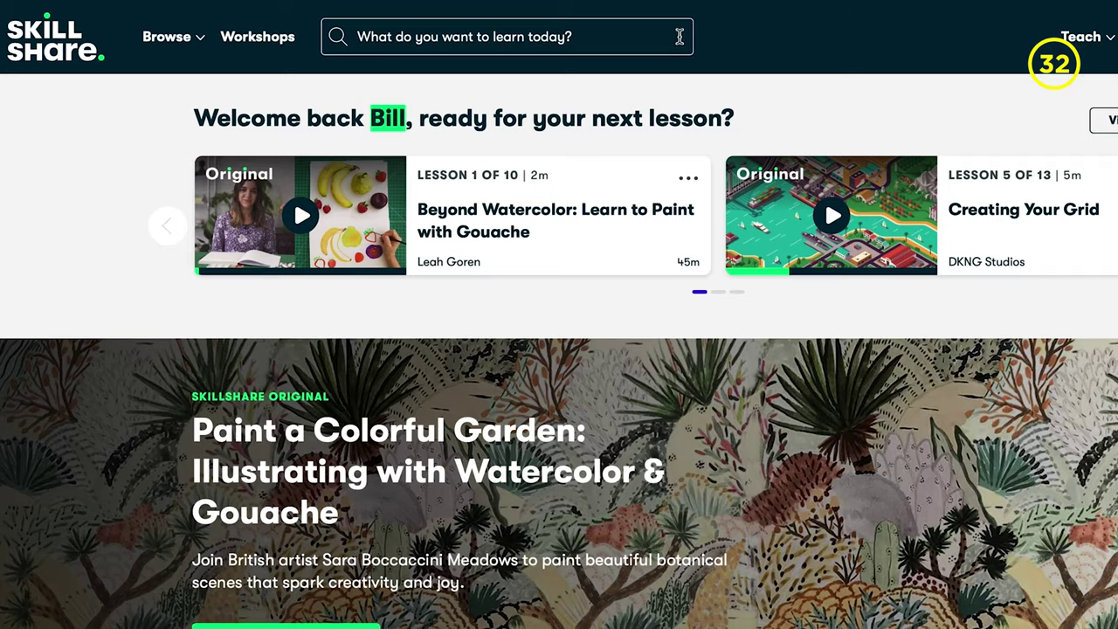
- Search for 'Logo De', pick the Logo Design suggestion and scroll the results
left_click(677, 35)
type("Logo Design")
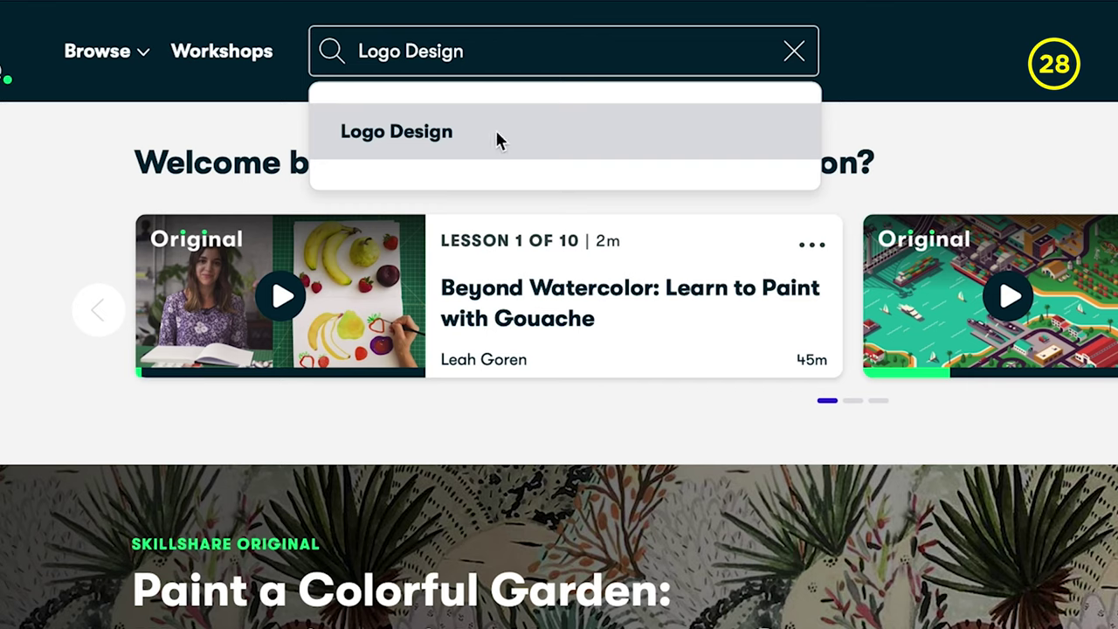
left_click(497, 135)
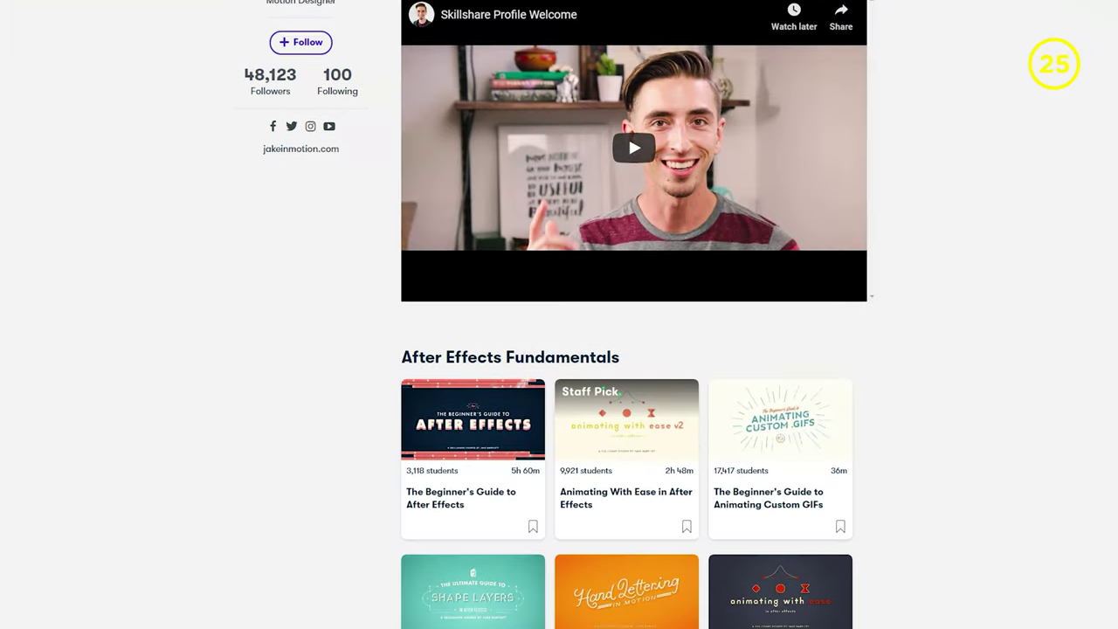
scroll(626, 349, "down", 5)
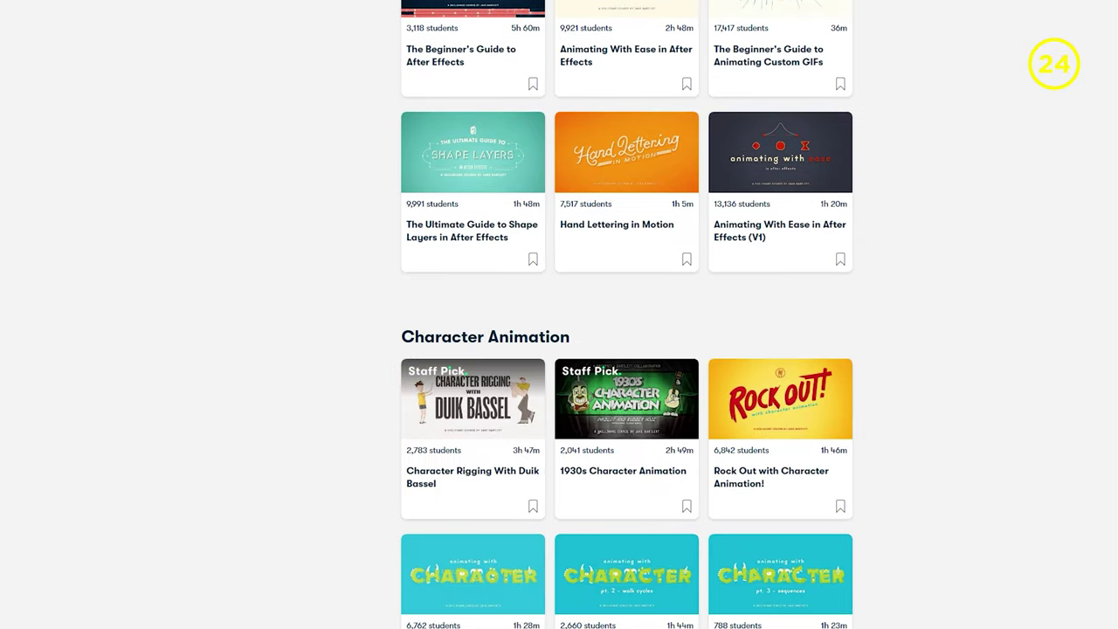
scroll(626, 349, "down", 4)
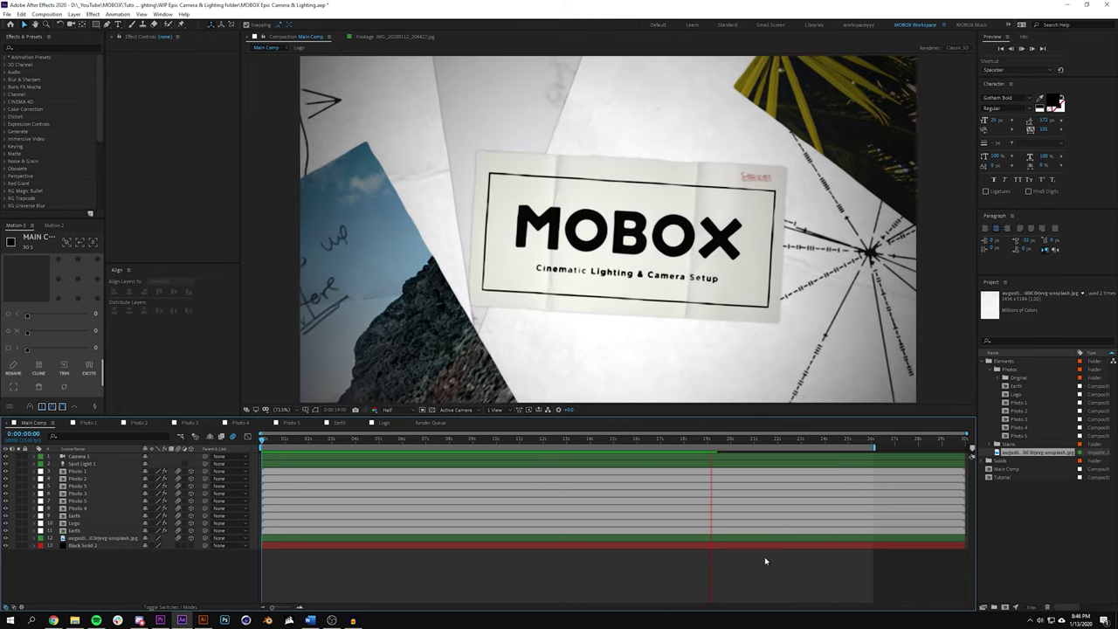
left_click(379, 439)
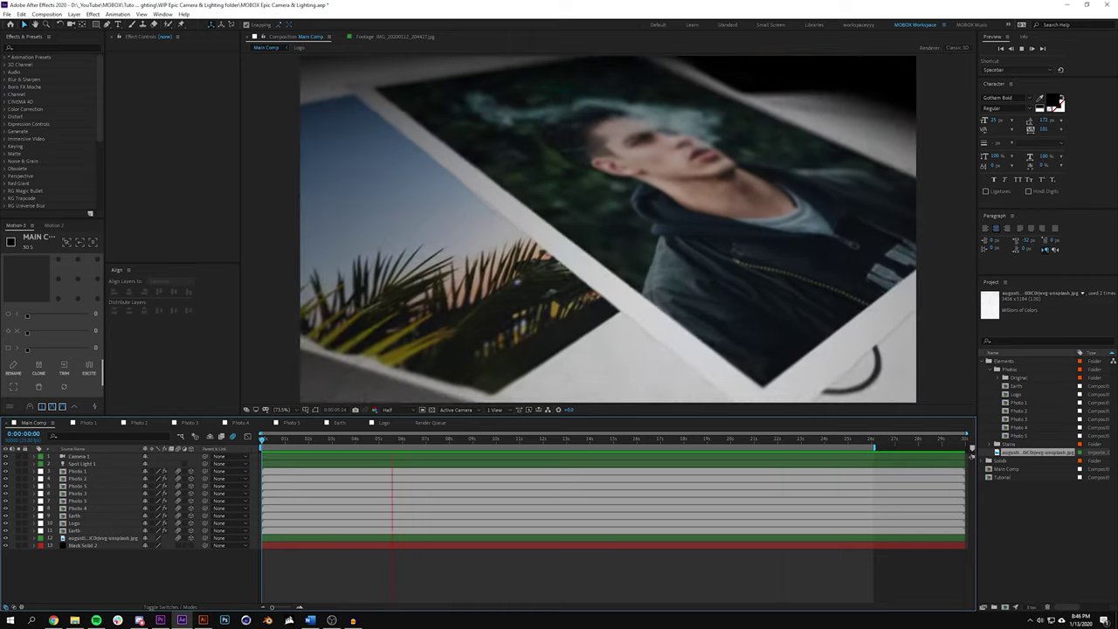
key("space")
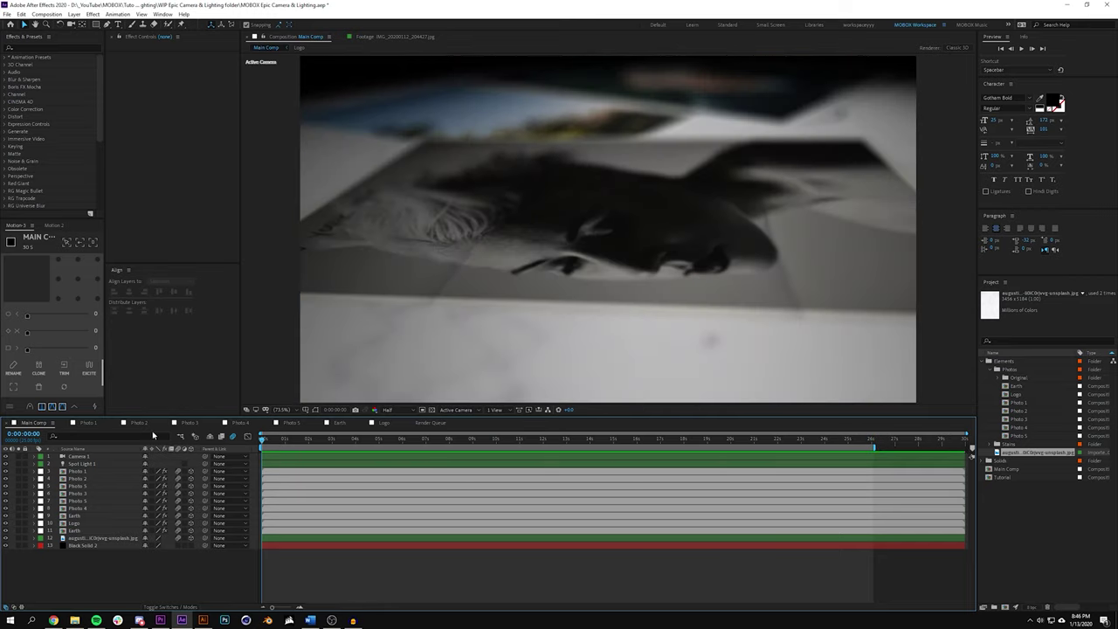
left_click(88, 424)
left_click(139, 424)
left_click(191, 424)
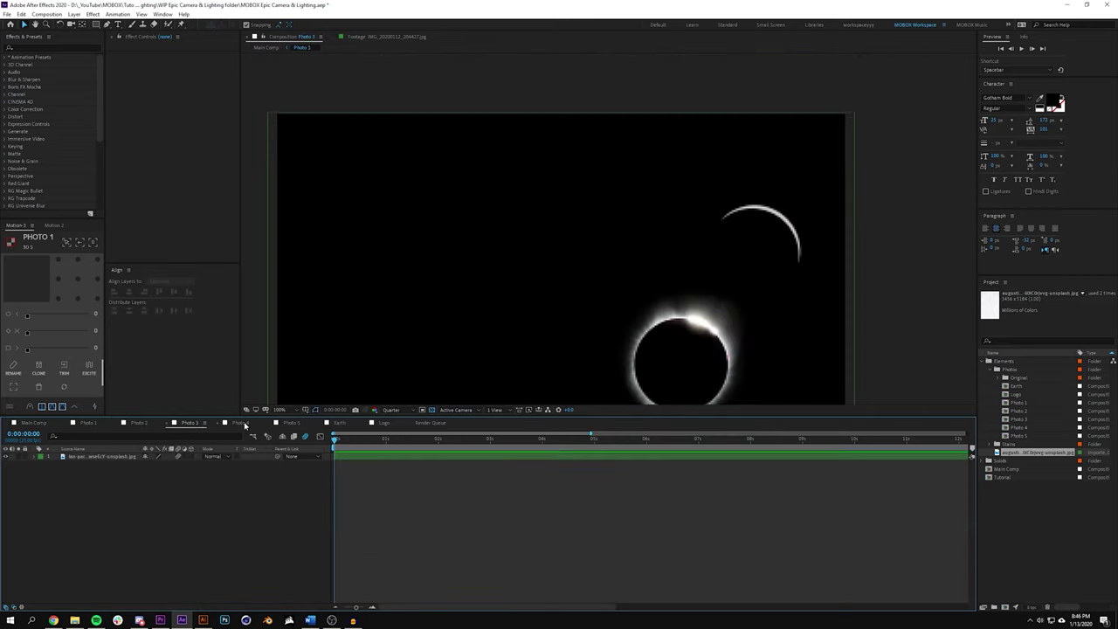
left_click(241, 424)
left_click(282, 425)
left_click(339, 424)
left_click(385, 424)
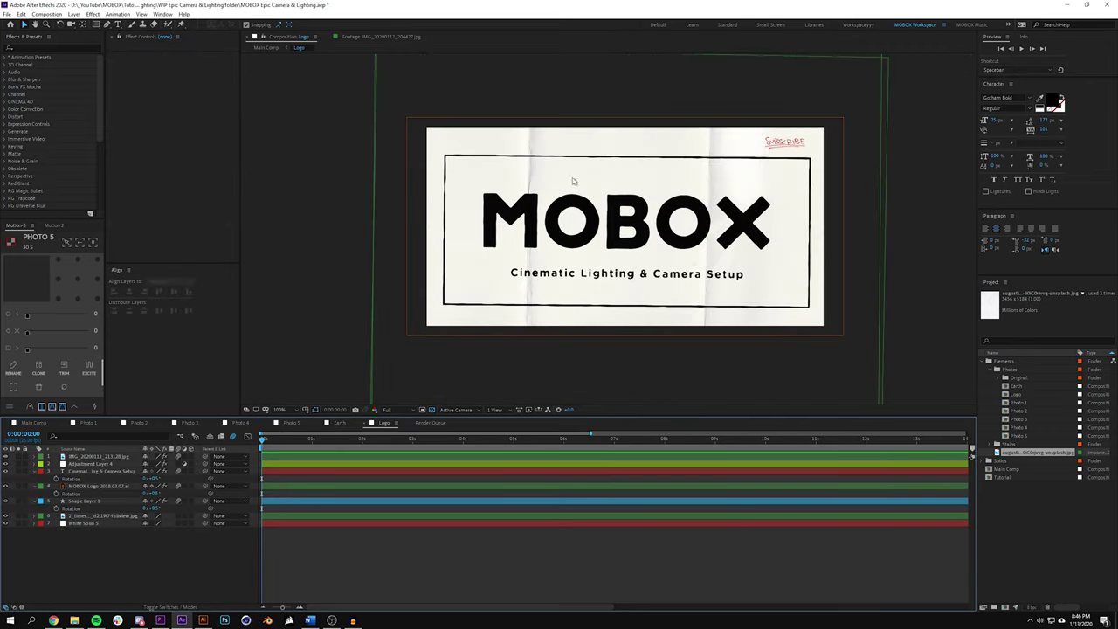
left_click(339, 424)
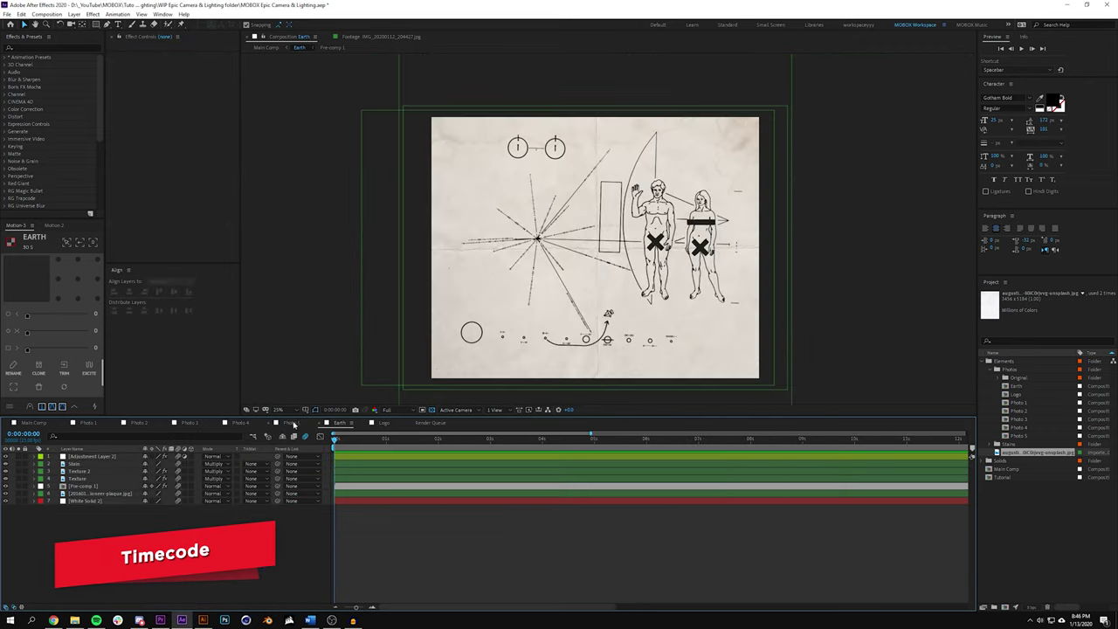
left_click(282, 424)
left_click(241, 423)
left_click(139, 423)
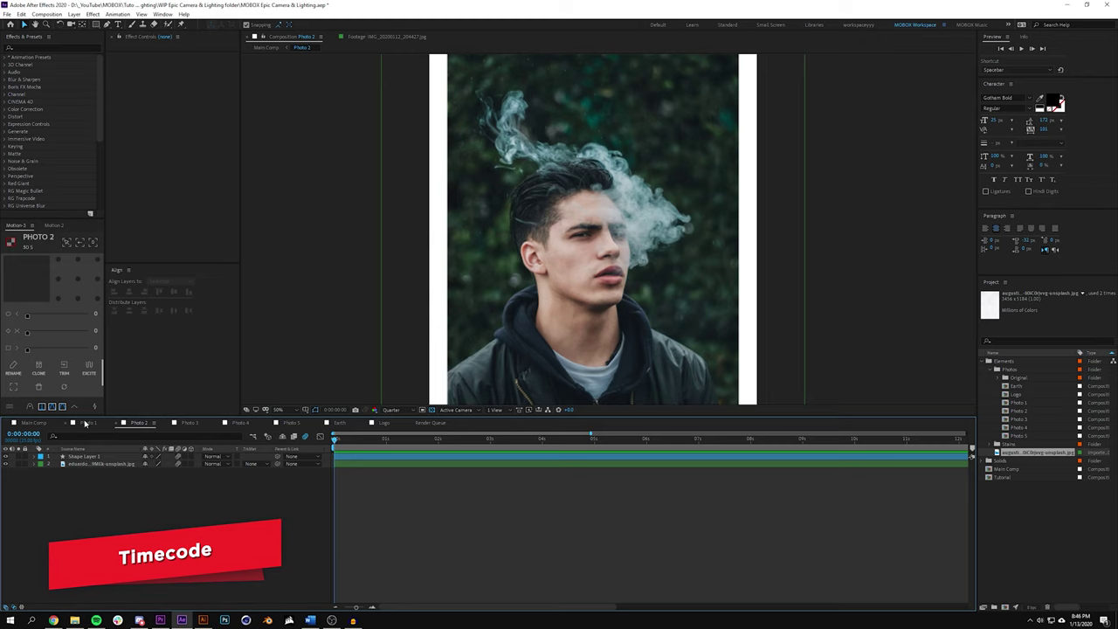
left_click(87, 423)
key("period")
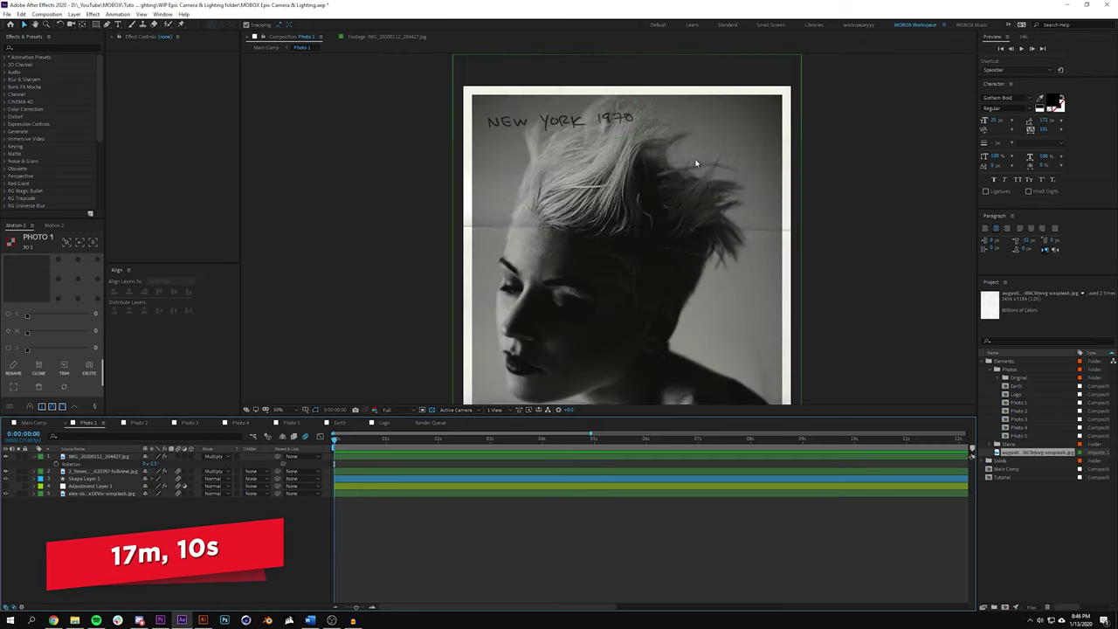
left_click(35, 424)
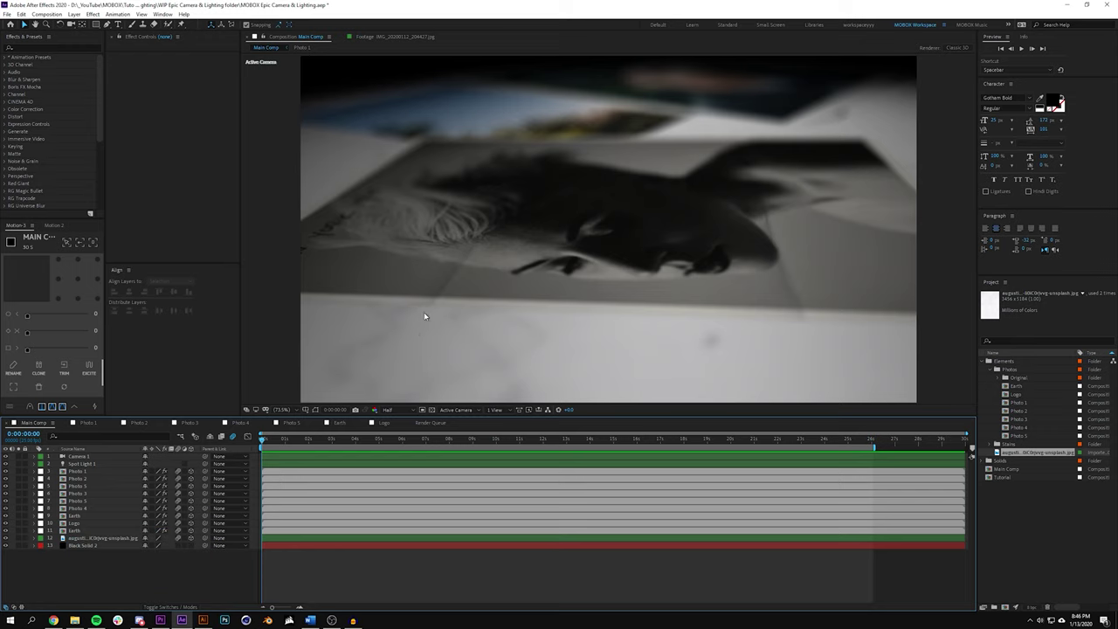
- Create a new composition, Comp 1, using the HDTV 1080 25 preset
left_click(56, 16)
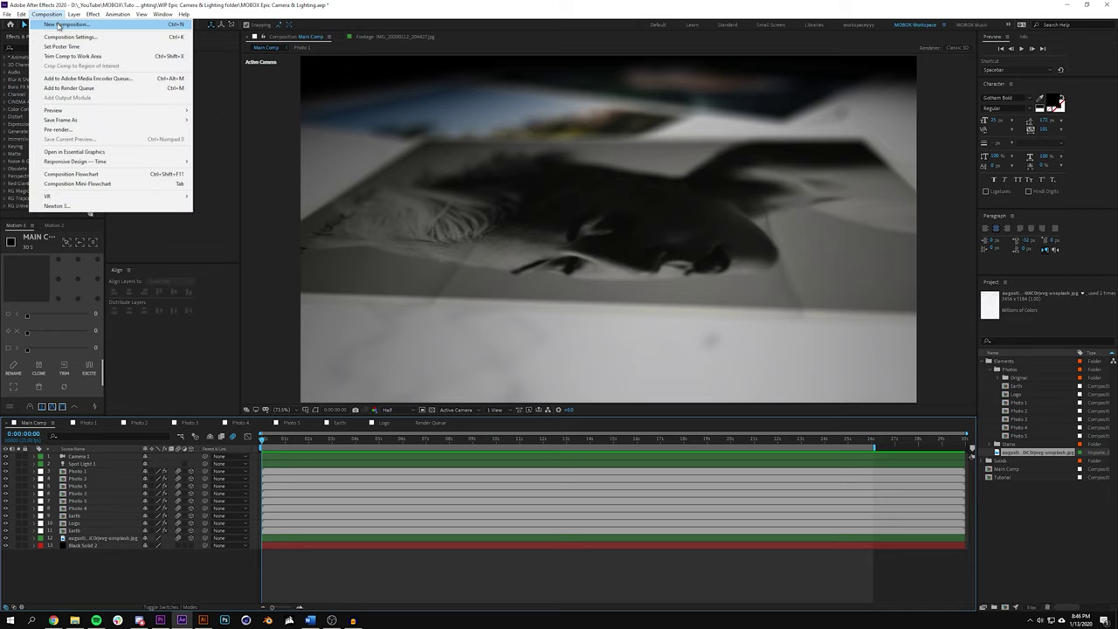
left_click(57, 24)
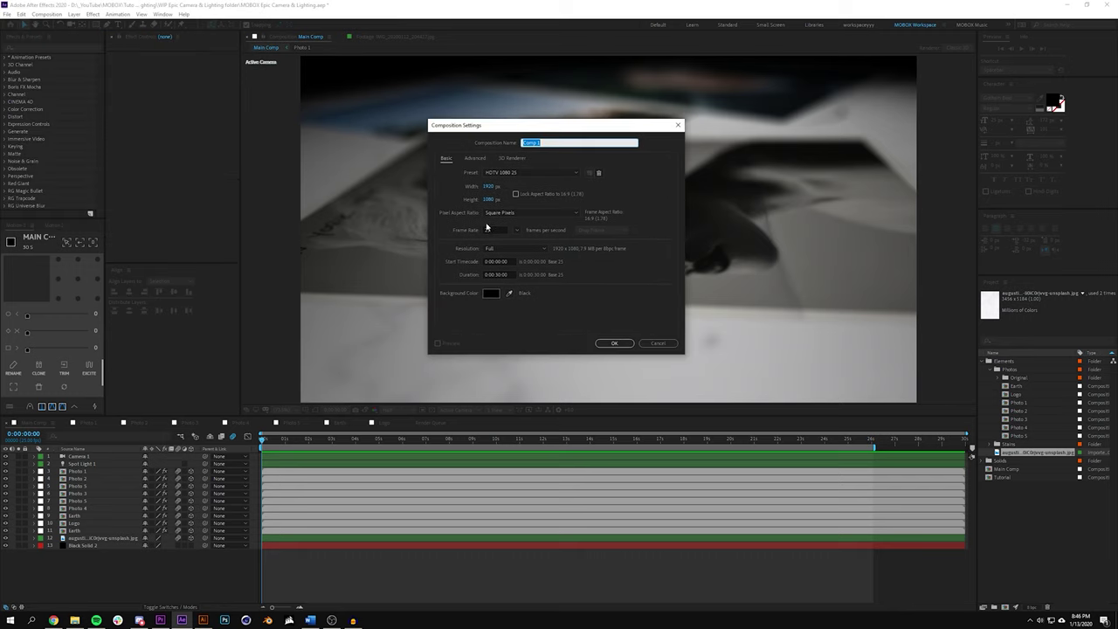
left_click(616, 344)
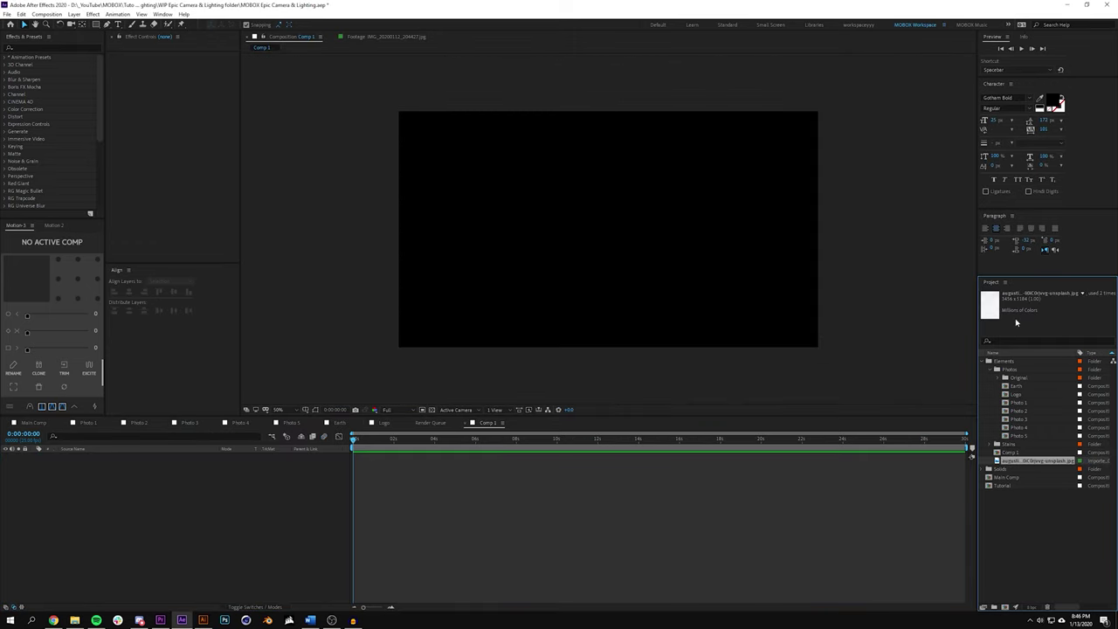
- Add the marble photo to Comp 1, rotate it 90° and scale it to about 97.6%
left_click_drag(1024, 460, 610, 232)
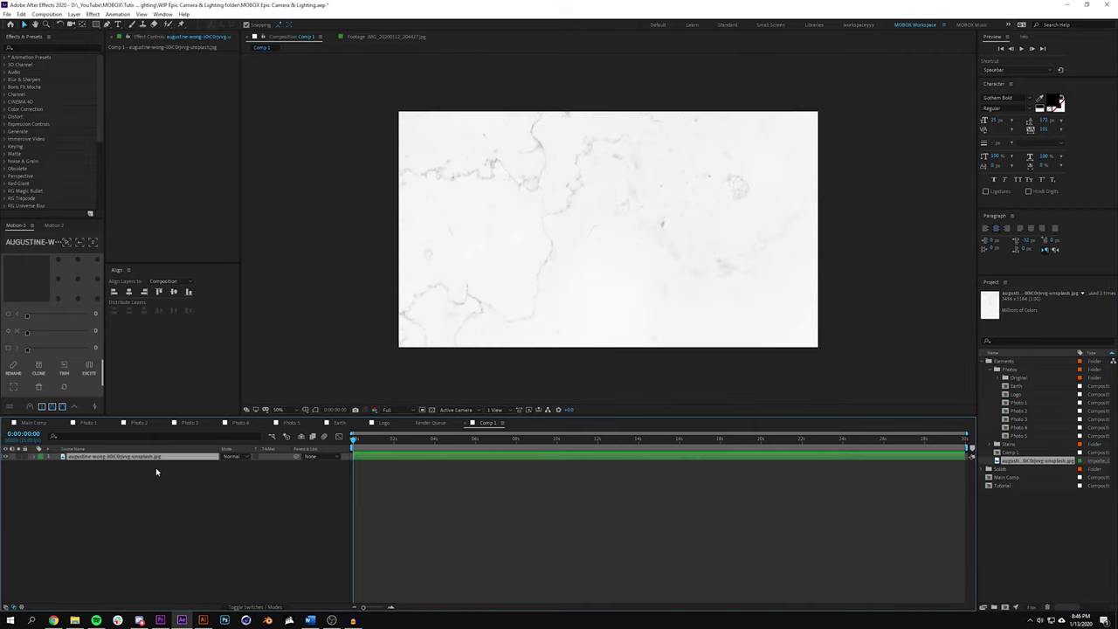
key("r")
left_click(234, 463)
type("90")
key("Return")
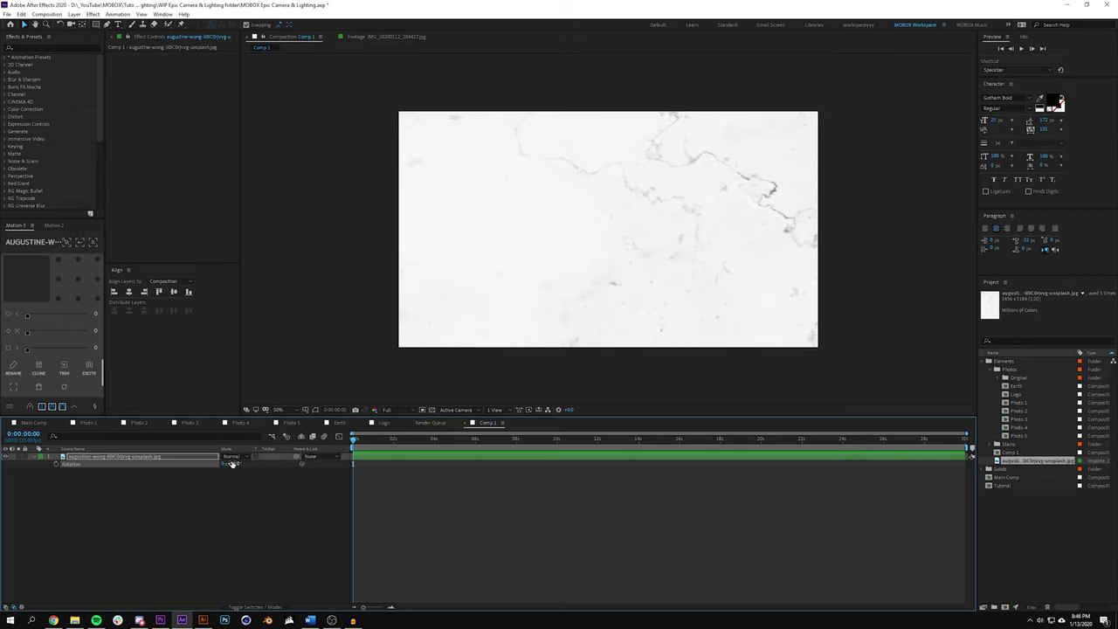
mouse_move(238, 463)
left_mouse_down()
mouse_move(175, 464)
mouse_move(233, 463)
left_mouse_up()
- Check the framing at 100% and 50% zoom and show the frame guide outline
left_click(318, 474)
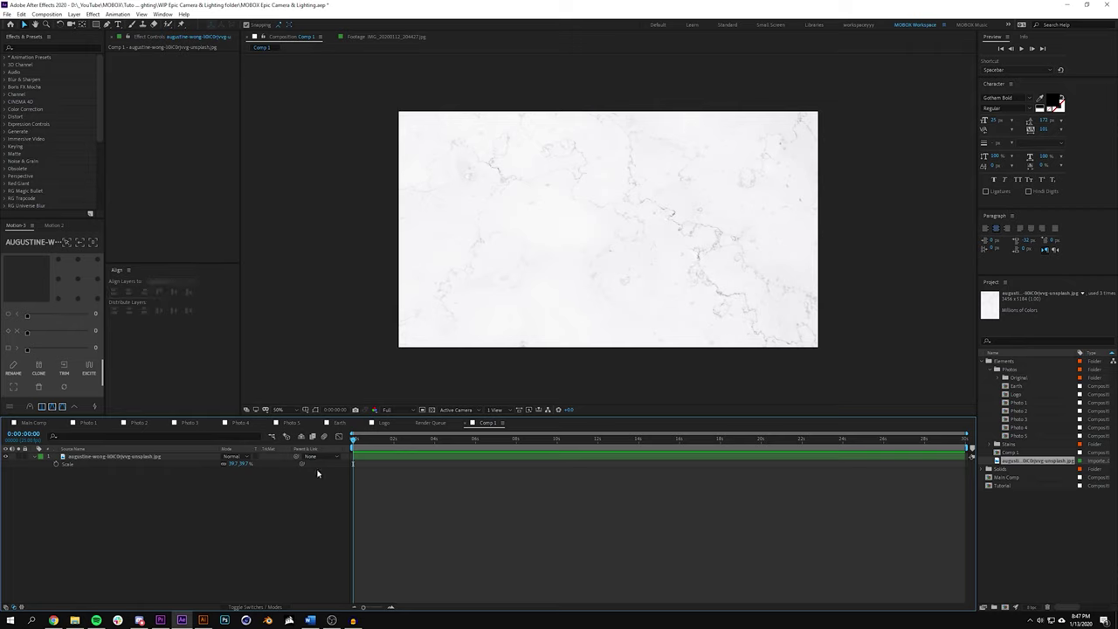
key("slash")
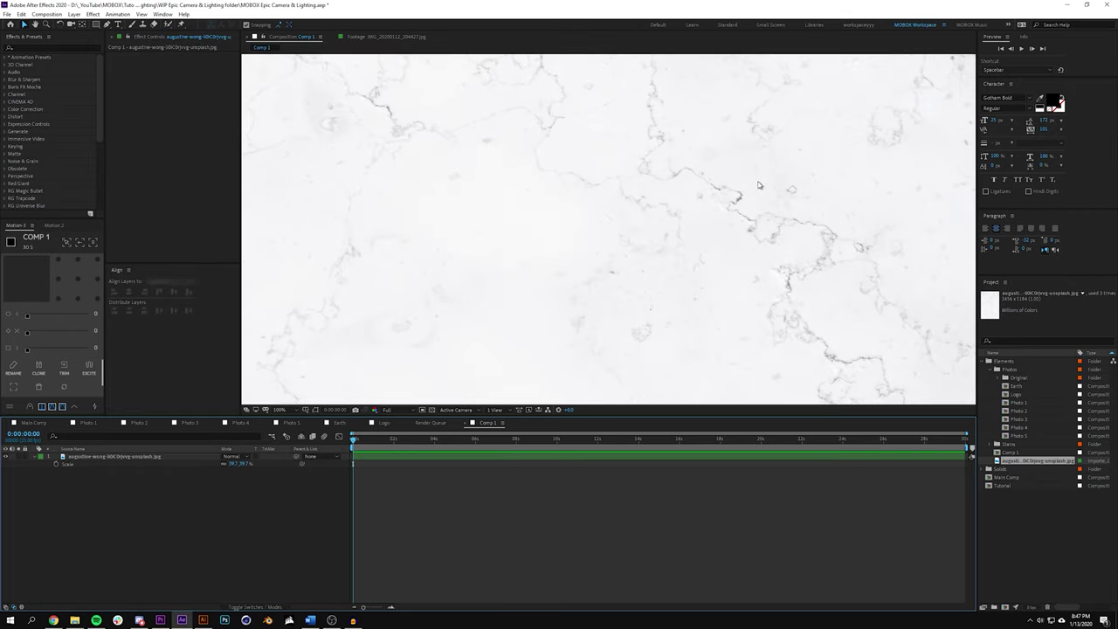
key("comma")
key("comma")
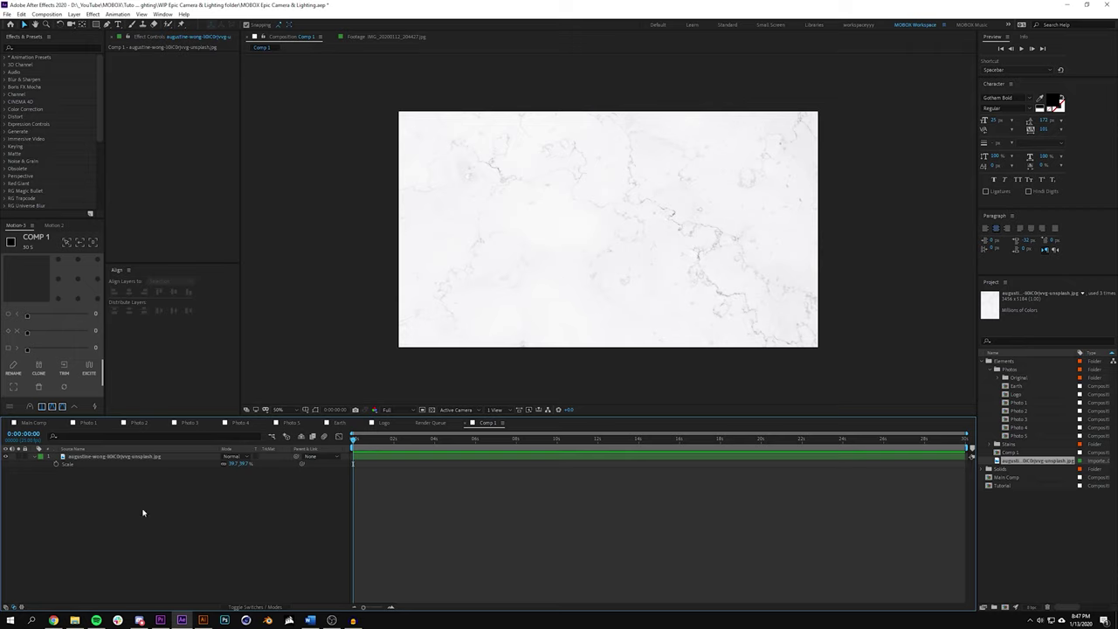
left_click(317, 410)
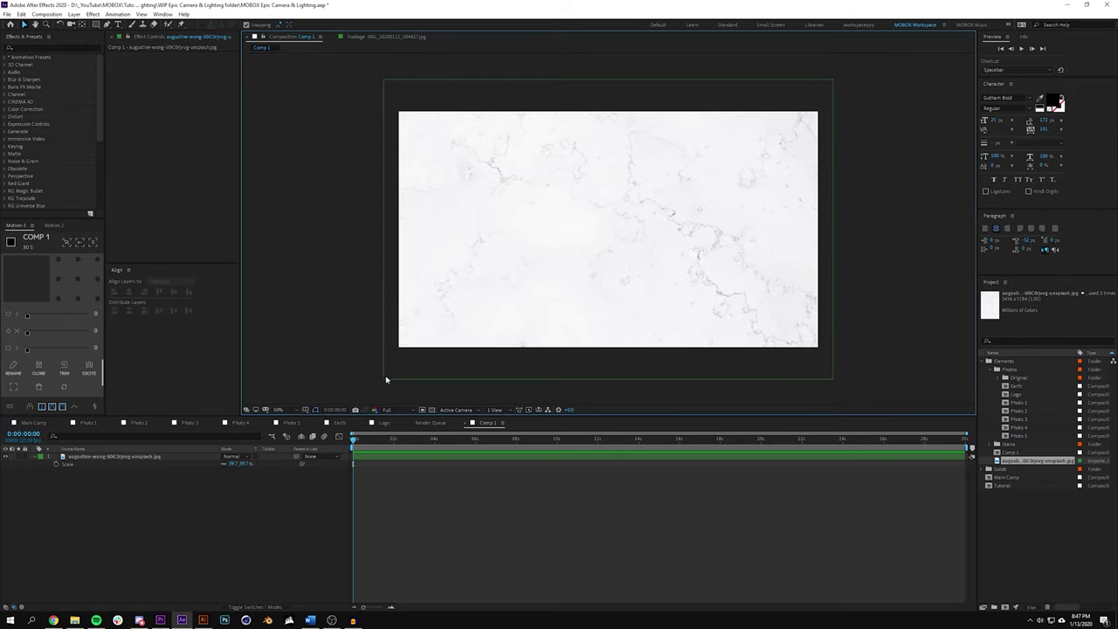
- Add Camera 1 to the composition with default settings
left_click(308, 442)
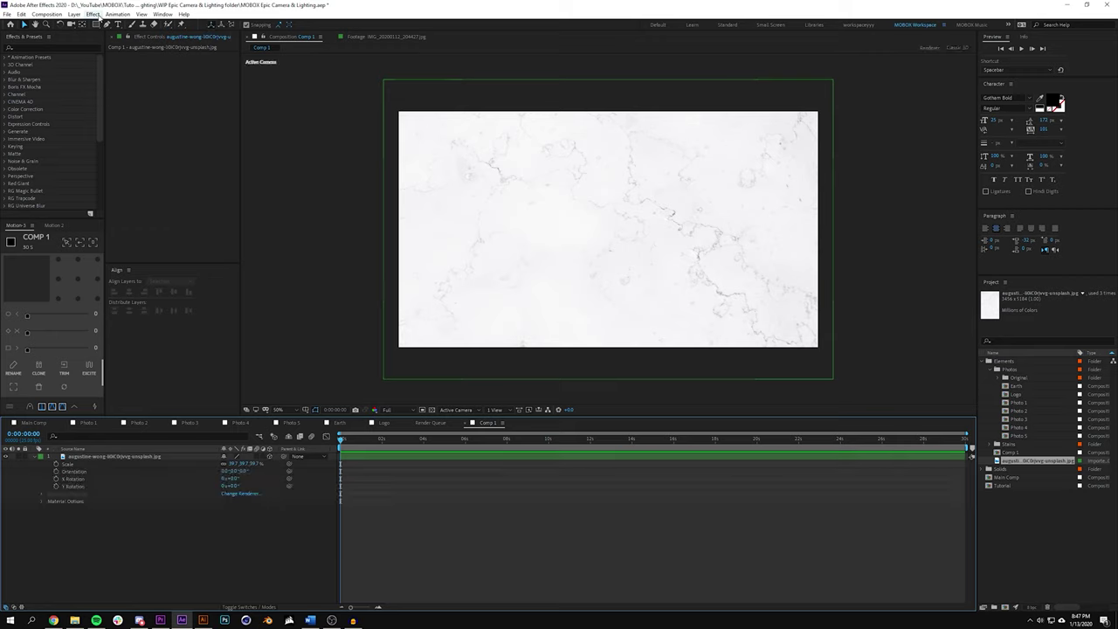
left_click(74, 14)
mouse_move(131, 24)
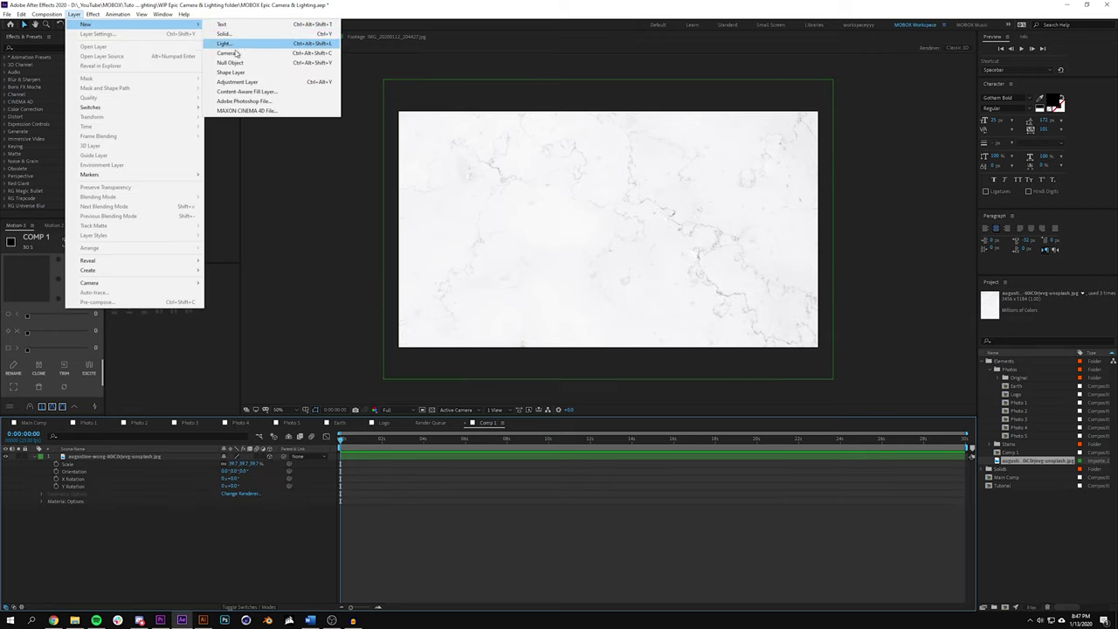
left_click(241, 54)
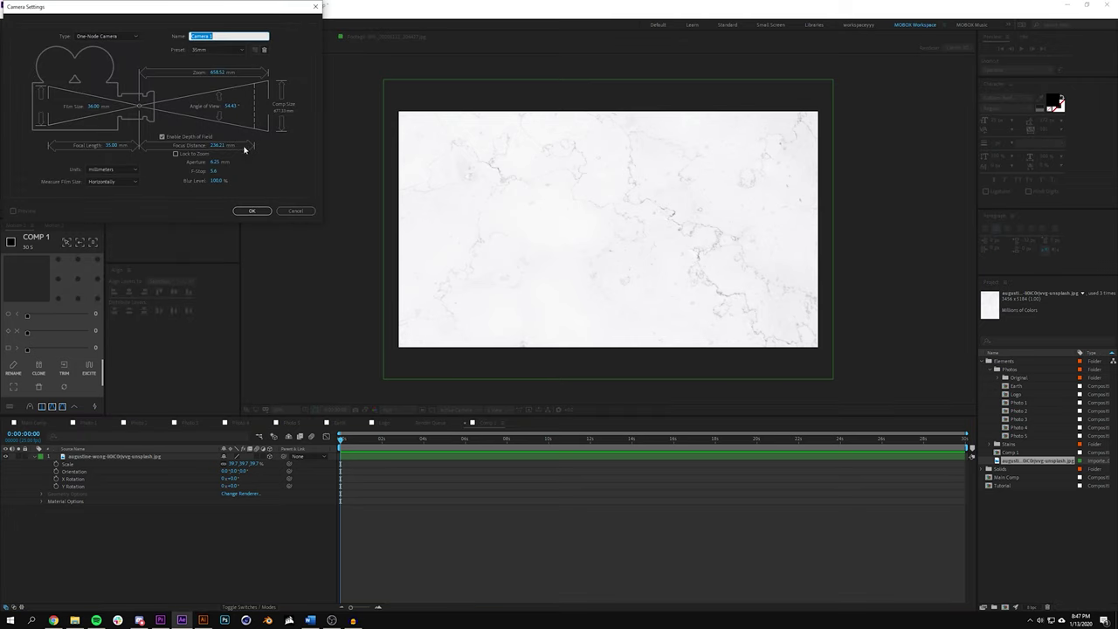
left_click(252, 211)
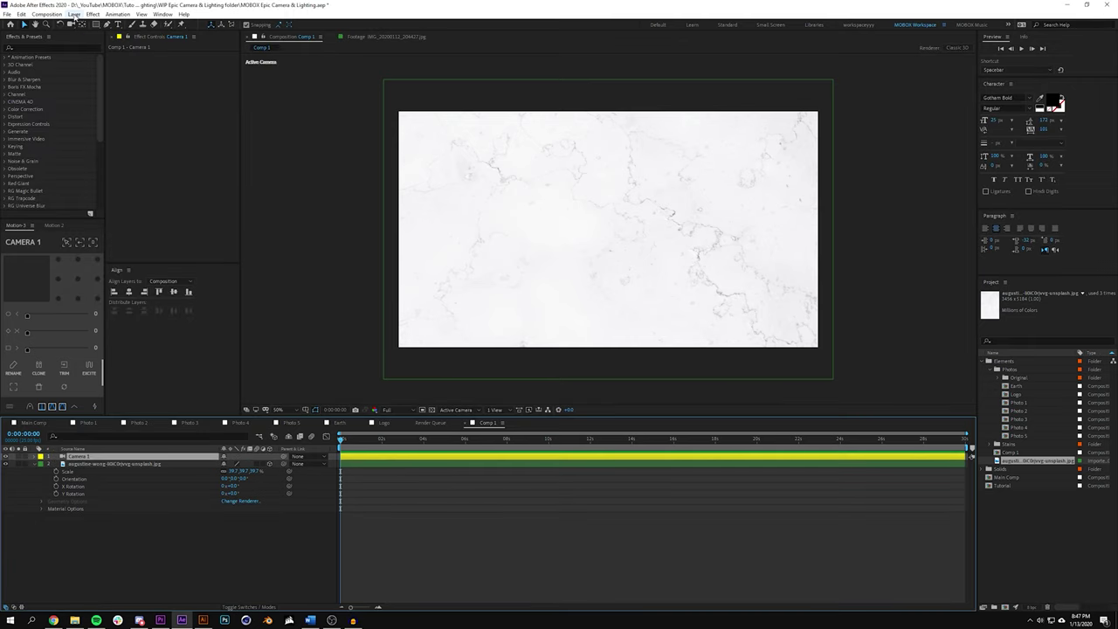
- Add Spot Light 1 to the composition
left_click(74, 14)
mouse_move(131, 24)
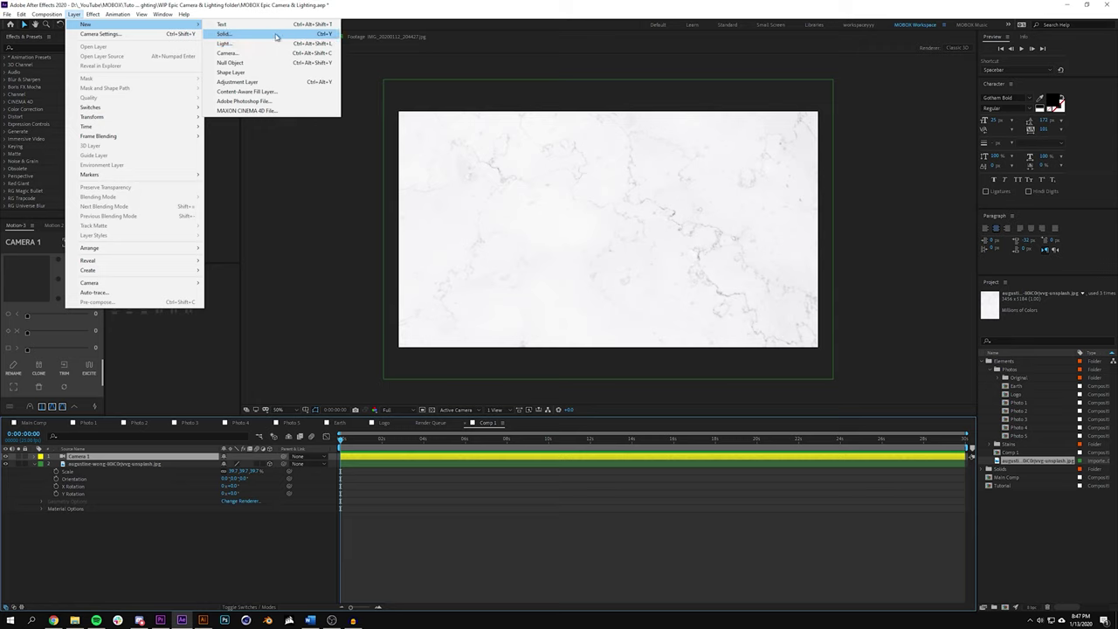
left_click(269, 44)
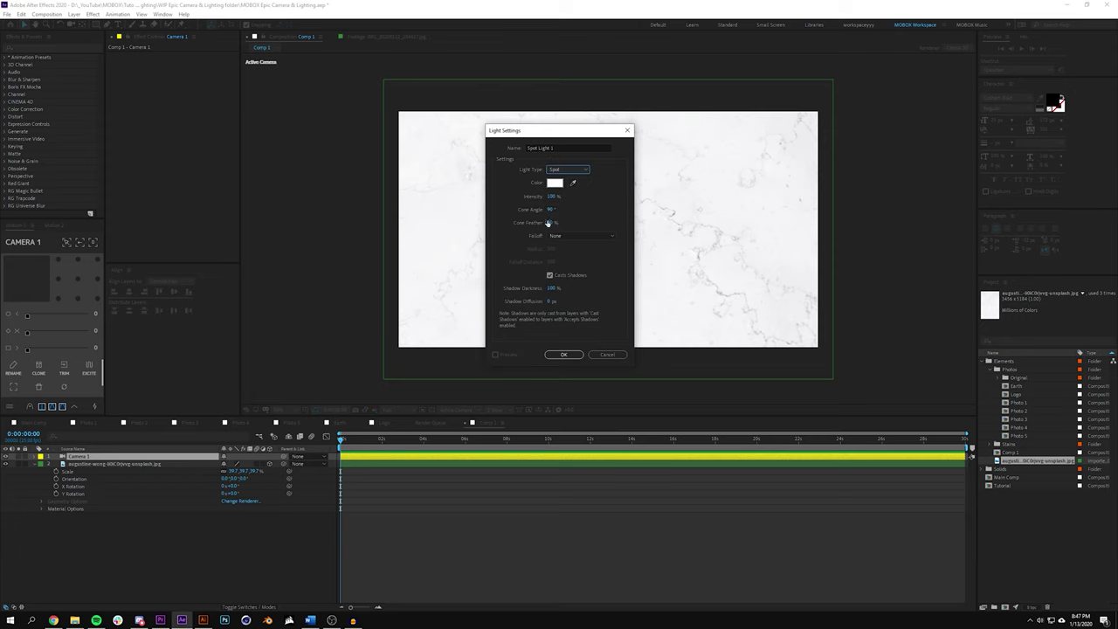
left_click(565, 355)
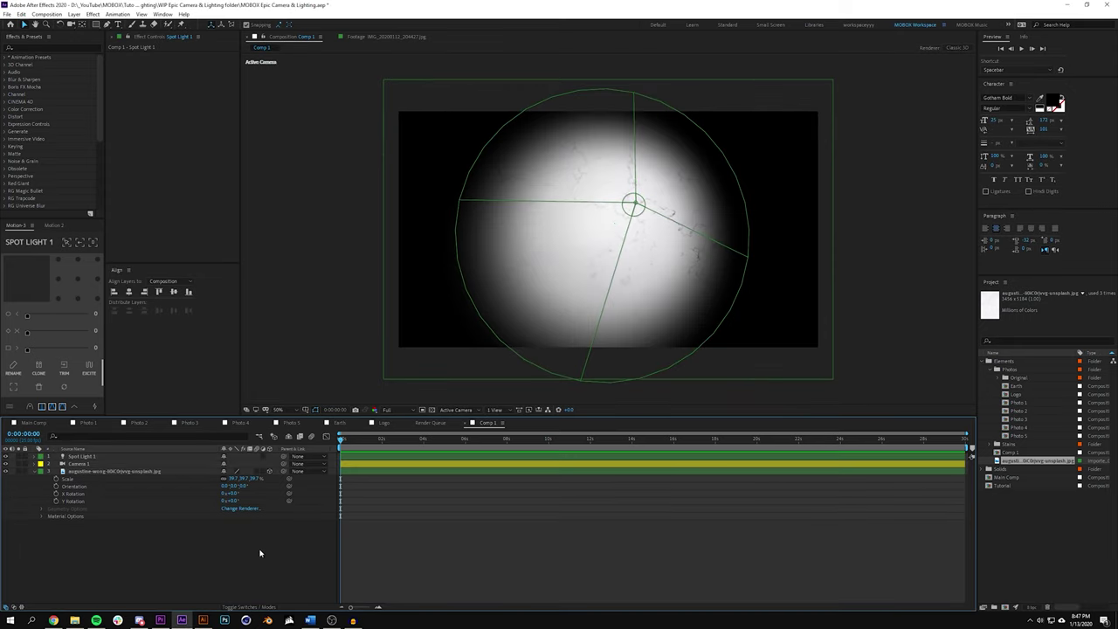
- Make the marble image a 3D layer and reveal its Material Options
key("period")
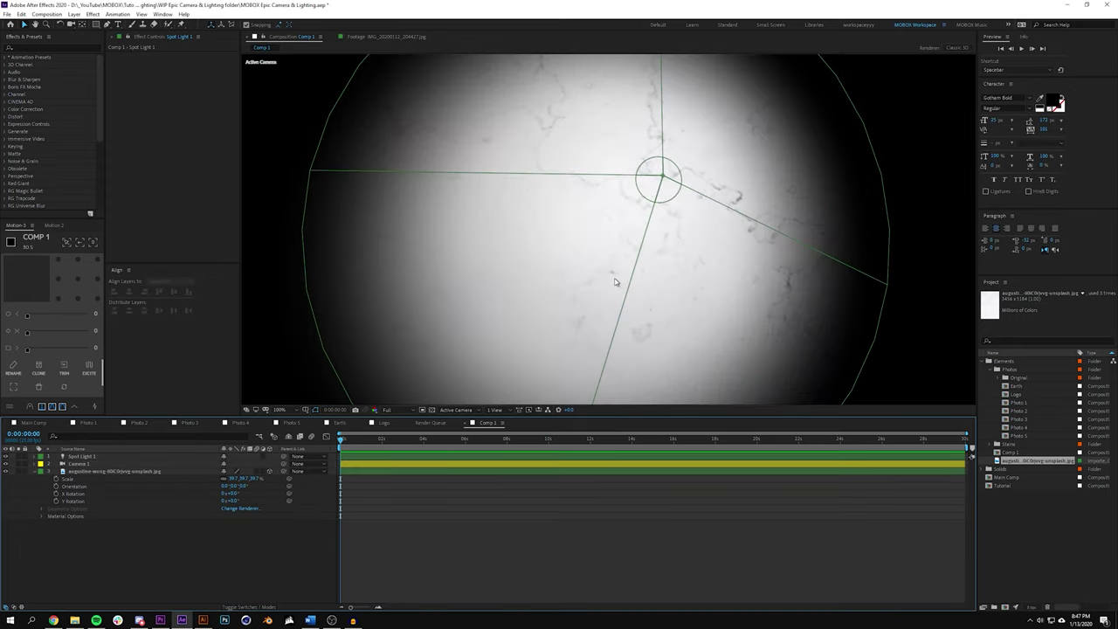
left_click(269, 472)
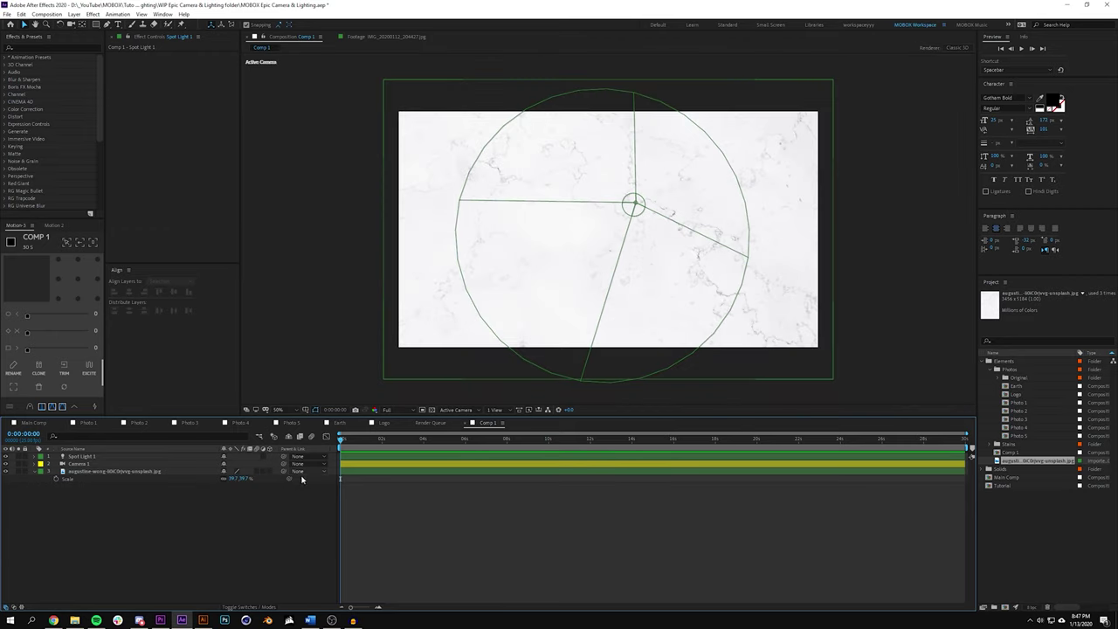
left_click(270, 470)
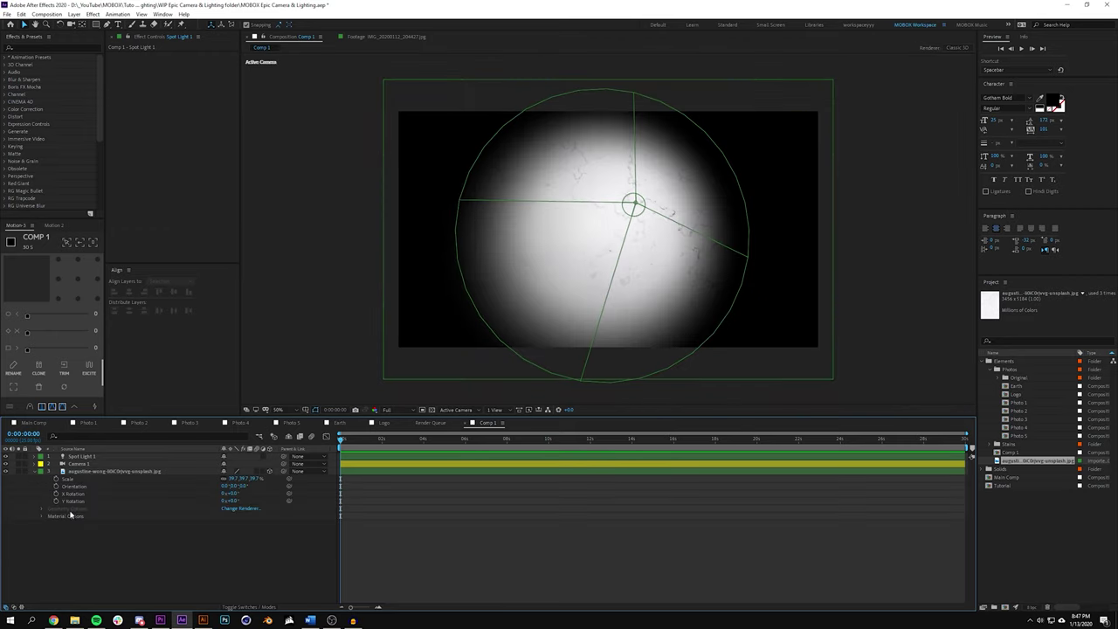
left_click(42, 517)
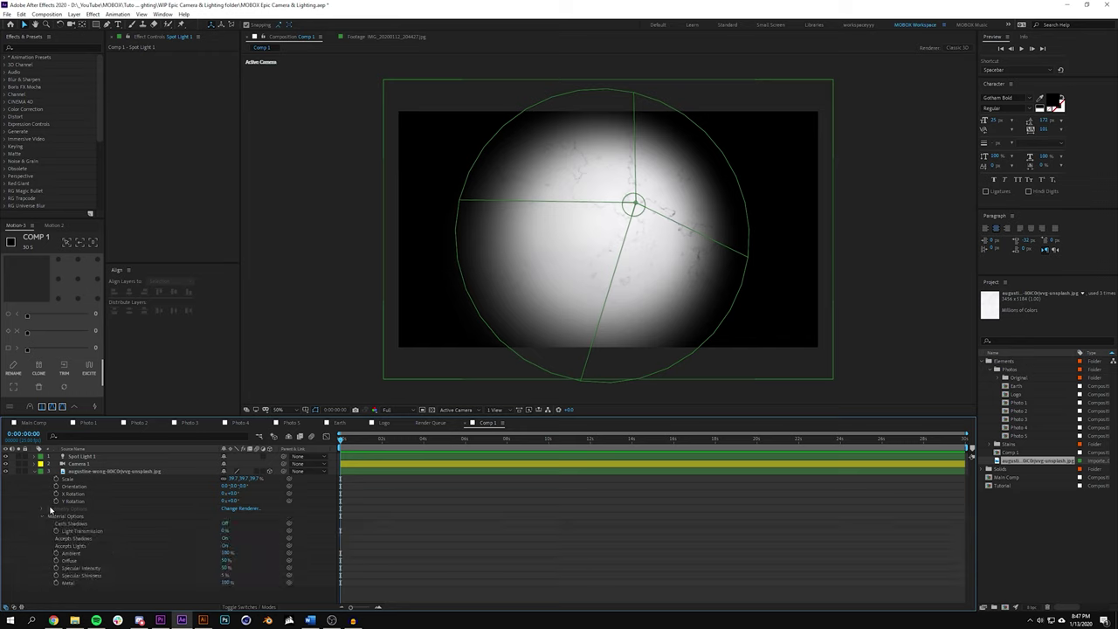
left_click(91, 473)
key("Return")
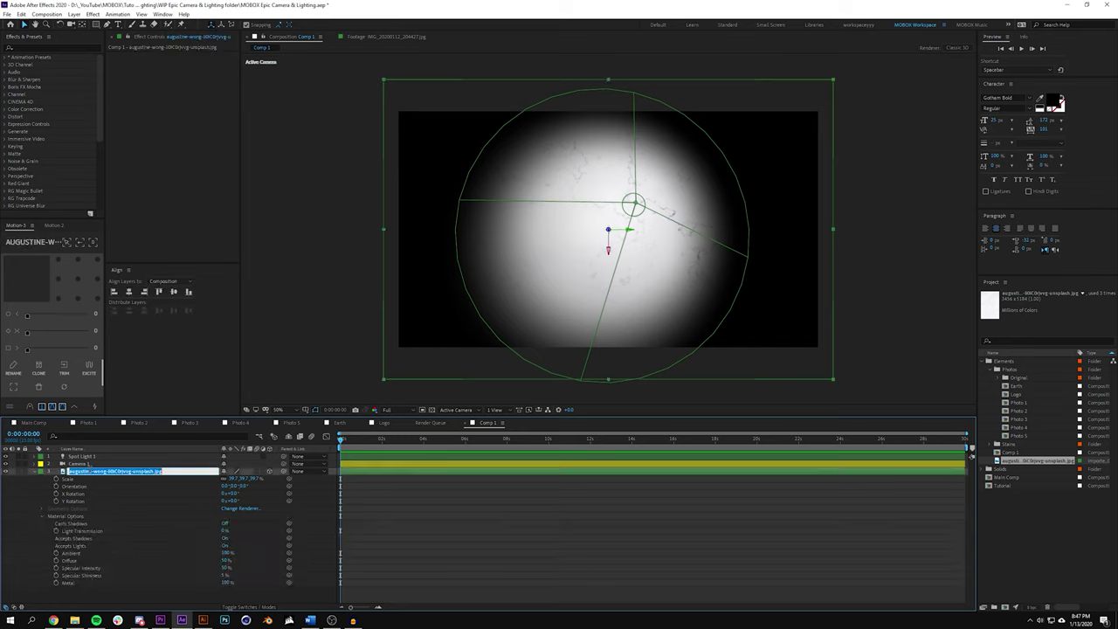
- Rename the marble layer to Table and try Diffuse values, leaving it at about 50%
type("Tab")
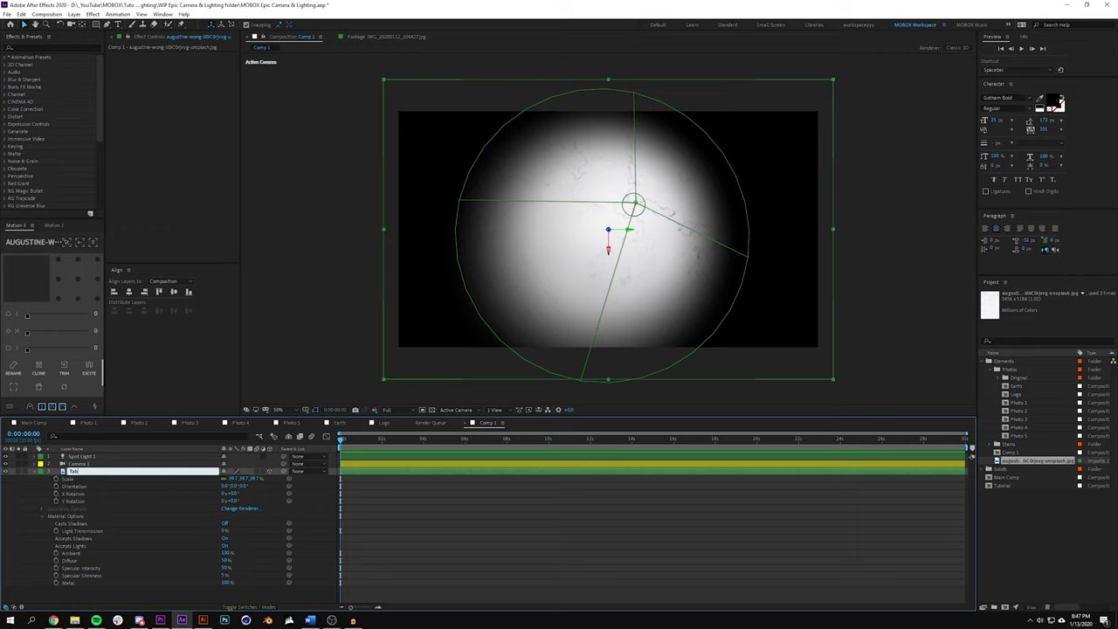
type("le")
key("Return")
left_click(93, 603)
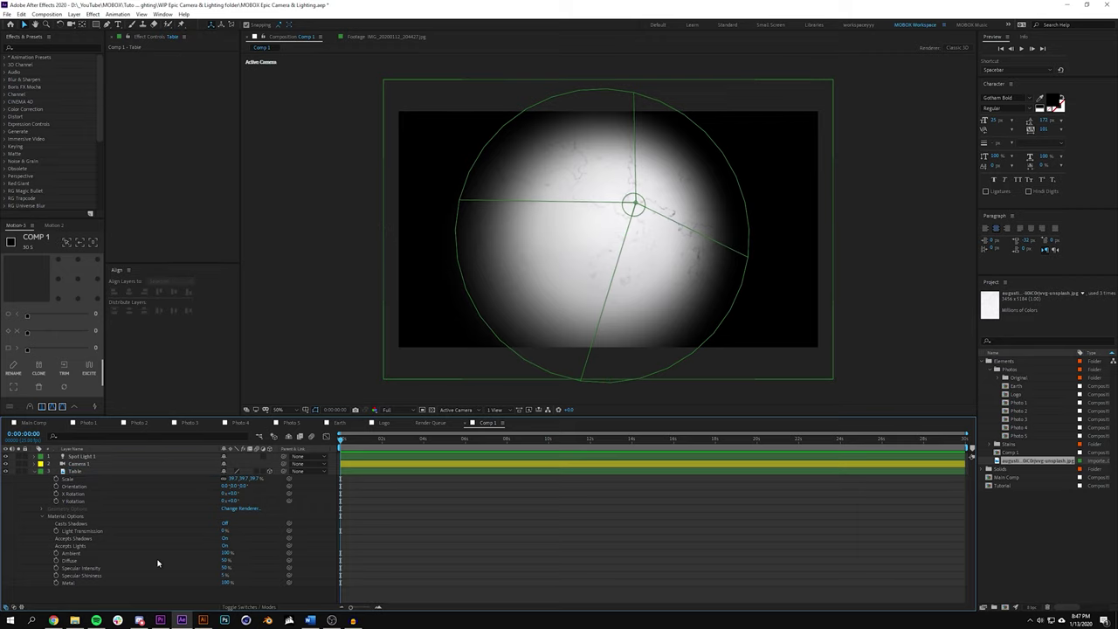
left_click(226, 560)
left_click(224, 563)
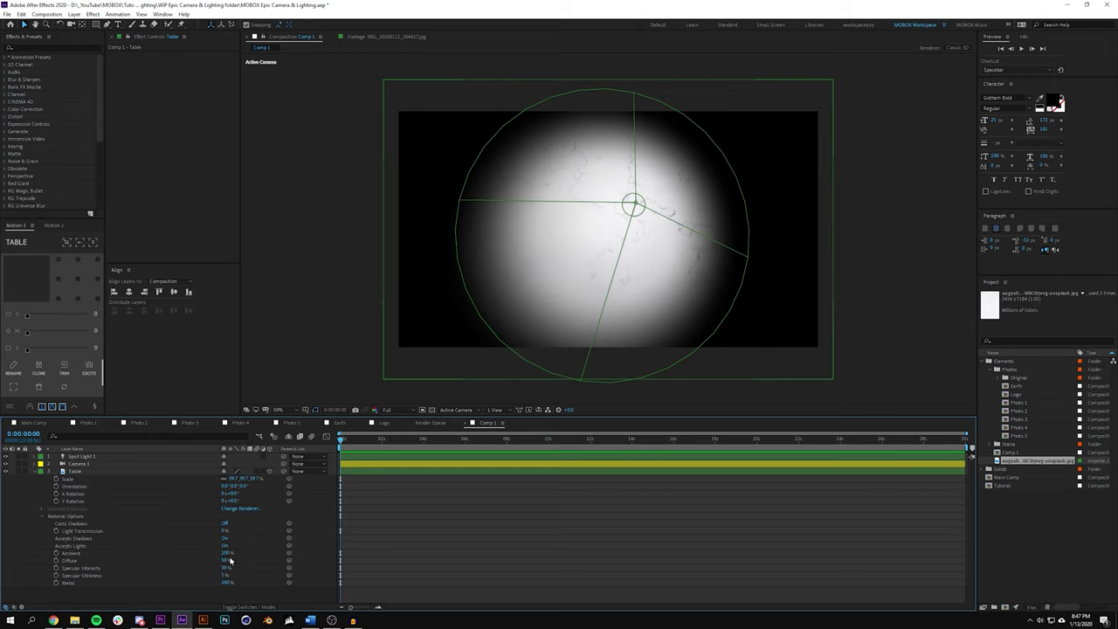
left_click_drag(224, 562, 297, 560)
left_click_drag(228, 567, 348, 561)
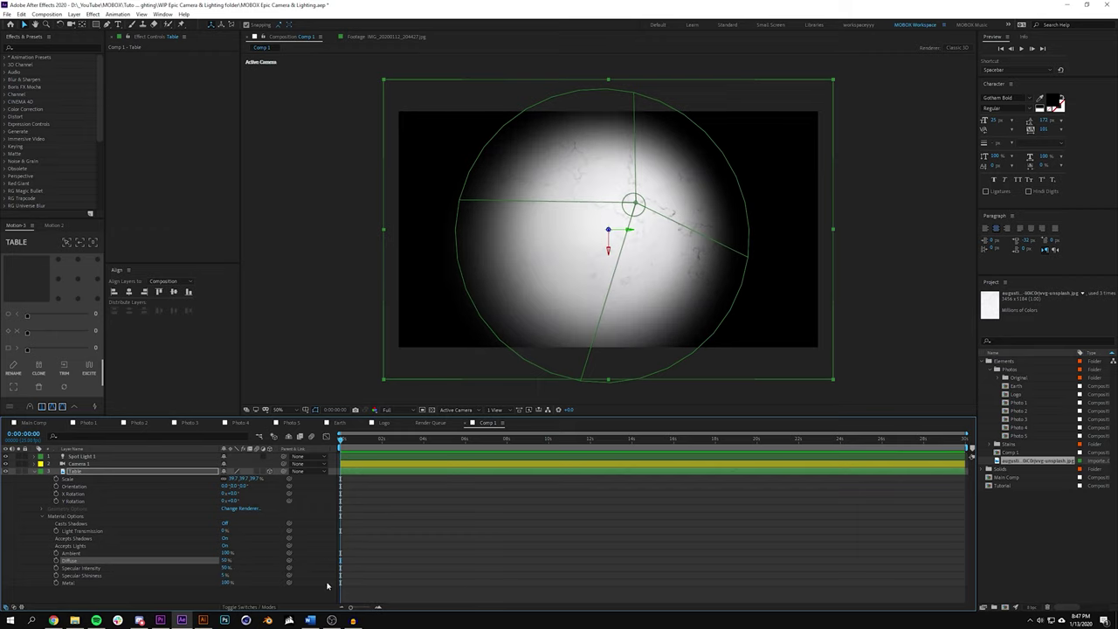
- Set the Table's Specular Shininess to 5% and collapse its properties
left_click_drag(223, 577, 297, 580)
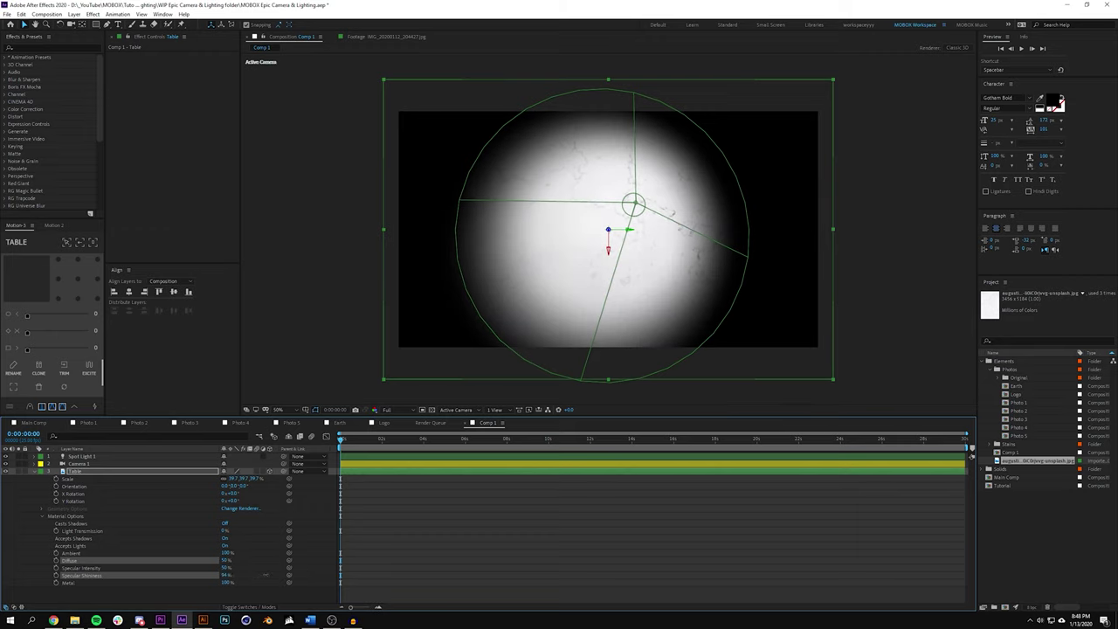
key("period")
key("period")
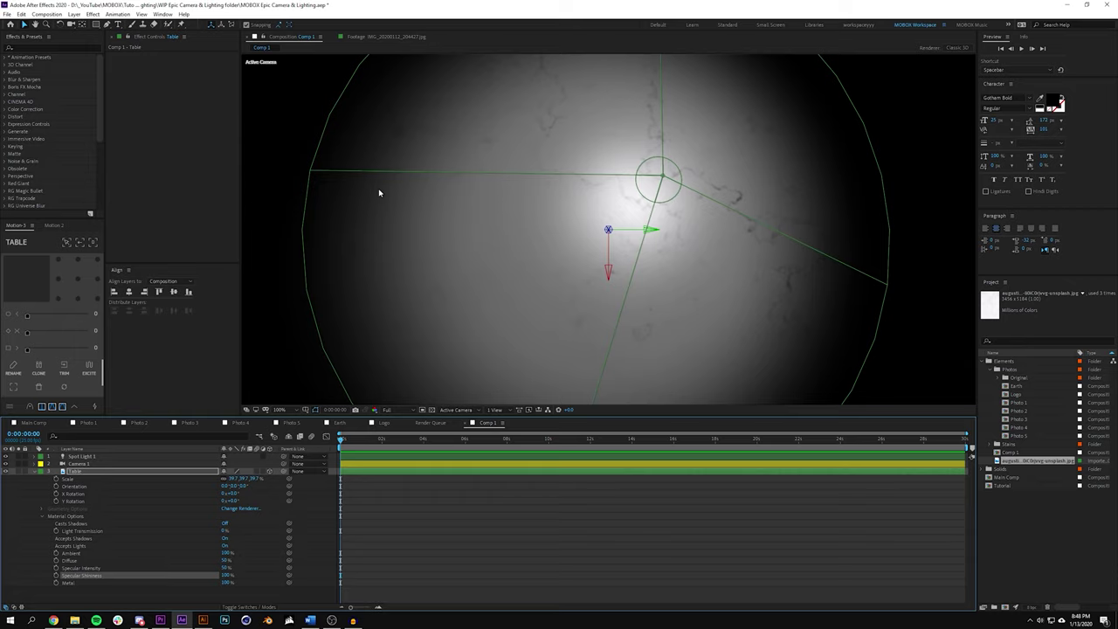
key("comma")
left_click(226, 576)
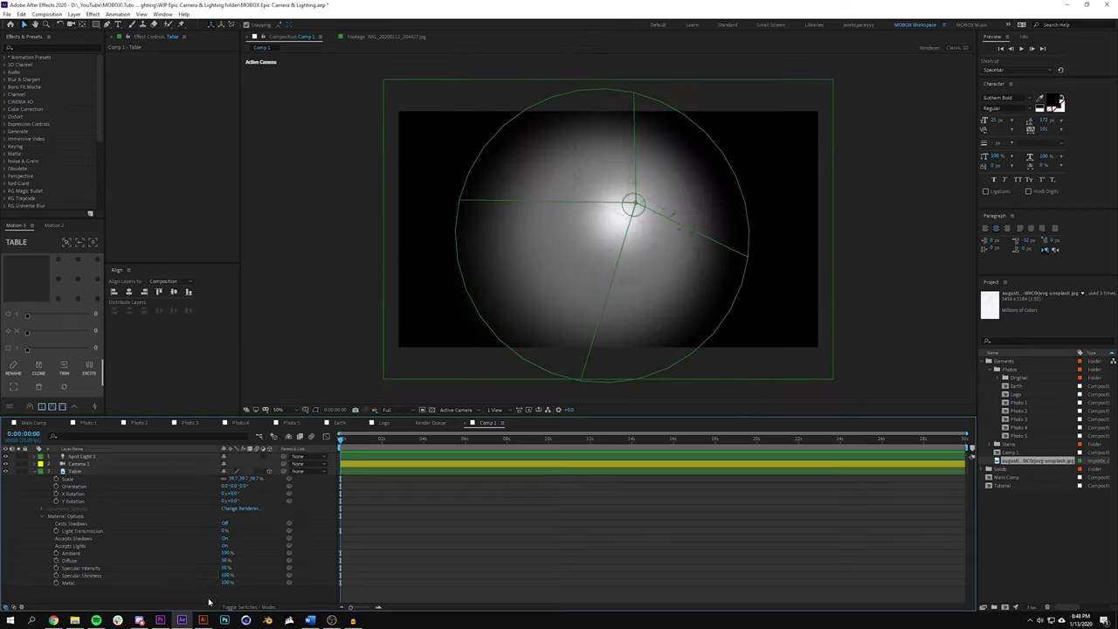
type("5")
key("Return")
left_click(414, 593)
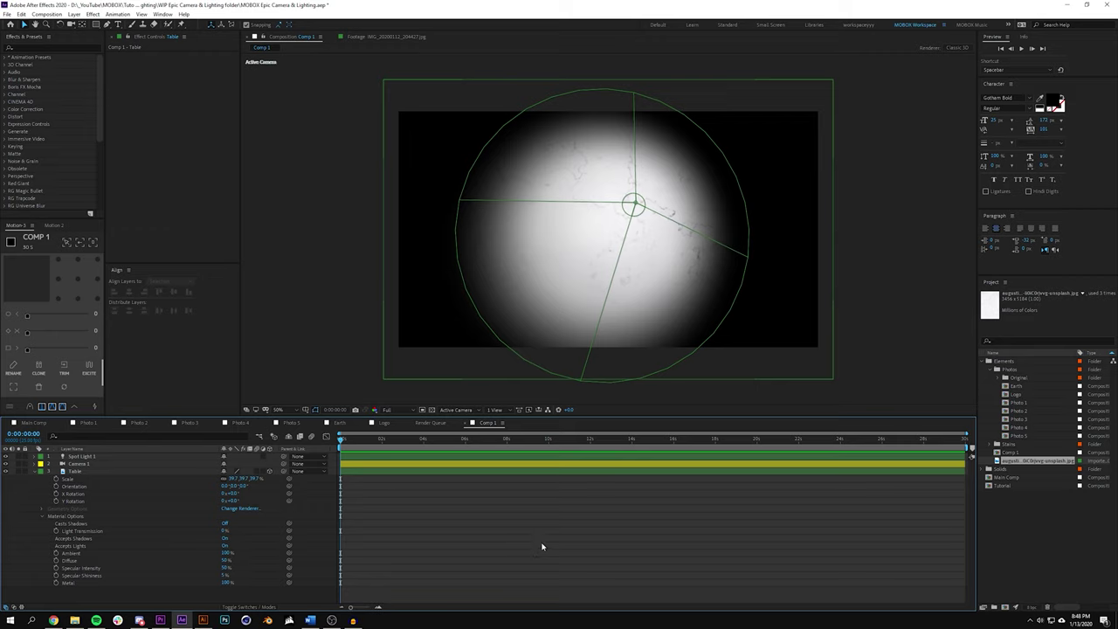
left_click(36, 473)
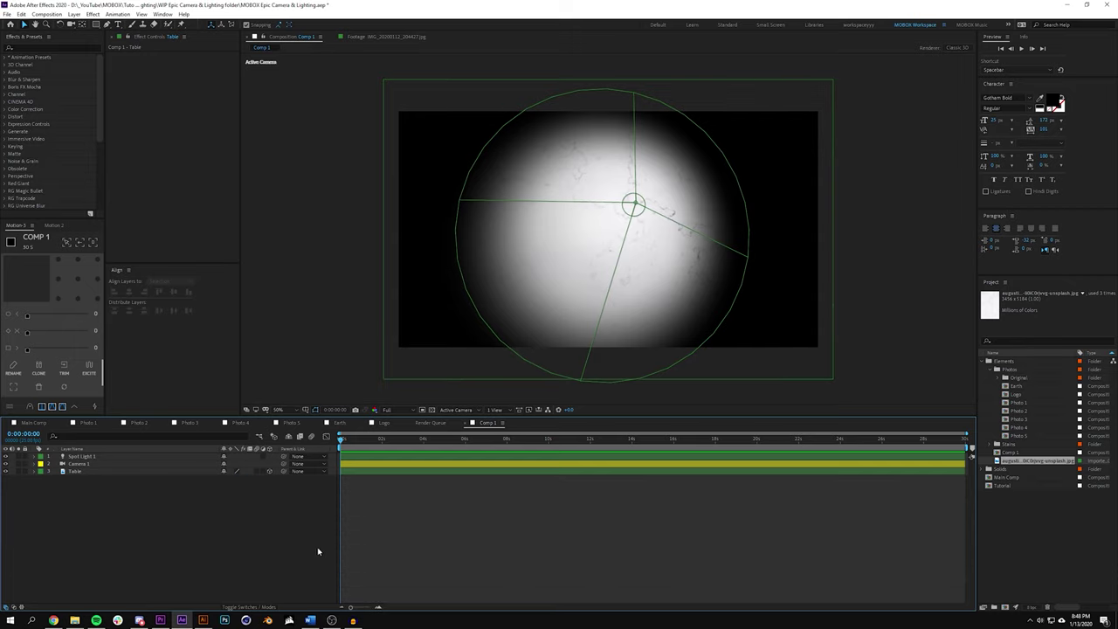
- In Spot Light 1's Light Options, set Falloff to None and widen the Cone Angle to 180°
left_click(83, 456)
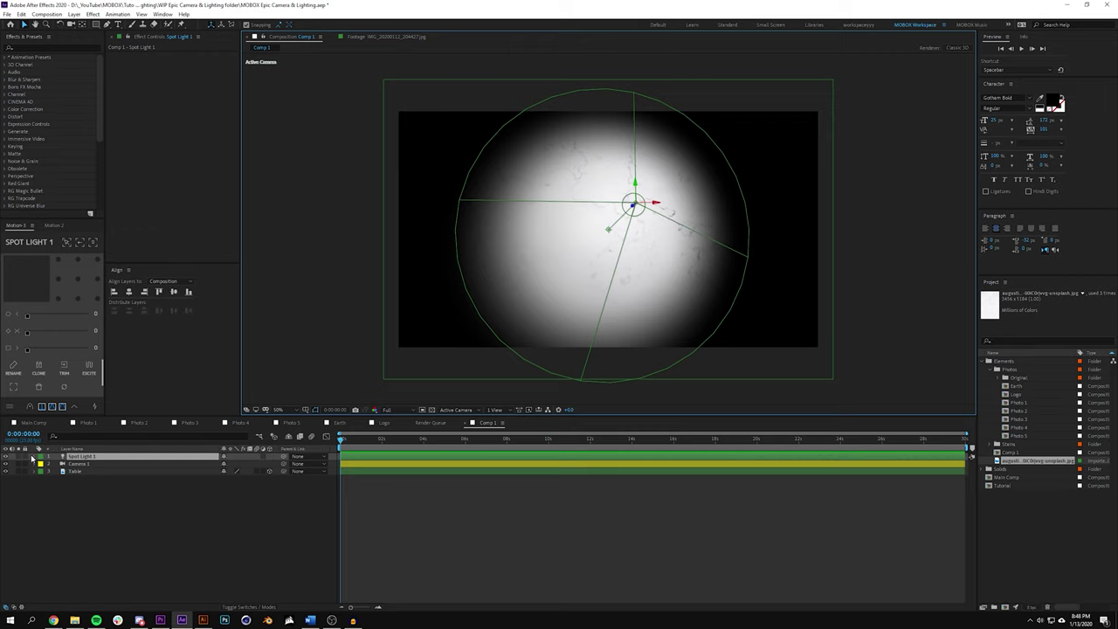
left_click(33, 457)
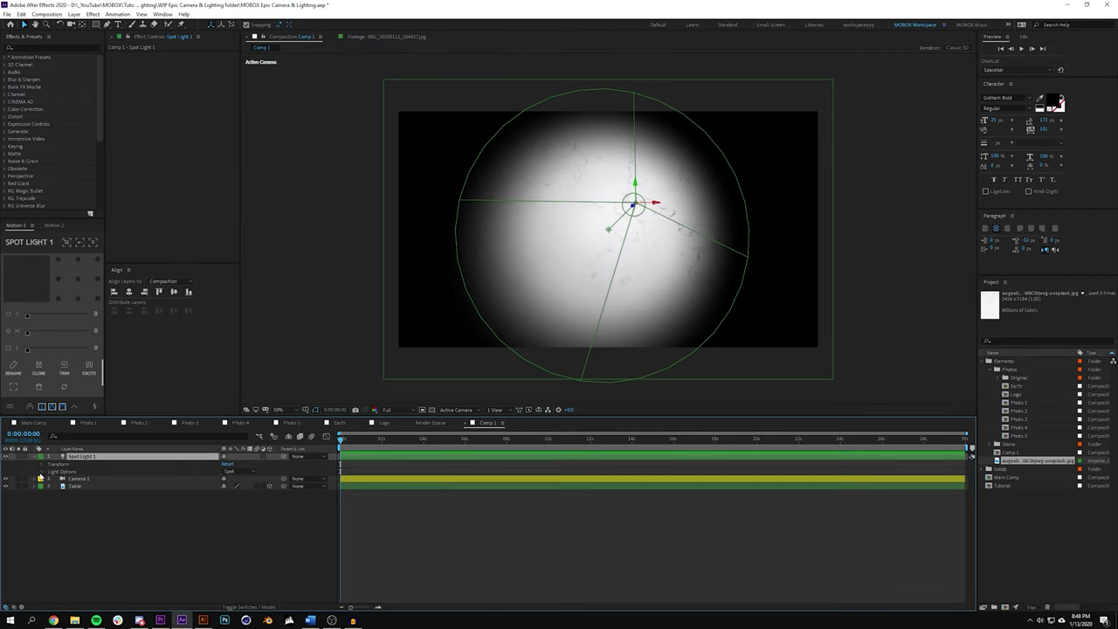
left_click(41, 472)
left_click(227, 507)
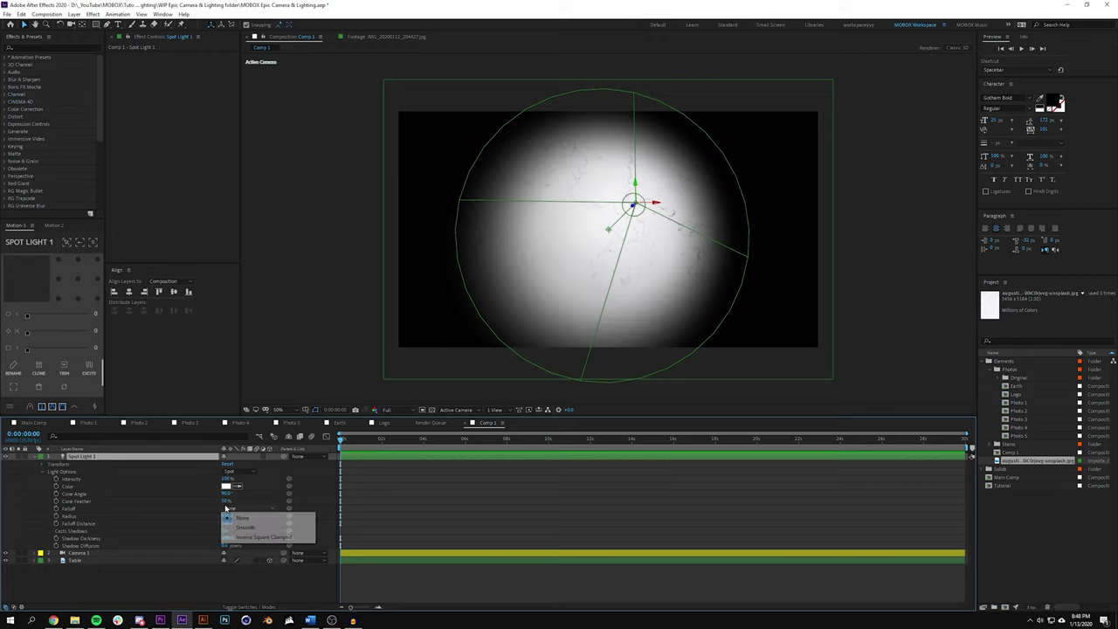
left_click(234, 507)
left_click(449, 497)
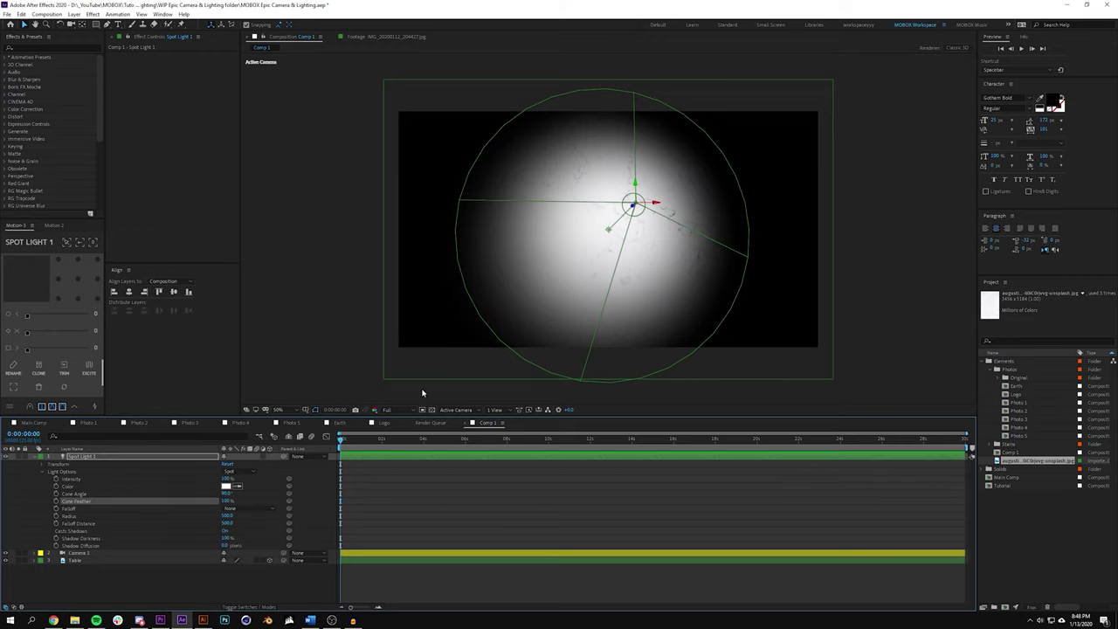
left_click_drag(227, 494, 256, 484)
left_click(609, 494)
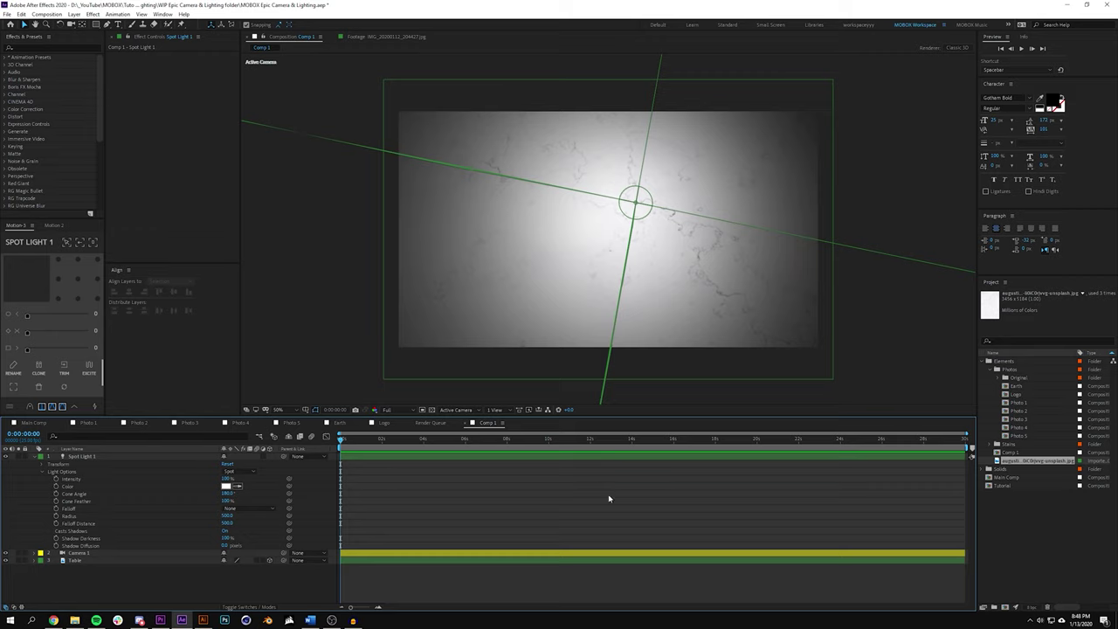
scroll(612, 236, "up", 2)
scroll(692, 247, "down", 2)
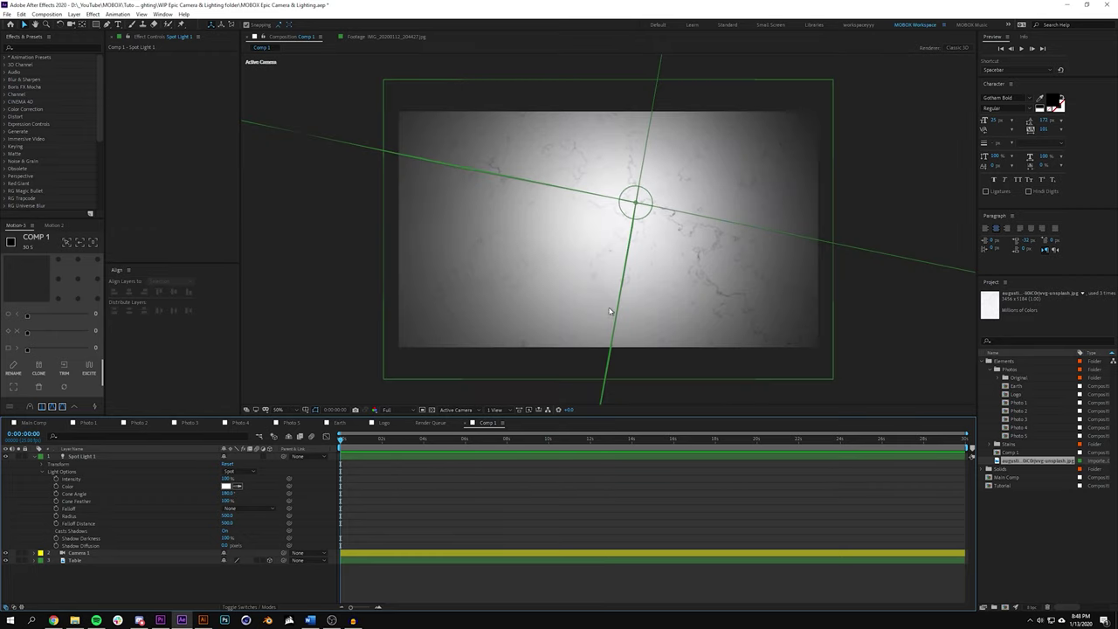
key("comma")
- Add the seven compositions Earth through Photo 5 from the Project panel into Comp 1
key("period")
left_click(961, 516)
left_click(1018, 387)
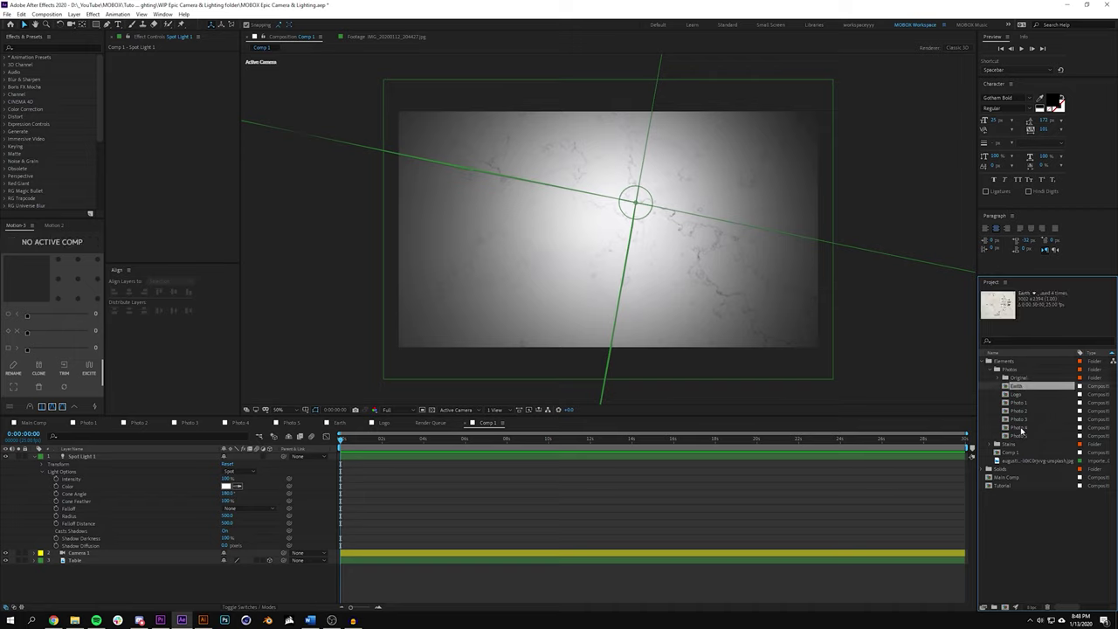
left_click(1024, 436, "shift")
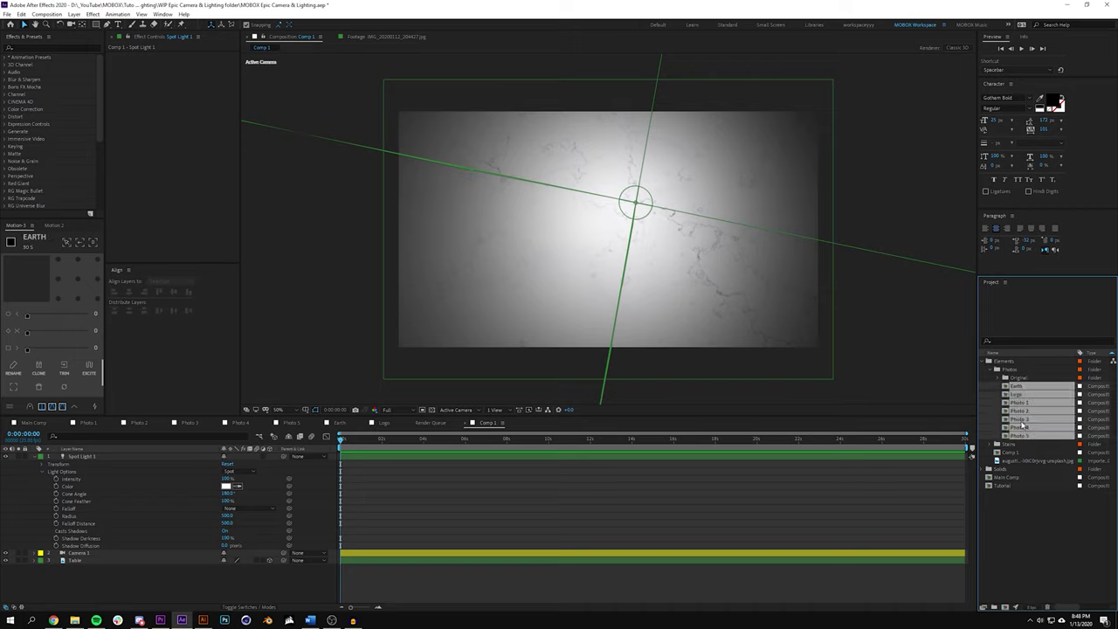
left_click_drag(1016, 390, 594, 220)
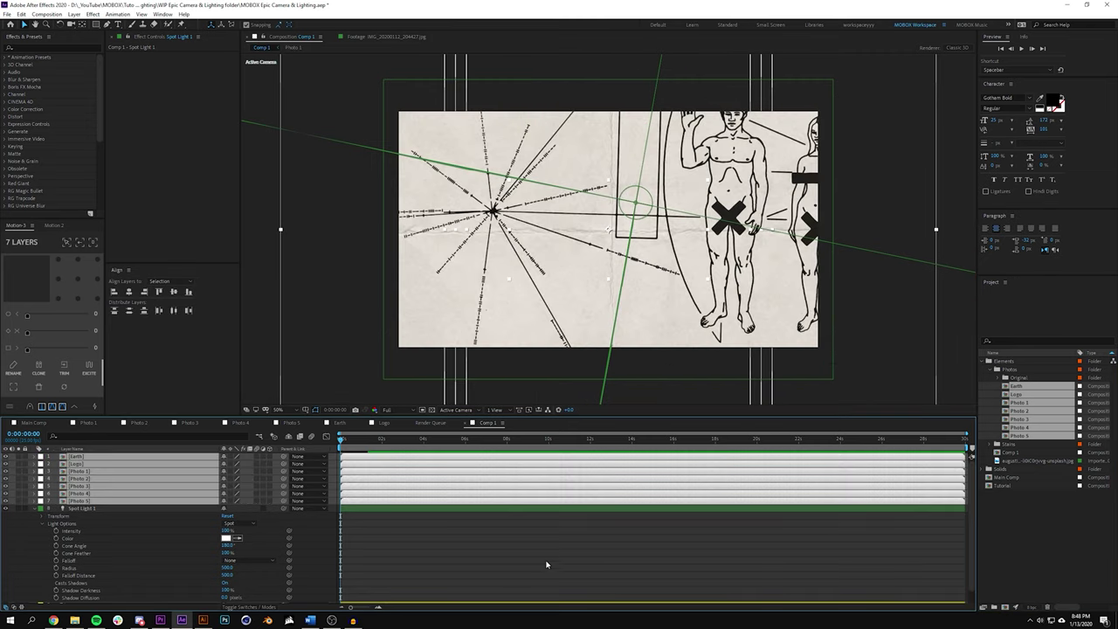
- Make the Earth, Logo and Photo 1–5 layers 3D and scale them to 37%
left_click(35, 512)
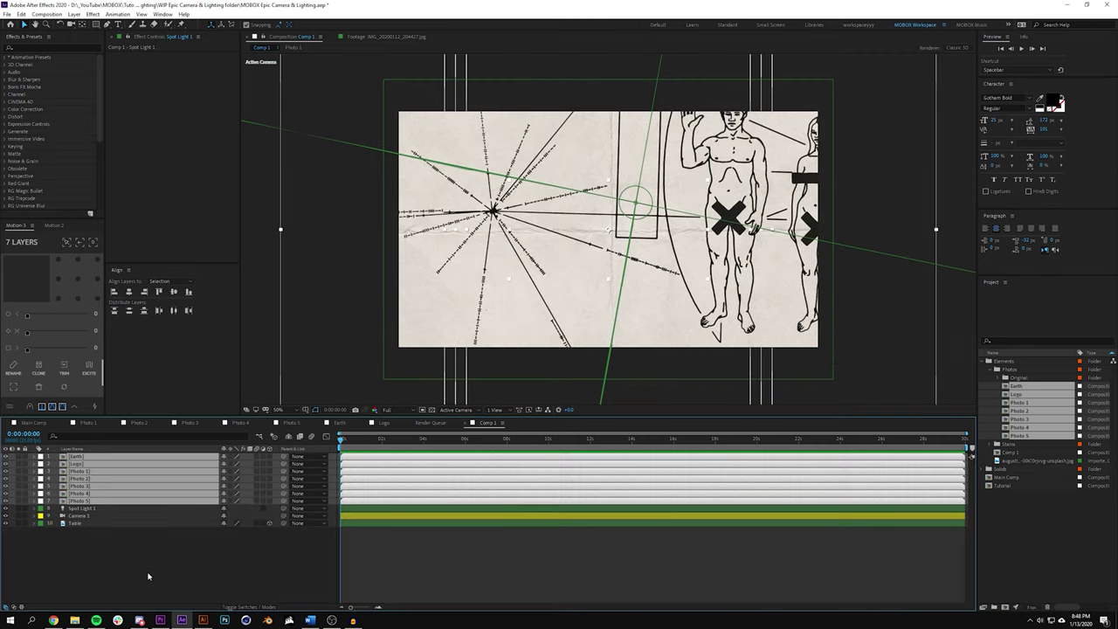
left_click(270, 457)
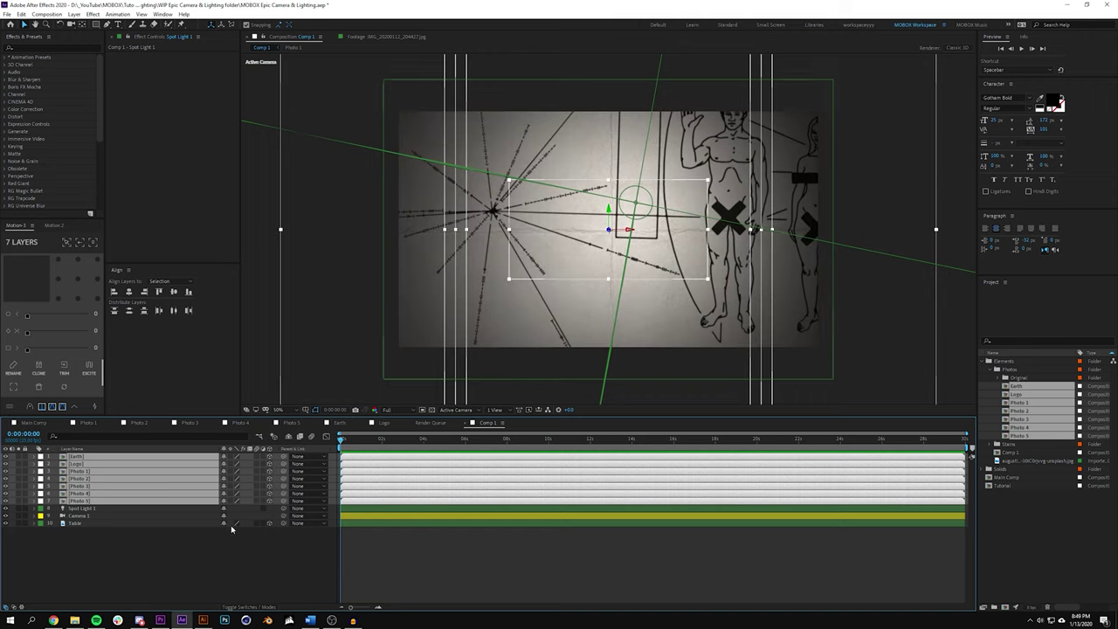
key("s")
mouse_move(253, 478)
left_mouse_down()
mouse_move(288, 477)
mouse_move(241, 473)
left_mouse_up()
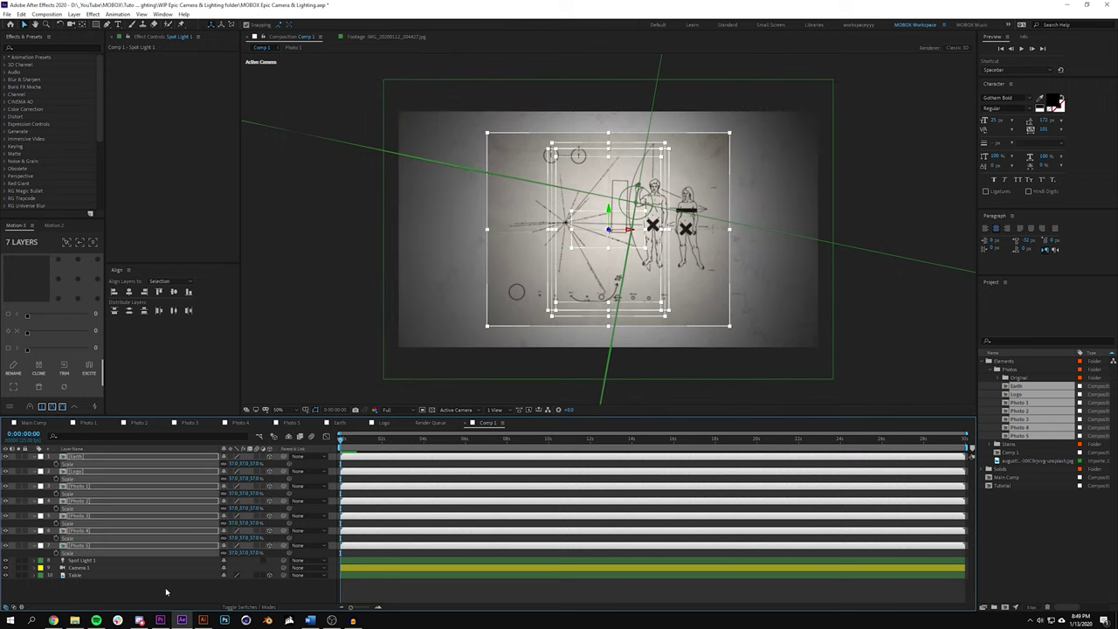
left_click(377, 323)
scroll(638, 202, "up", 2)
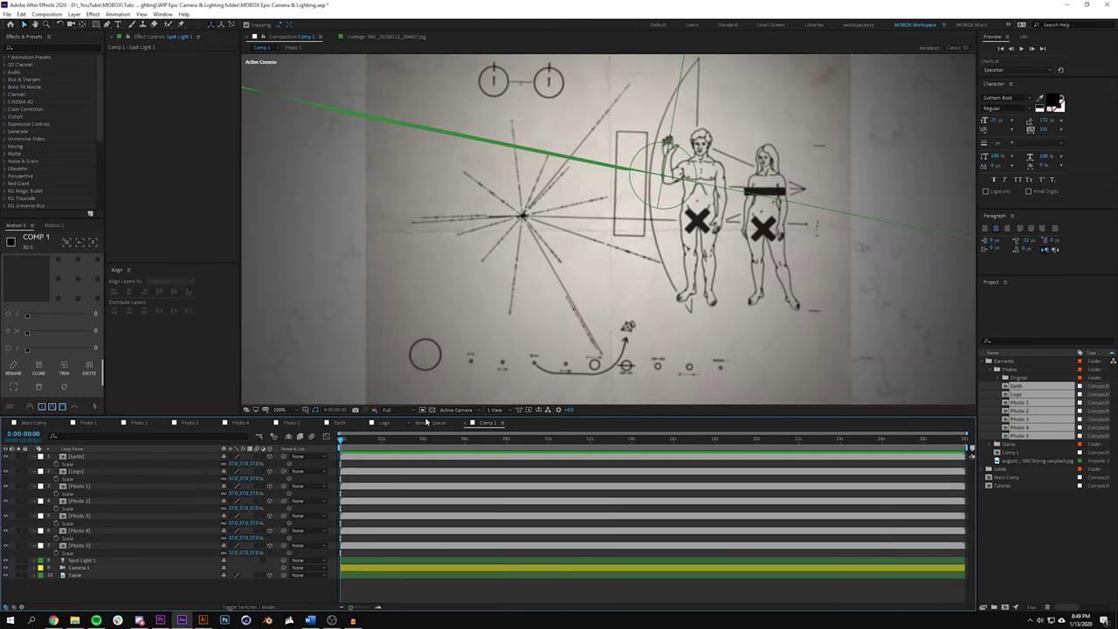
- Switch the viewer to the Top view and pan to show the camera lines
scroll(673, 271, "down", 2)
scroll(729, 176, "up", 4)
scroll(729, 176, "down", 4)
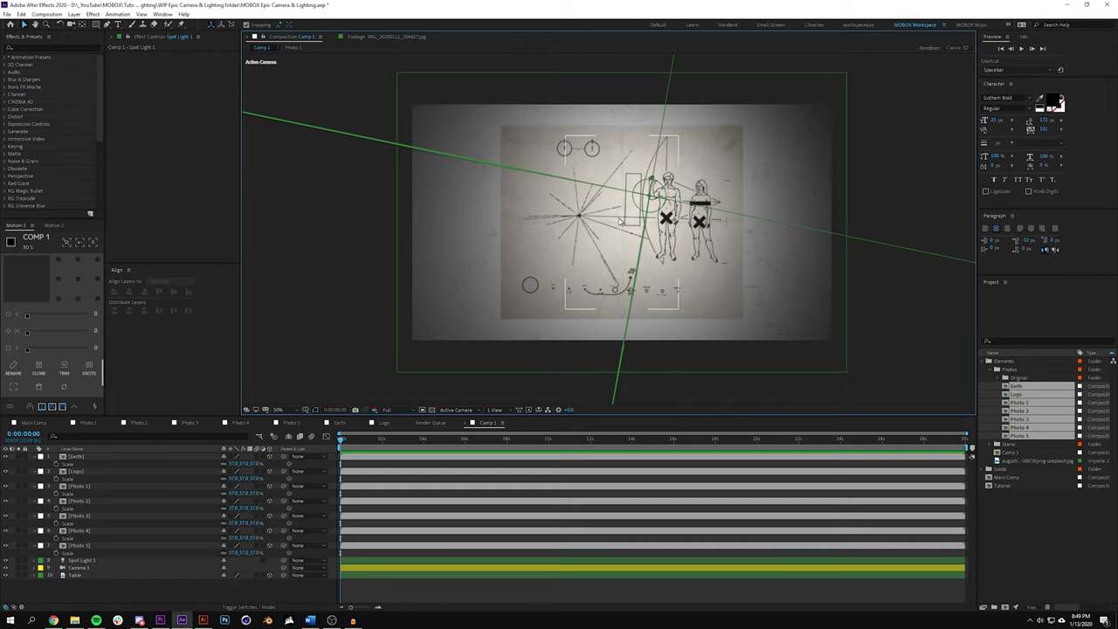
left_click(501, 411)
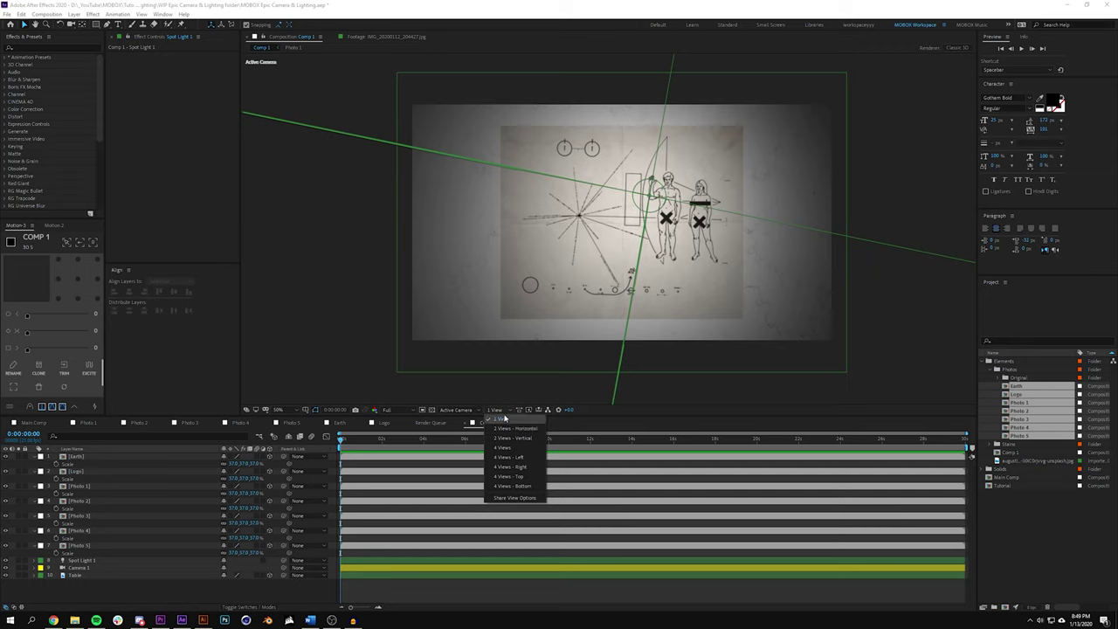
left_click(454, 410)
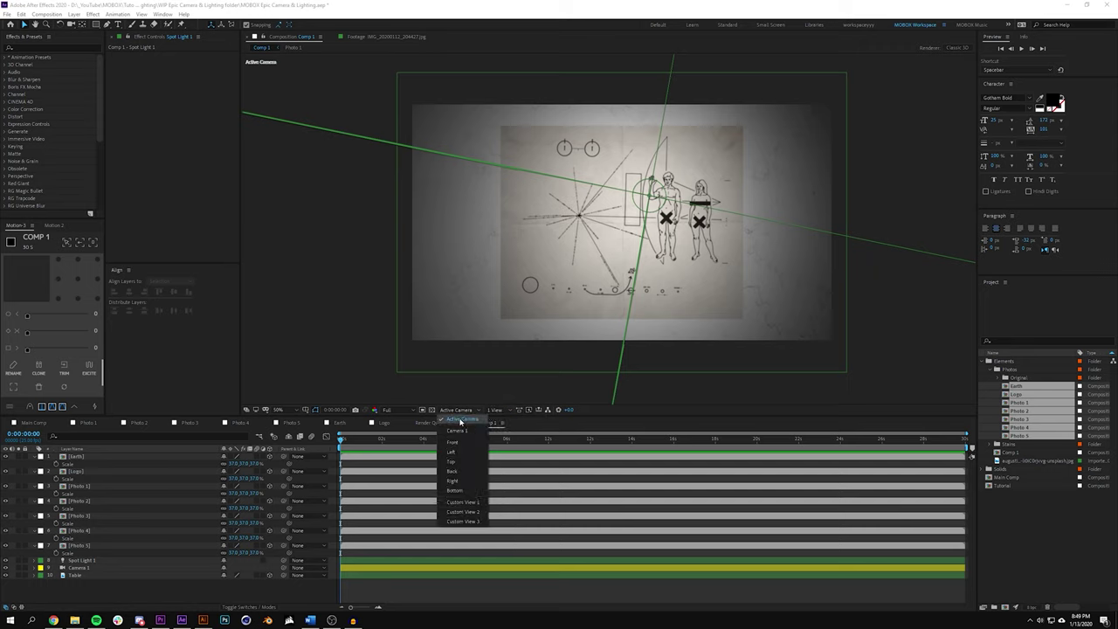
left_click(454, 460)
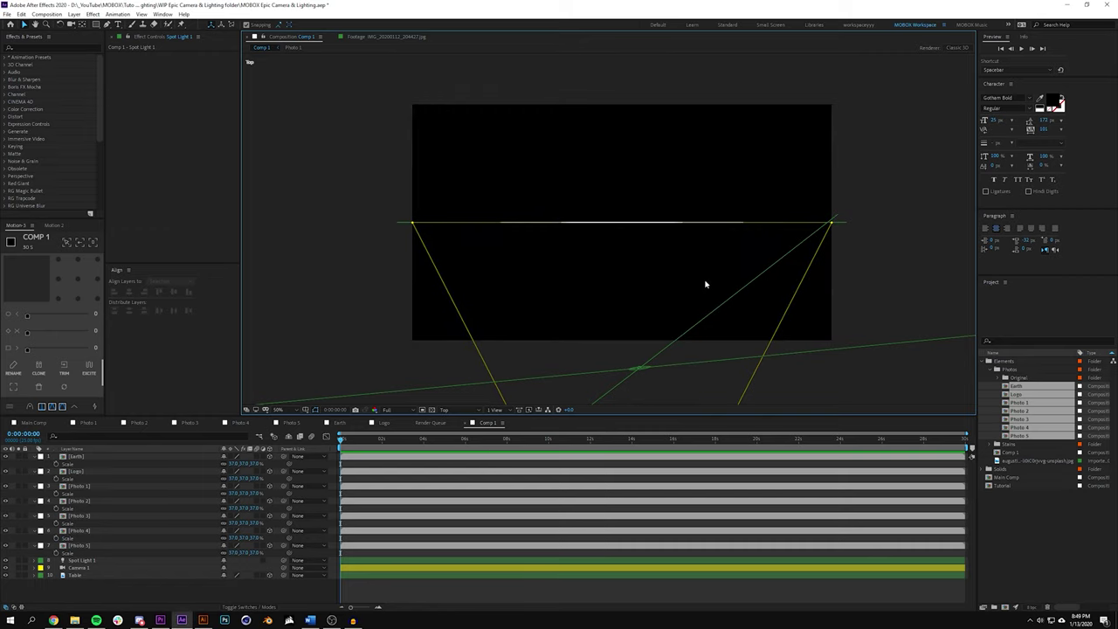
left_click_drag(690, 307, 684, 180)
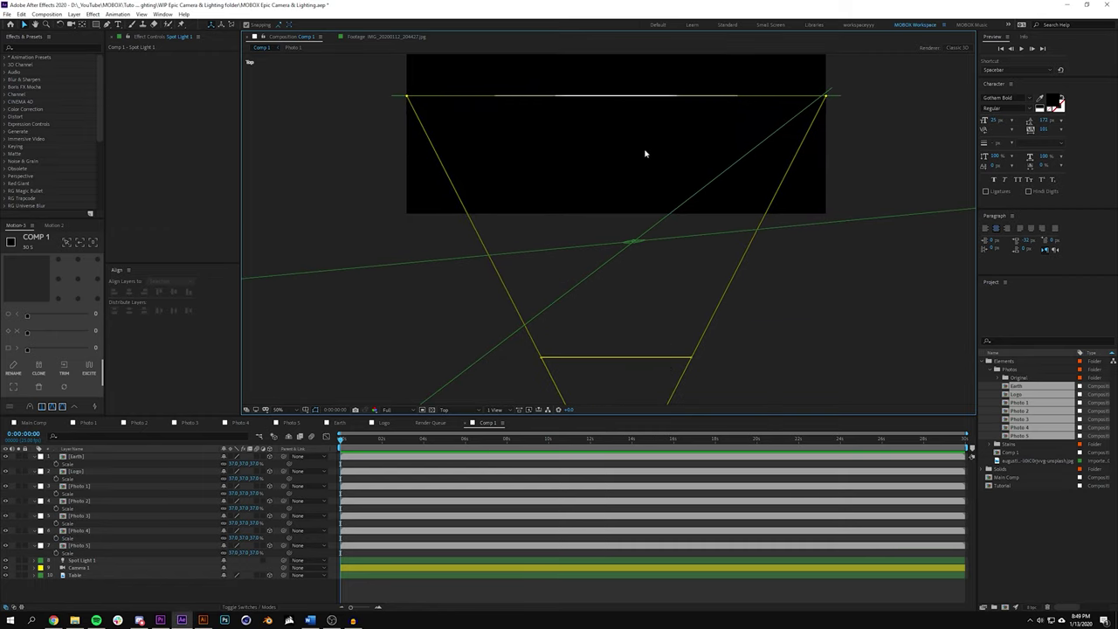
- Raise Camera 1's Focus Distance to about 1,855 pixels, then return to Active Camera view
left_click(35, 569)
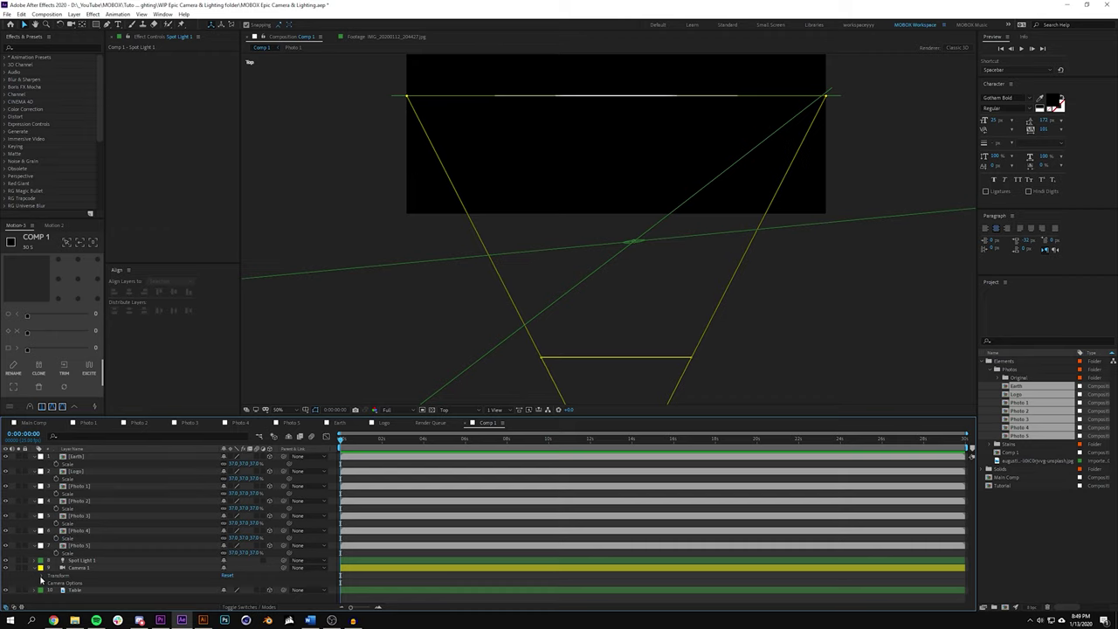
left_click(42, 576)
scroll(44, 568, "down", 2)
left_click(42, 550)
left_click(41, 583)
scroll(99, 558, "down", 5)
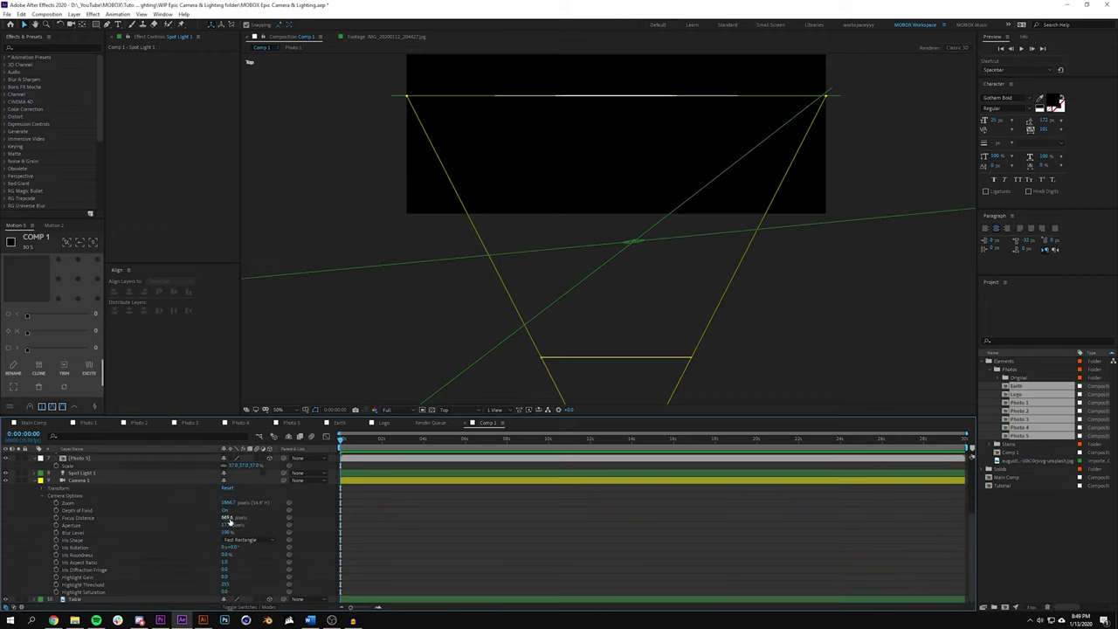
left_click_drag(229, 522, 359, 521)
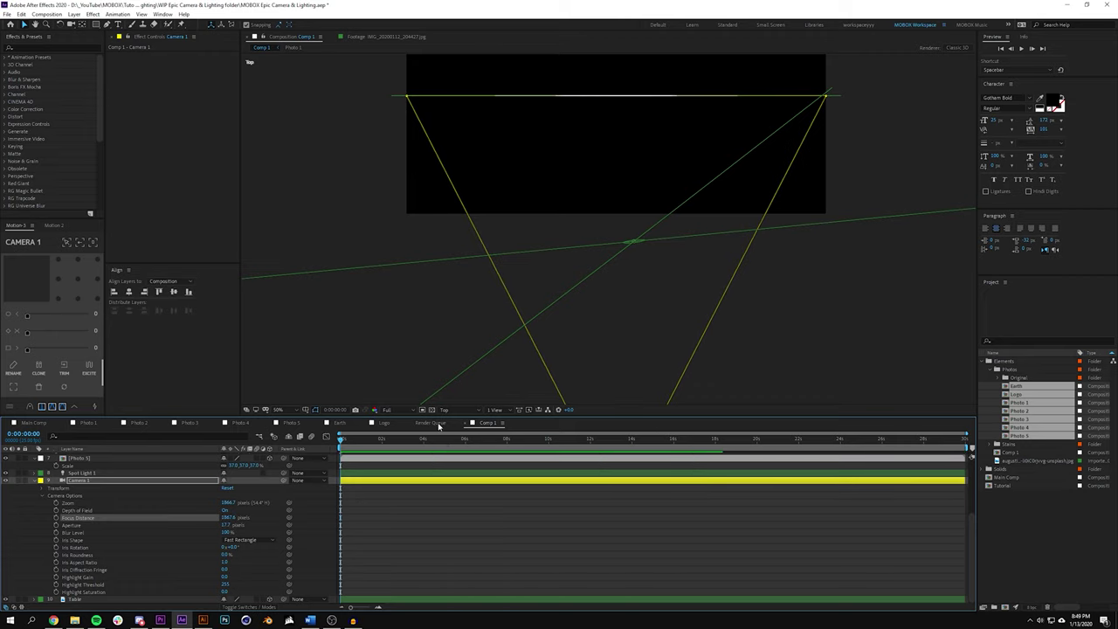
left_click(443, 409)
left_click(449, 419)
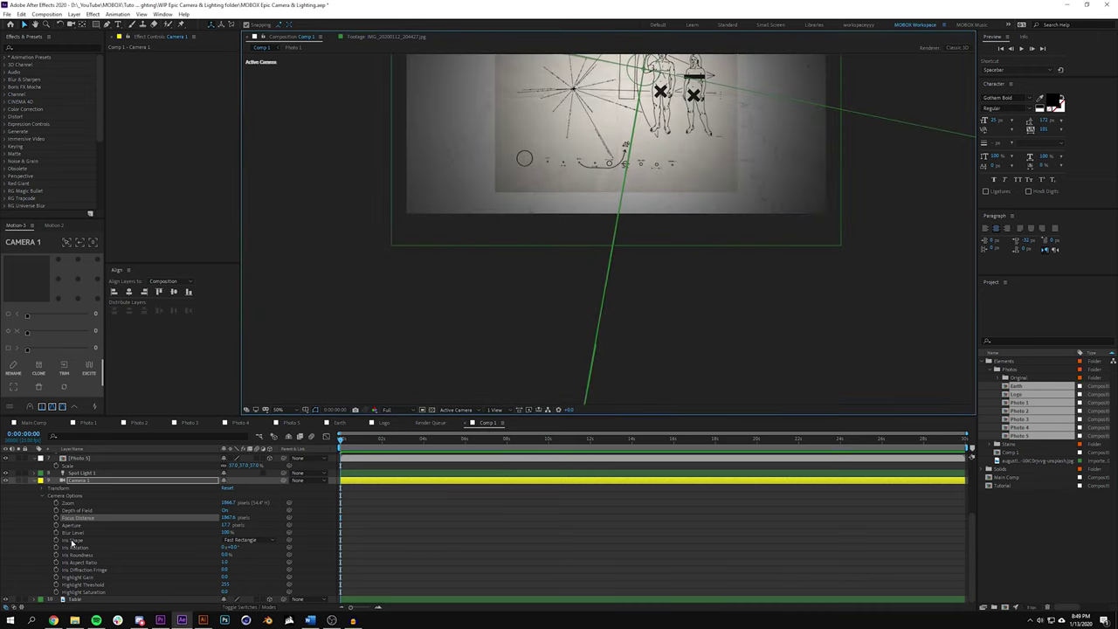
left_click(35, 481)
scroll(570, 237, "up", 2)
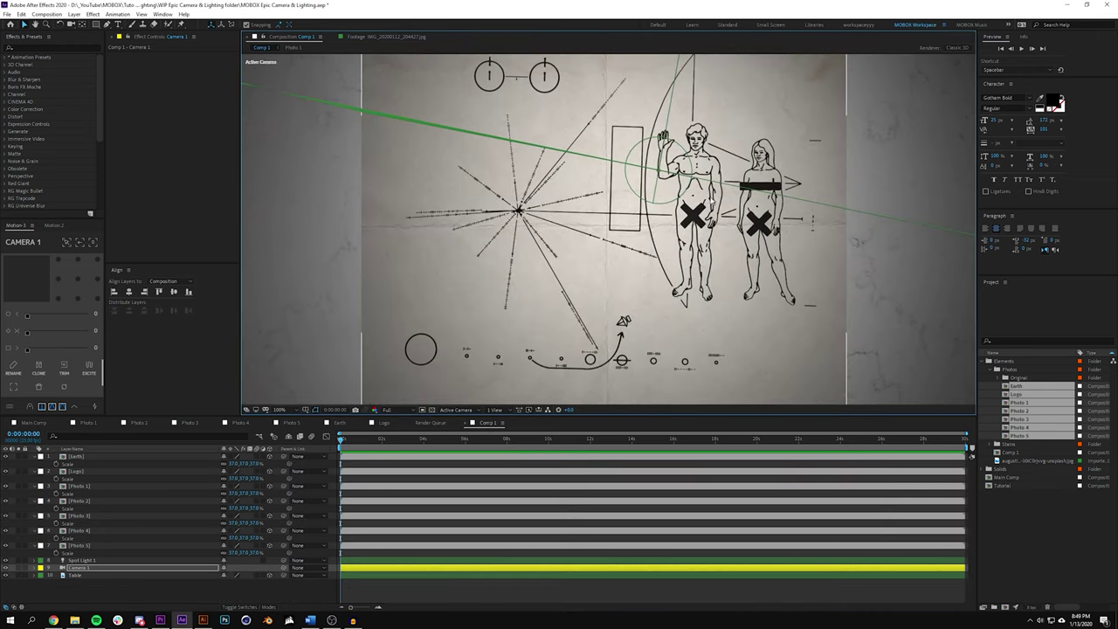
- Hide Earth, Logo and Photos 1–4 in turn to inspect the stack, then show them again
left_click(371, 321)
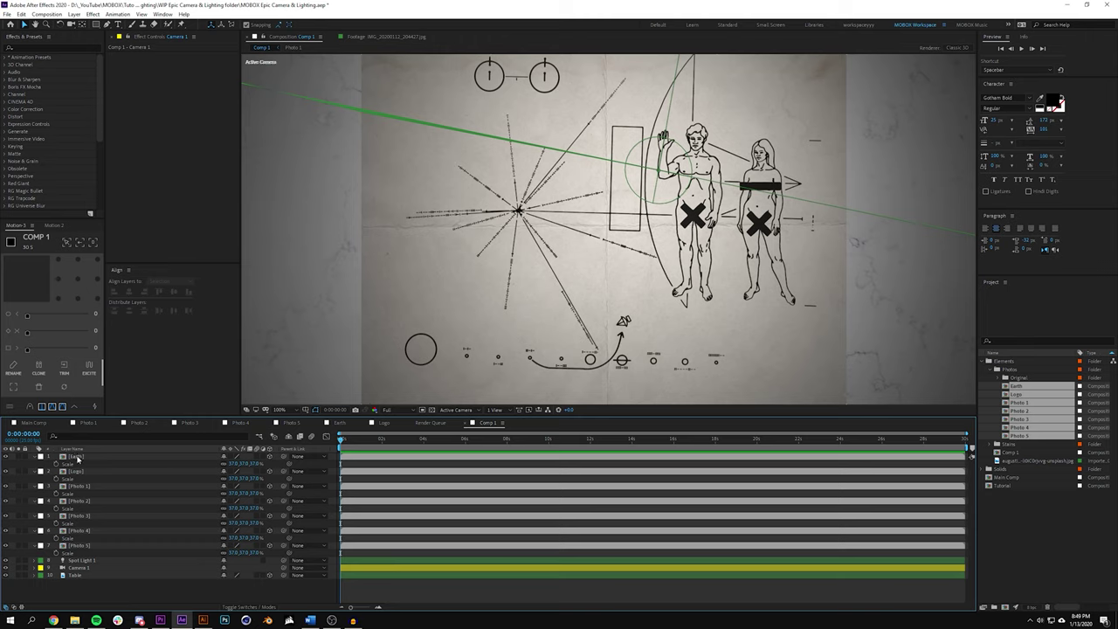
scroll(587, 397, "up", 2)
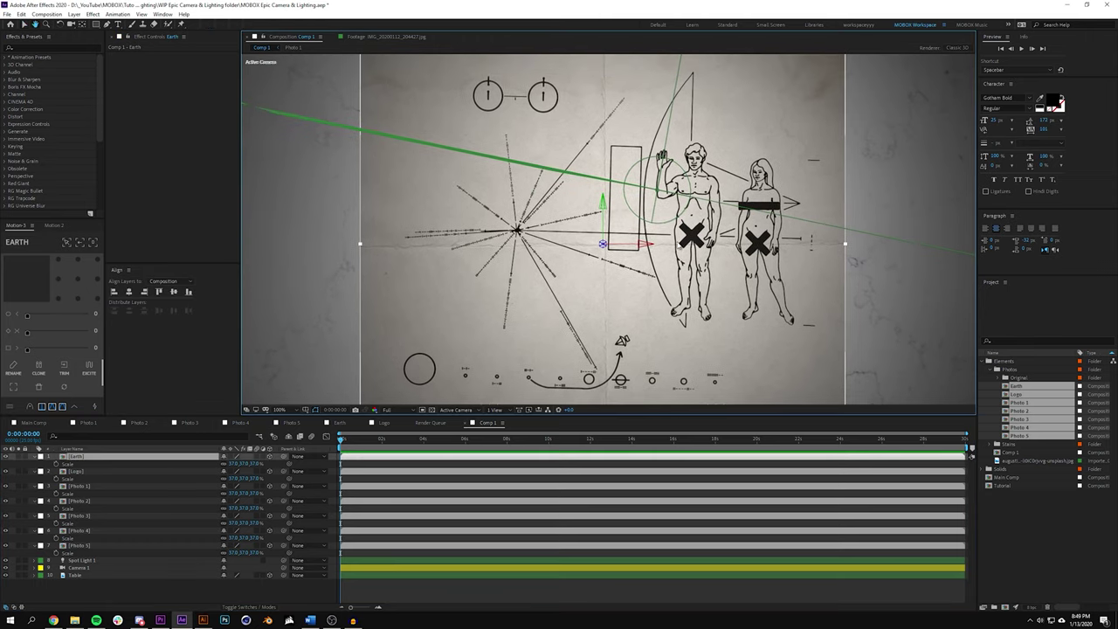
left_click_drag(585, 417, 587, 436)
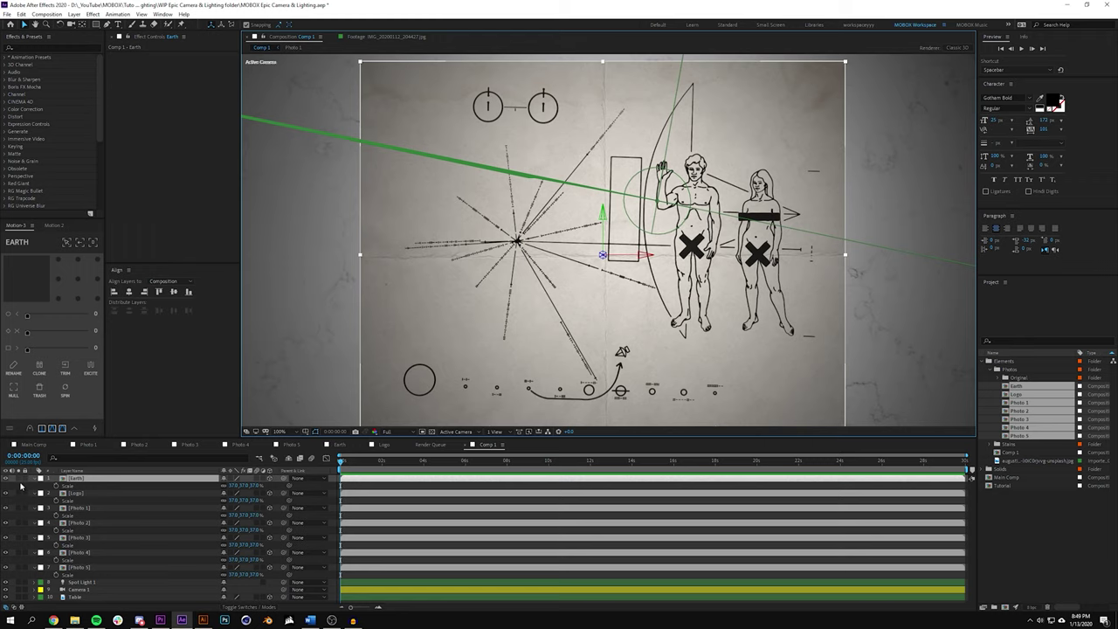
left_click(6, 479)
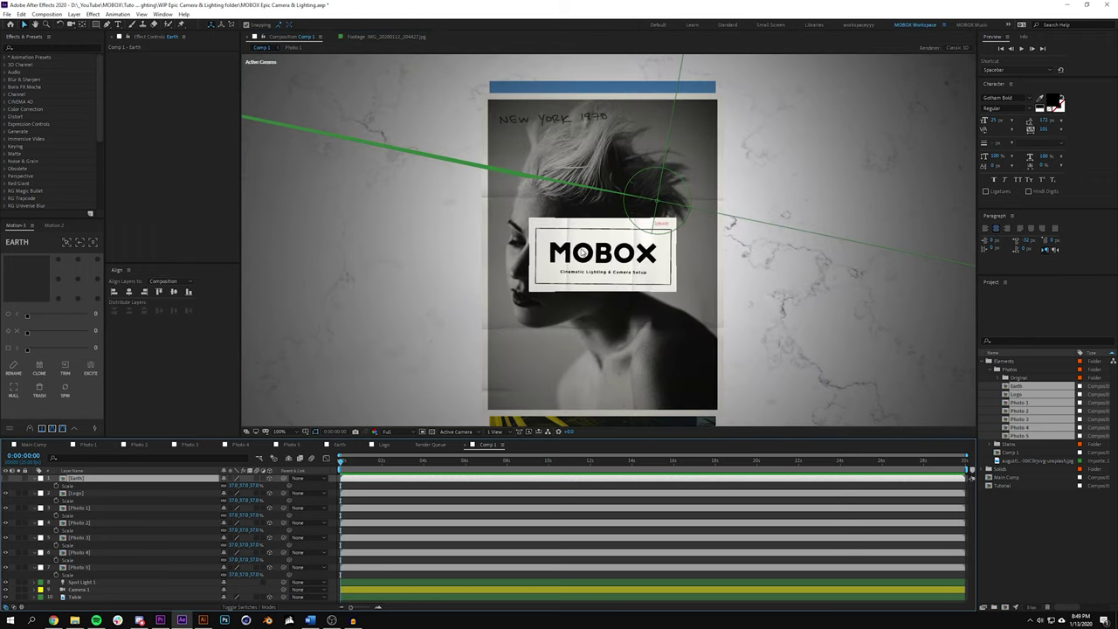
left_click(6, 494)
left_click(6, 508)
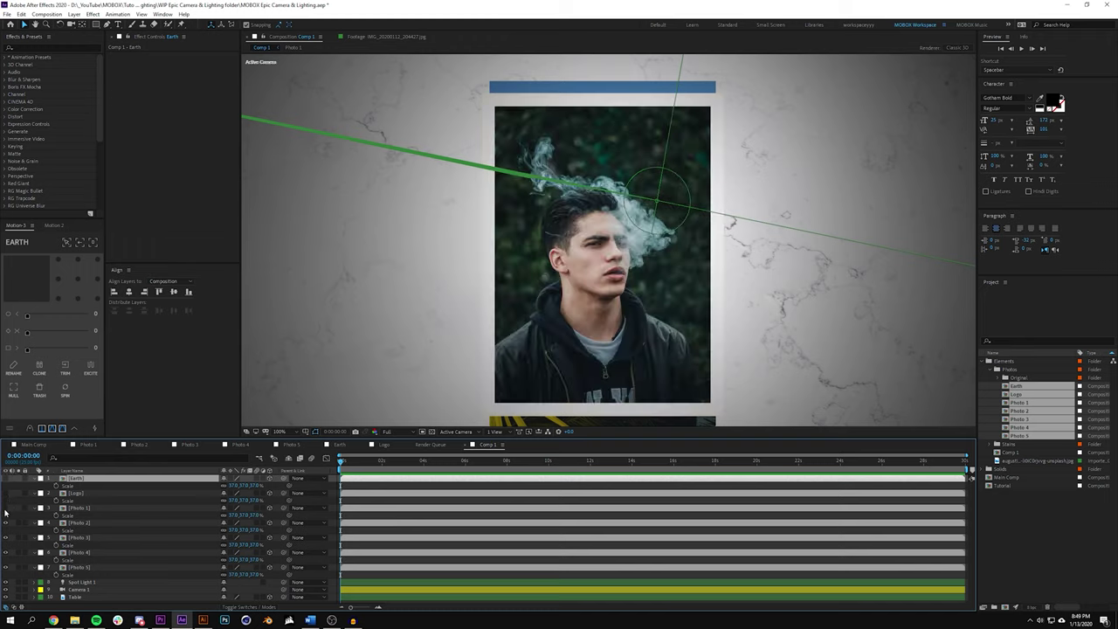
left_click(6, 523)
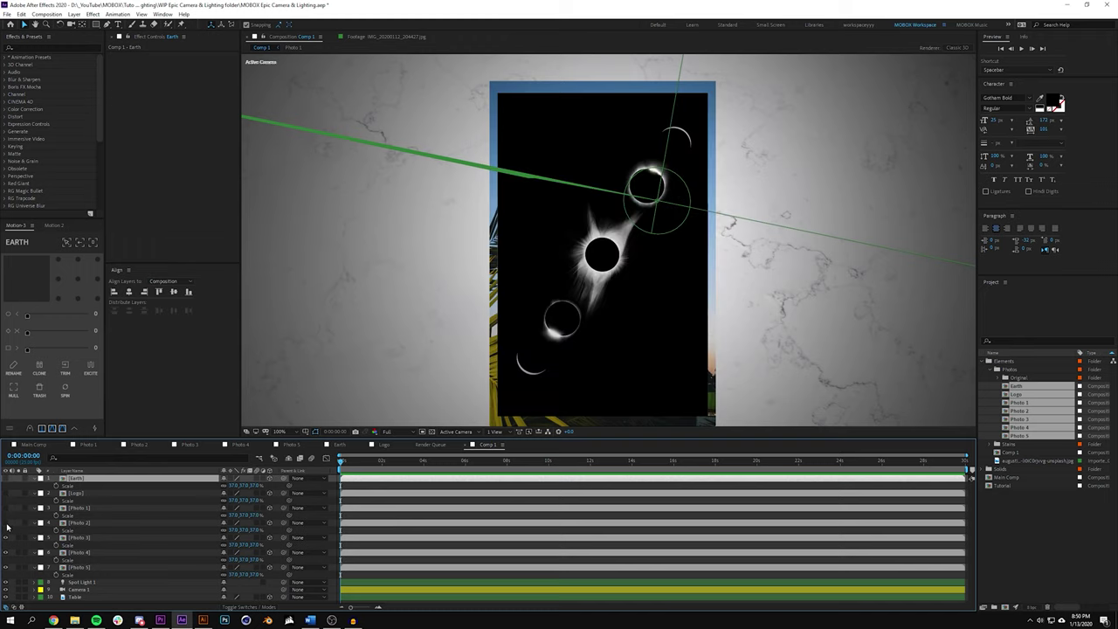
left_click(6, 538)
key("F2")
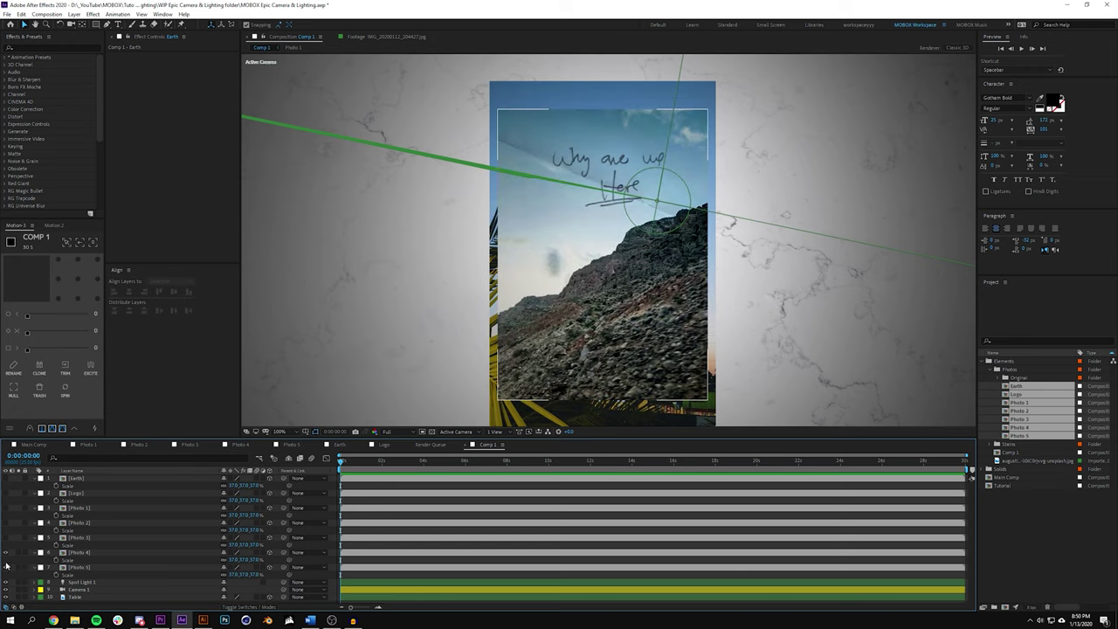
left_click(6, 553)
left_click(6, 489)
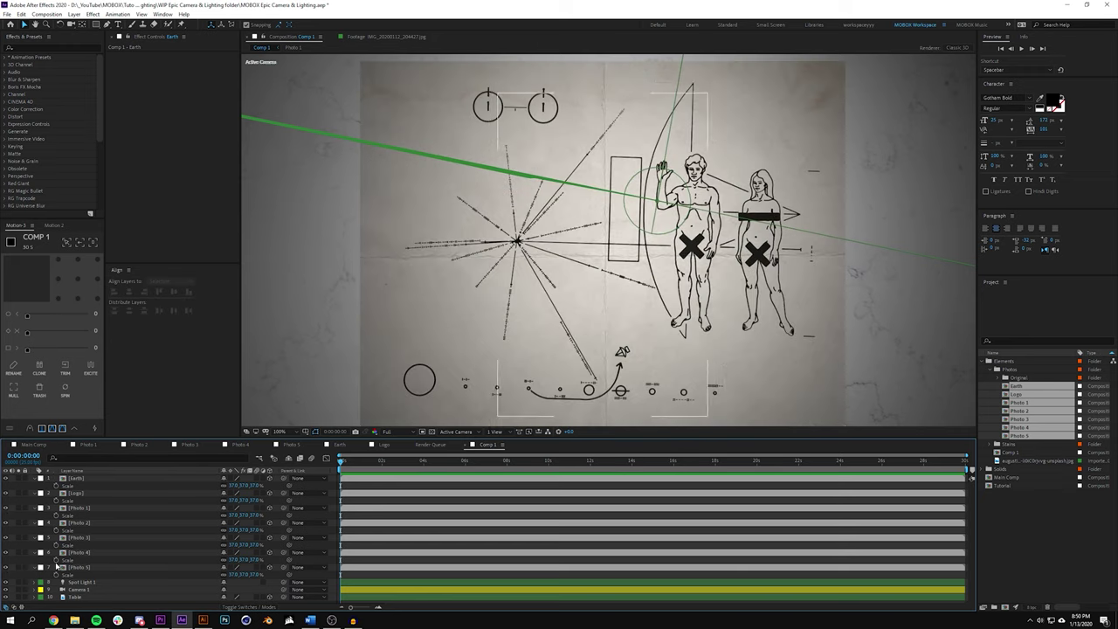
- Move Spot Light 1 and Camera 1 to the top of the layer stack
key("ctrl+a")
left_click_drag(100, 507, 99, 597)
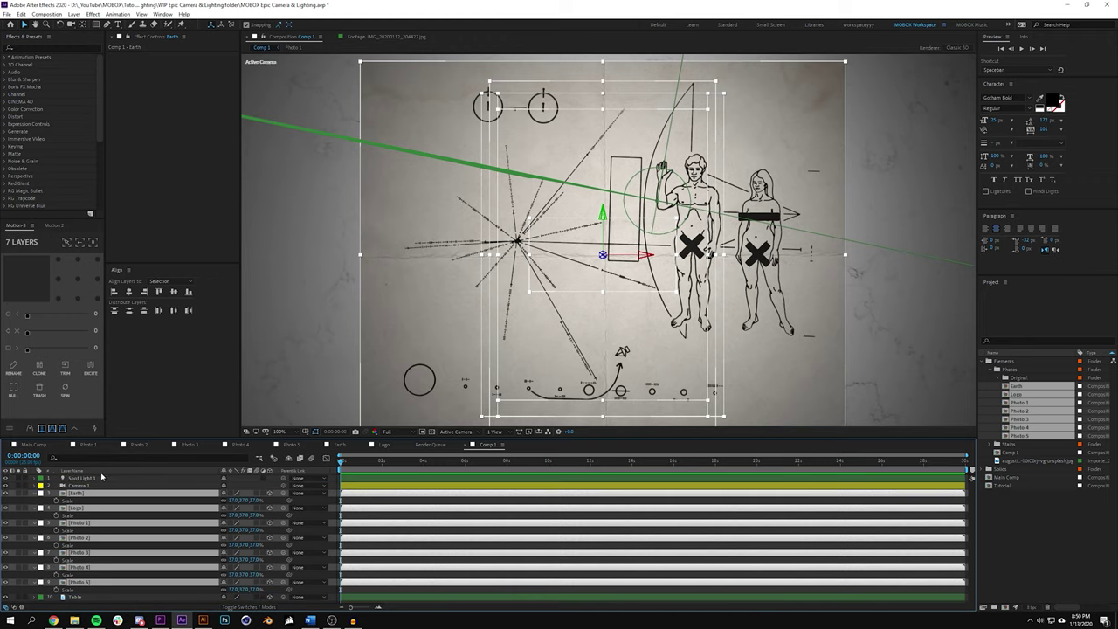
key("comma")
key("comma")
left_click(889, 374)
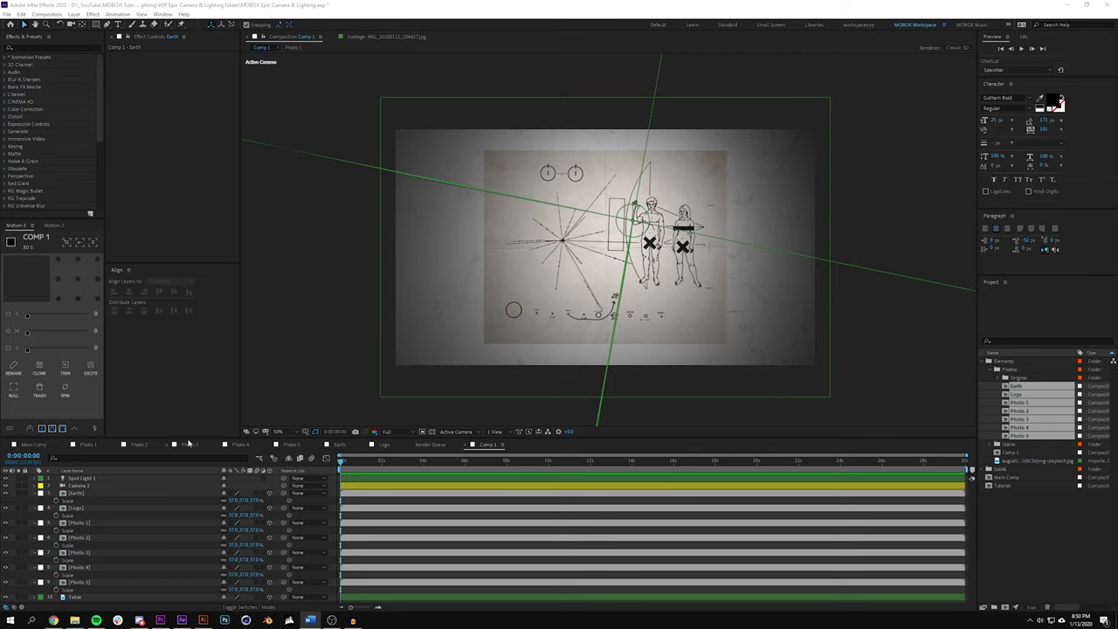
left_click_drag(193, 439, 212, 377)
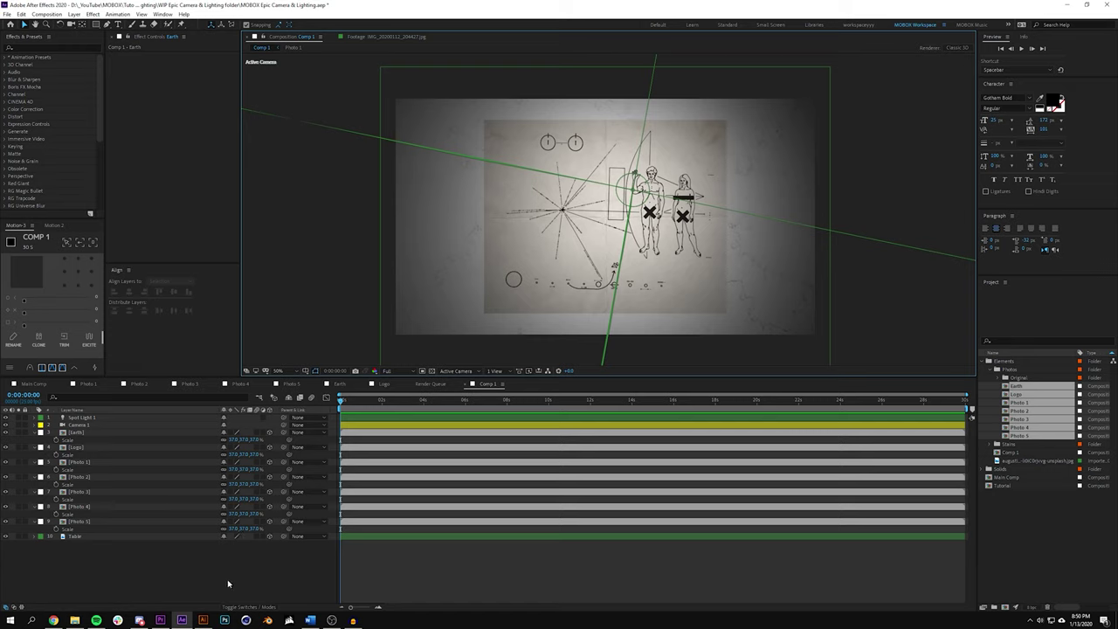
- Move the Earth layer just above Table, scale it to 44.3% and tilt it on Z
left_click(79, 432)
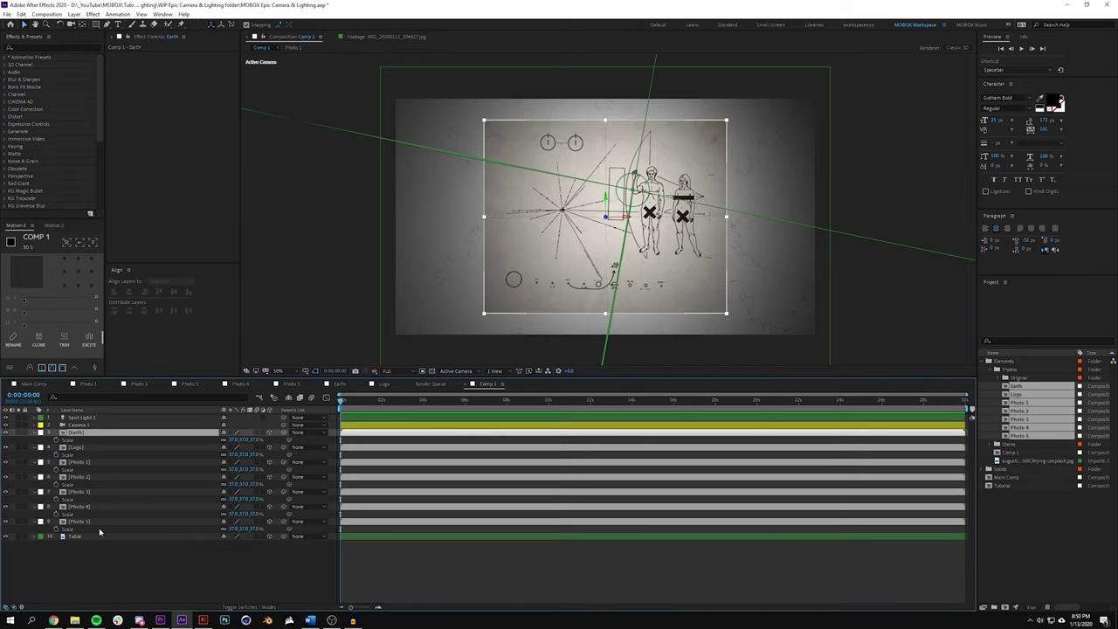
left_click_drag(100, 532, 100, 530)
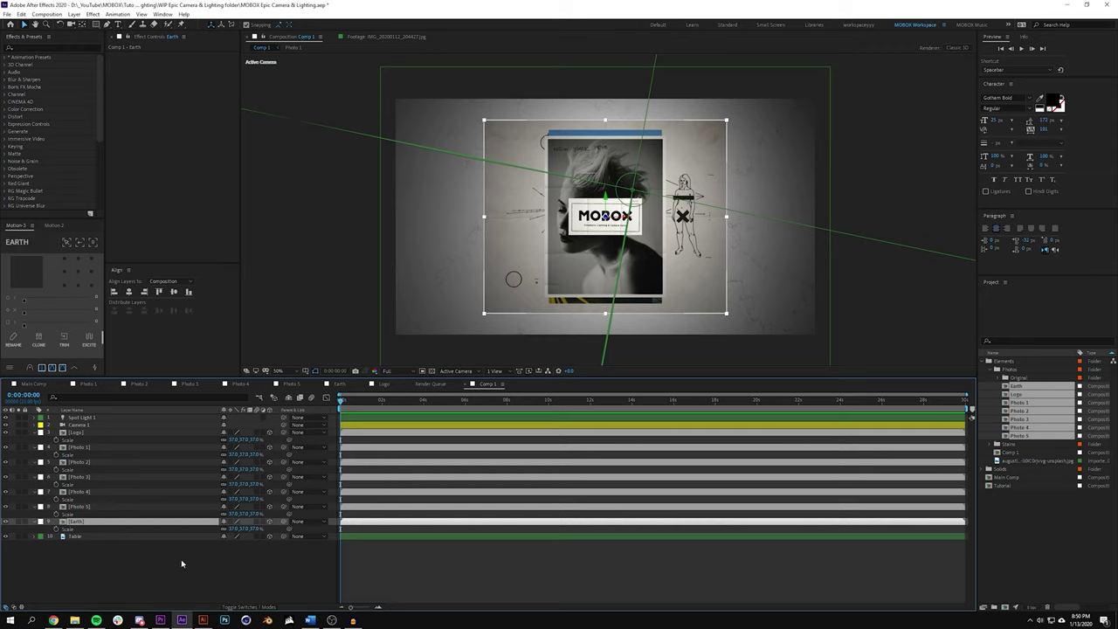
key("s")
key("s")
left_click_drag(250, 529, 243, 551)
key("r")
left_click(233, 551)
left_click(245, 583)
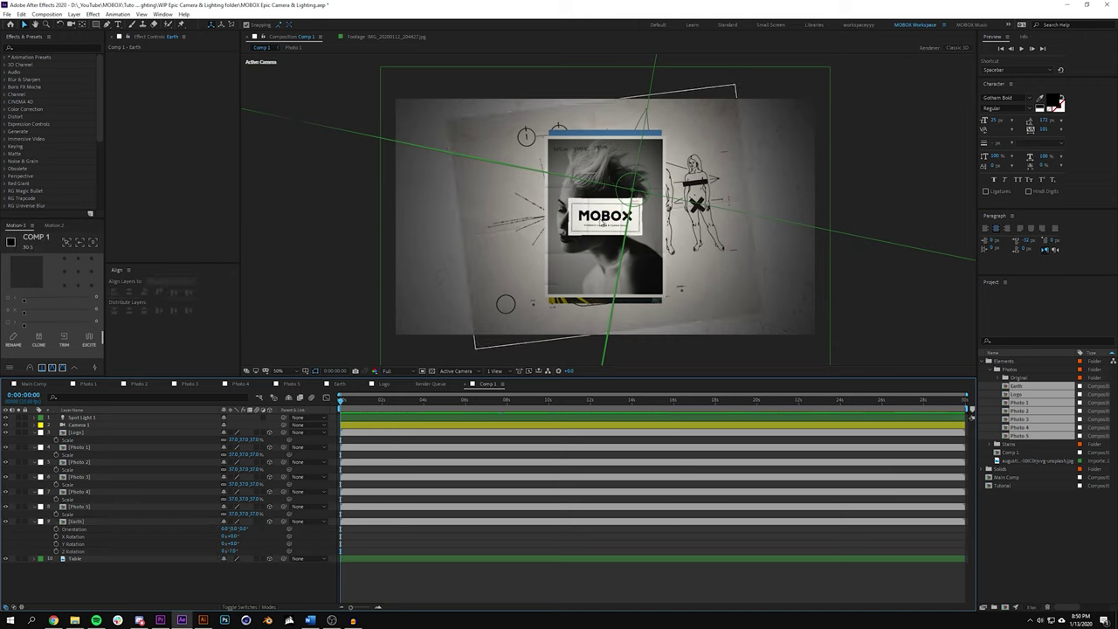
- Place the MOBOX logo layer below Earth and move the logo to the right side
left_click(609, 224)
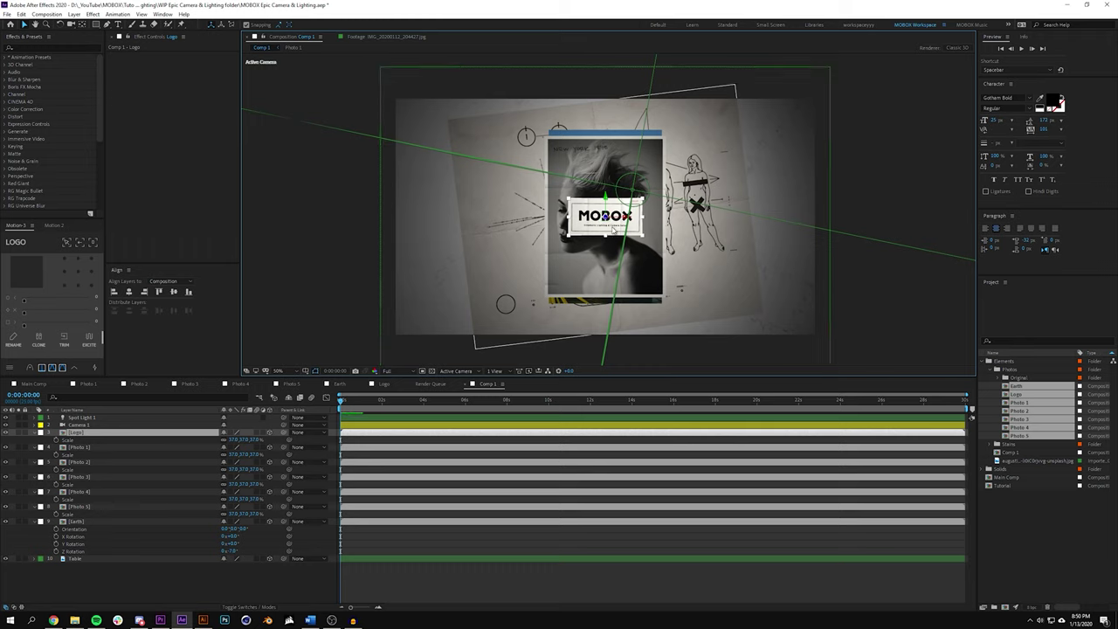
left_click_drag(100, 434, 99, 549)
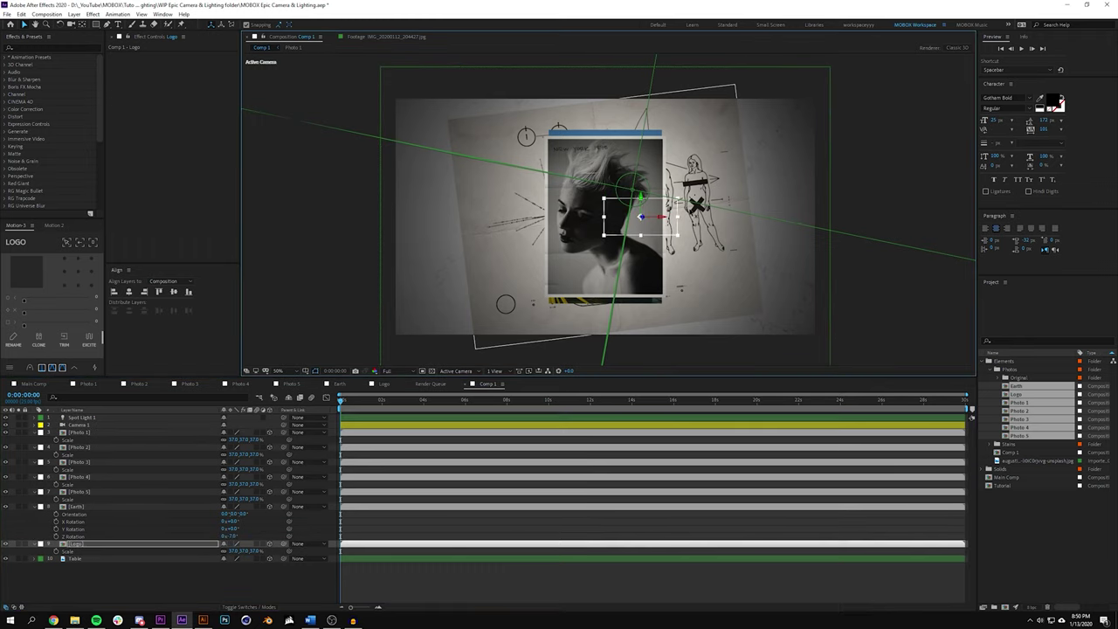
left_click_drag(640, 220, 817, 218)
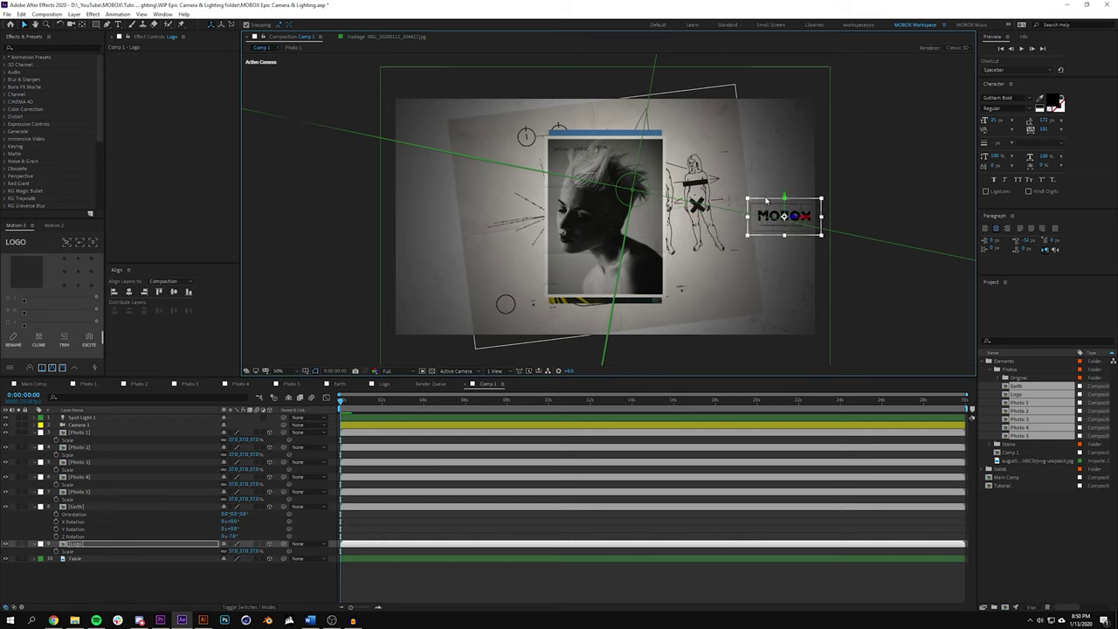
left_click(299, 579)
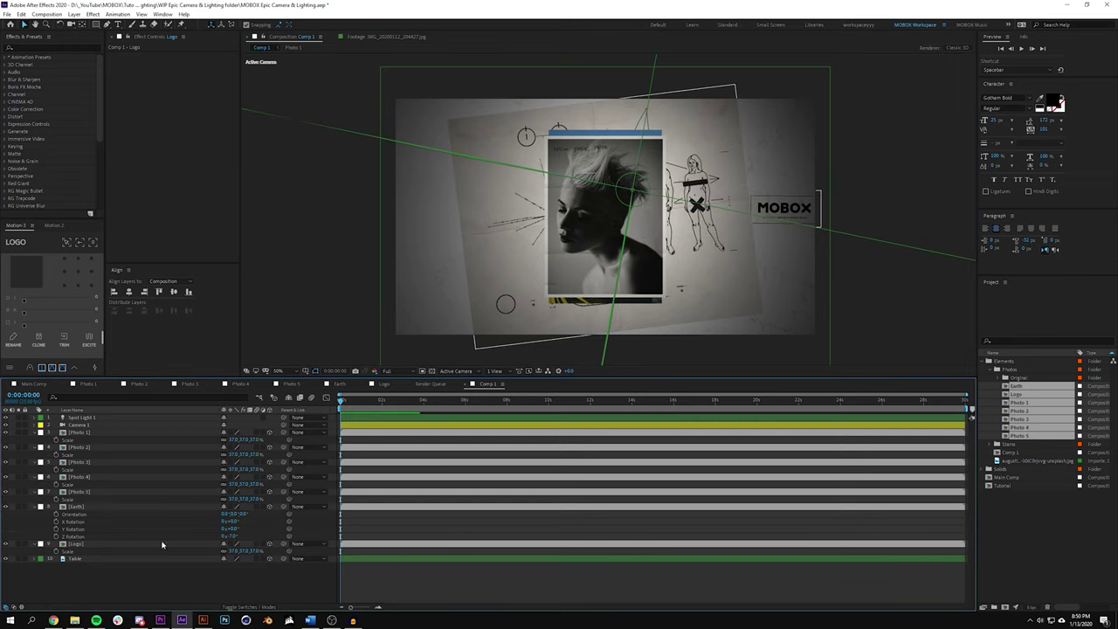
- Select Photo 3 and reveal its rotation properties
left_click(103, 432)
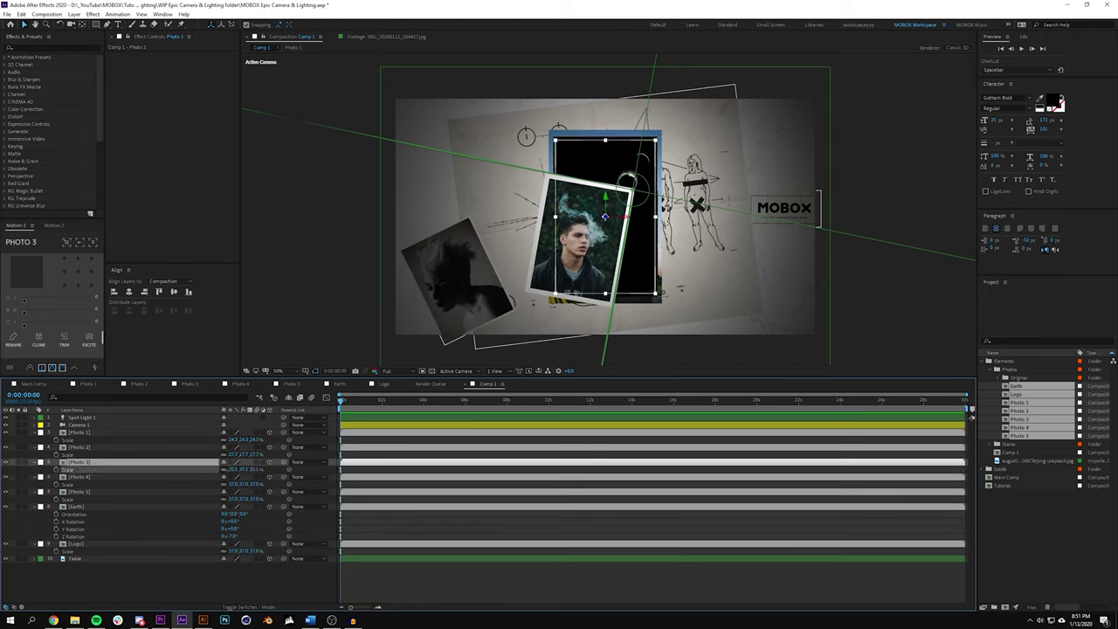
left_click(668, 258)
key("r")
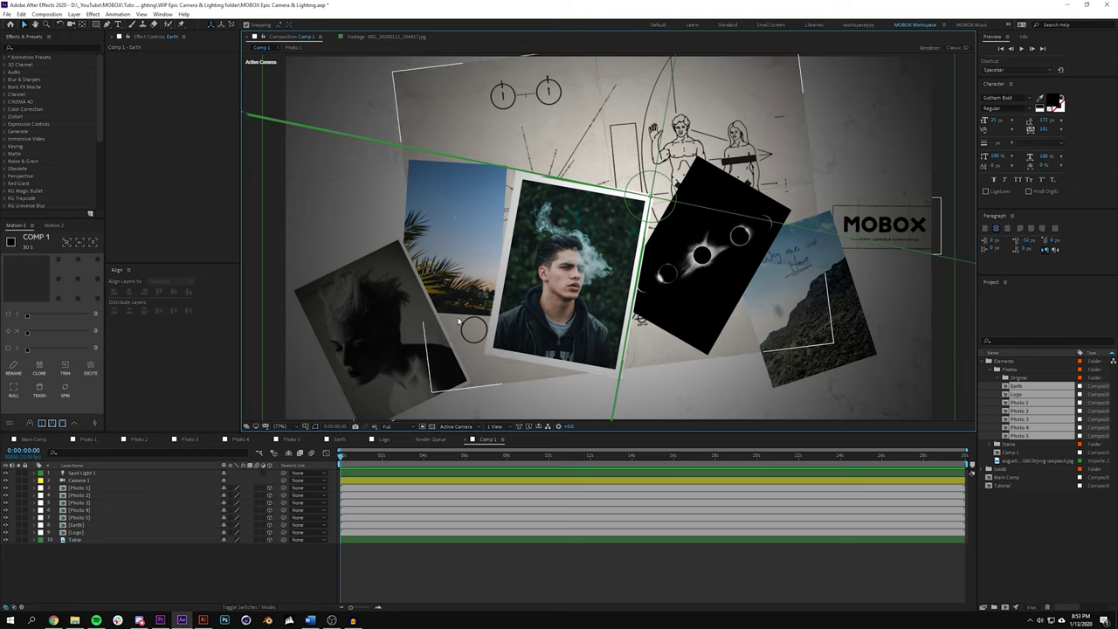
- Keyframe Camera 1's Position and X/Y/Z Rotation at the start of the timeline
left_click(78, 481)
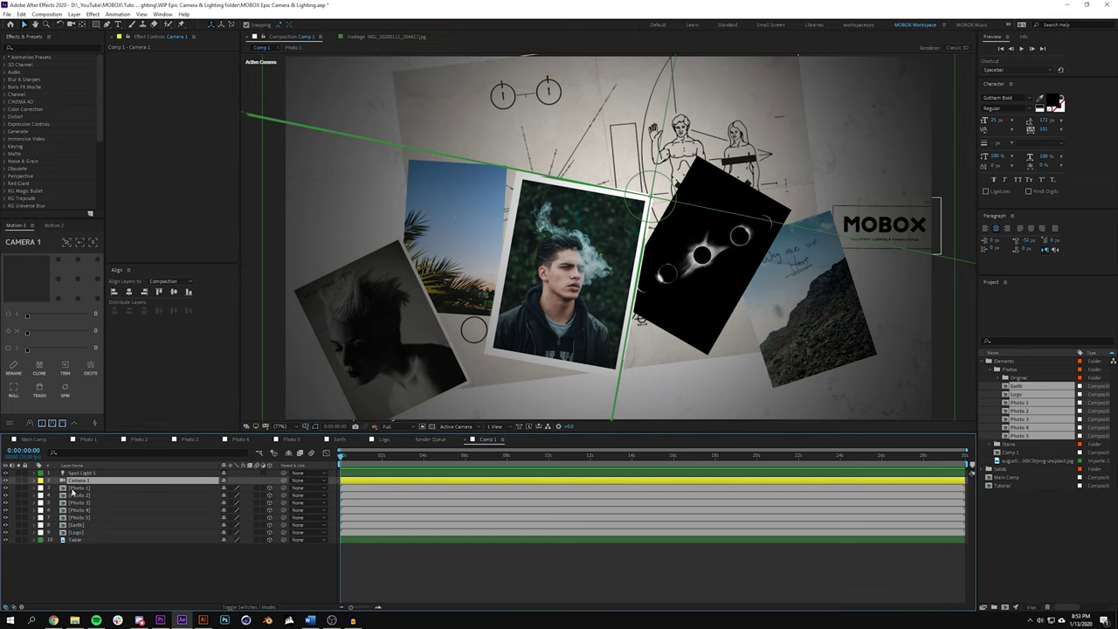
key("p")
left_click(59, 489)
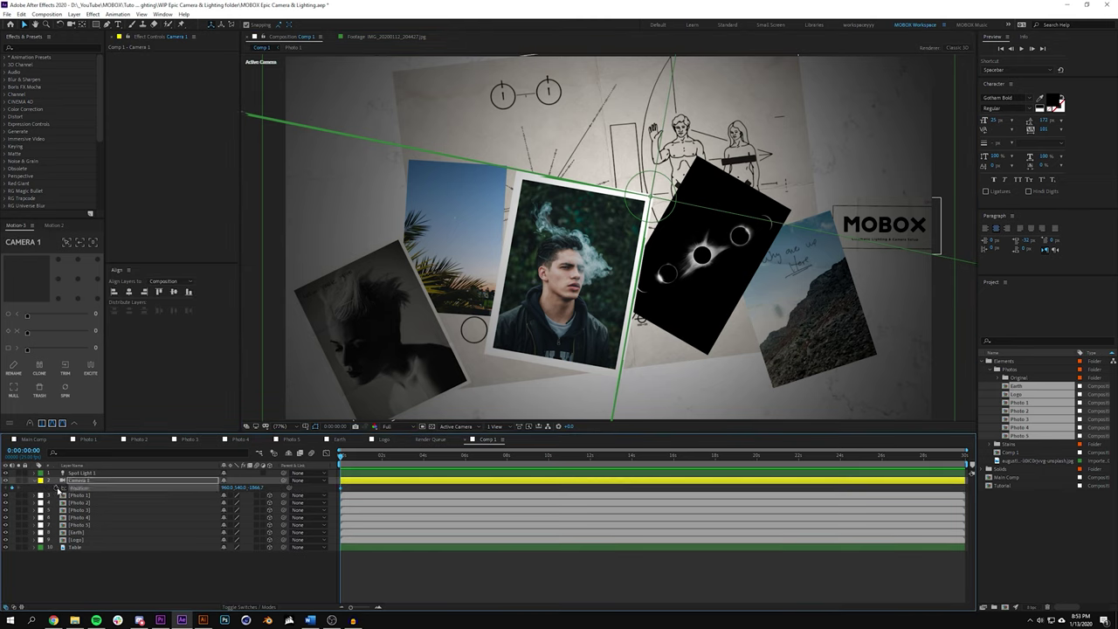
key("r")
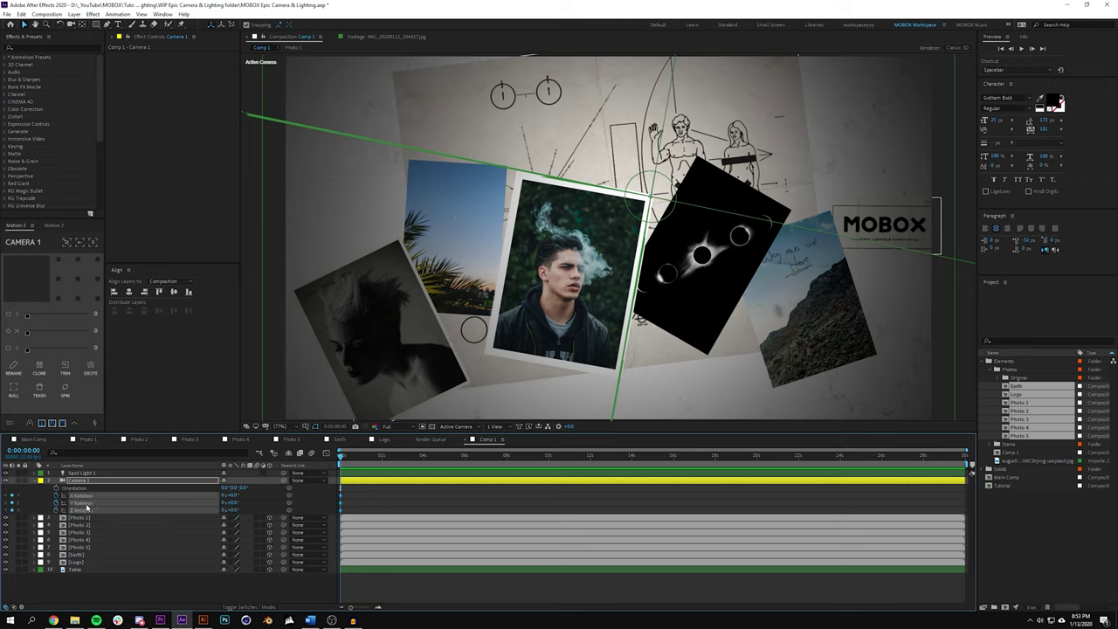
left_click(35, 482)
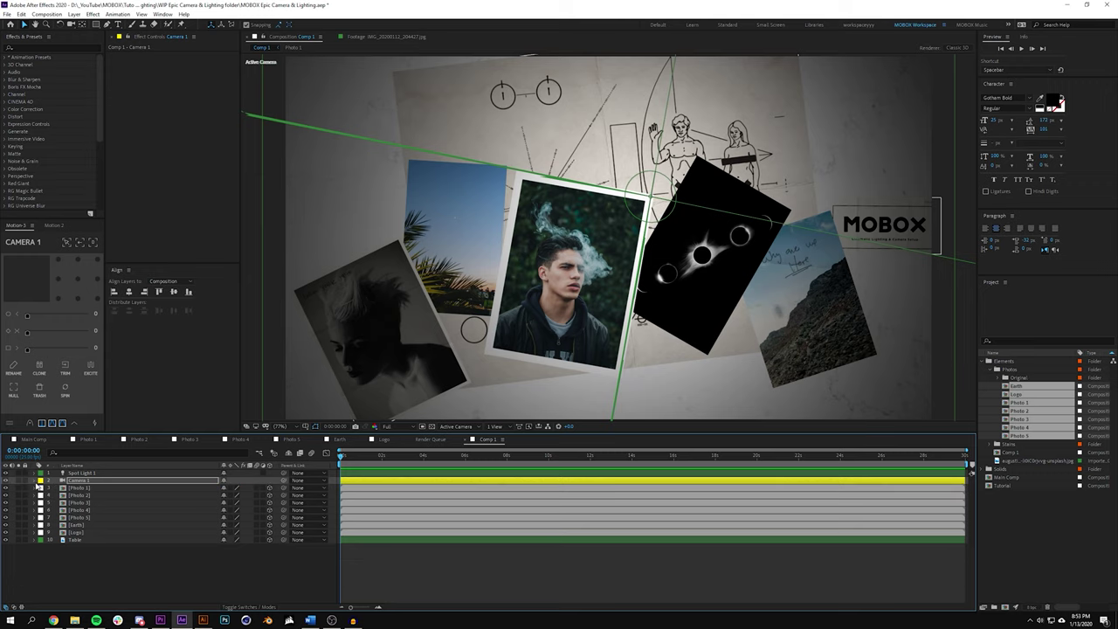
left_click(36, 482)
- Keyframe the camera's Focus Distance and Aperture, then show only keyframed properties with U
left_click(43, 533)
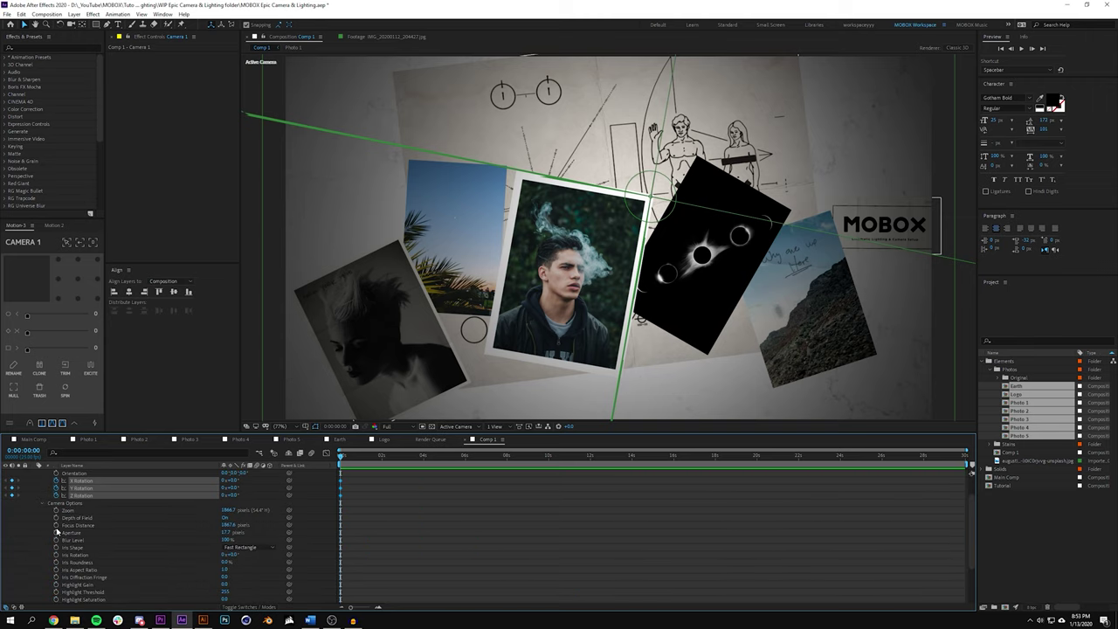
left_click(56, 527)
left_click(56, 532)
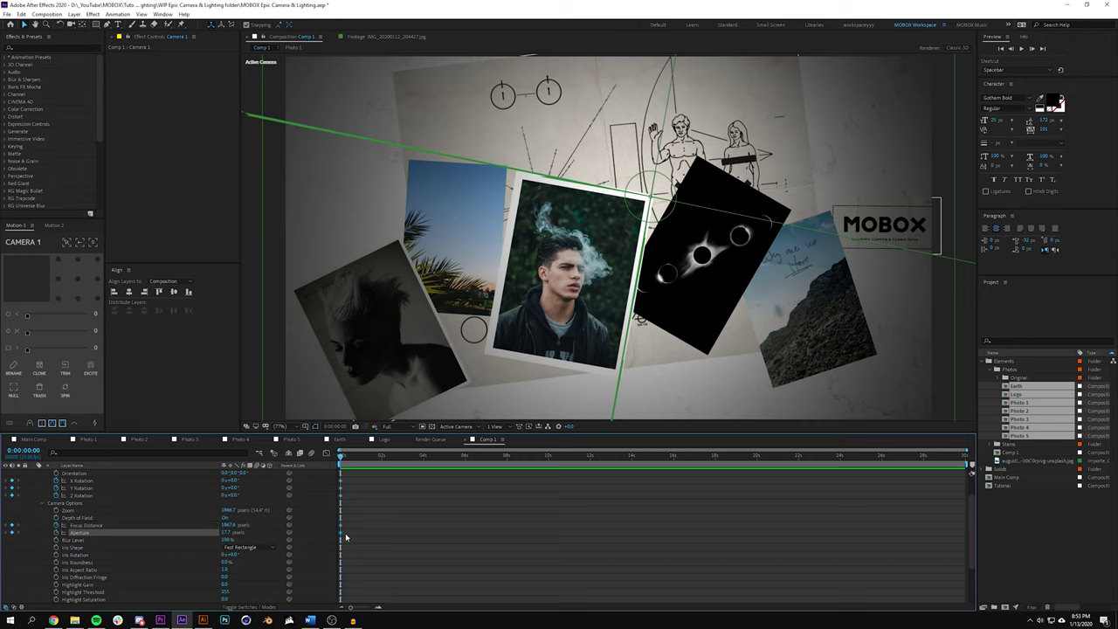
scroll(114, 508, "up", 3)
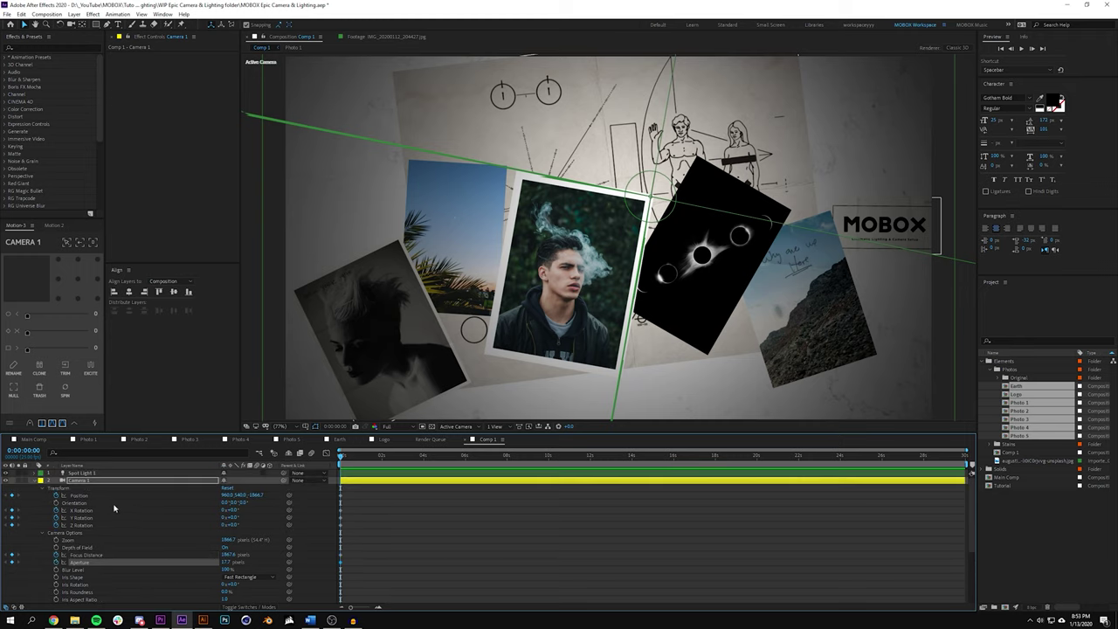
key("u")
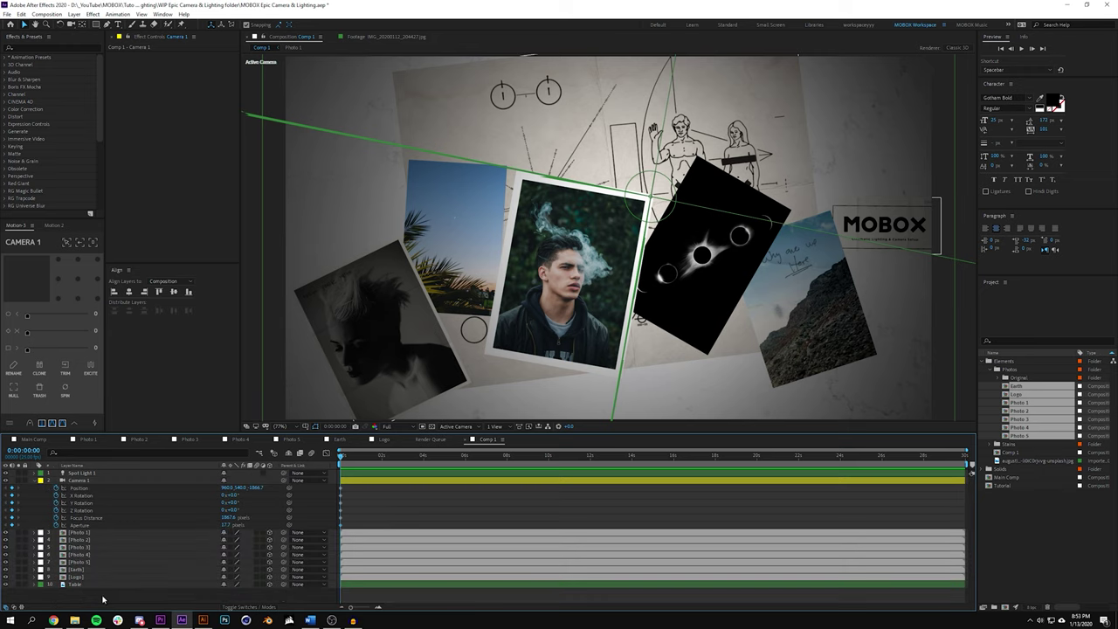
left_click(490, 332)
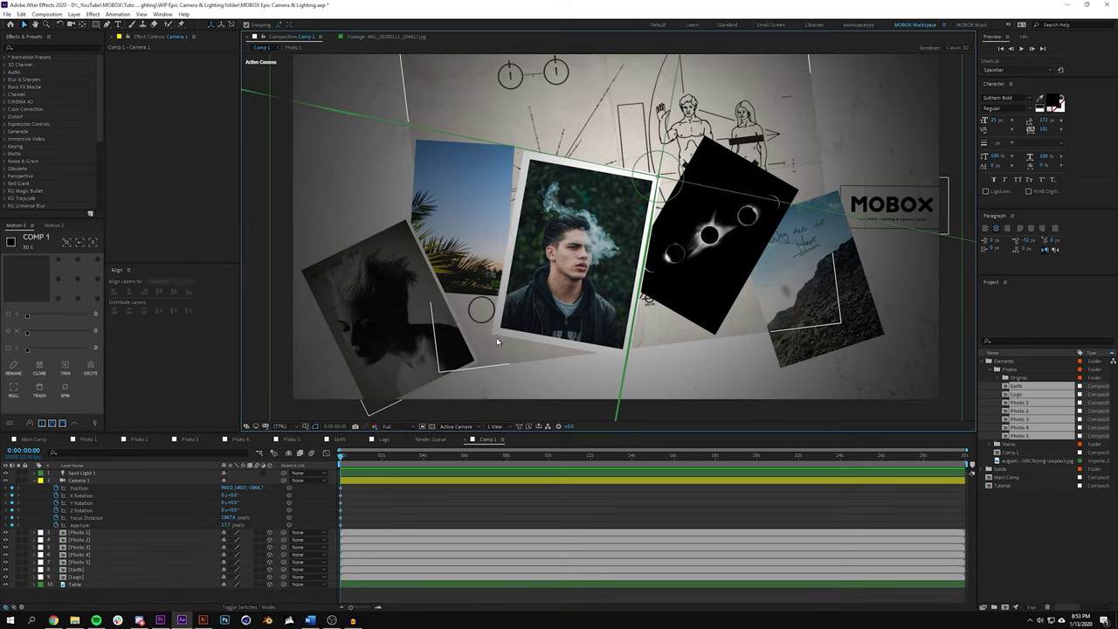
- Turn on Casts Shadows in Photo 2's Material Options
scroll(599, 212, "up", 1)
scroll(599, 213, "up", 1)
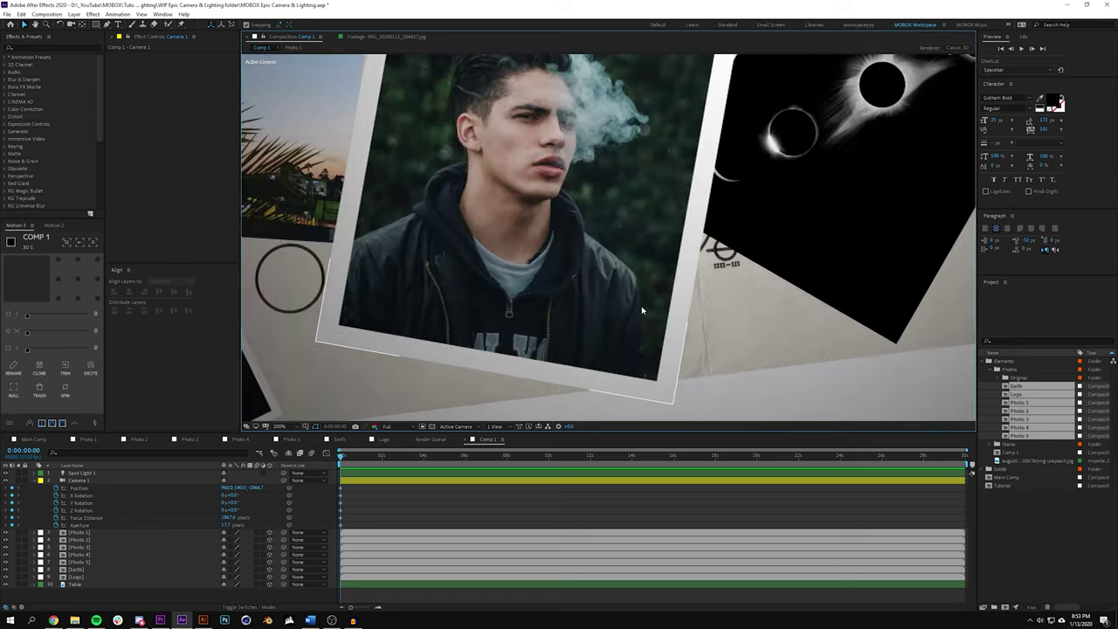
scroll(808, 333, "down", 1)
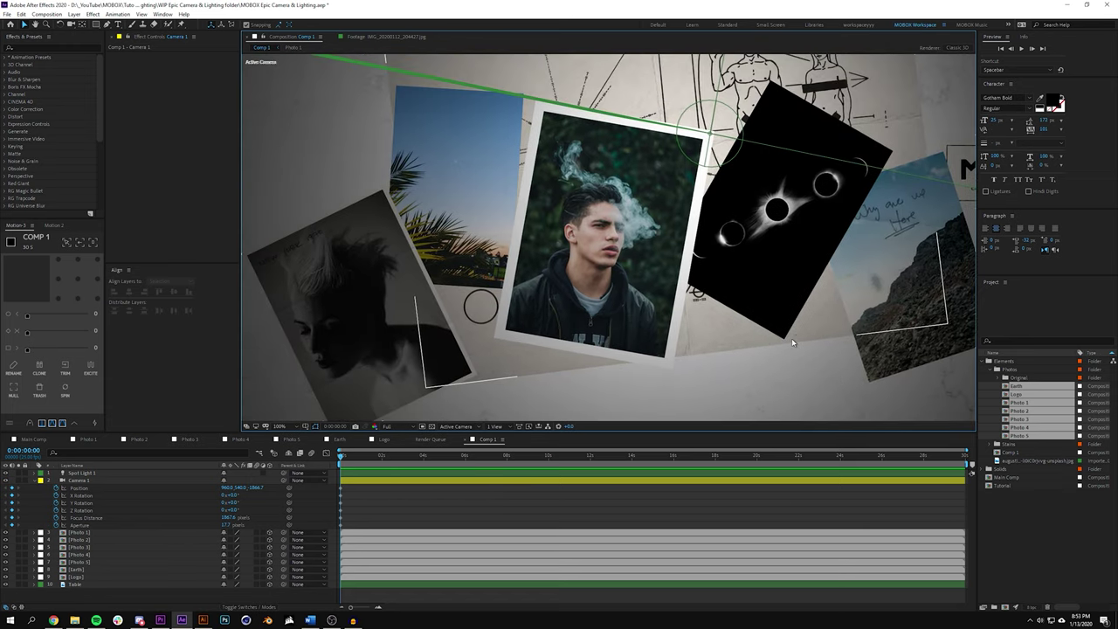
left_click(577, 273)
left_click(577, 272)
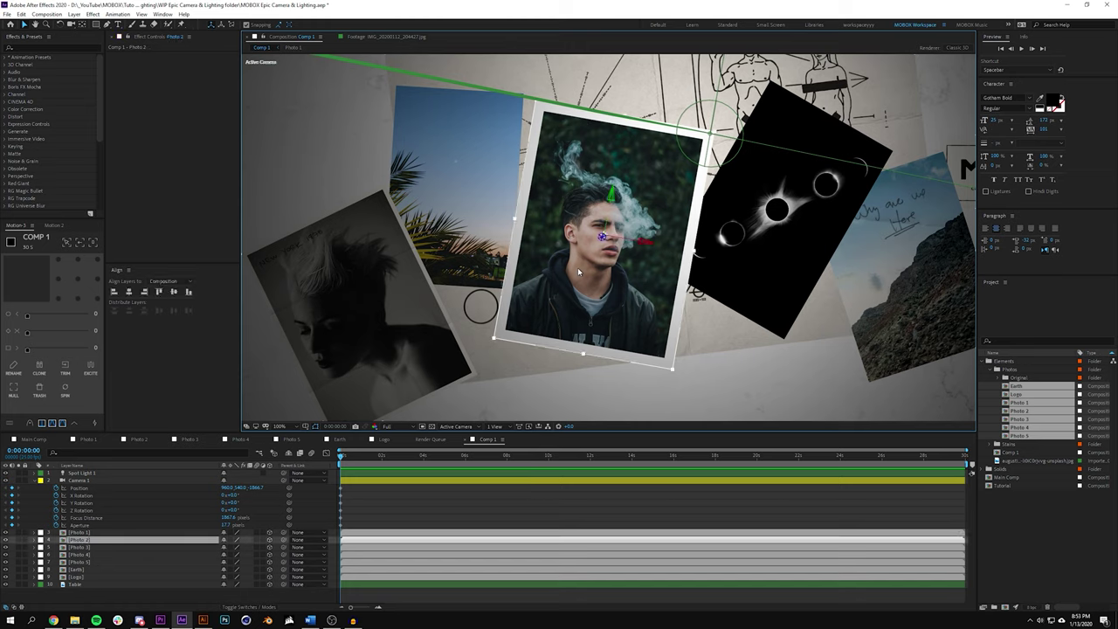
left_click(36, 540)
left_click(43, 547)
scroll(40, 559, "down", 3)
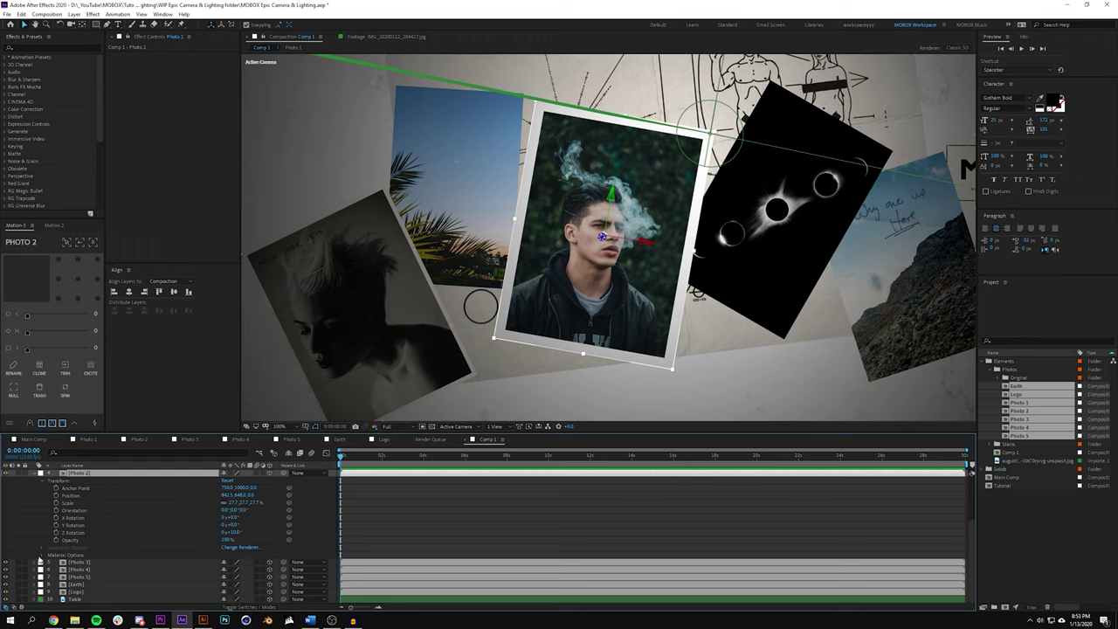
left_click(40, 555)
scroll(39, 559, "down", 1)
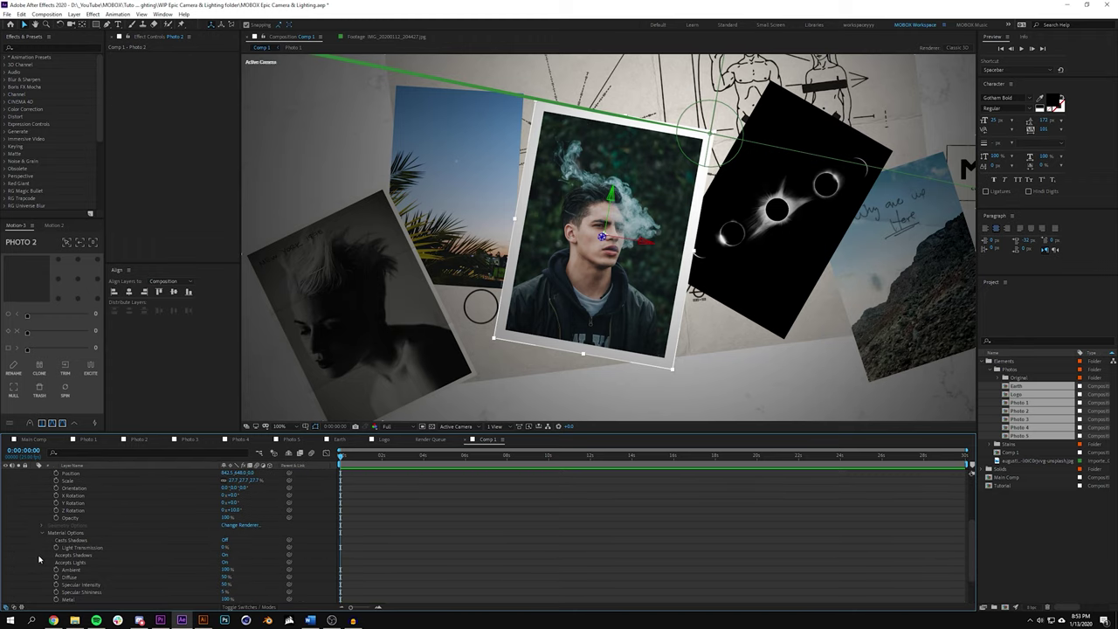
left_click(224, 540)
left_click(464, 557)
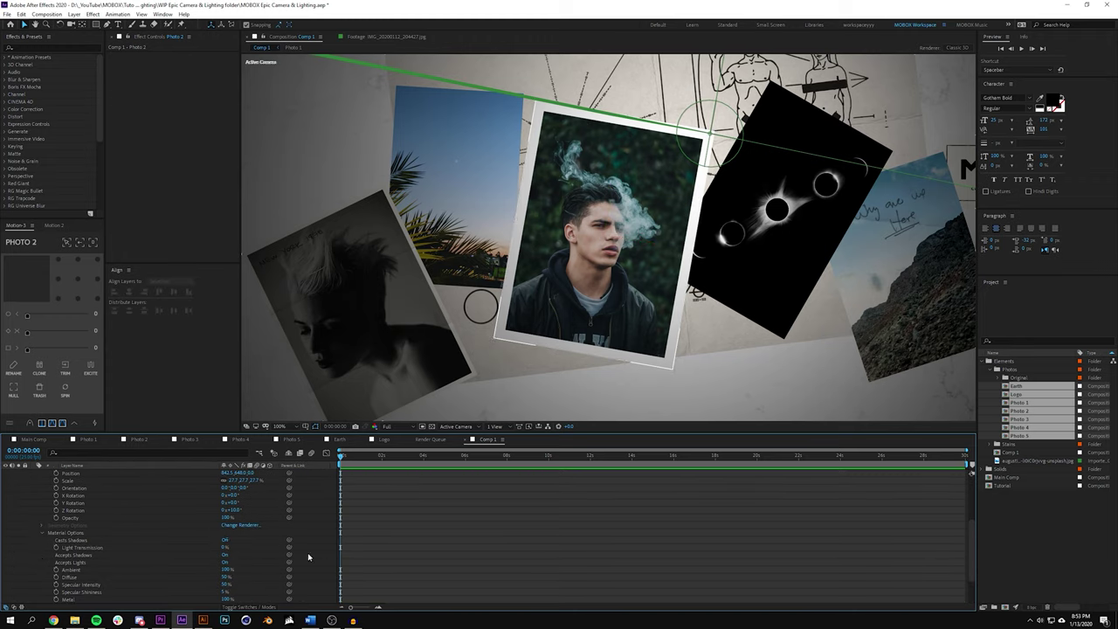
scroll(60, 541, "up", 5)
left_click(34, 545)
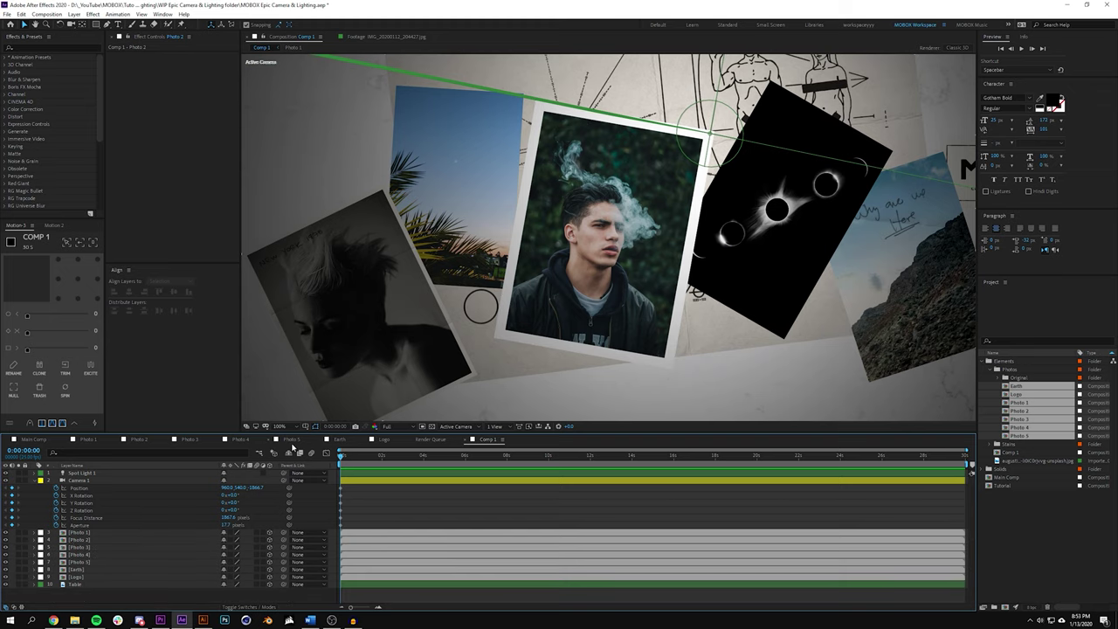
- Test-push Photo 2 toward the camera to check its shadow, then return to full-size view
left_click(590, 229)
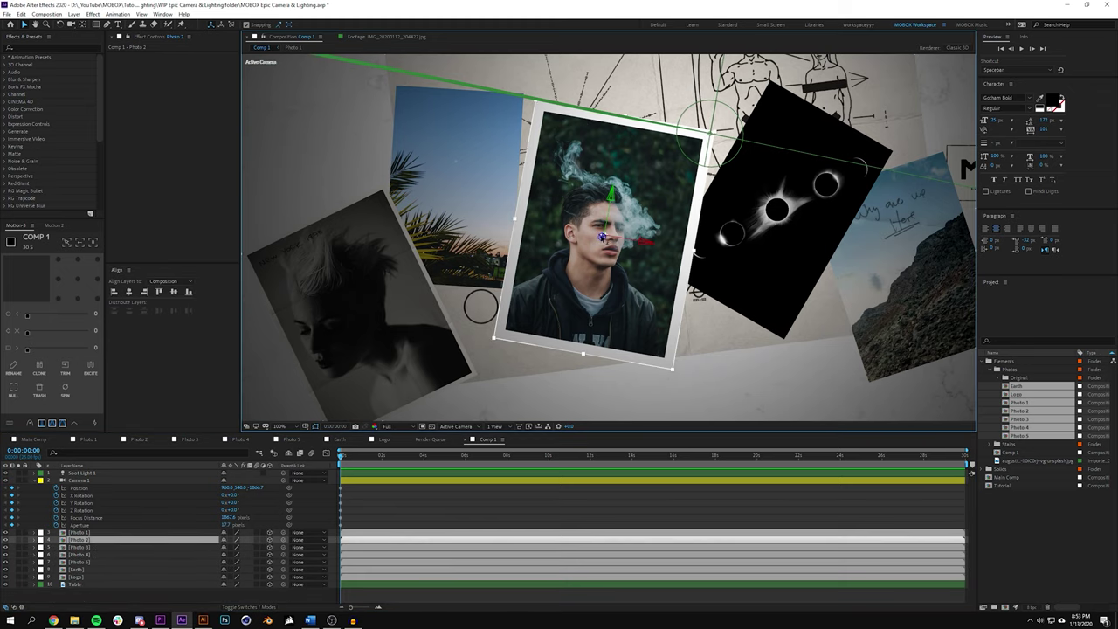
left_click_drag(601, 236, 476, 288)
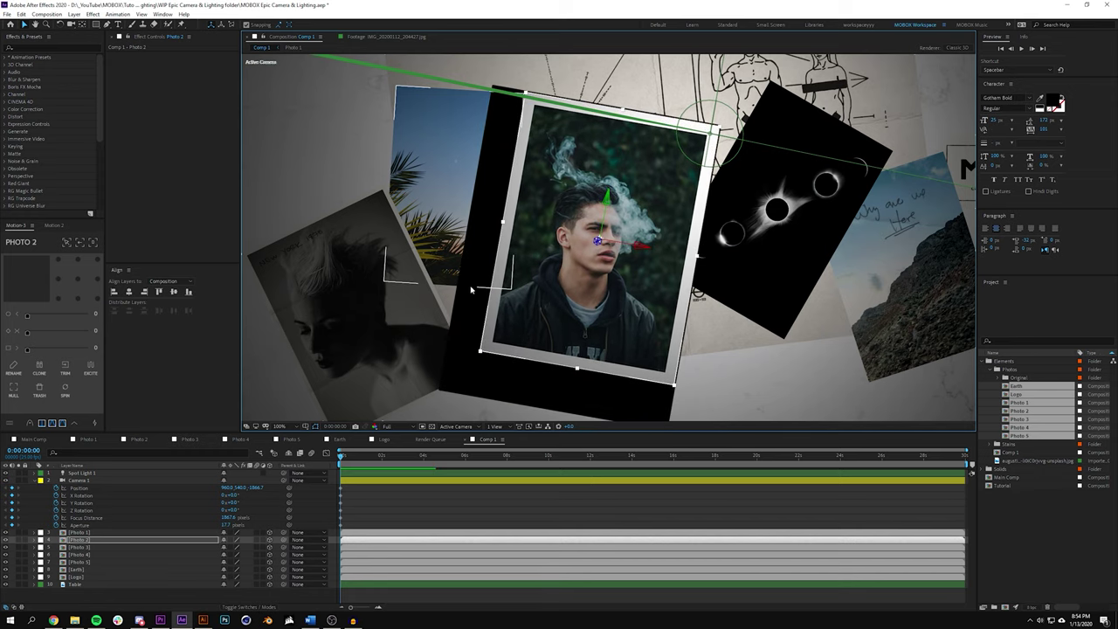
key("comma")
key("comma")
left_click(597, 517)
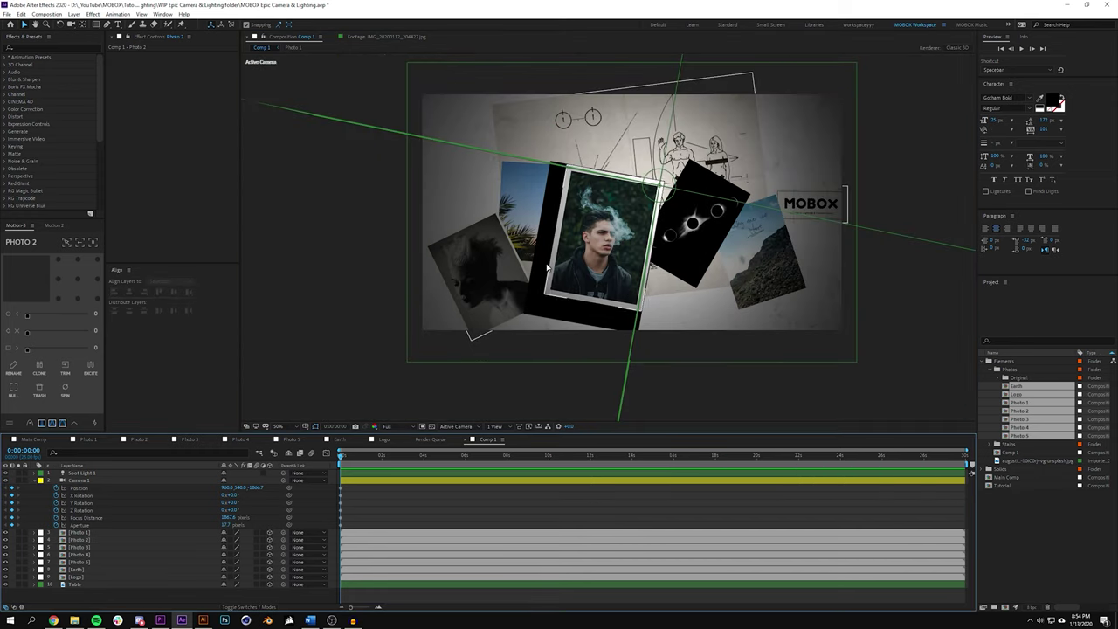
key("period")
key("period")
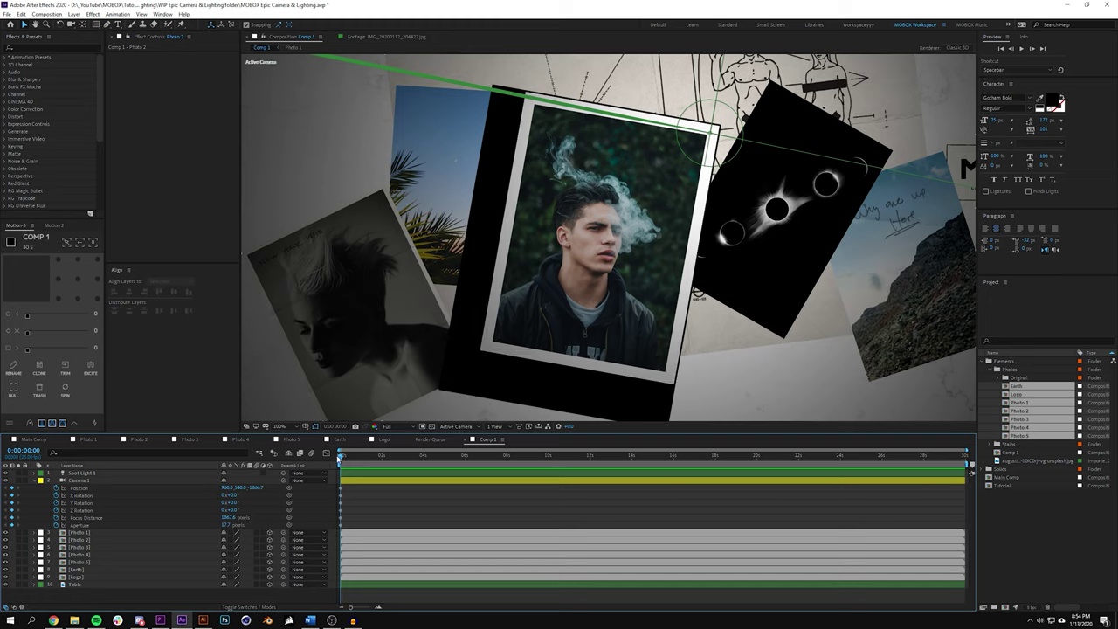
left_click(643, 381)
left_click(599, 526)
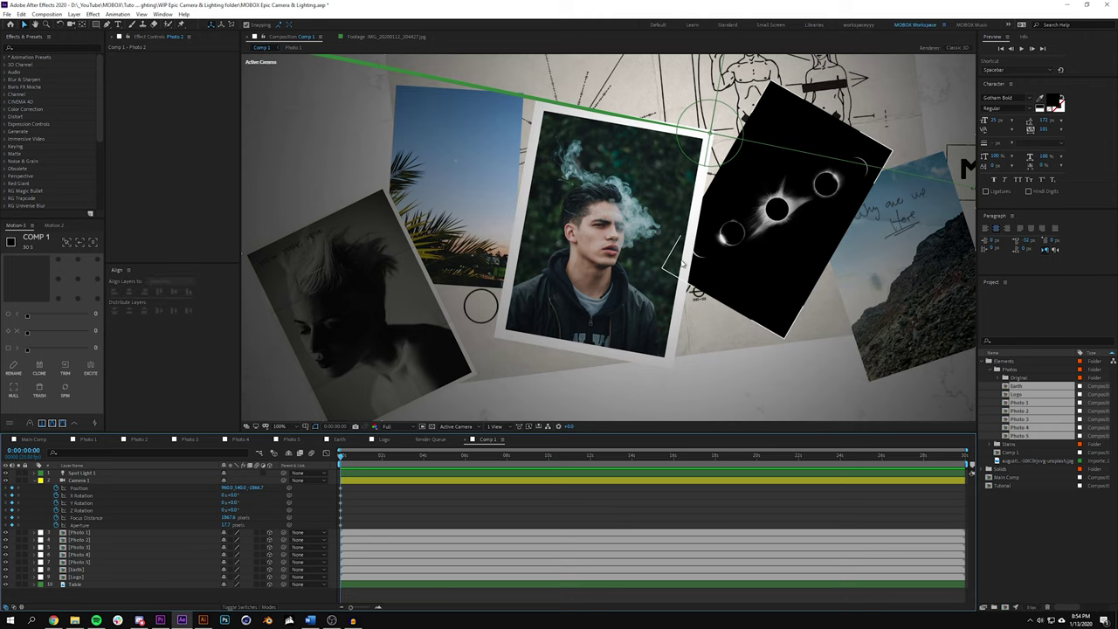
left_click(39, 47)
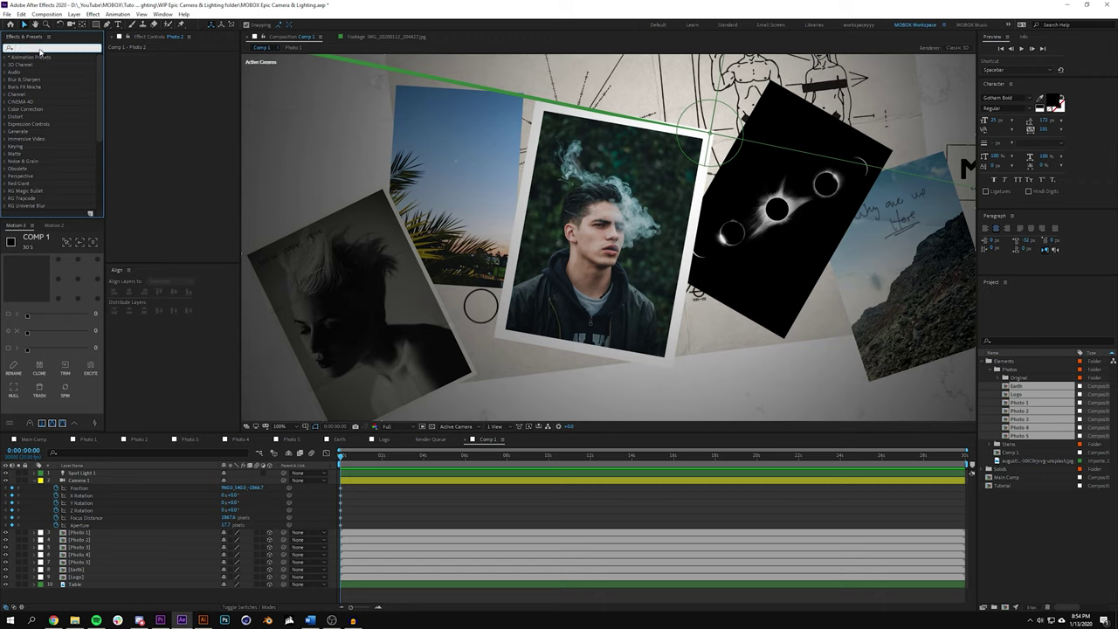
- Apply the Drop Shadow effect to Photo 2
type("drop")
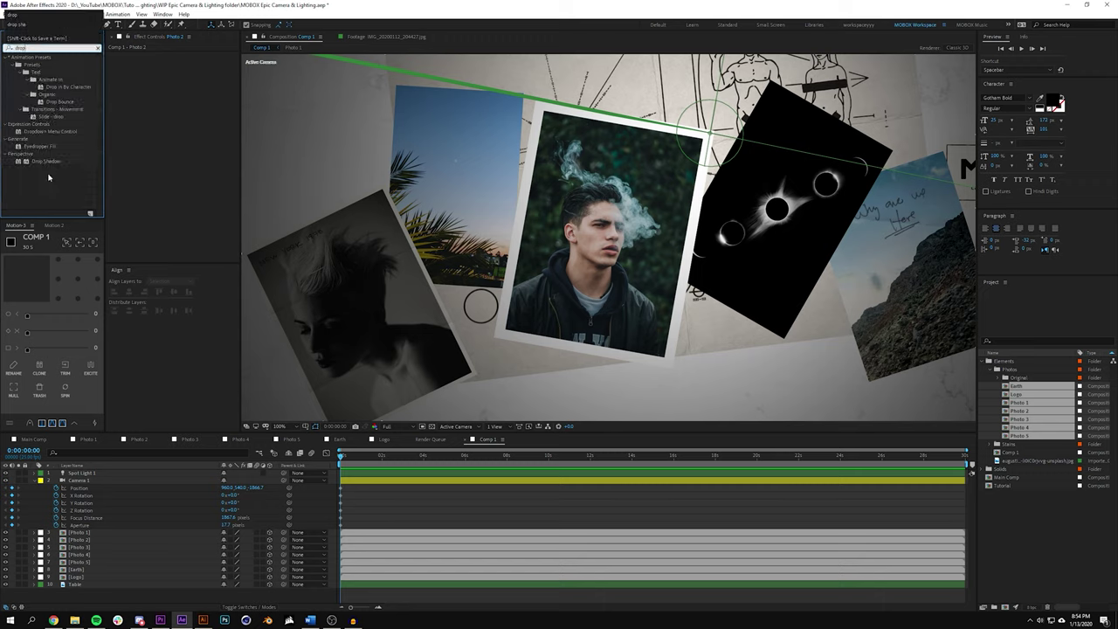
left_click(49, 178)
left_click(33, 481)
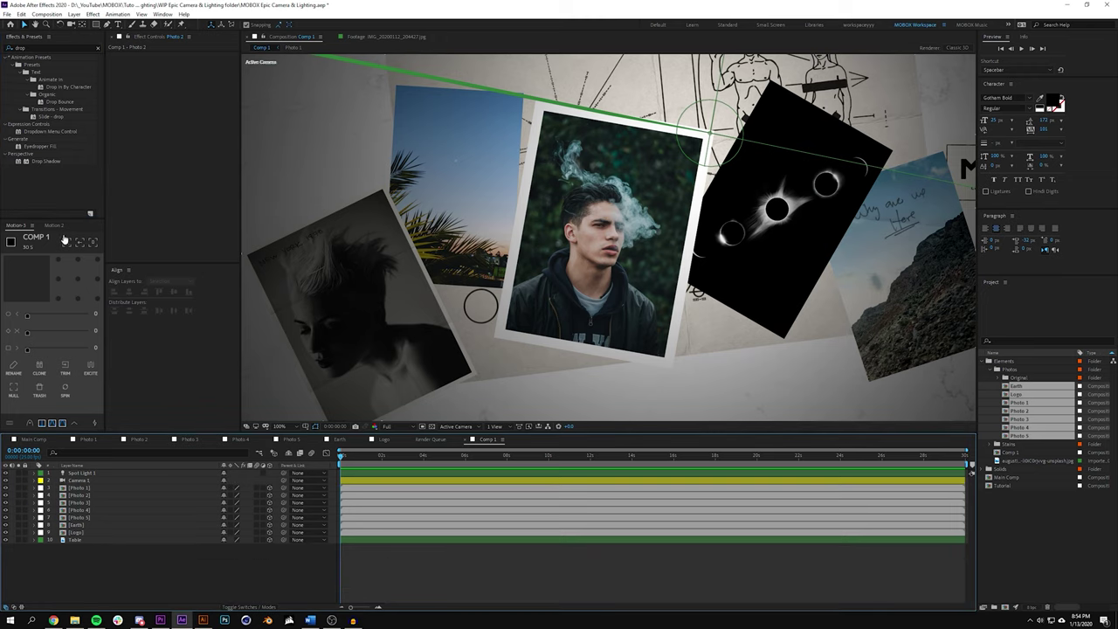
left_click_drag(35, 162, 664, 298)
scroll(664, 297, "up", 4)
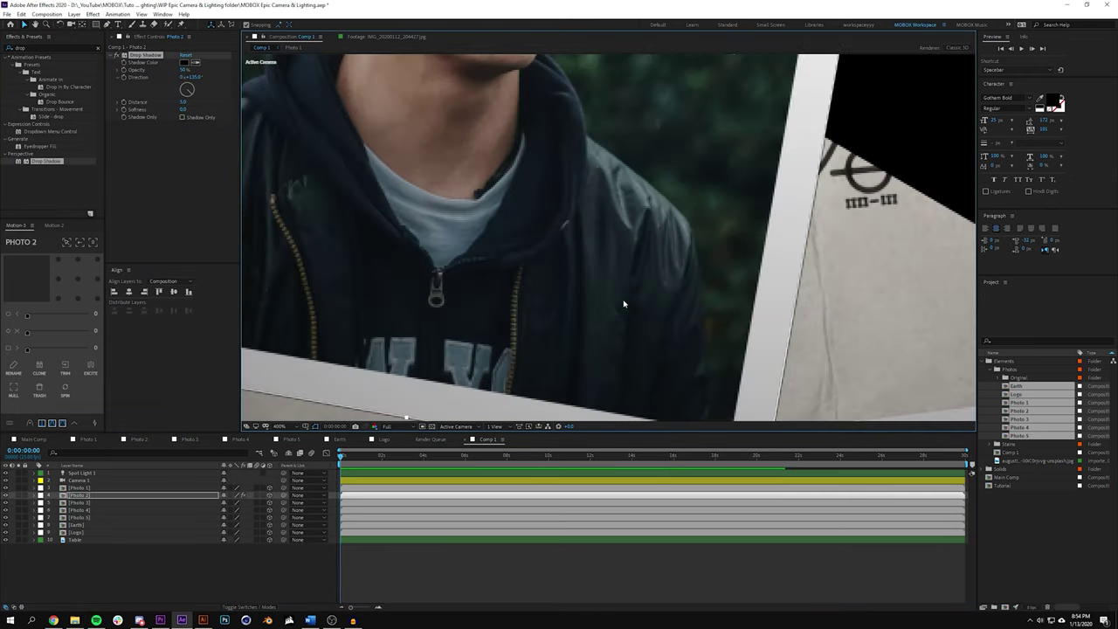
left_click(730, 580)
key("comma")
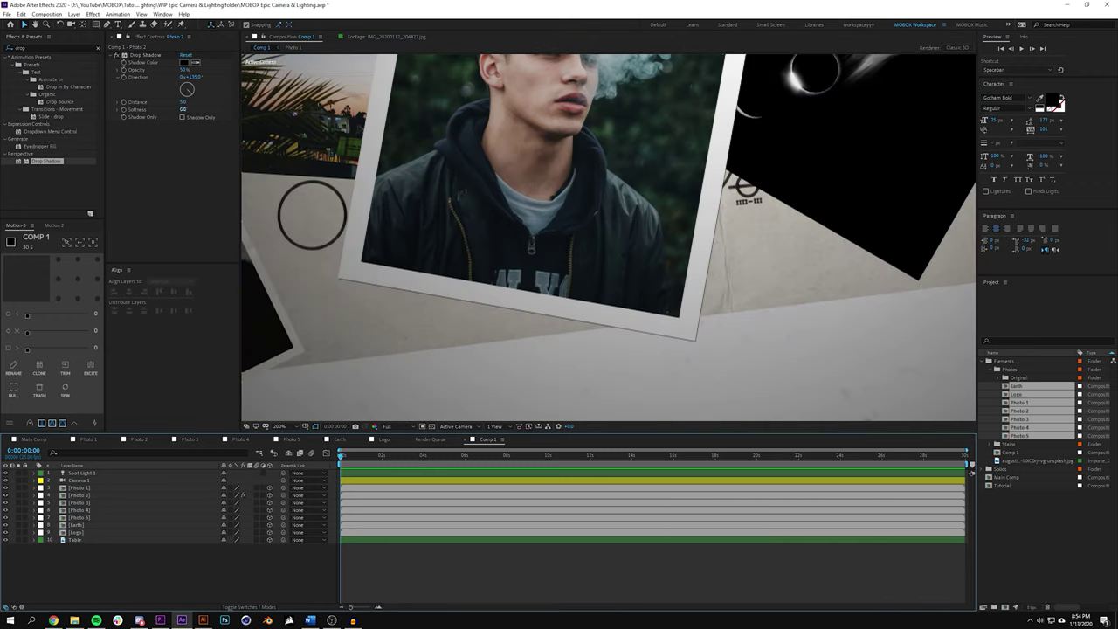
- Adjust the drop shadow's softness and set its opacity to 30%
left_click(182, 109)
left_click(544, 155)
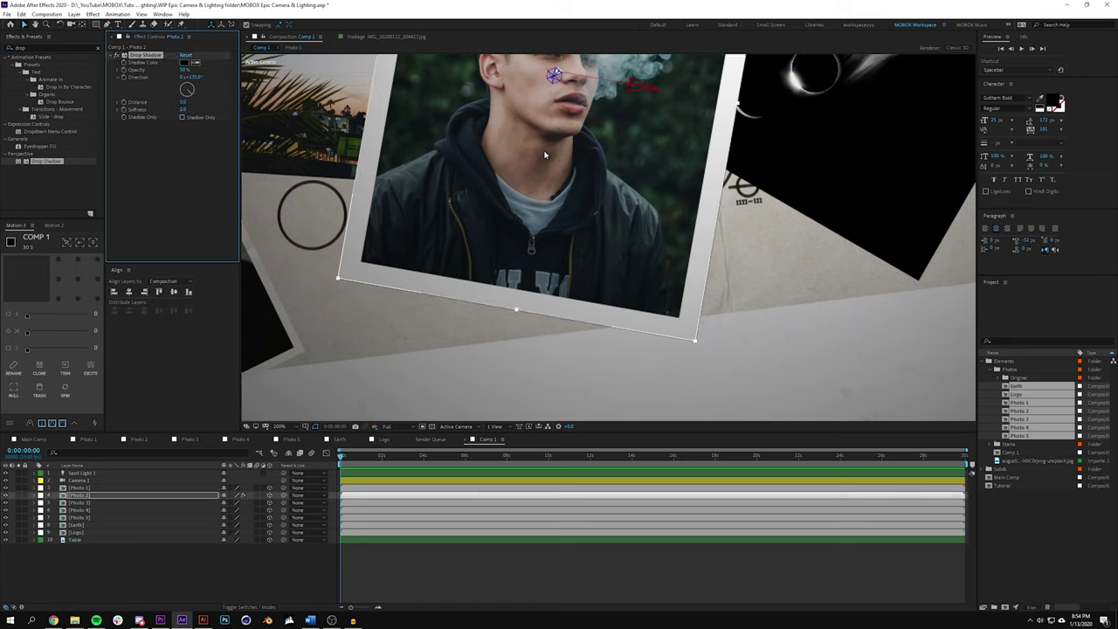
left_click(636, 602)
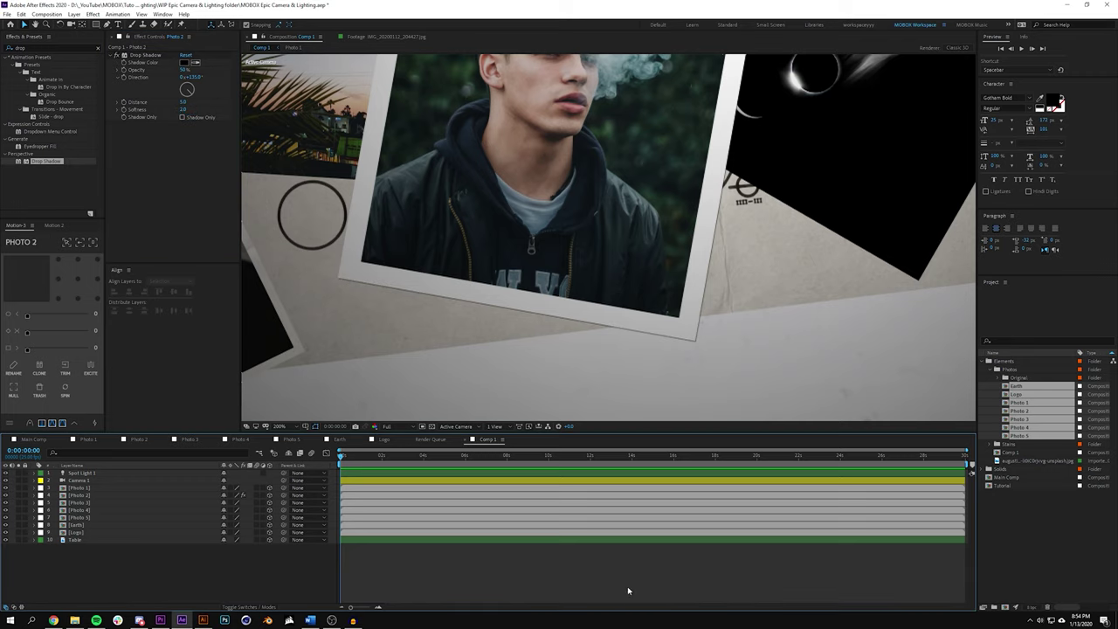
left_click(192, 77)
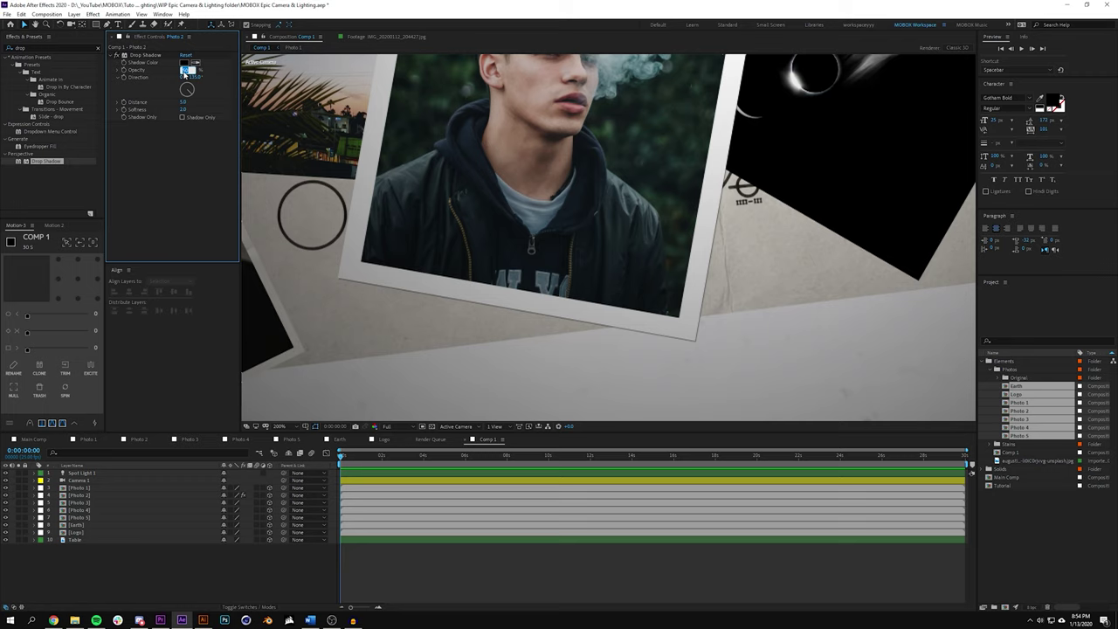
key("Return")
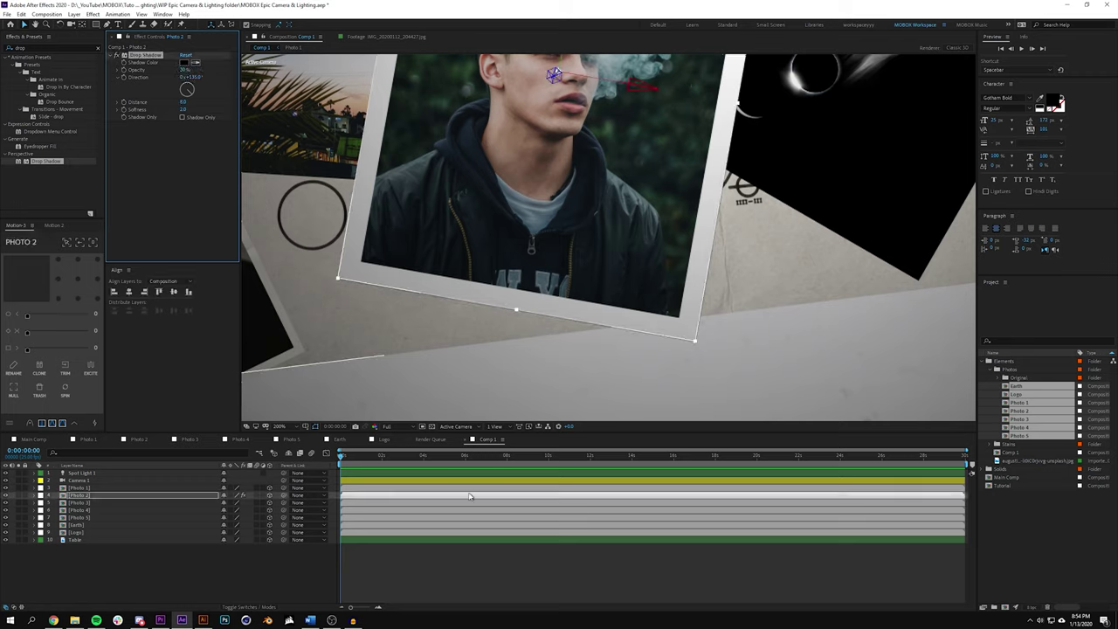
left_click(568, 582)
left_click_drag(774, 297, 771, 234)
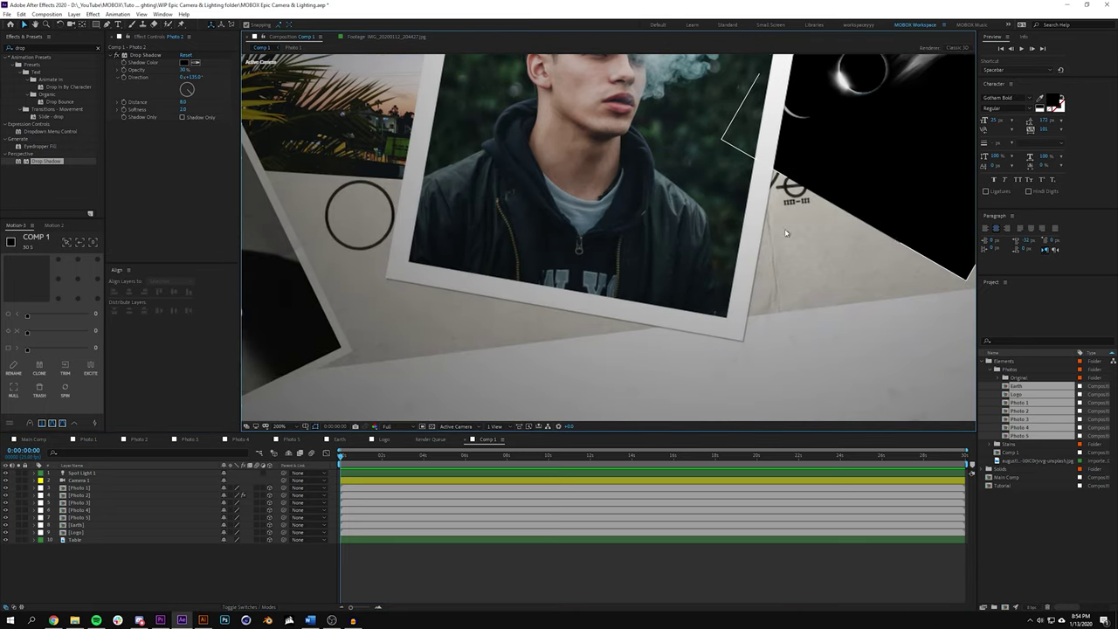
- Try a drop shadow softness of 34, then set it back to 20
left_click(185, 109)
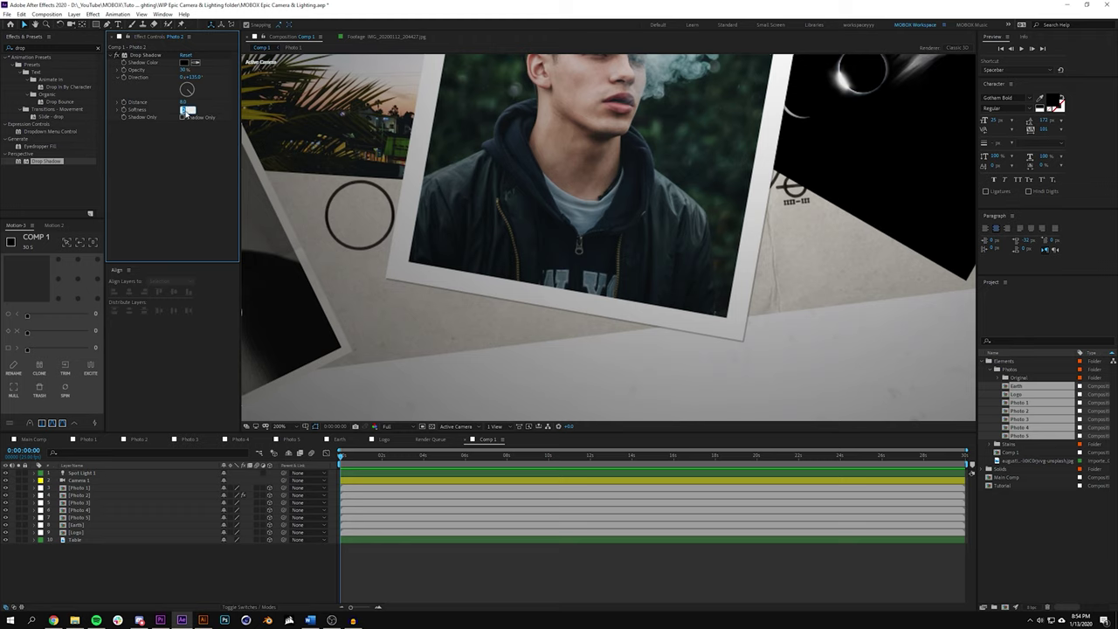
type("34")
key("Return")
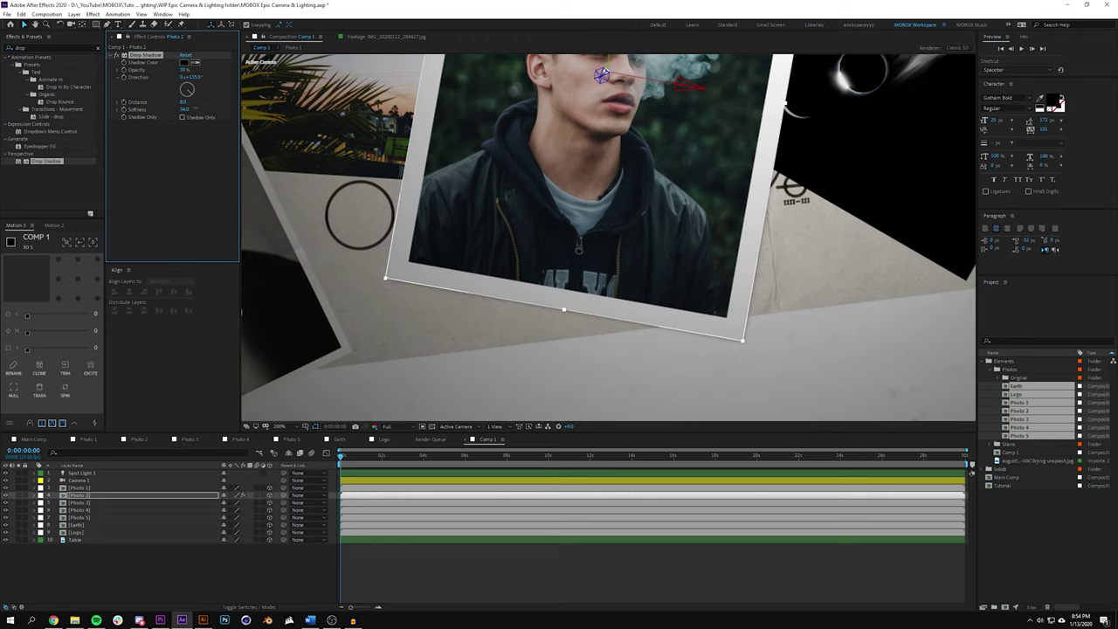
key("space")
left_click(757, 602)
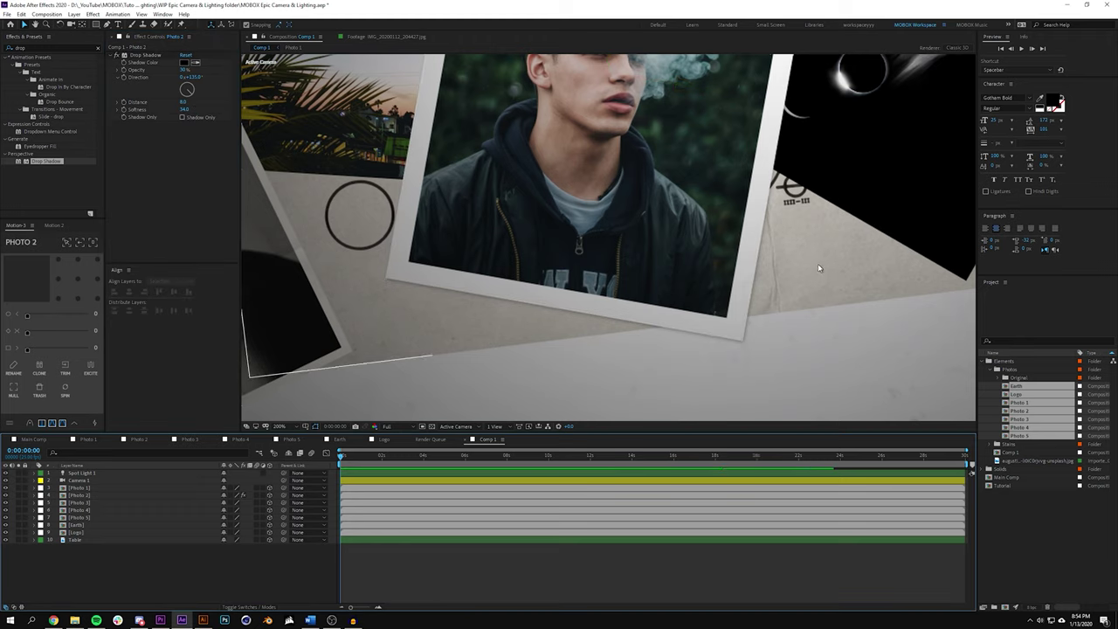
left_click(186, 109)
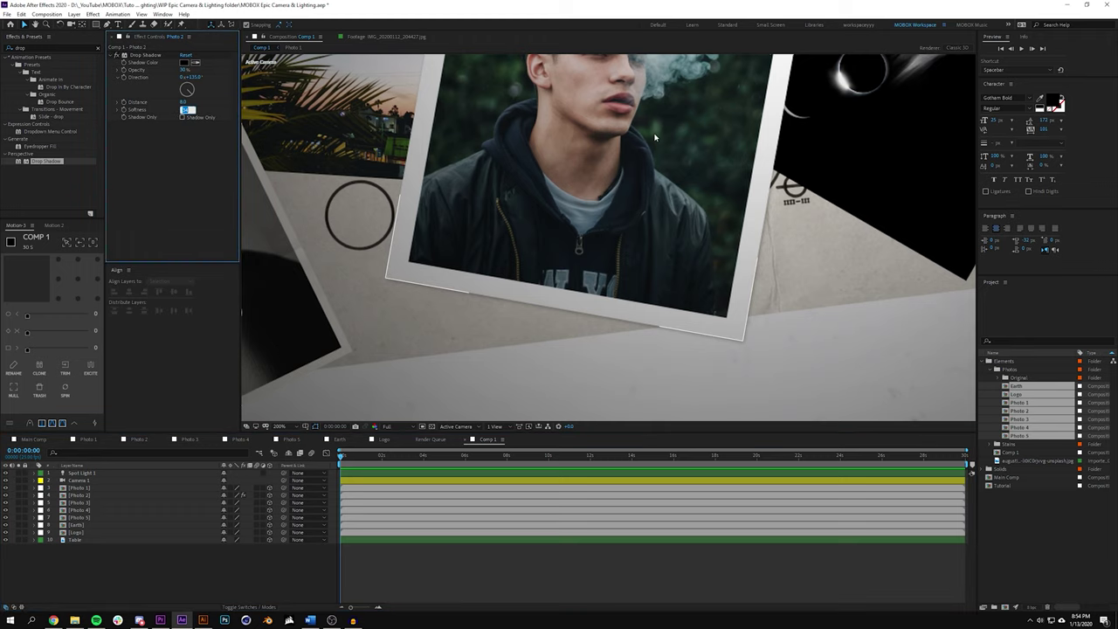
left_click(654, 137)
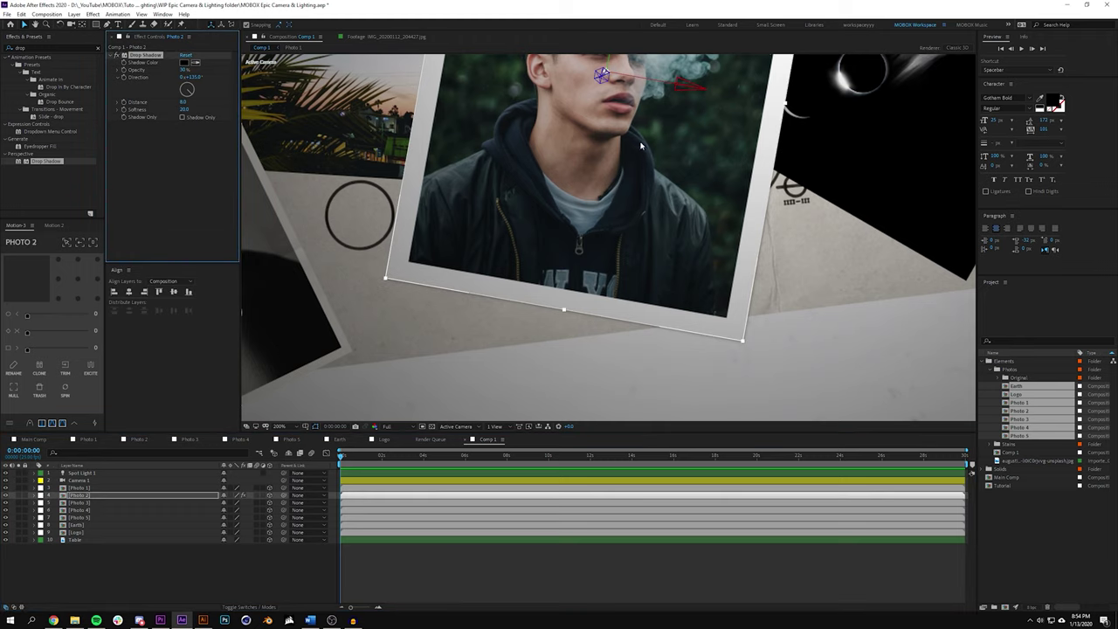
key("F2")
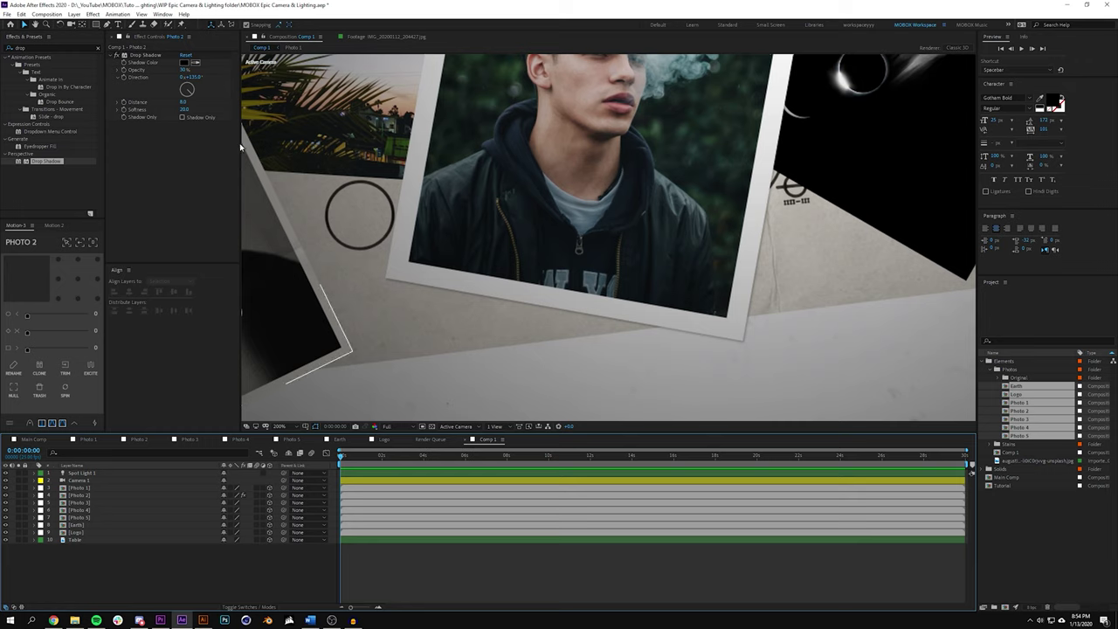
- Reduce the drop shadow distance from 8 to 2
left_click(185, 102)
key("Return")
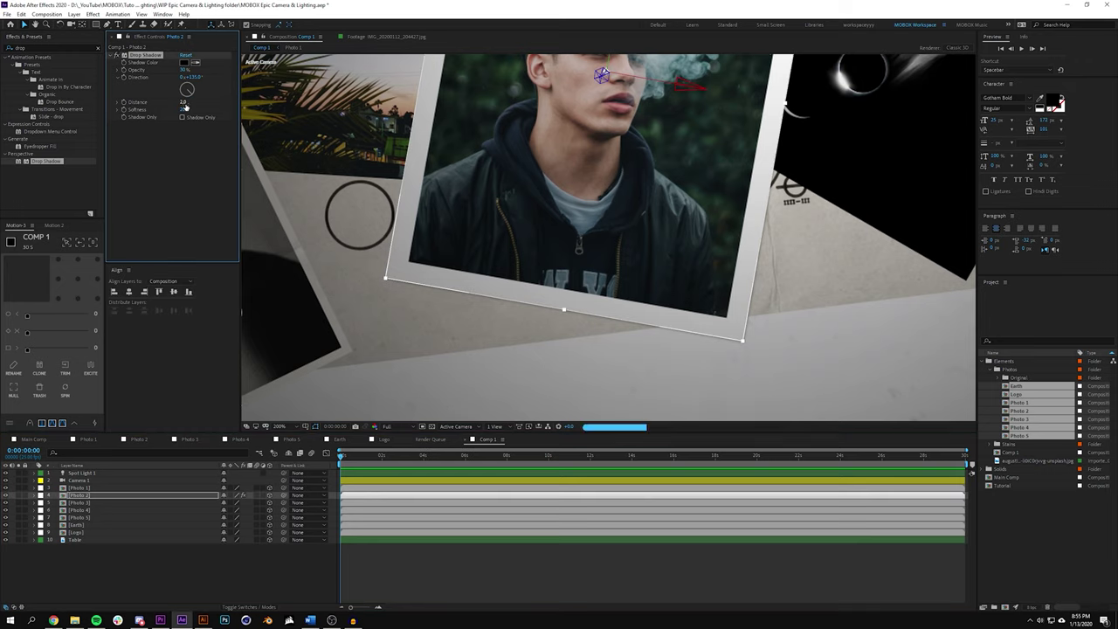
left_click(518, 567)
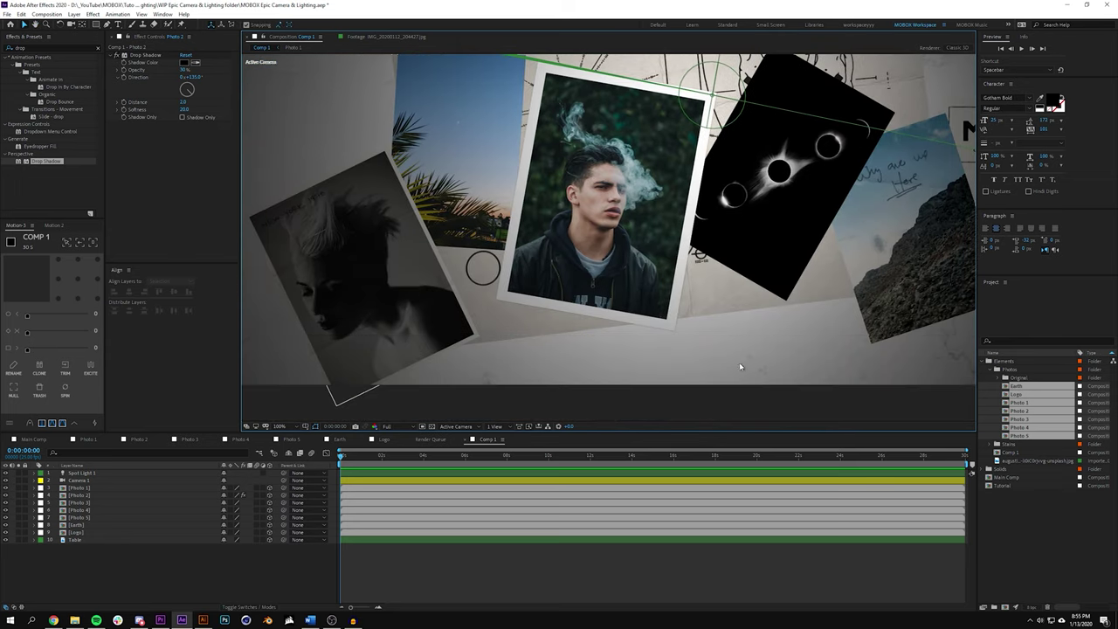
left_click(651, 288)
- Paste Photo 2's Drop Shadow onto Photo 1, Photo 3, Earth and Logo, then review the collage
left_click(163, 56)
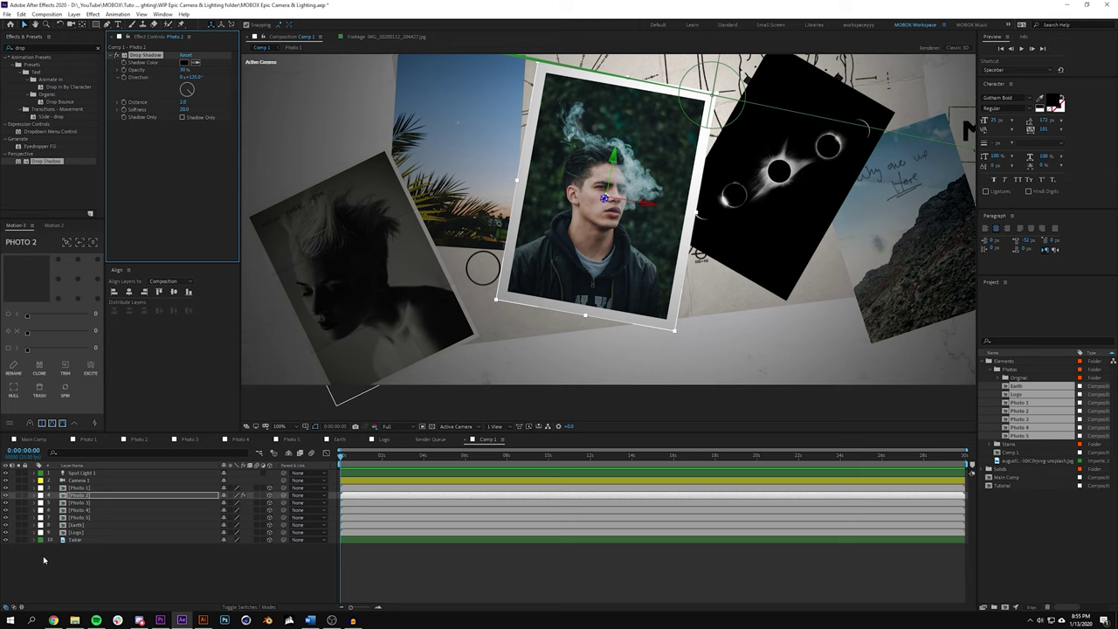
left_click(80, 488)
left_click(83, 504)
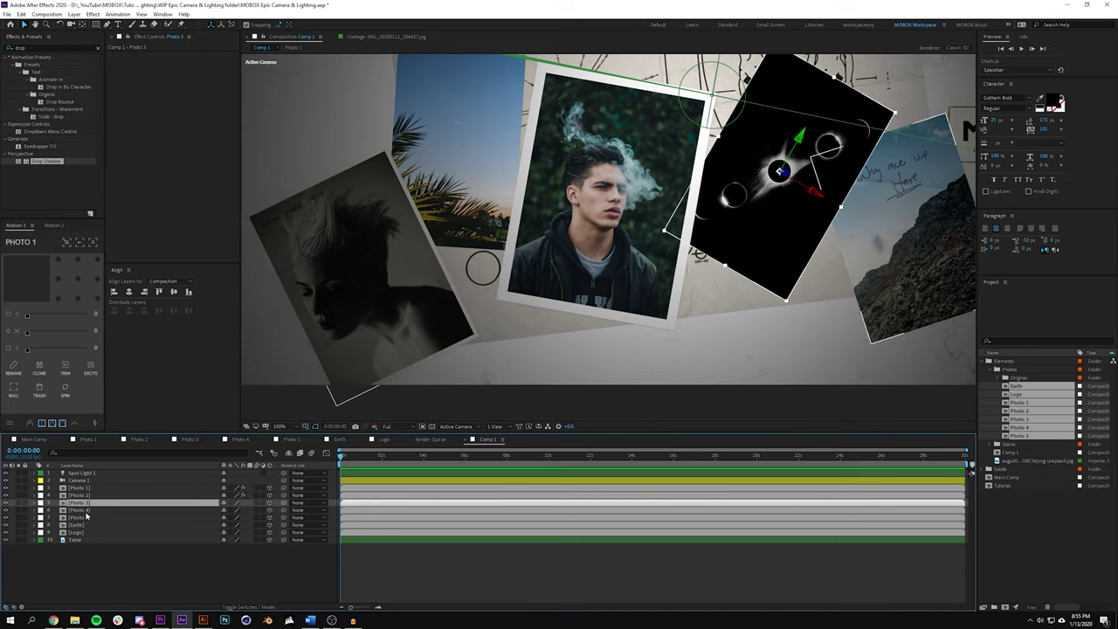
left_click(84, 533, "shift")
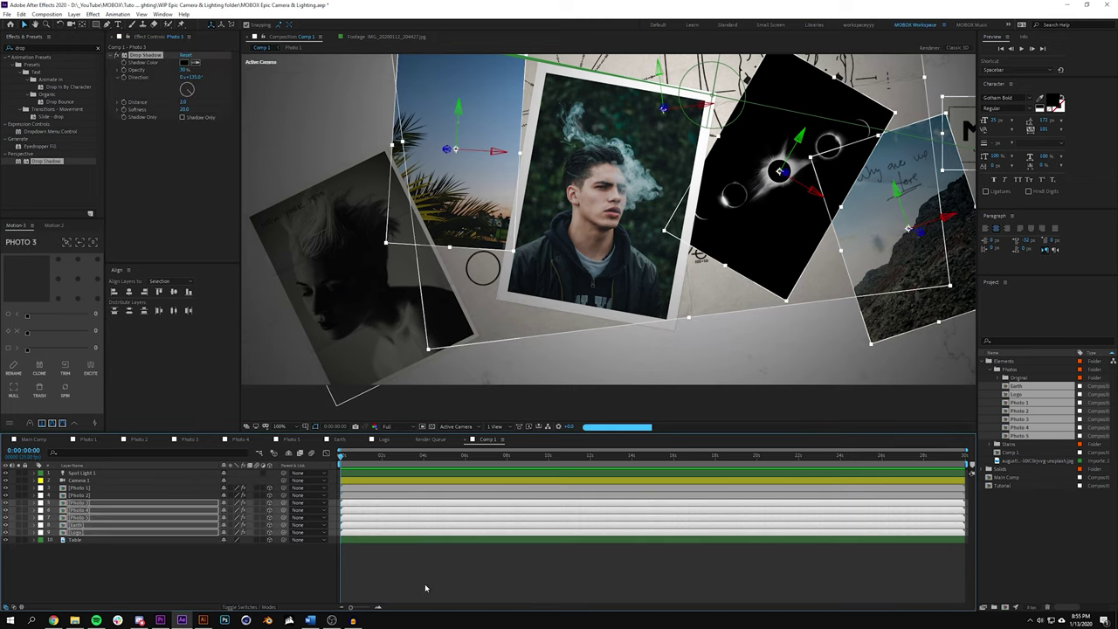
left_click(458, 593)
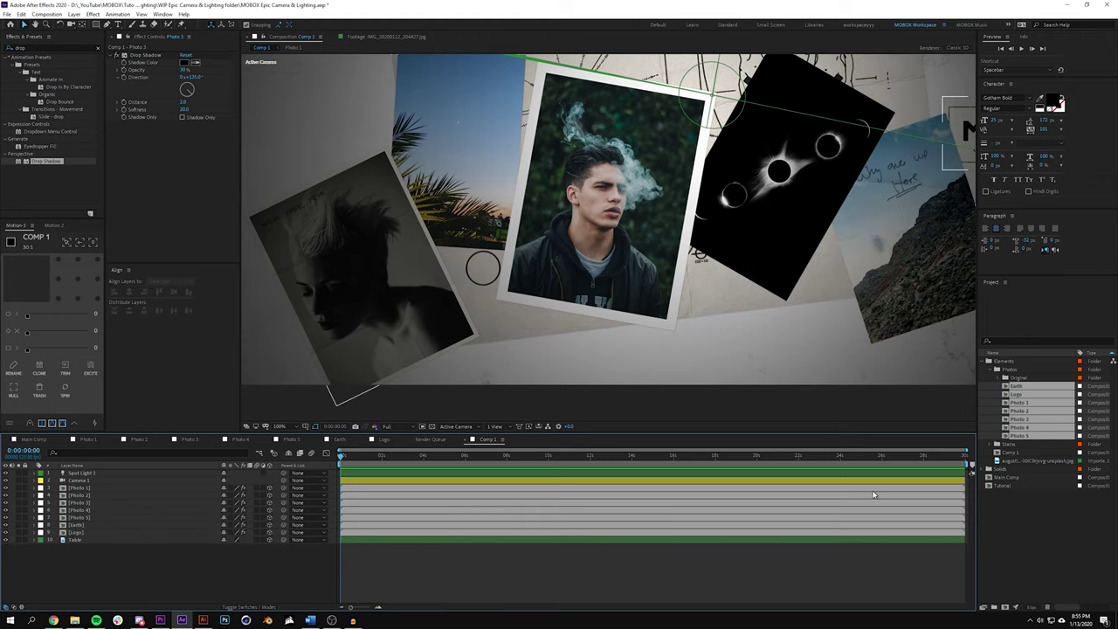
scroll(684, 187, "up", 3)
left_click_drag(751, 250, 455, 244)
scroll(637, 295, "down", 3)
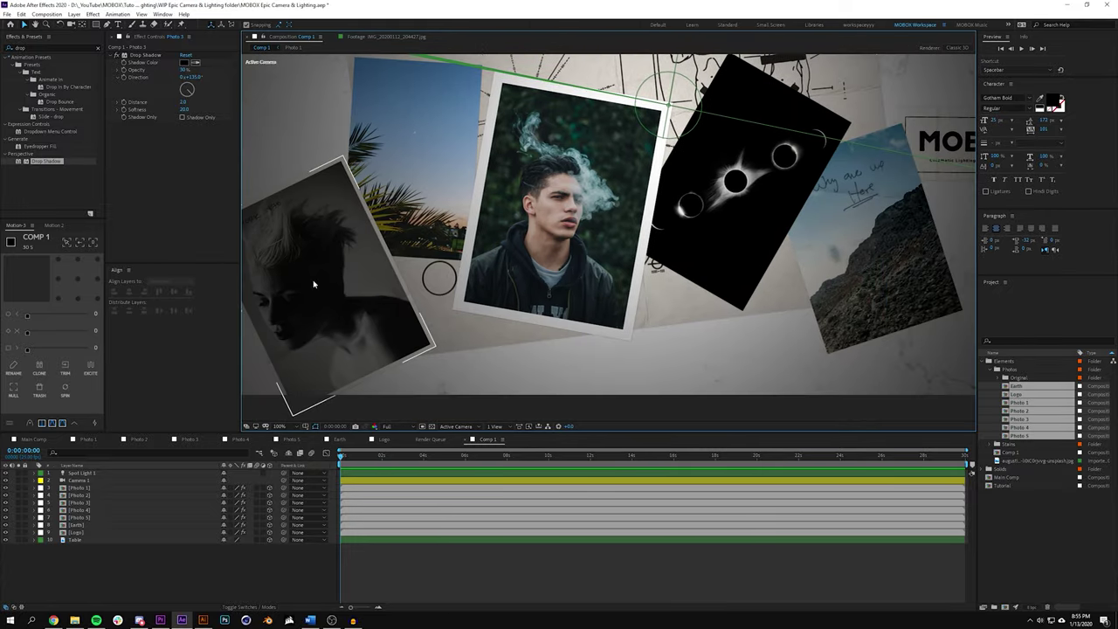
left_click_drag(315, 286, 428, 305)
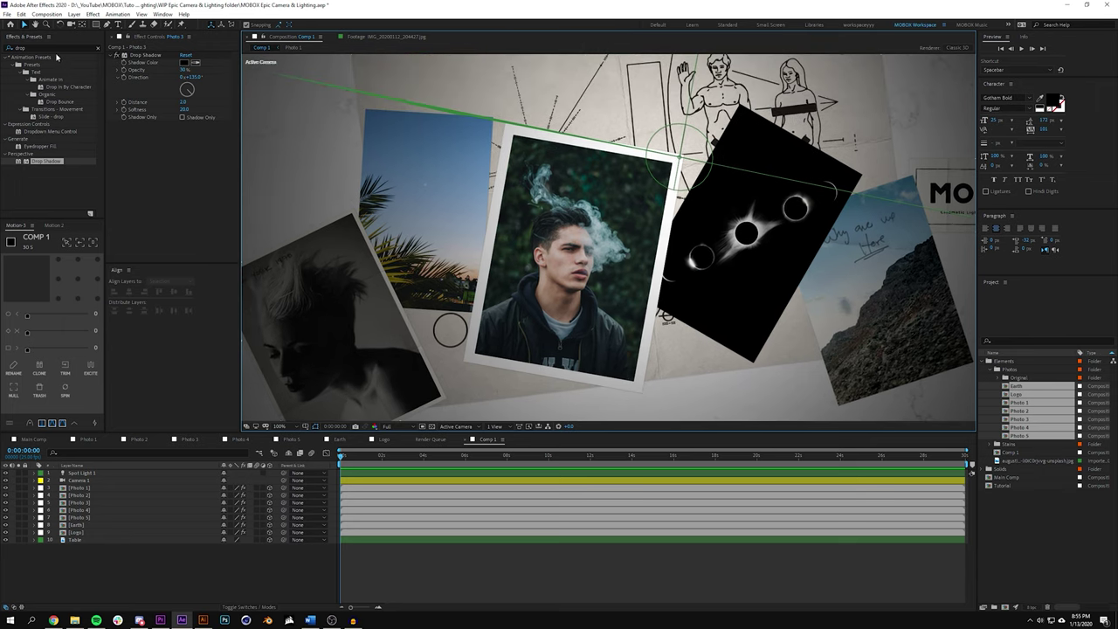
- Apply the Roughen Edges effect to Photo 1
left_click(53, 48)
type("rou")
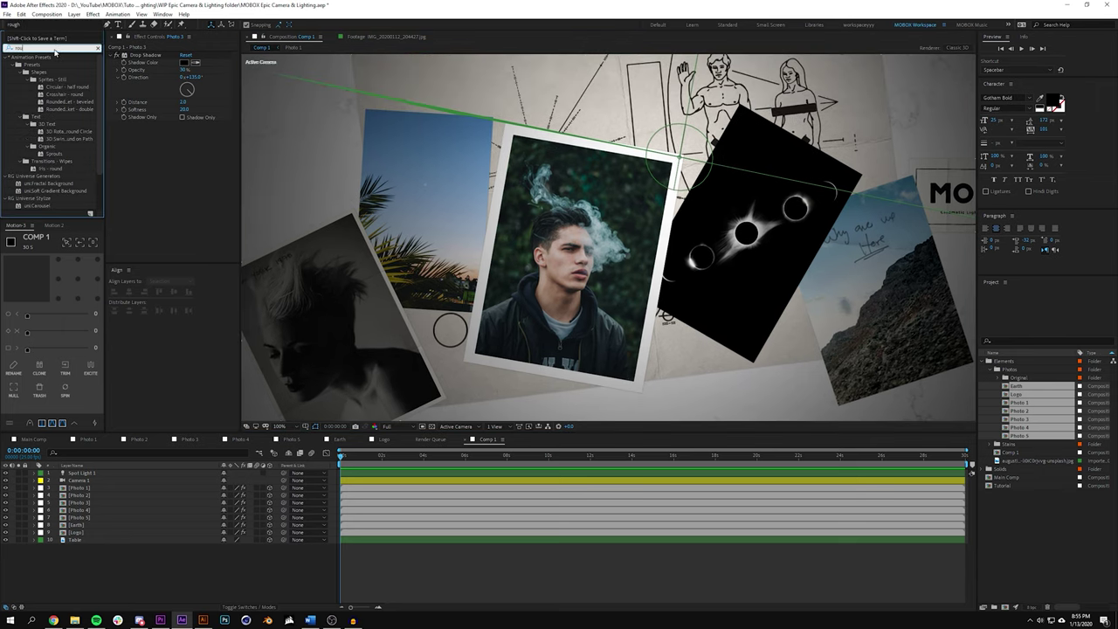
type("gh")
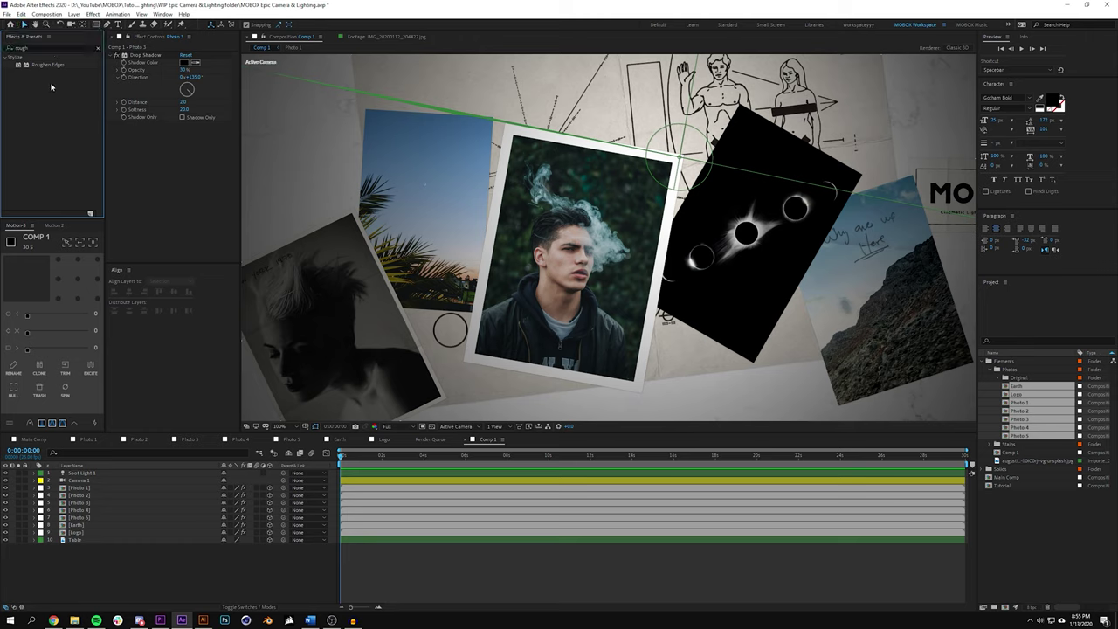
left_click(341, 332)
left_click_drag(49, 65, 149, 55)
scroll(476, 340, "up", 5)
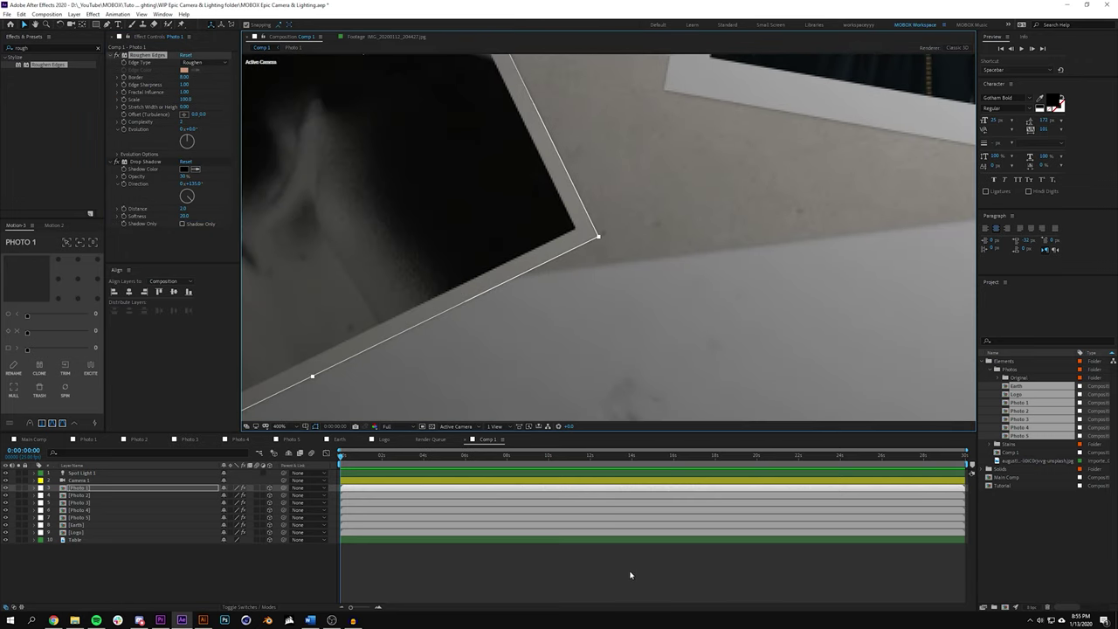
left_click(630, 575)
scroll(629, 312, "down", 2)
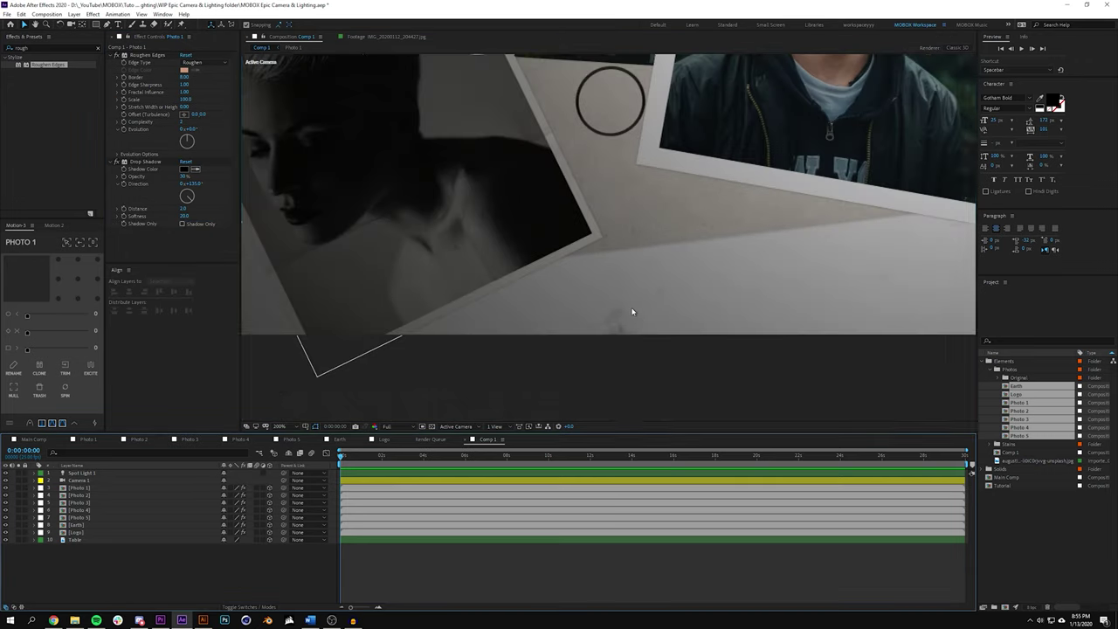
left_click_drag(629, 312, 710, 384)
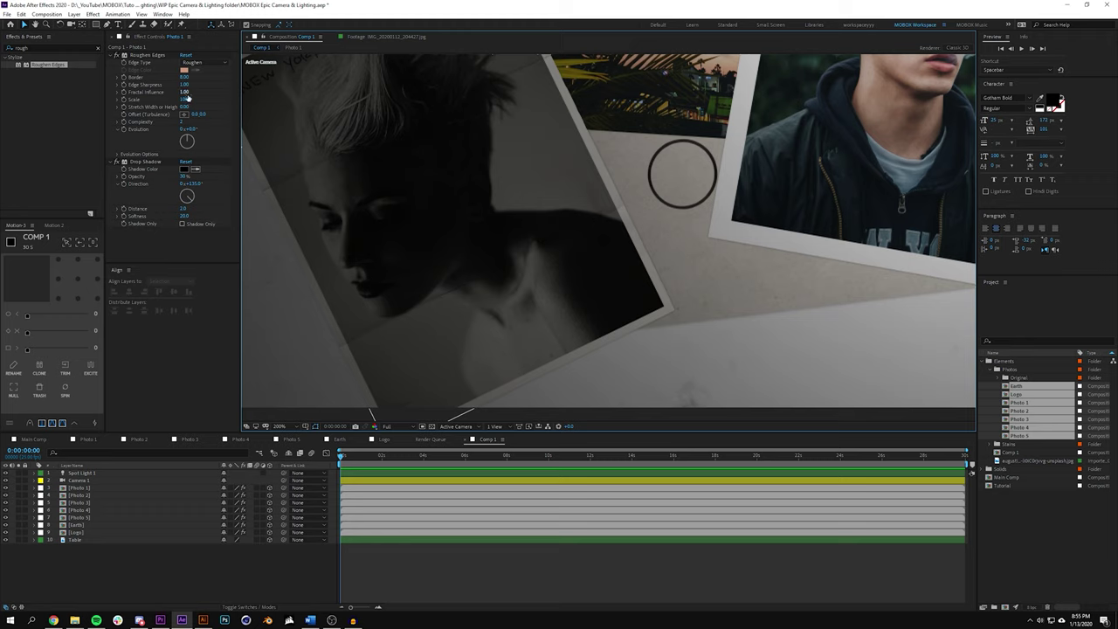
- Experiment with Photo 1's Roughen Edges scale, then revert the border to 20
left_click(187, 98)
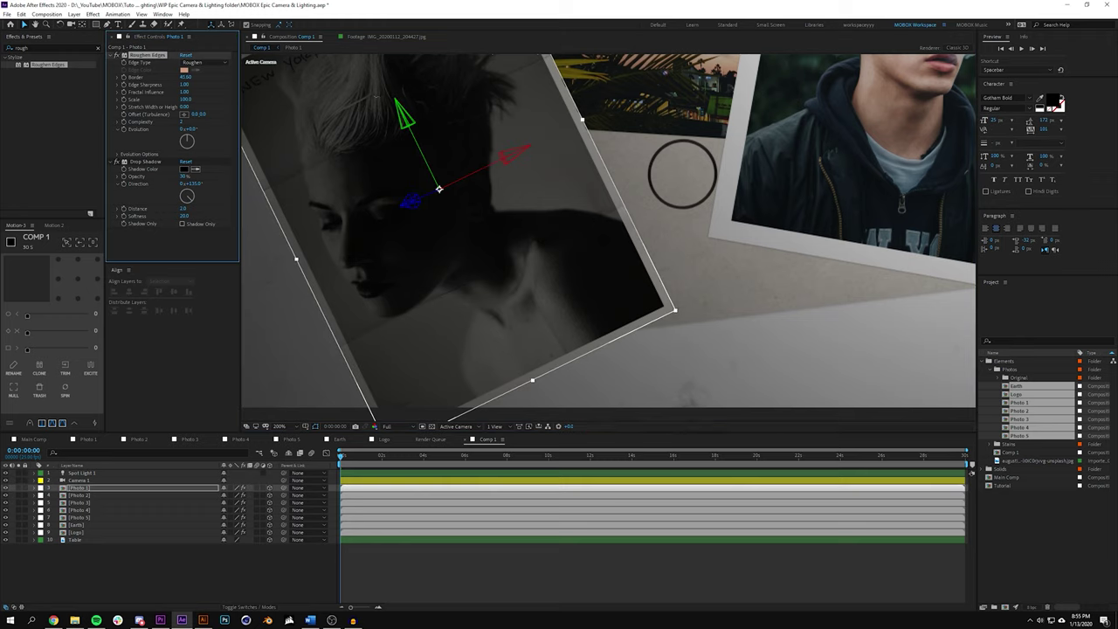
left_click(564, 557)
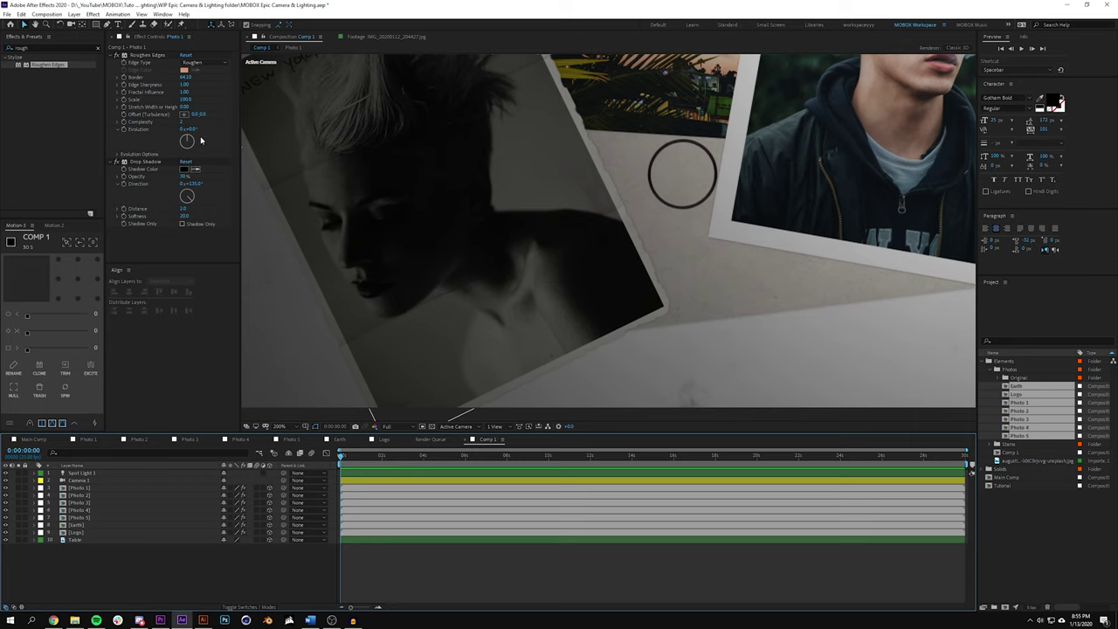
left_click(182, 100)
left_click(147, 54)
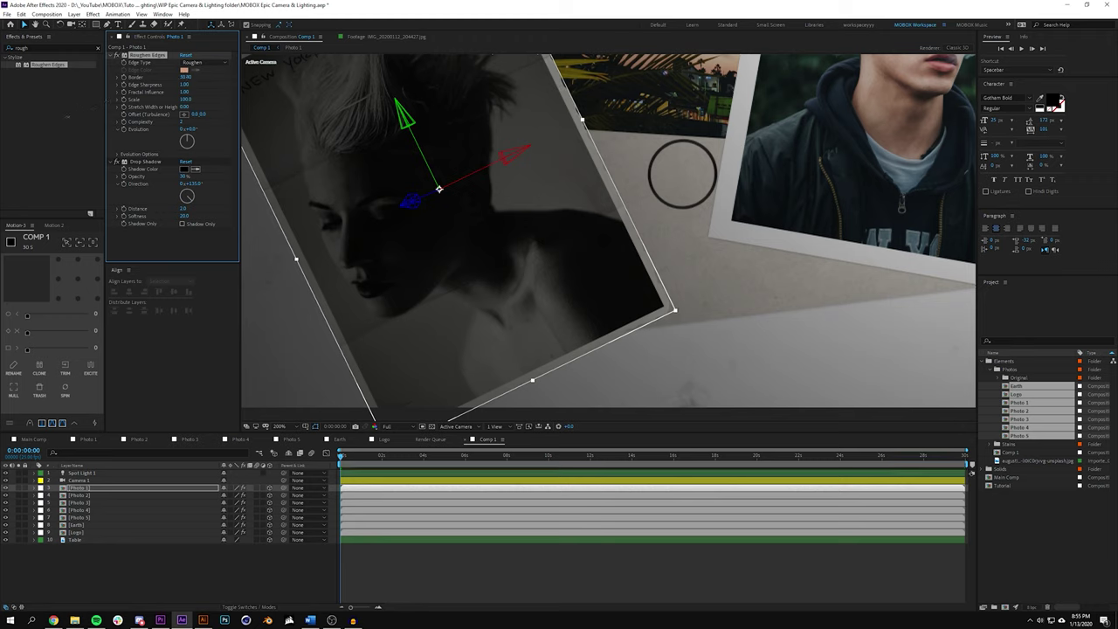
left_click(491, 554)
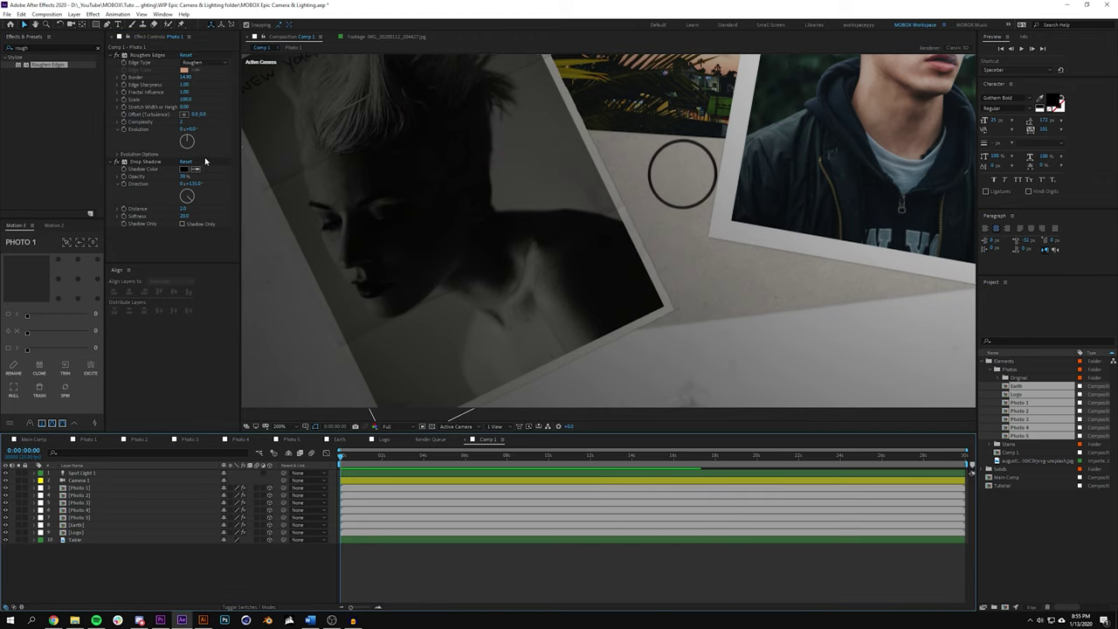
left_click(185, 99)
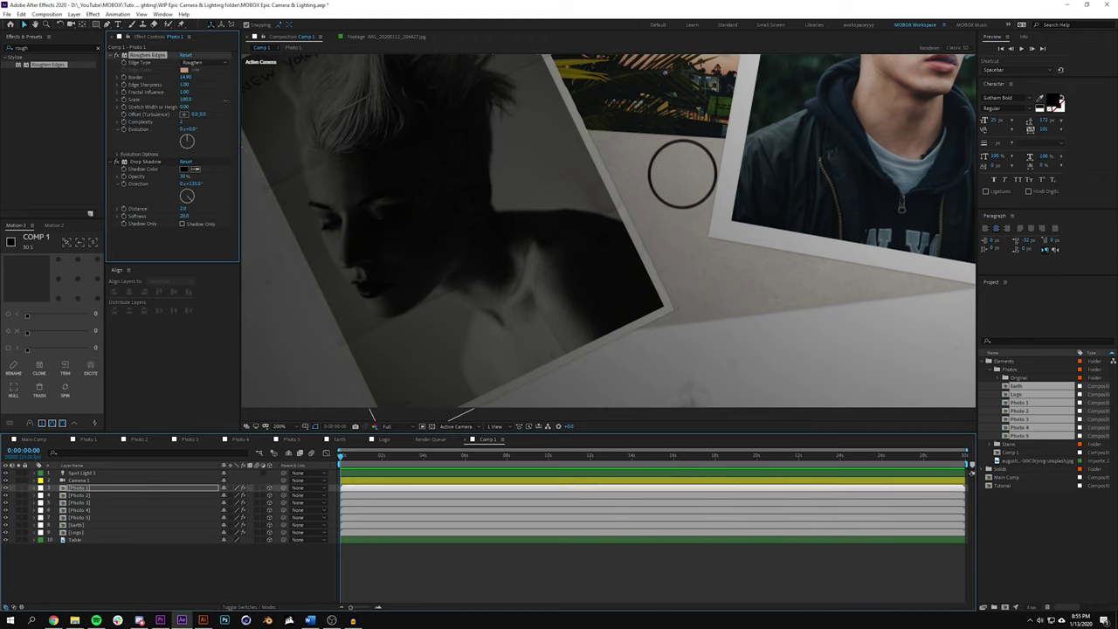
left_click(586, 573)
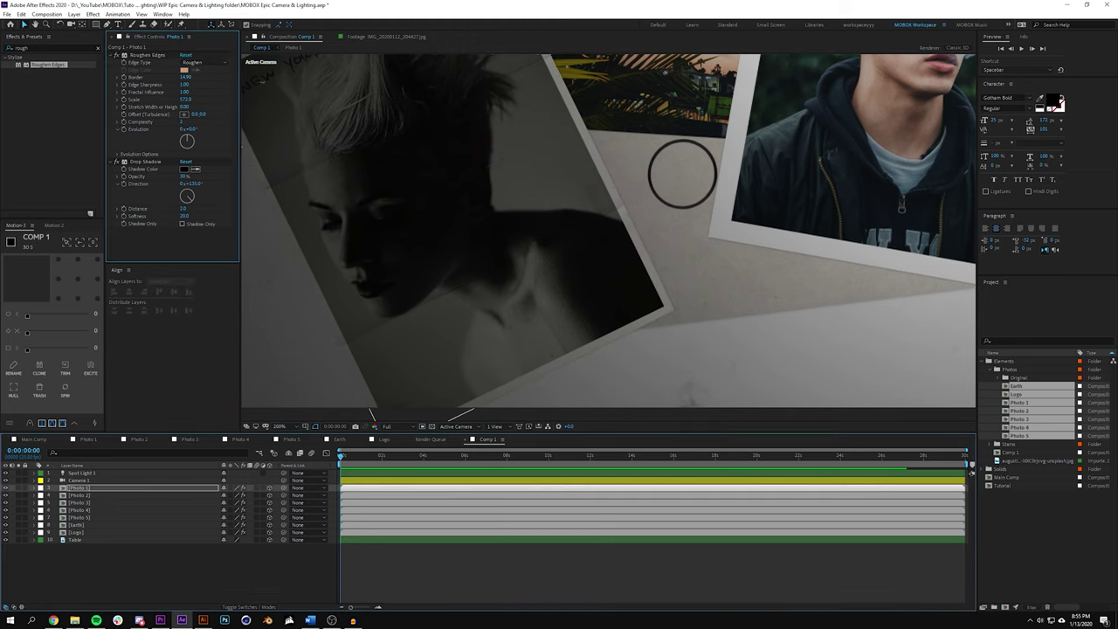
left_click(623, 585)
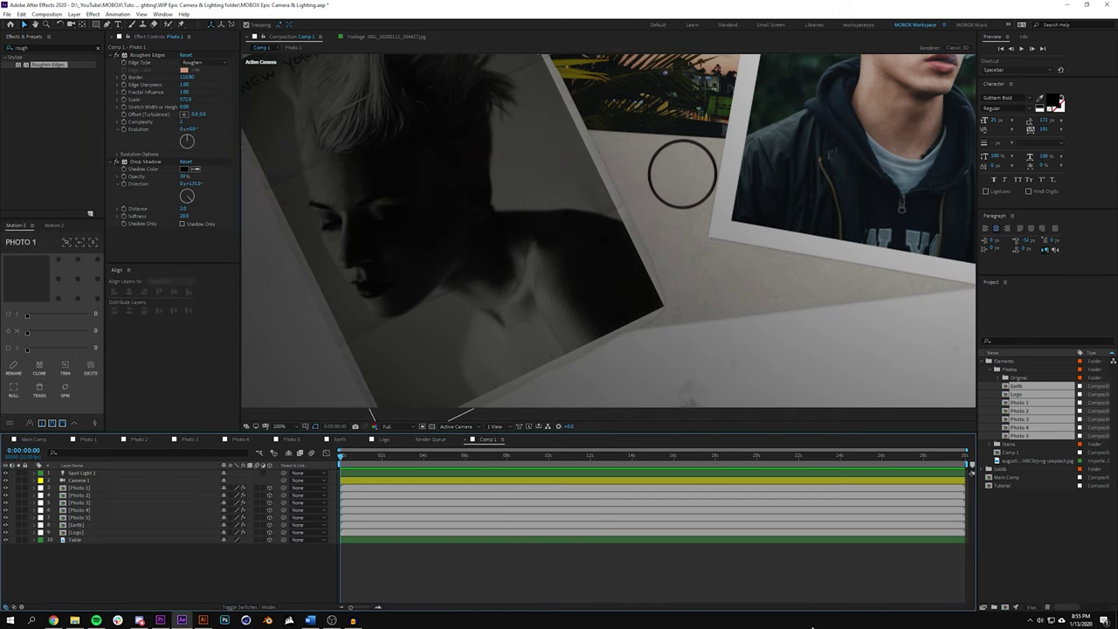
left_click(280, 243)
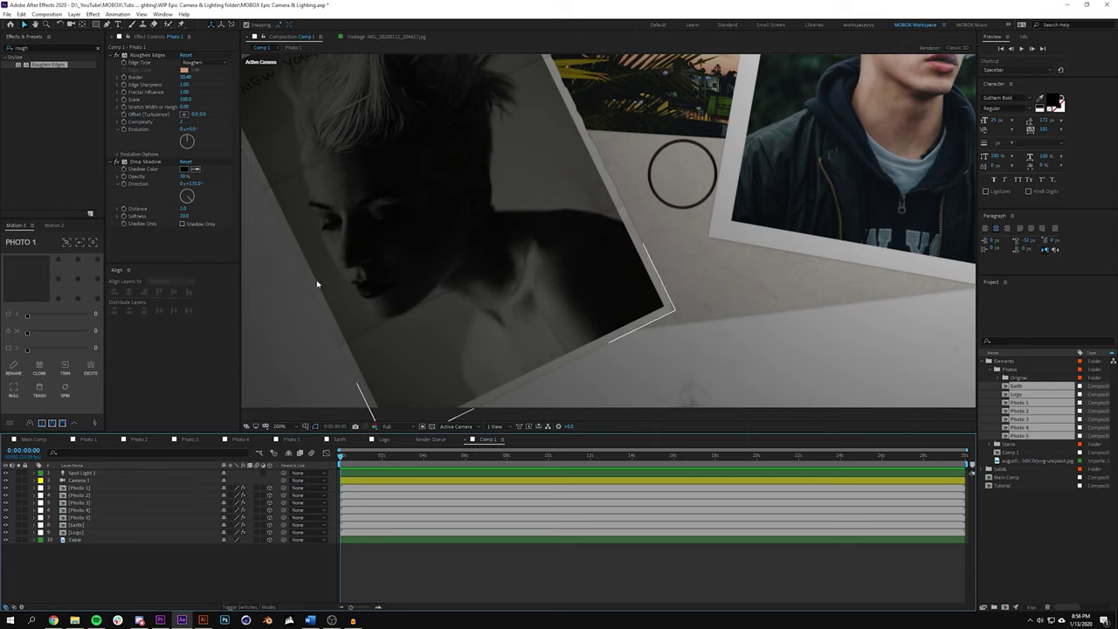
key("ctrl+z")
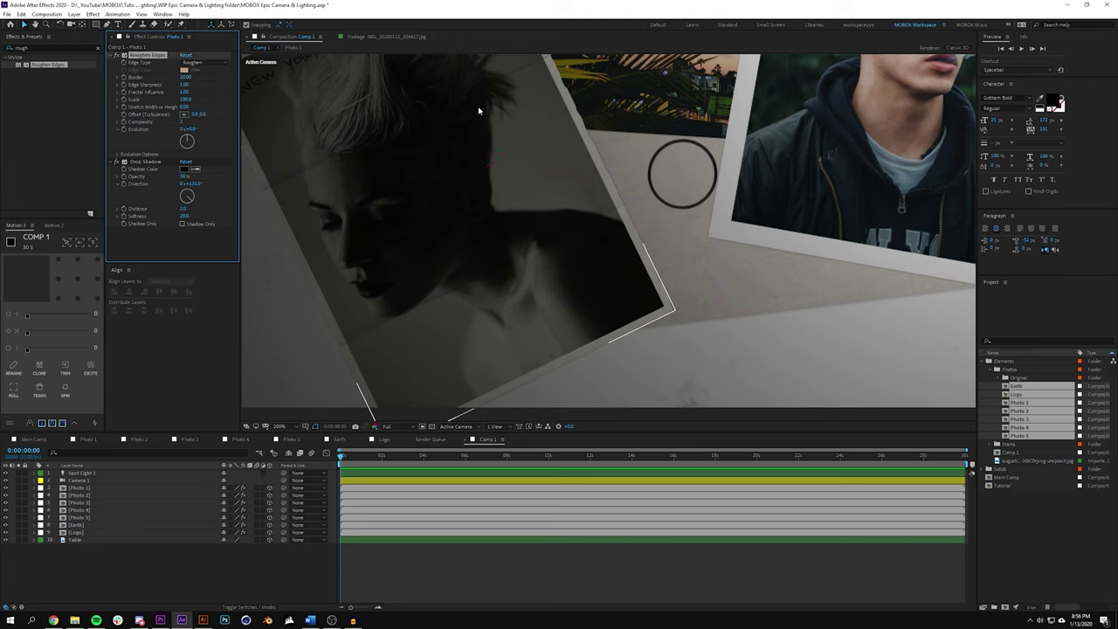
left_click(478, 110)
left_click(749, 554)
- Review Photo 1's effects in the timeline and select the Earth layer
scroll(784, 277, "down", 2)
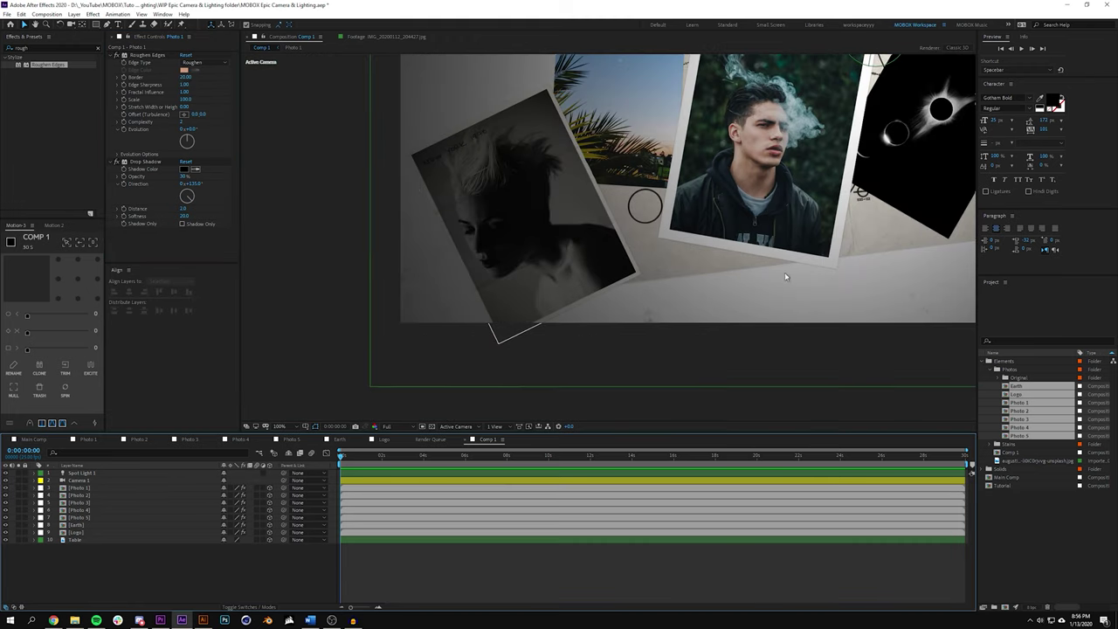
scroll(572, 376, "up", 1)
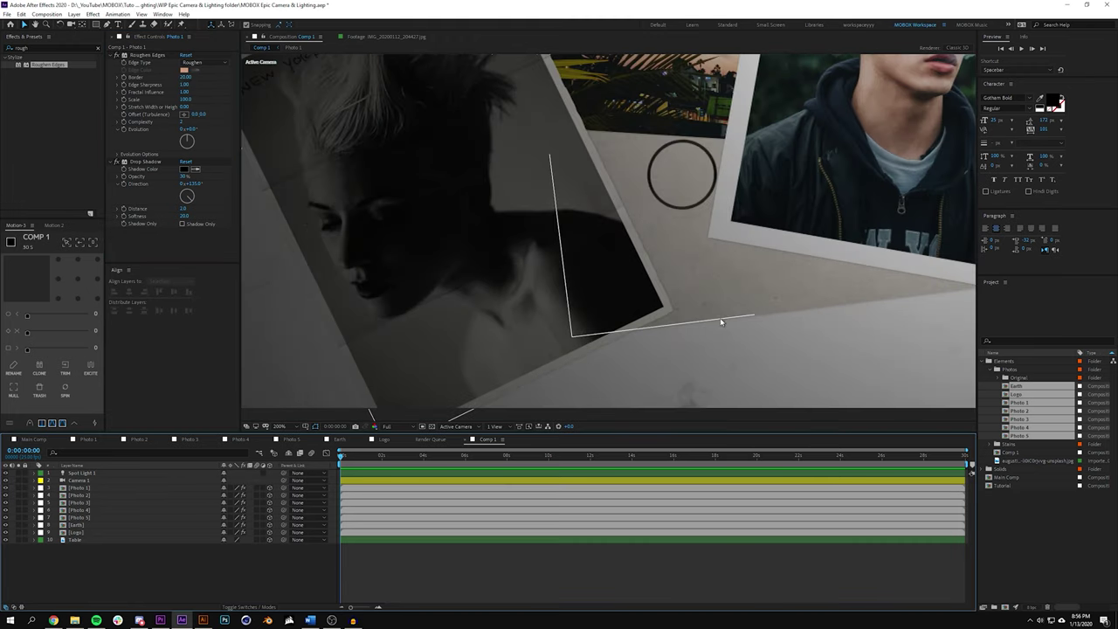
scroll(724, 321, "up", 1)
left_click(147, 59)
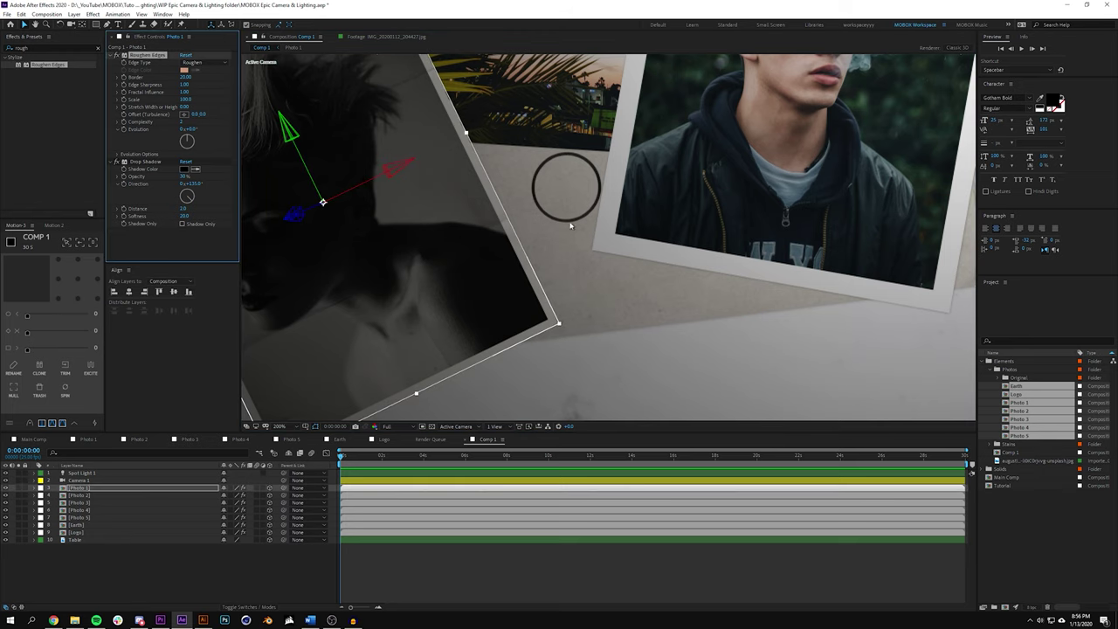
scroll(729, 307, "down", 2)
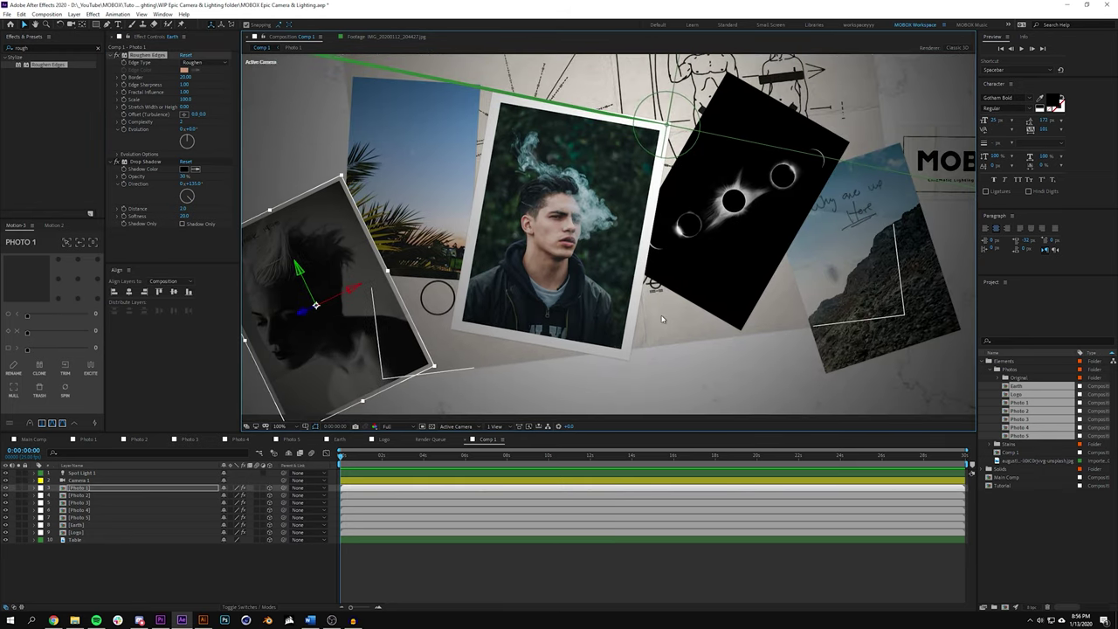
left_click(78, 525)
- Show Camera 1's keyframed Position, Rotation, Focus Distance and Aperture with U
left_click(147, 124)
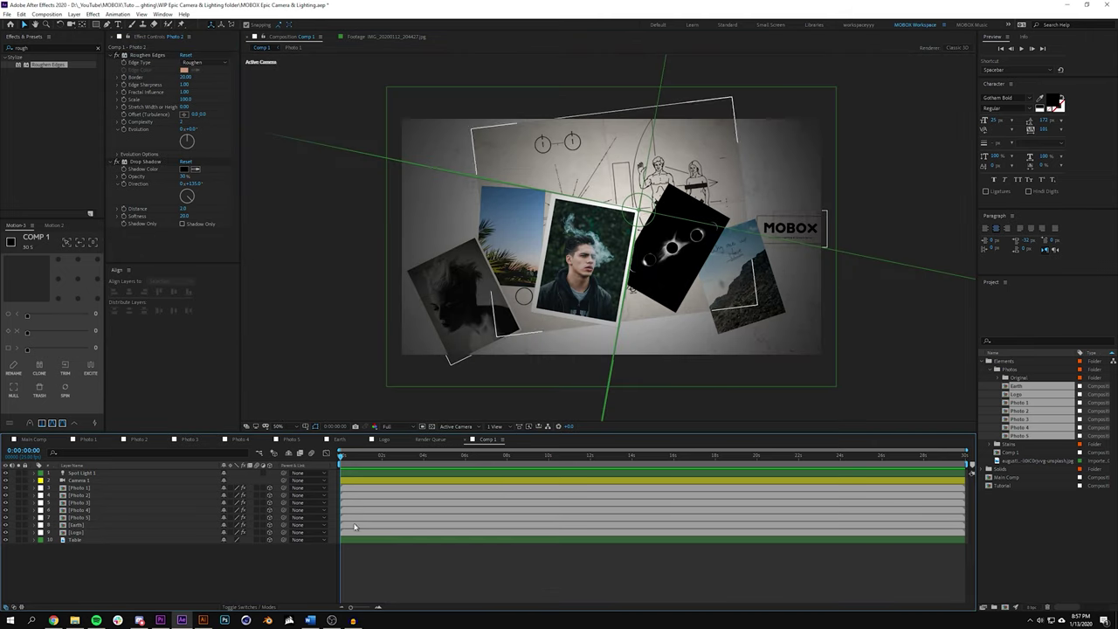
left_click(88, 482)
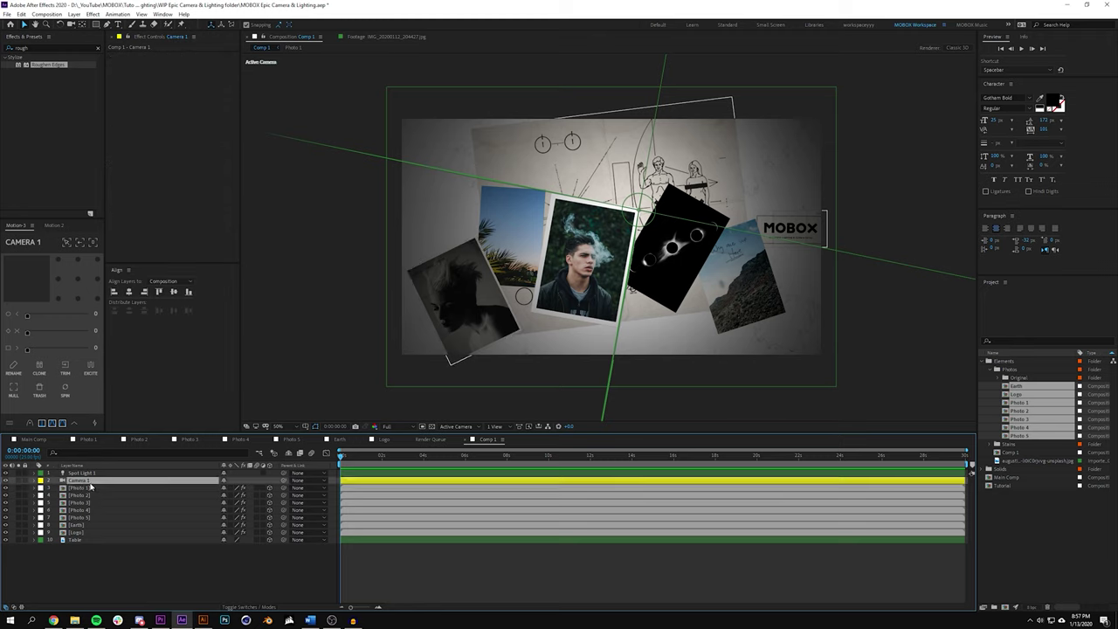
key("u")
left_click(364, 502)
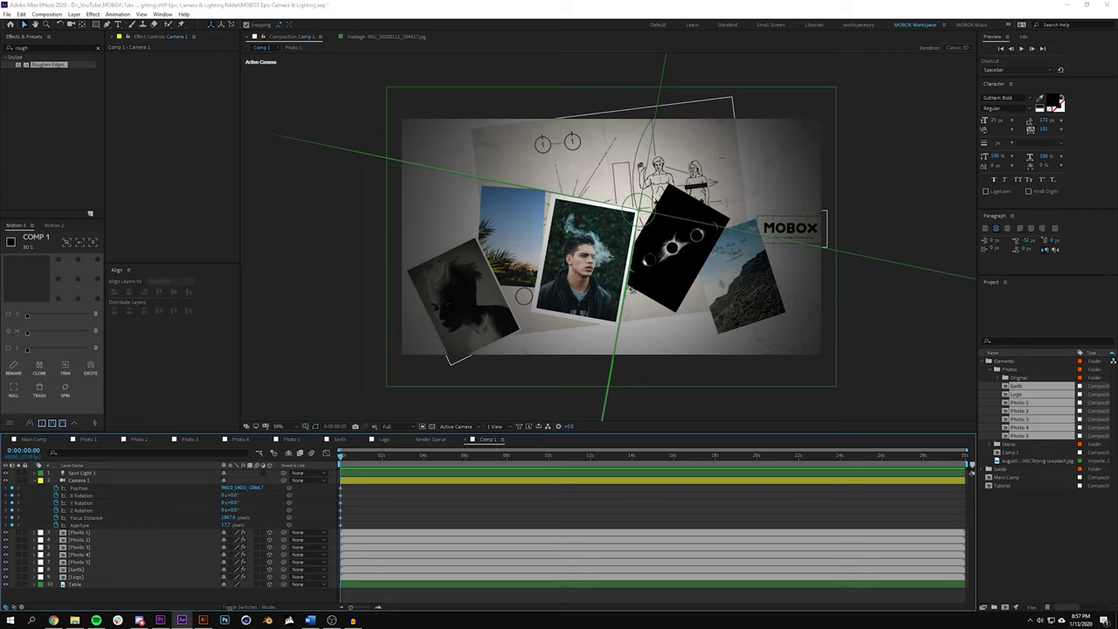
left_click(338, 516)
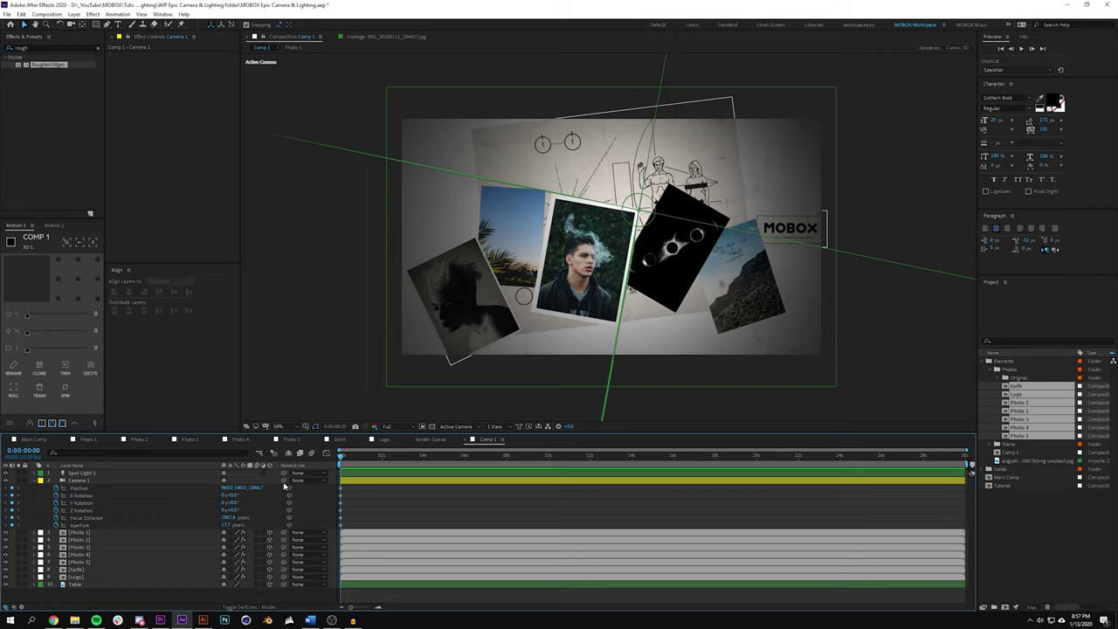
left_click(496, 426)
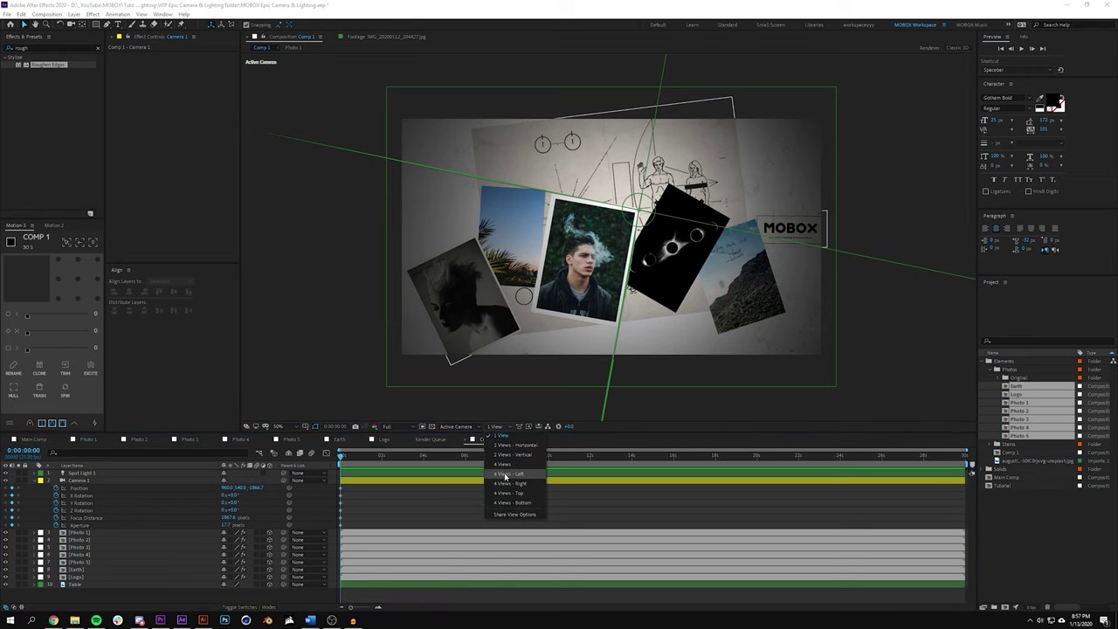
- Switch to a 4 Views layout and move Camera 1 forward toward the photos in Top view
left_click(519, 466)
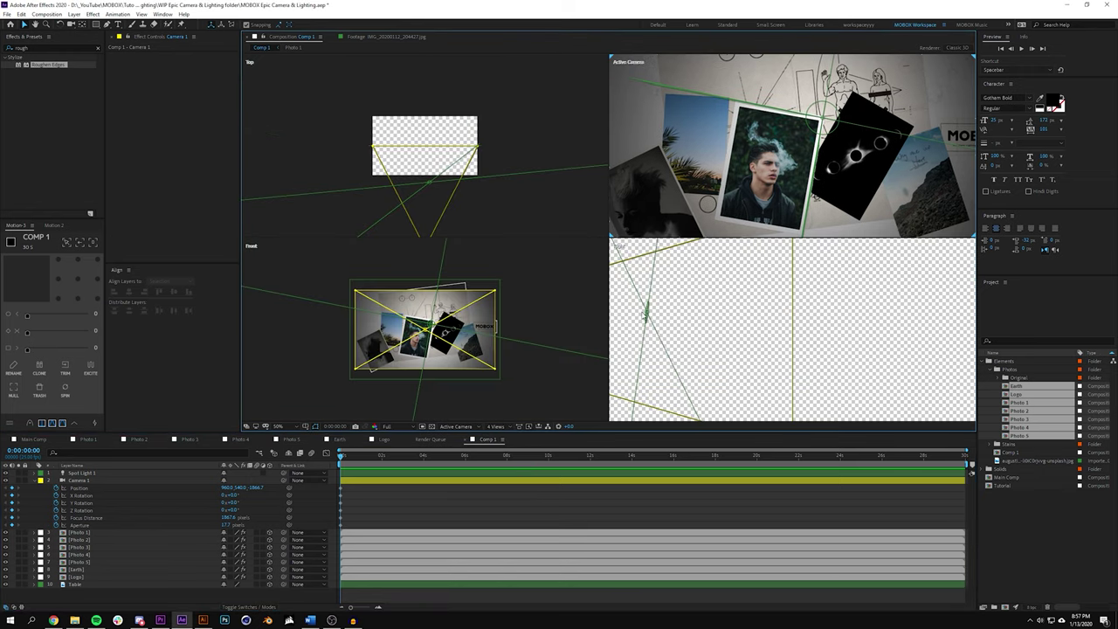
left_click(449, 186)
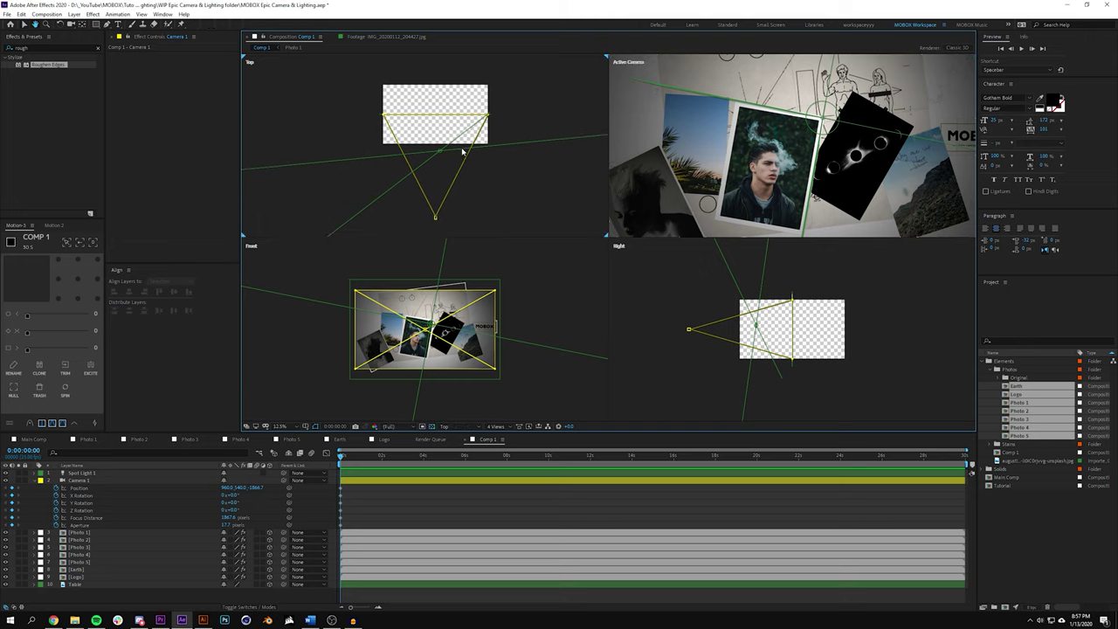
scroll(806, 92, "down", 2)
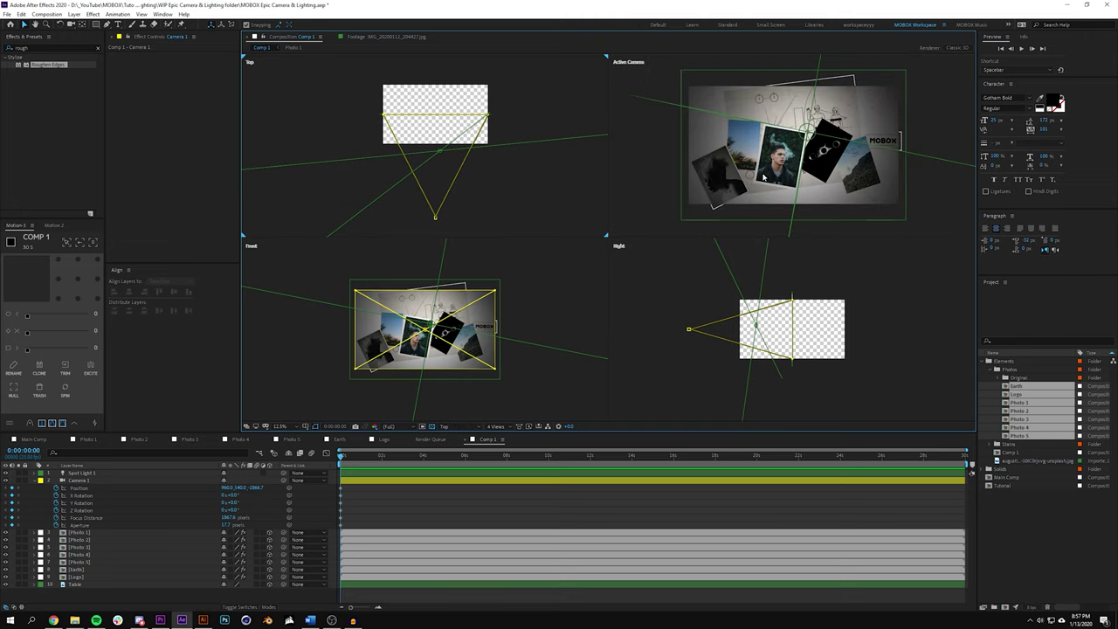
key("comma")
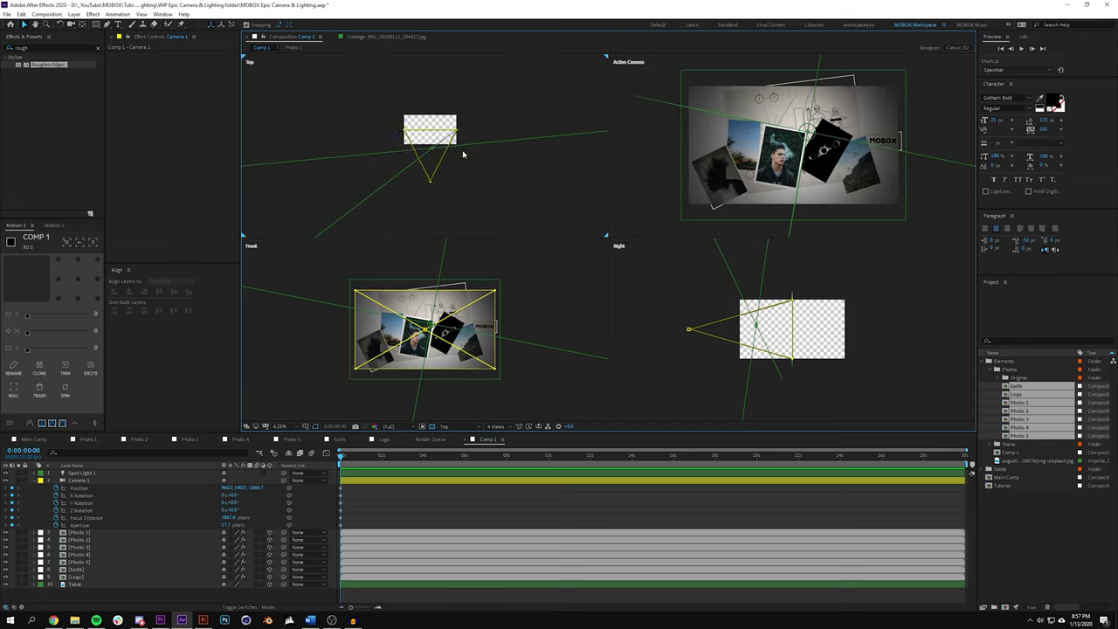
key("period")
key("period")
left_click(85, 583)
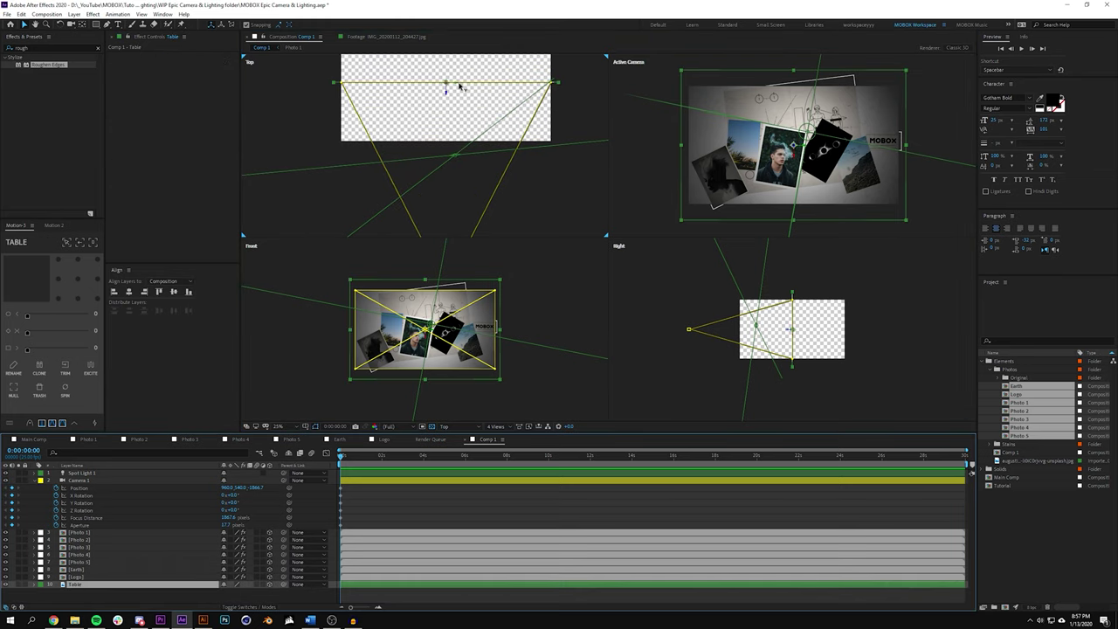
key("comma")
left_click(435, 218)
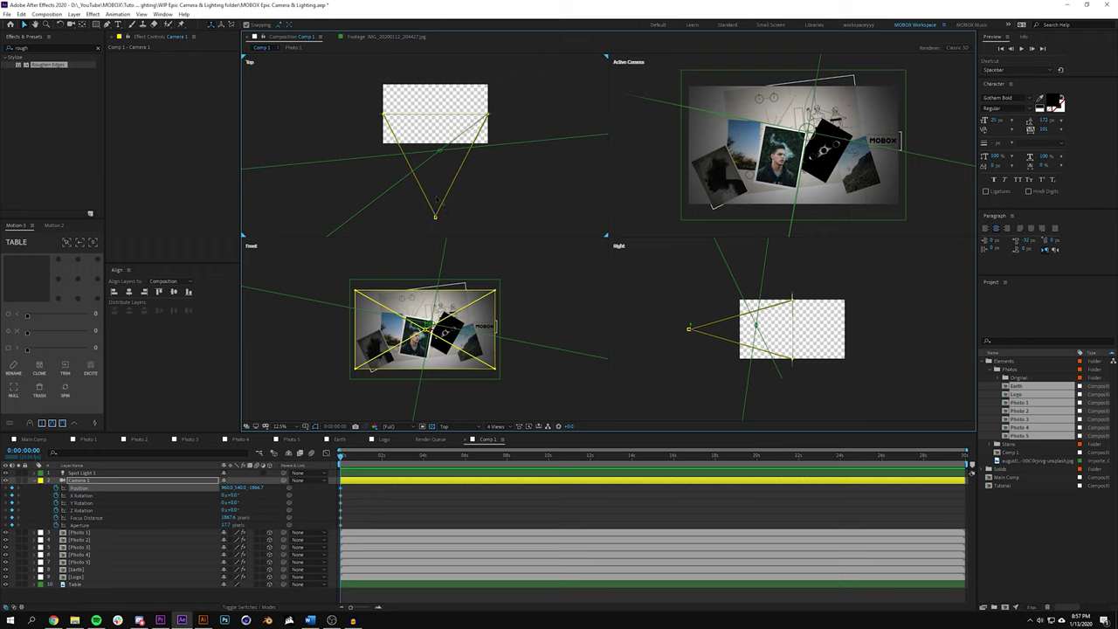
left_click_drag(435, 217, 380, 145)
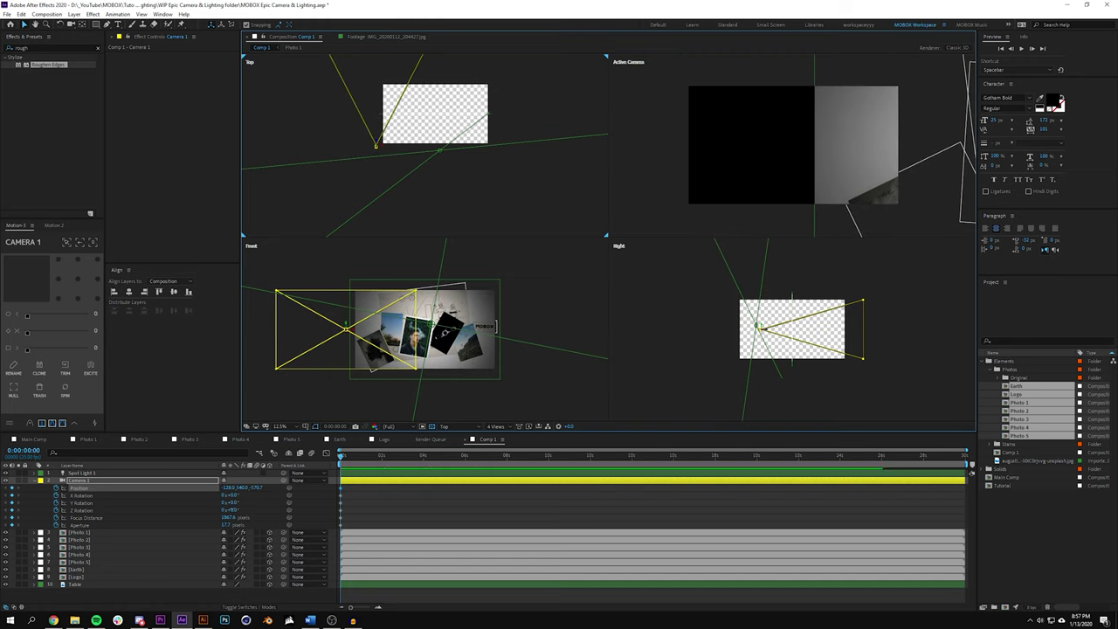
key("space")
key("space")
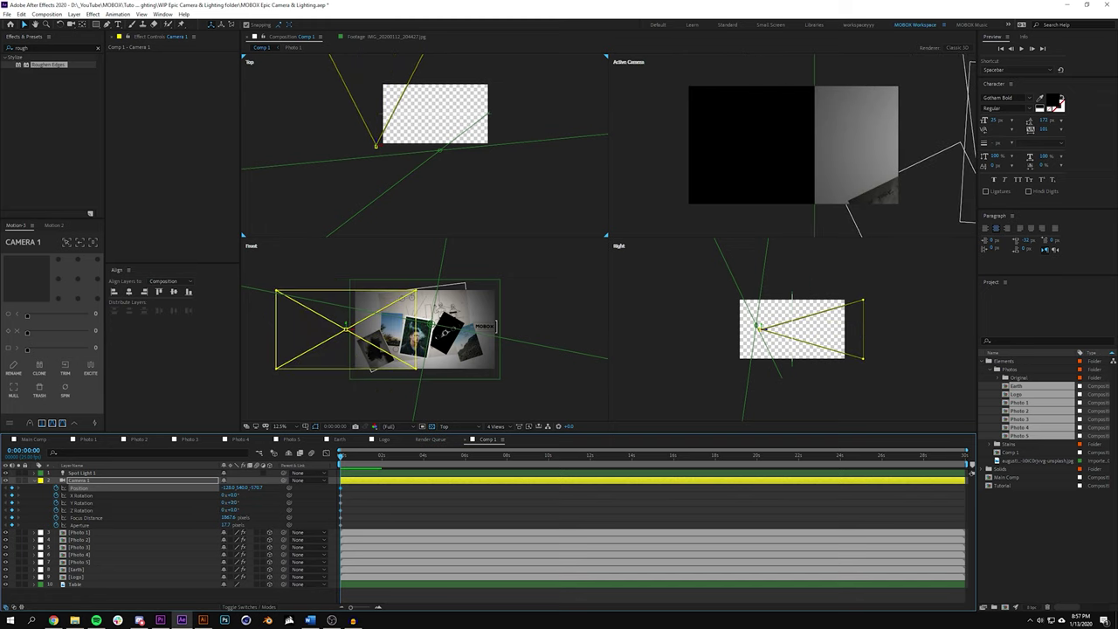
- Turn Camera 1 around its Y axis, bring it closer, and roll it to about 48 degrees
left_click_drag(228, 503, 259, 503)
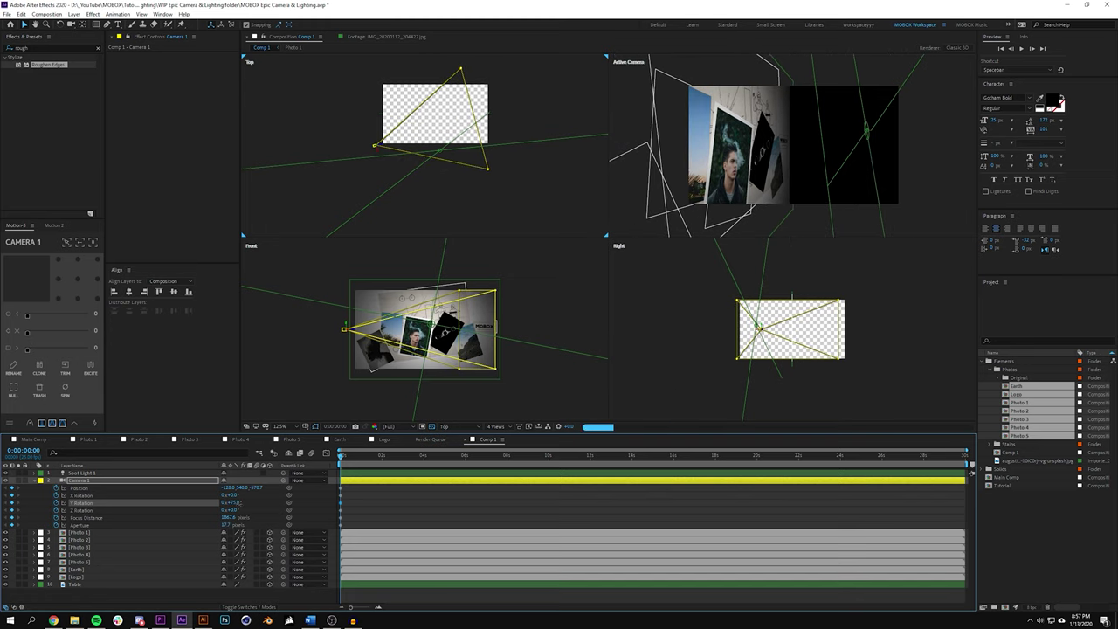
left_click_drag(374, 145, 372, 137)
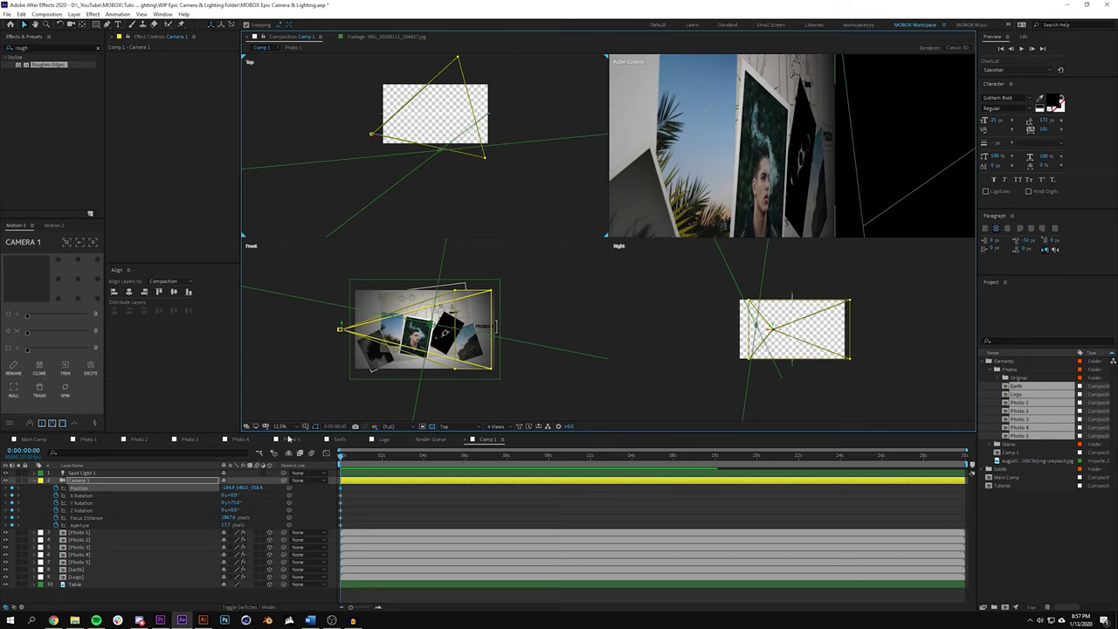
scroll(400, 353, "down", 2)
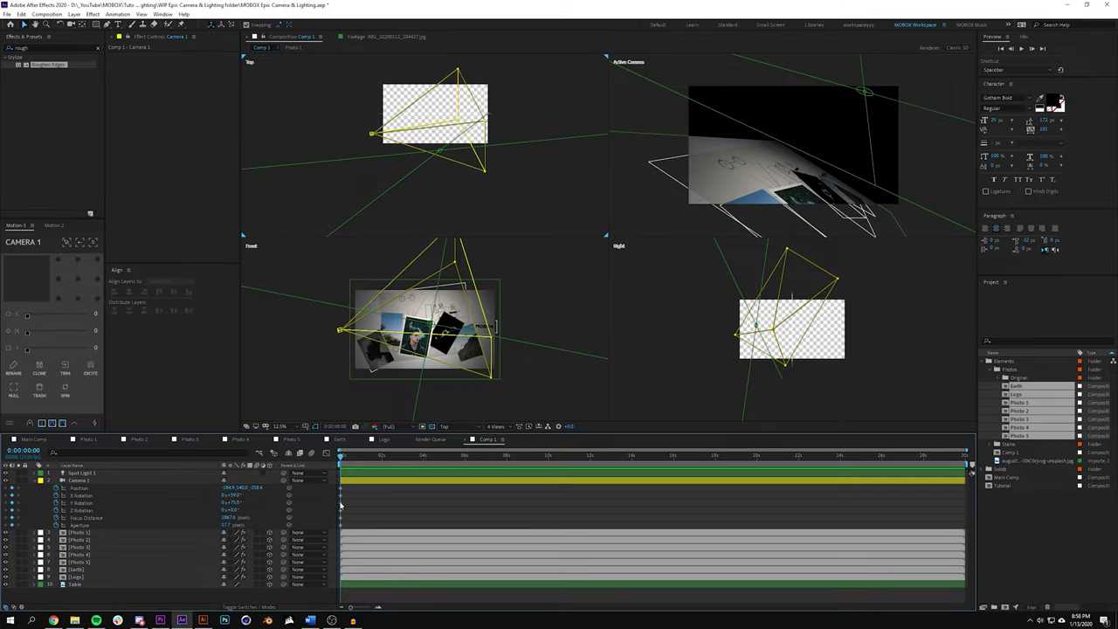
left_click_drag(230, 503, 266, 503)
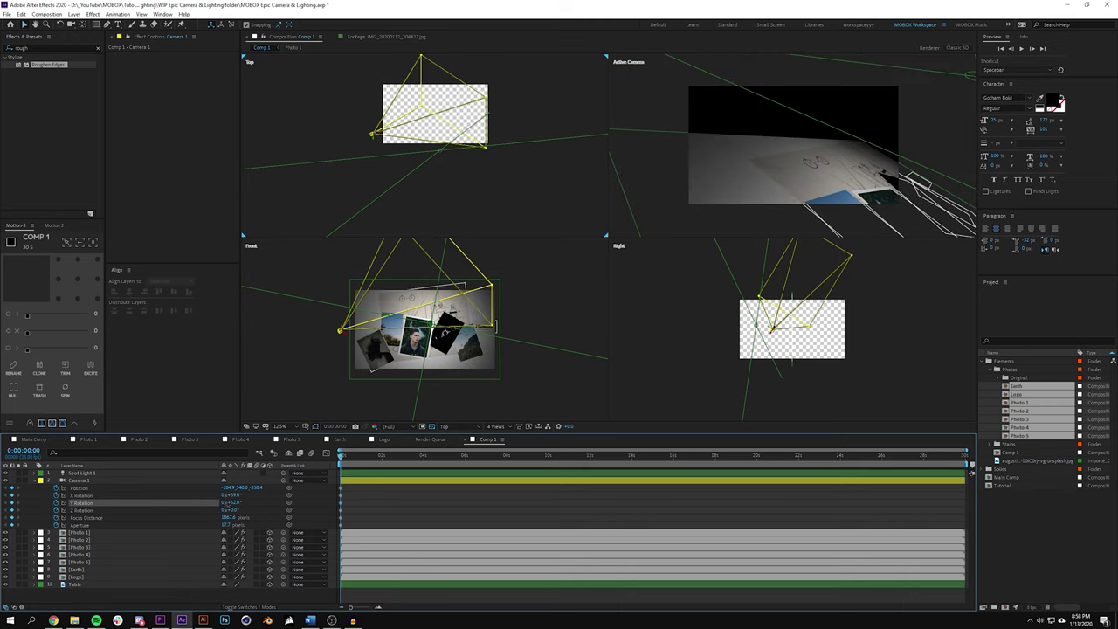
left_click(236, 510)
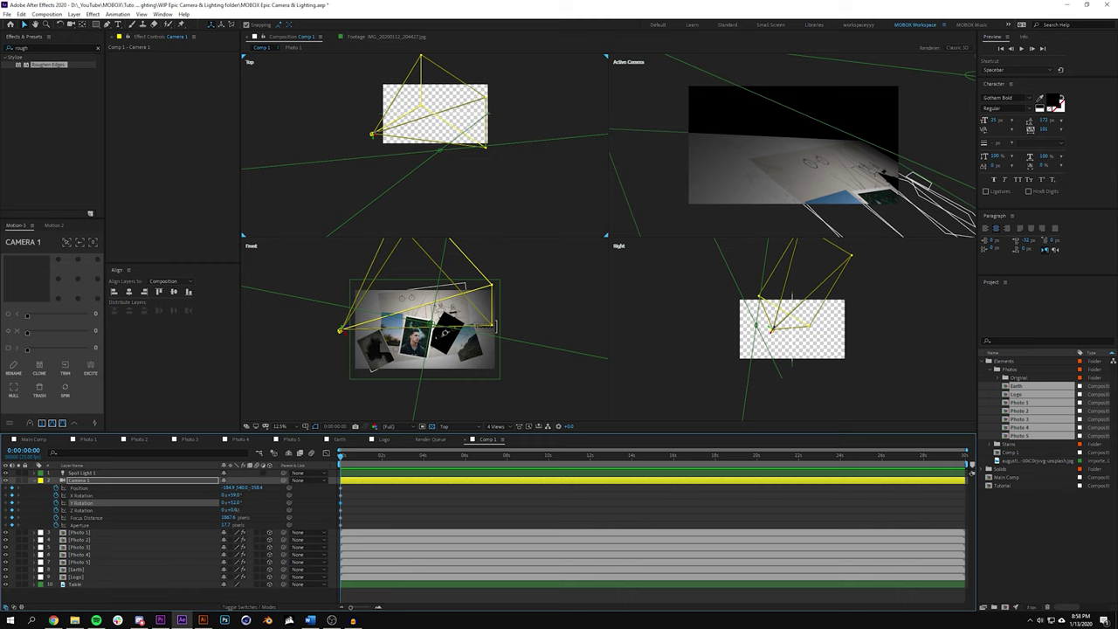
left_click_drag(229, 510, 252, 512)
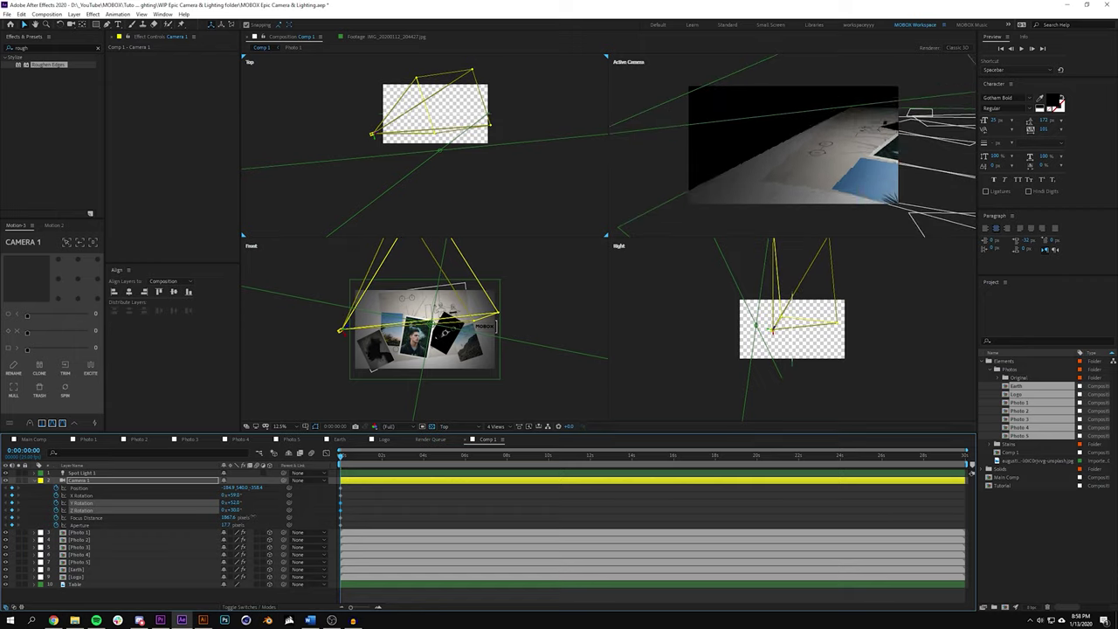
- Slide the camera along X and lower it toward the table's front edge
left_click_drag(371, 340, 378, 352)
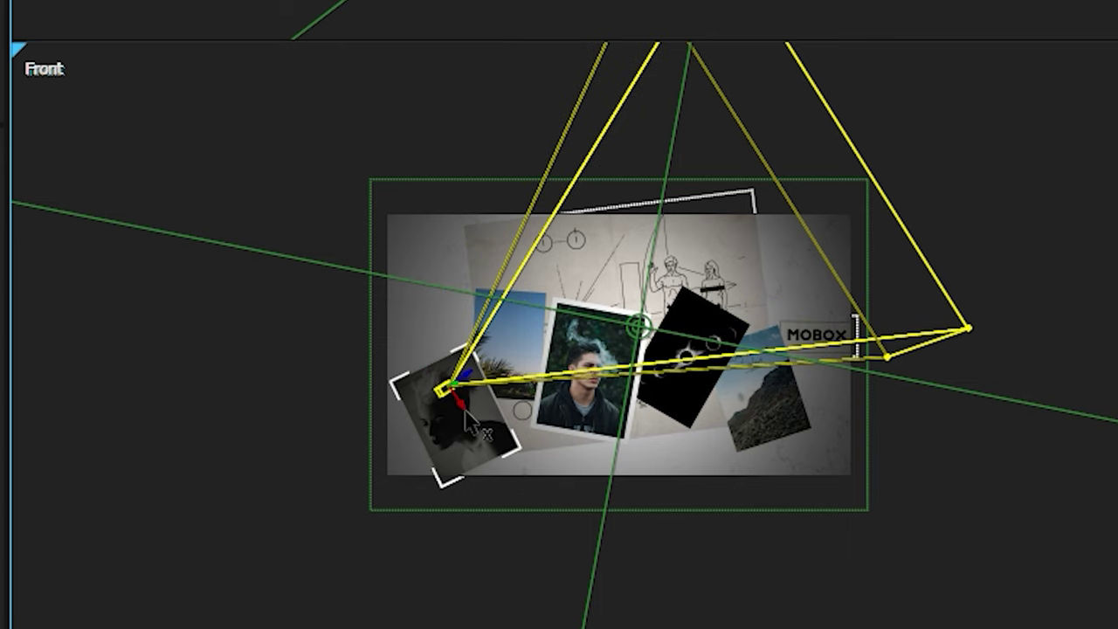
left_click_drag(465, 410, 478, 434)
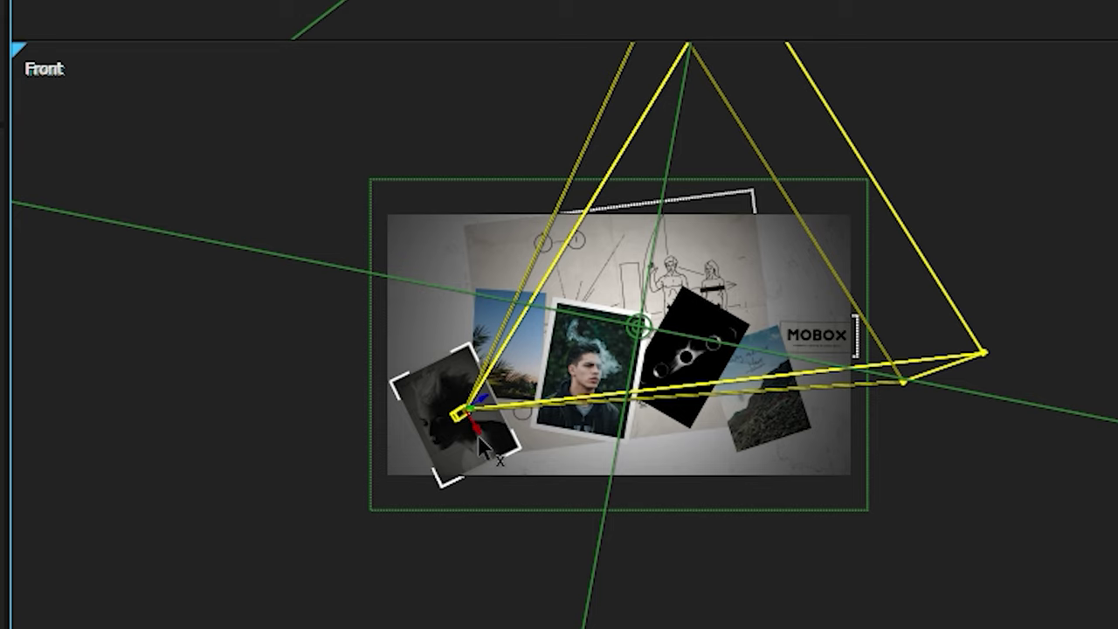
scroll(449, 444, "up", 3)
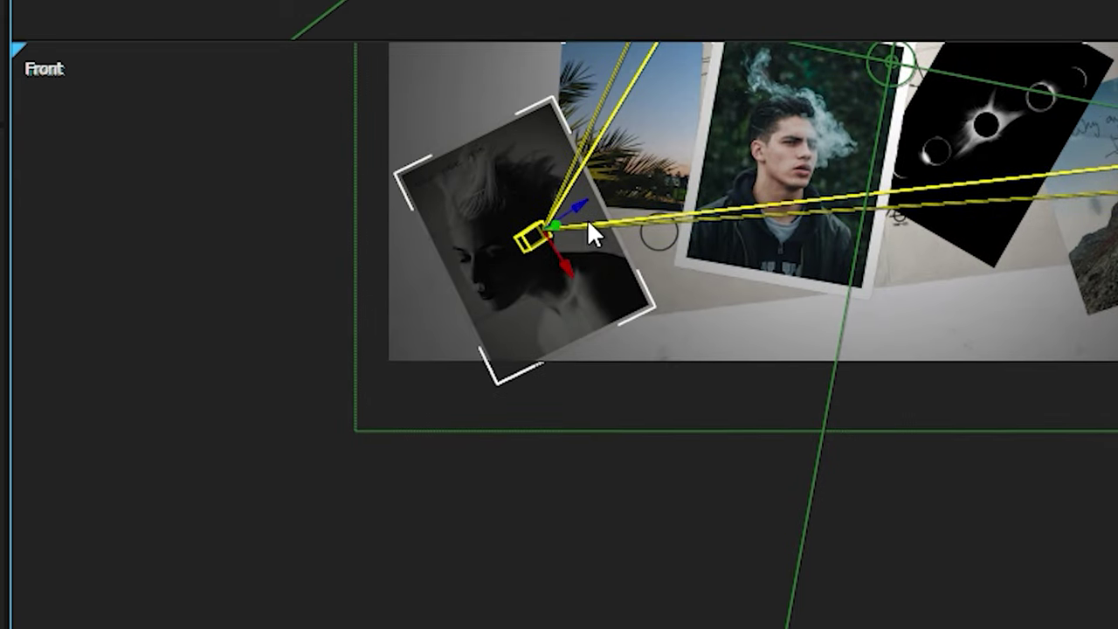
left_click(539, 260)
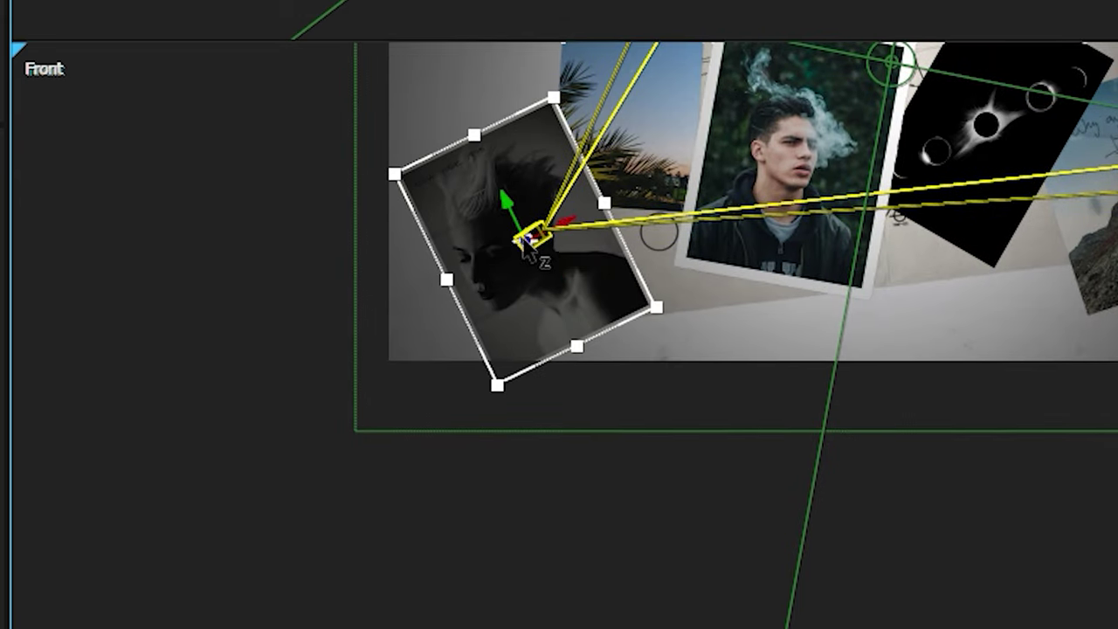
left_click(533, 238)
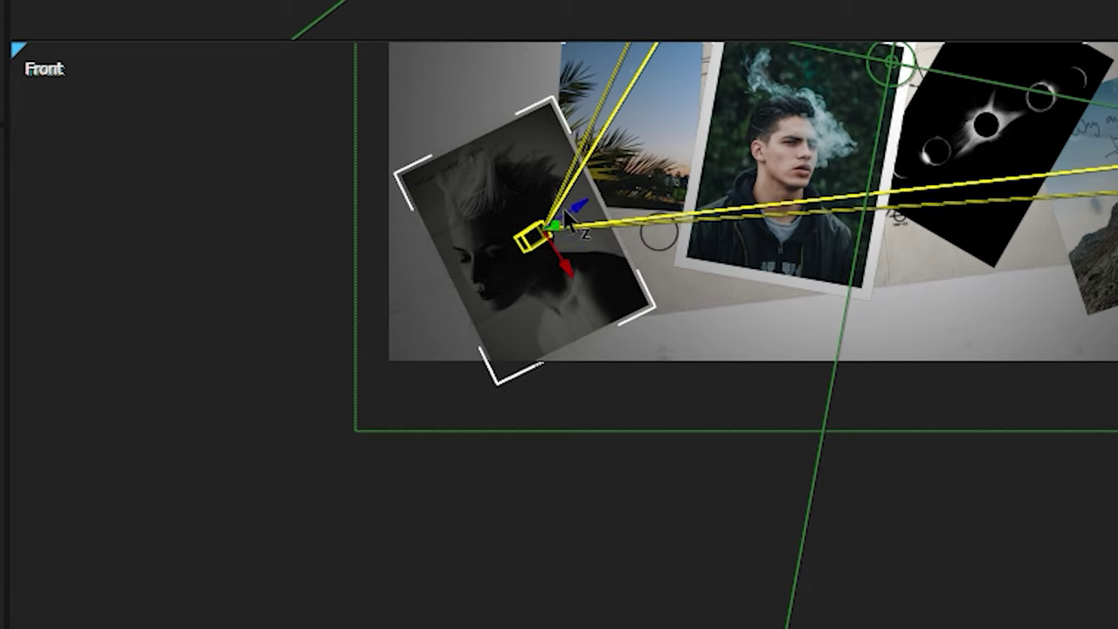
left_click_drag(533, 238, 281, 418)
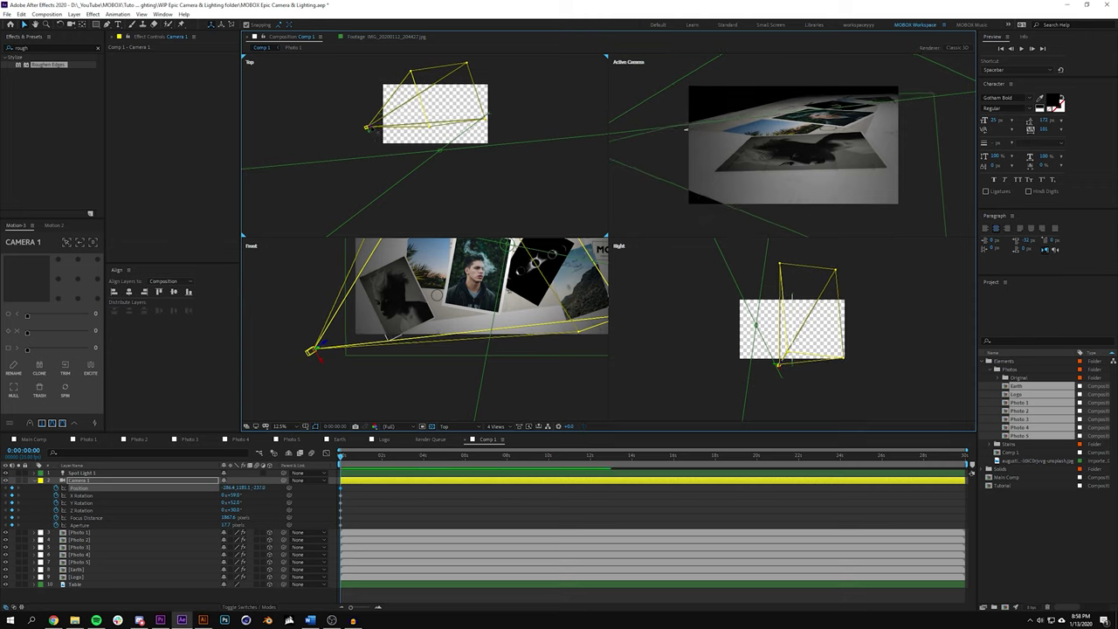
mouse_move(324, 350)
left_mouse_down()
mouse_move(338, 337)
mouse_move(323, 344)
left_mouse_up()
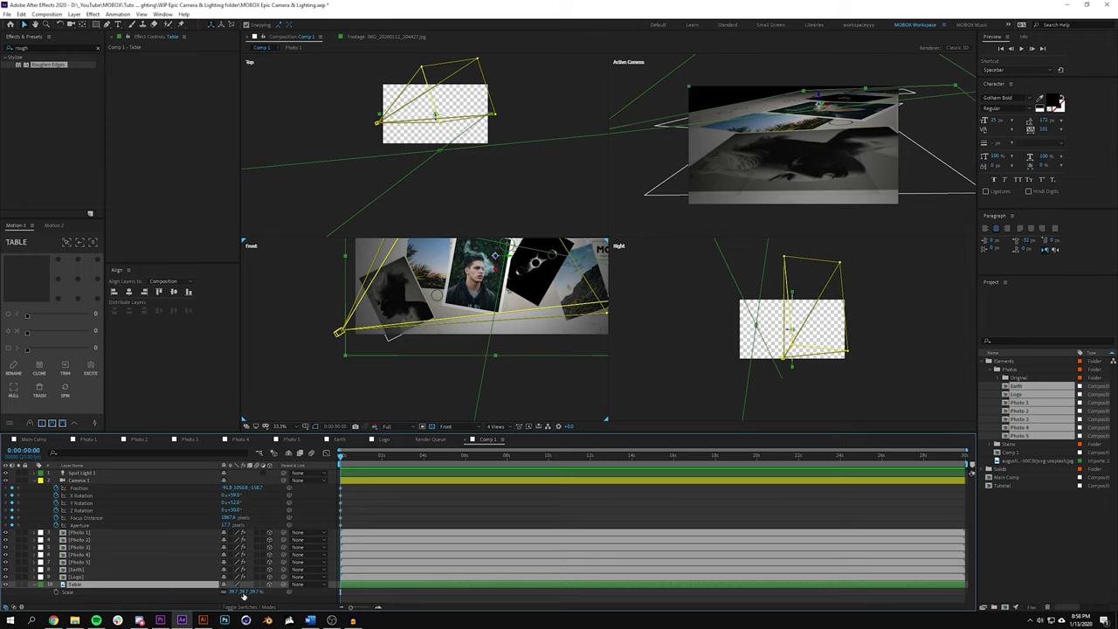
- Reset the Table layer's scale to 100% and tilt Camera 1 further across the photos
left_click_drag(236, 591, 282, 593)
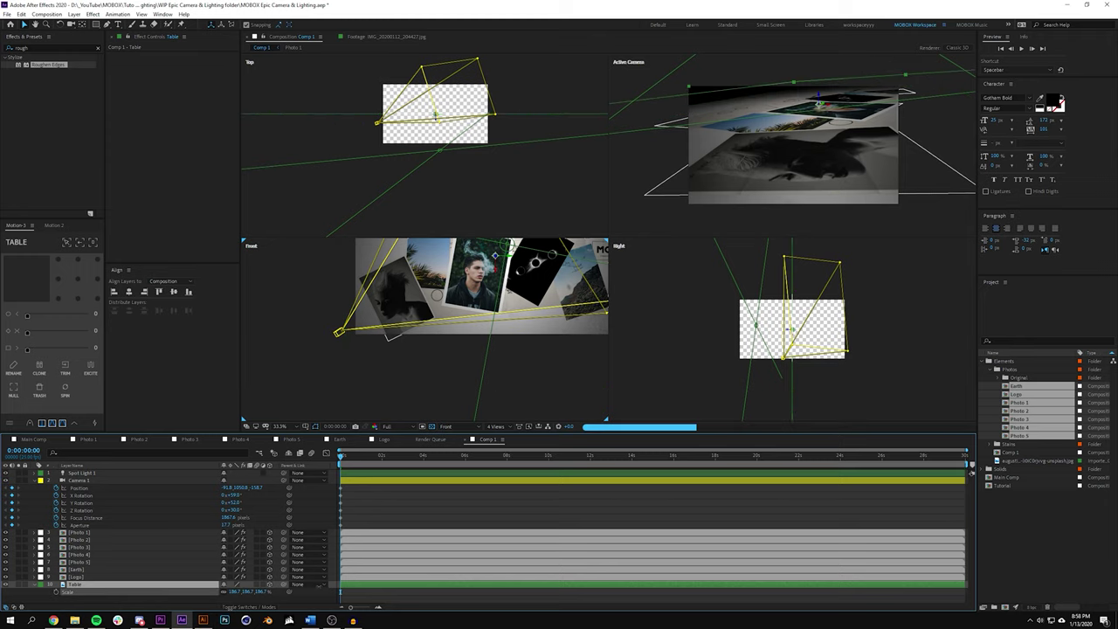
left_click(259, 592)
type("100")
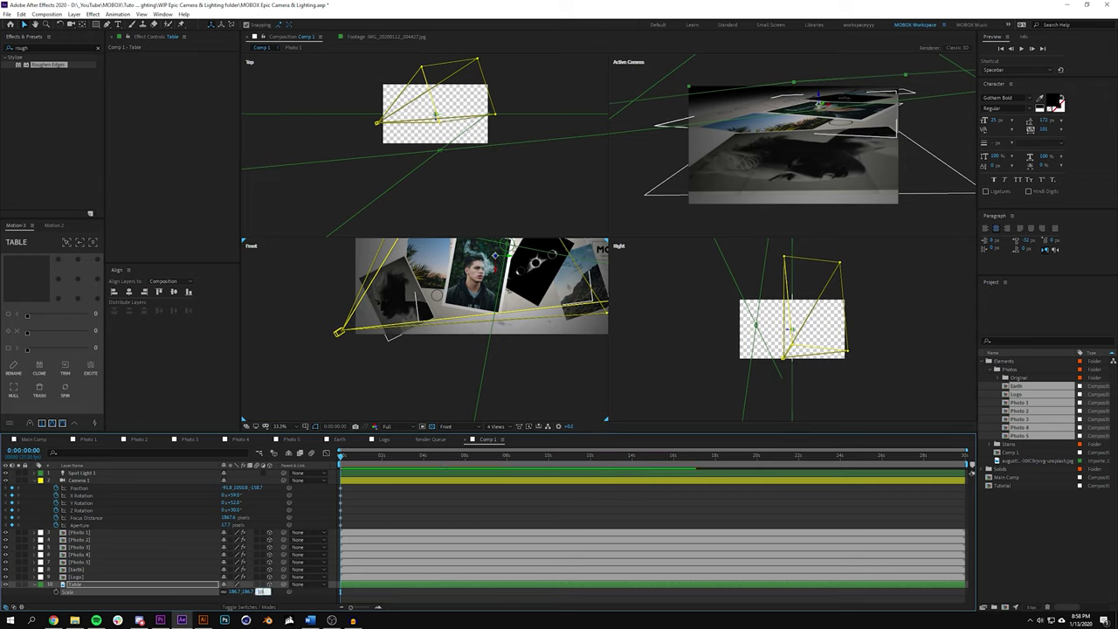
key("Return")
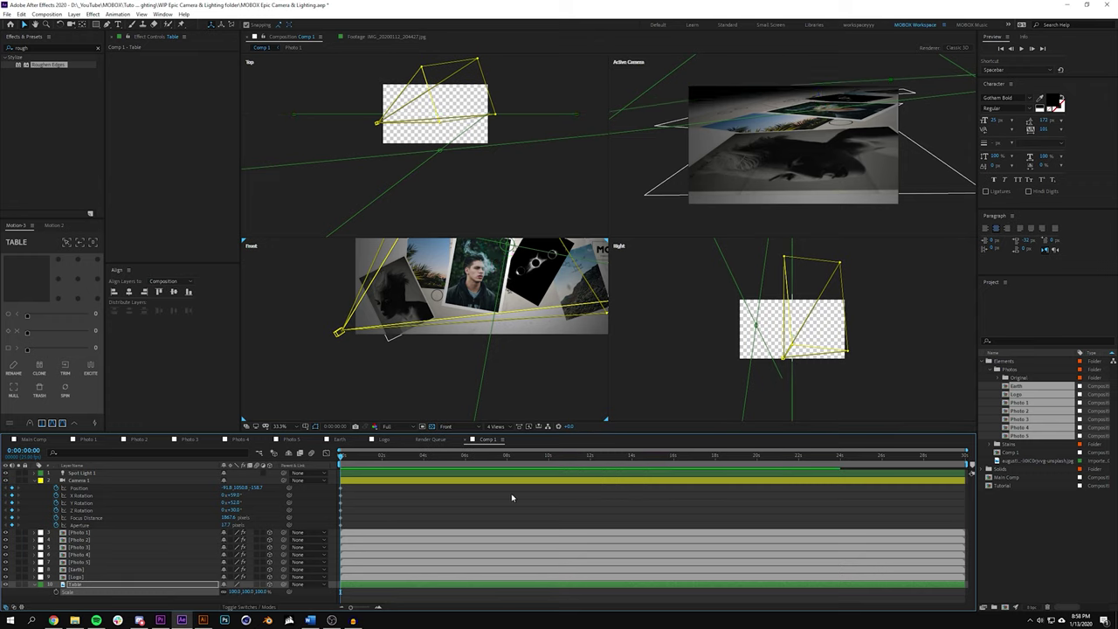
left_click(512, 494)
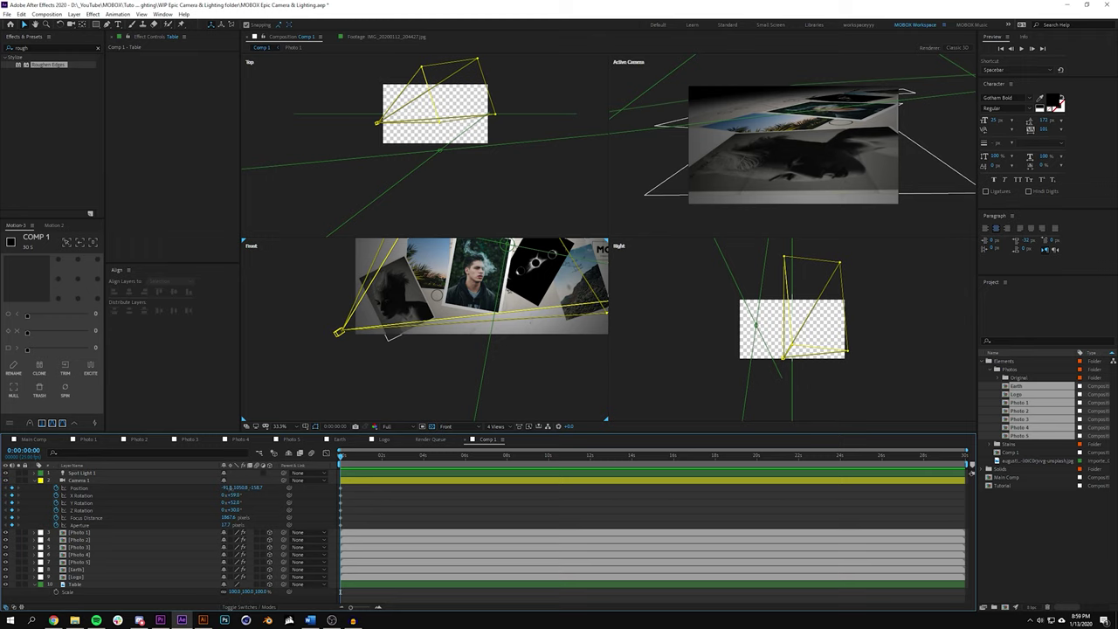
left_click_drag(787, 260, 797, 261)
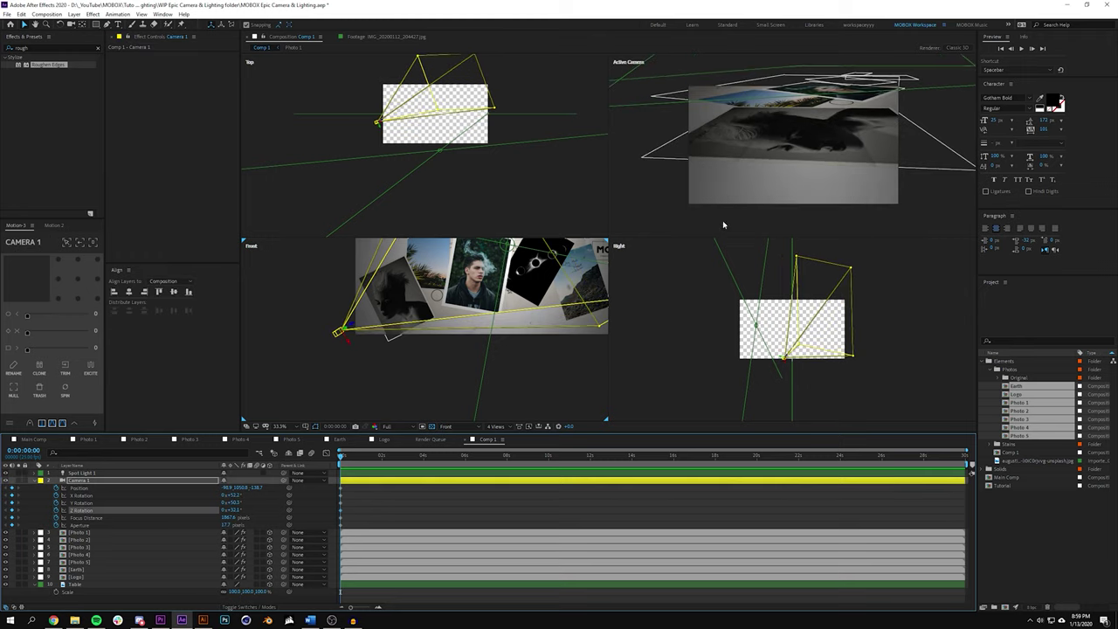
- Switch the viewer to a single Active Camera view and move the playhead to 0:00:20:00
left_click(495, 427)
left_click(505, 443)
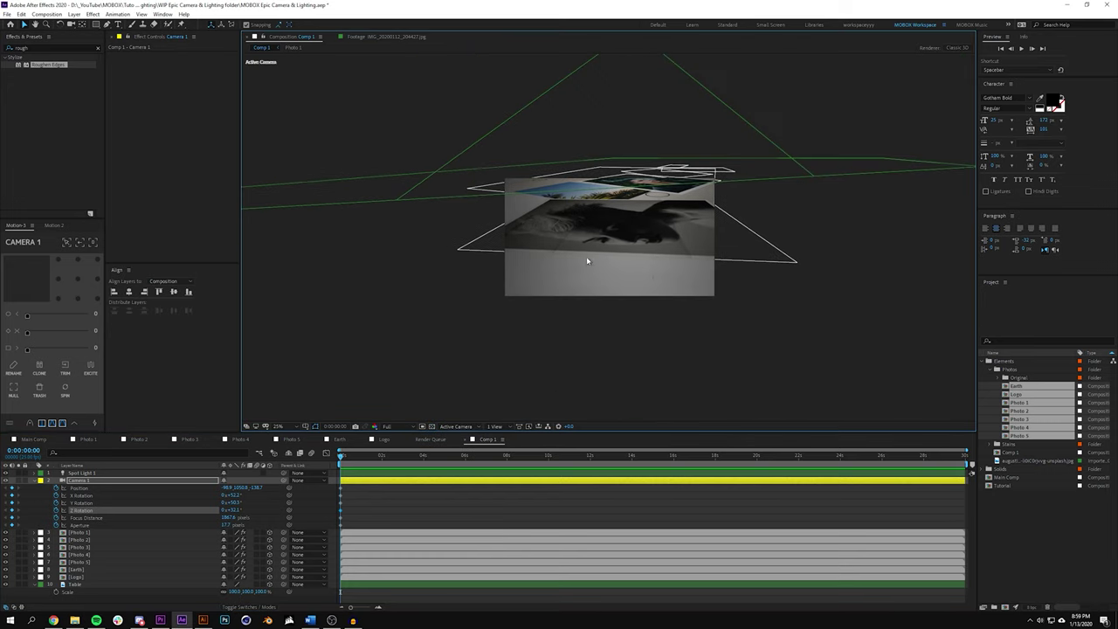
left_click(522, 519)
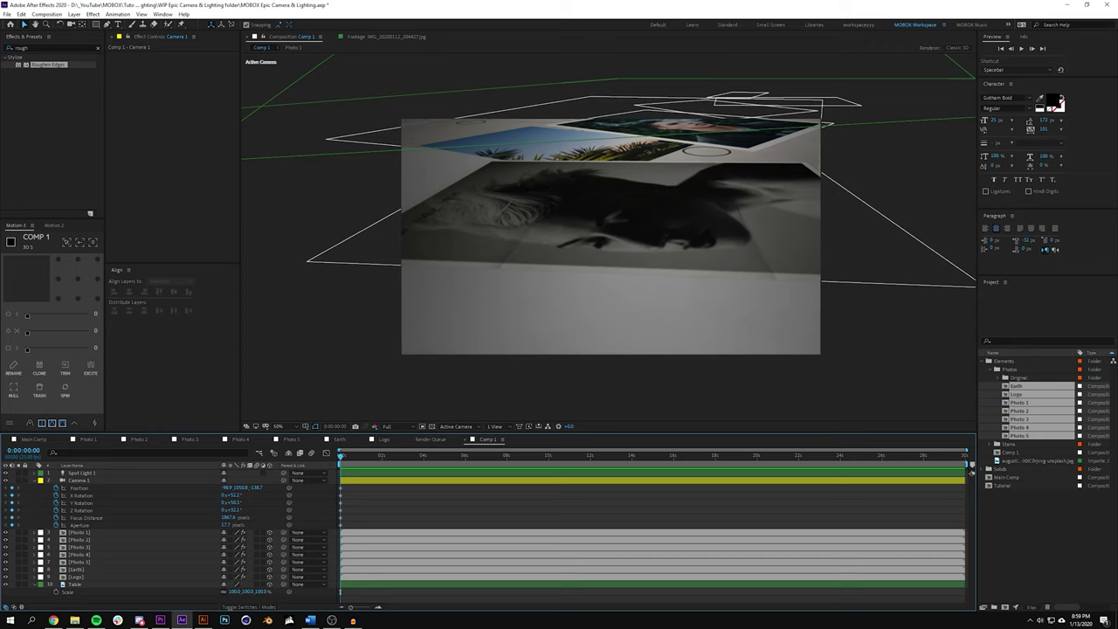
left_click_drag(340, 457, 542, 456)
key("Tab")
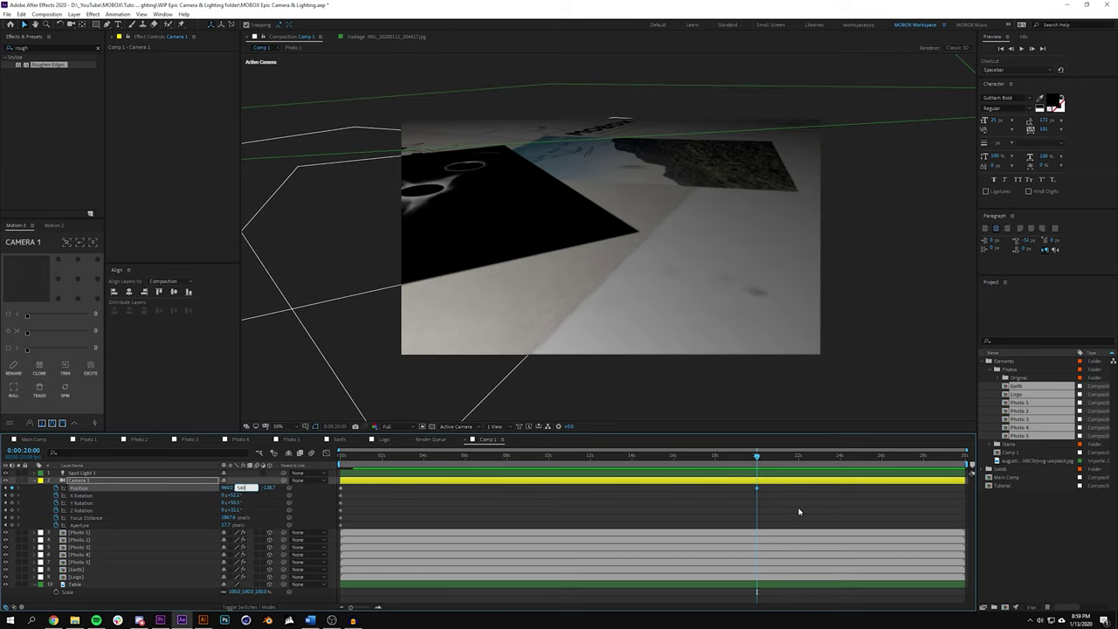
- Set Camera 1's Position to 960, 540, 0 and zero all its rotations
type("540")
key("Tab")
type("0")
key("Return")
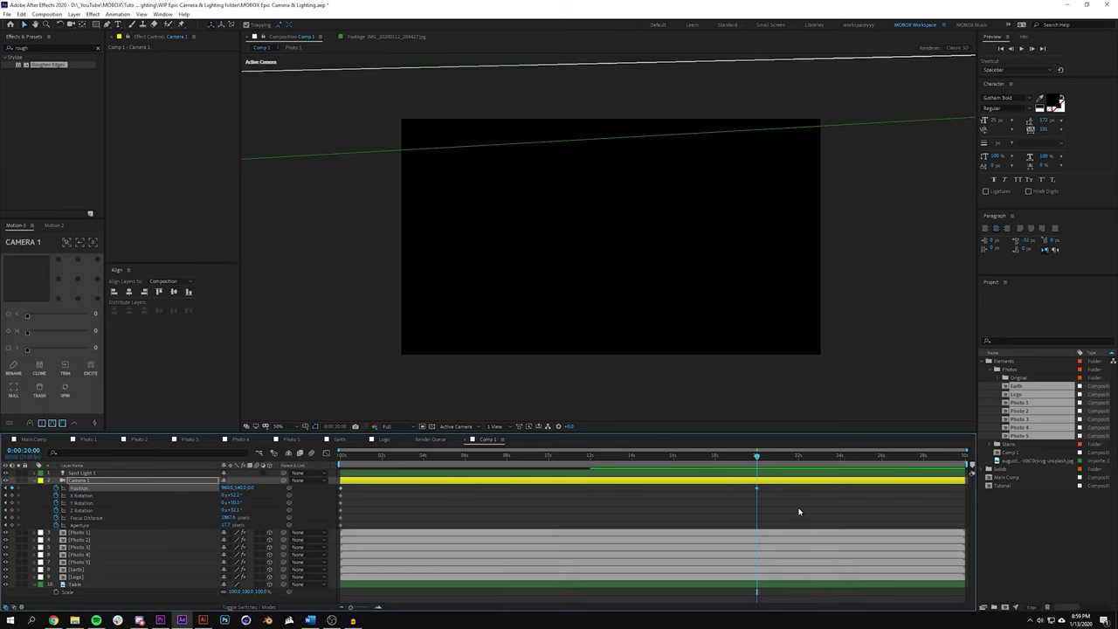
type("0")
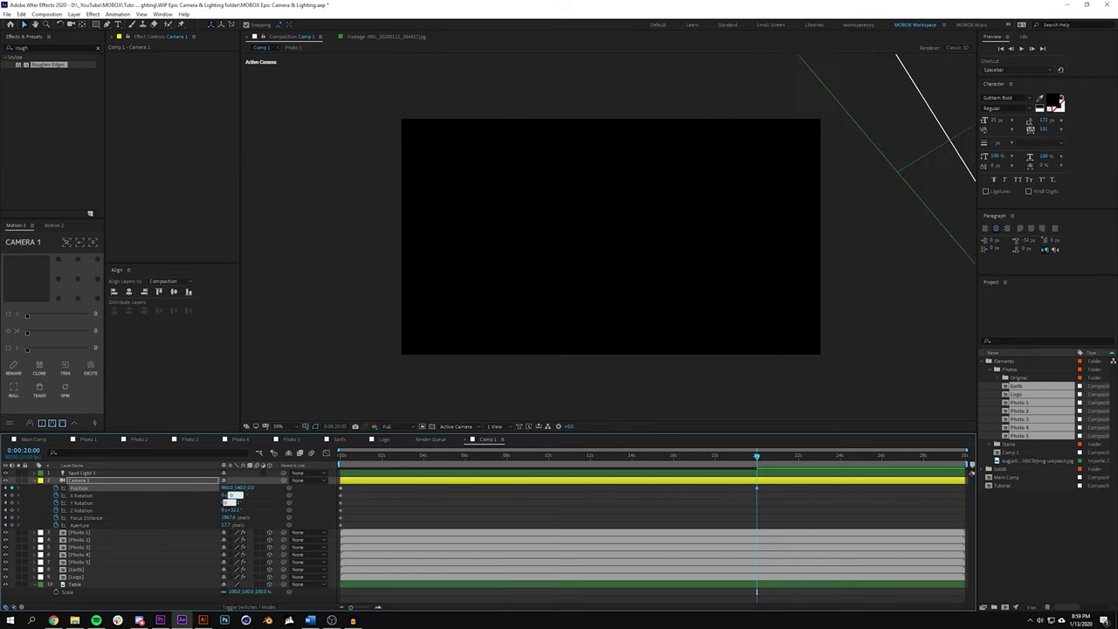
key("Tab")
key("Tab")
key("Tab")
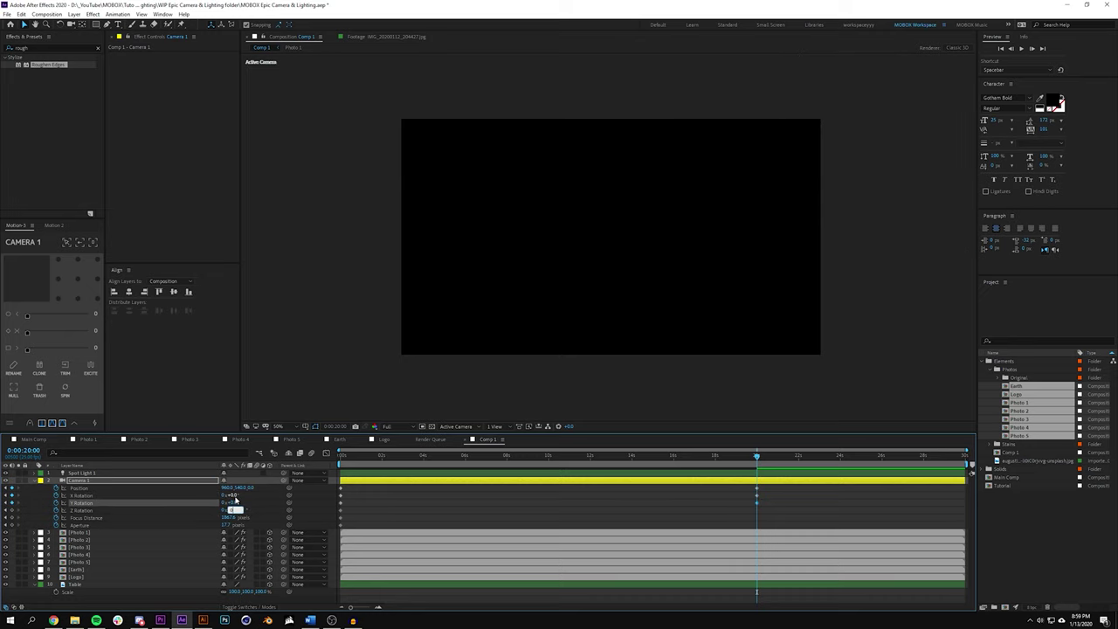
key("Return")
- Pull the camera back to Z -1642 and slide it right across the collage
left_click_drag(255, 486, 104, 486)
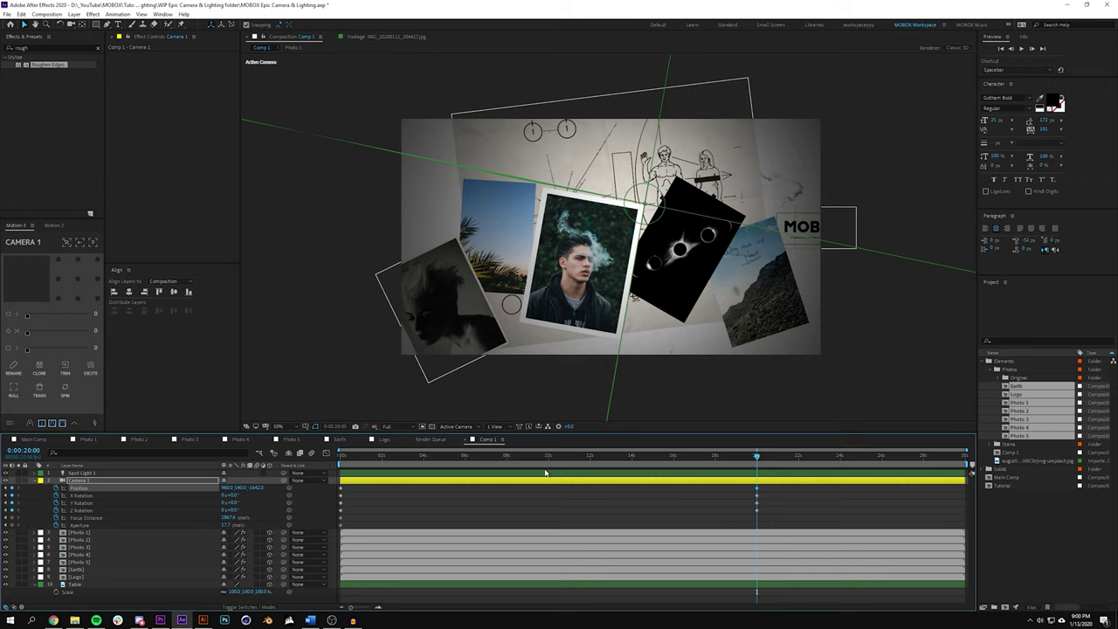
key("F2")
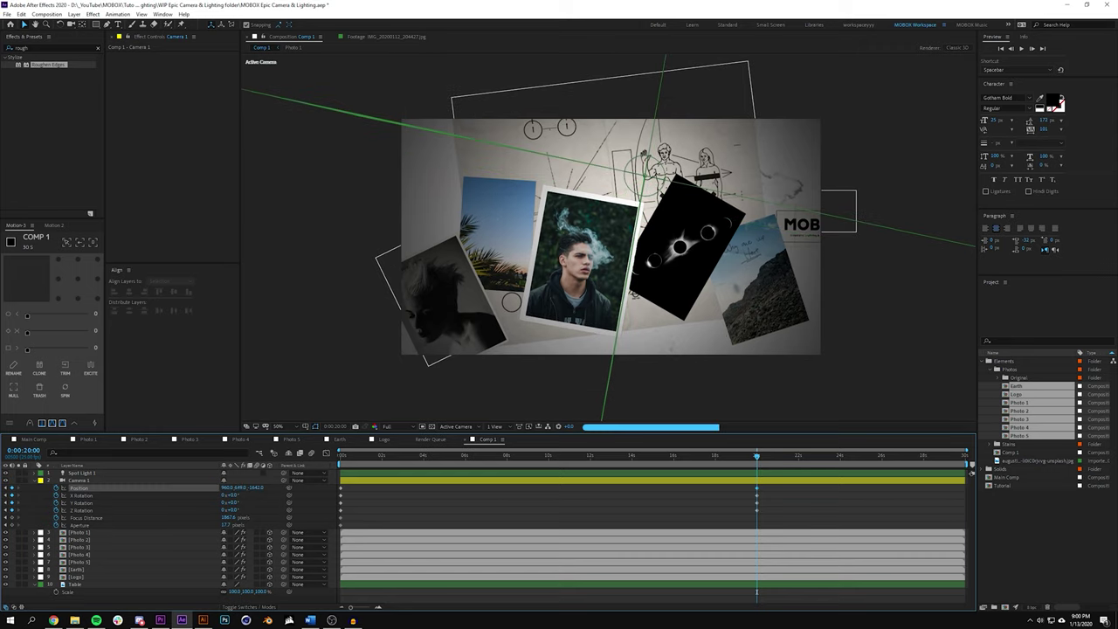
left_click(78, 488)
left_click_drag(234, 488, 348, 434)
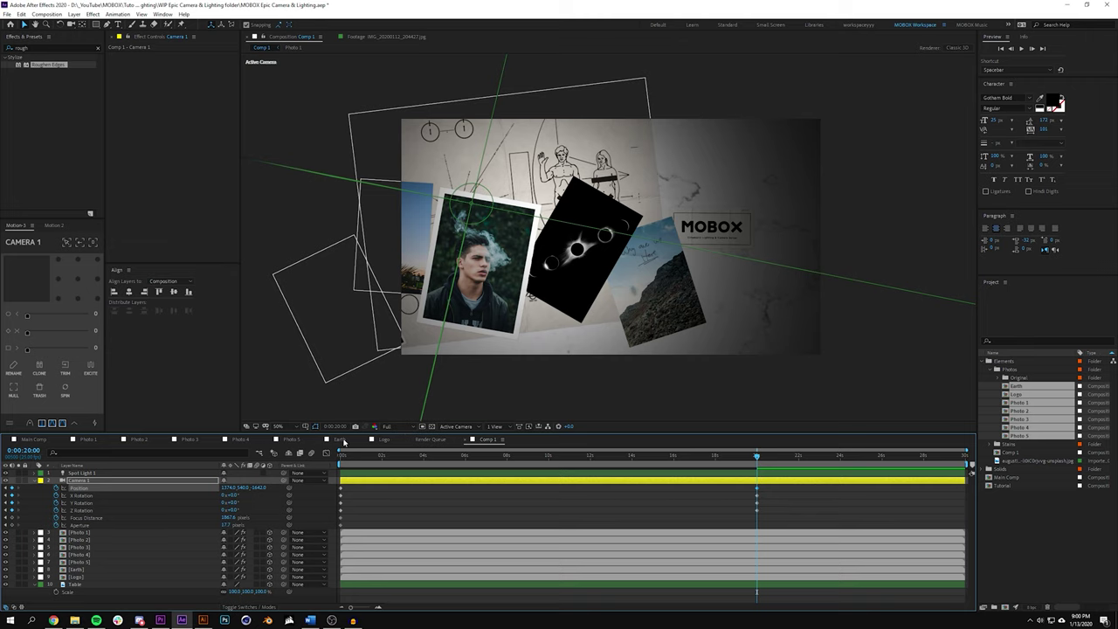
- Turn on the Proportional Grid and move the camera further right toward the MOBOX logo
left_click(306, 427)
left_click(330, 449)
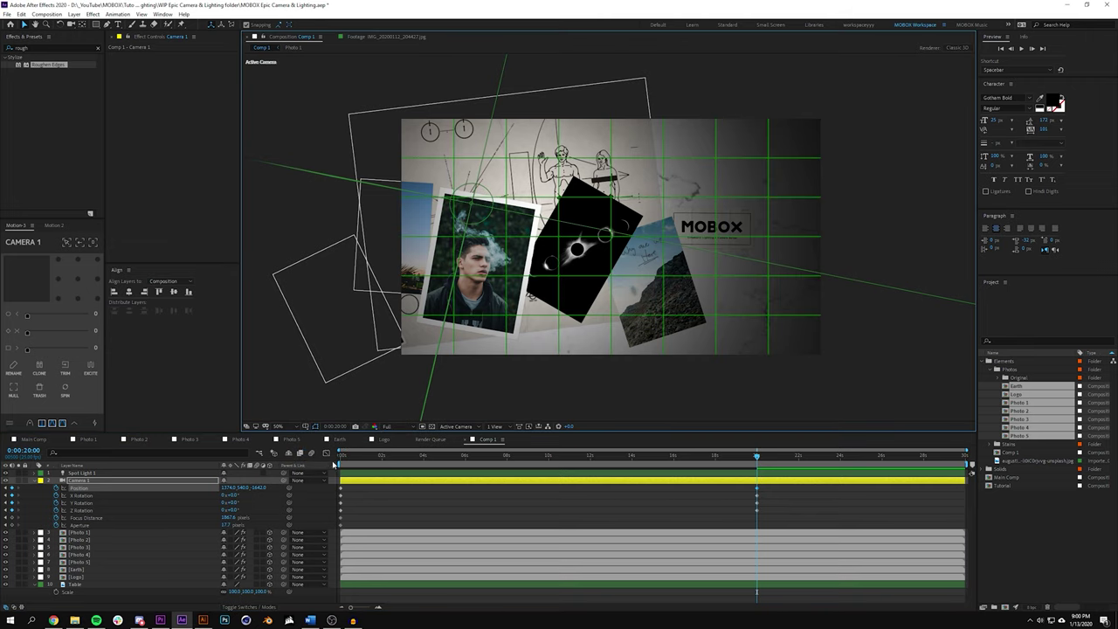
left_click_drag(240, 487, 760, 462)
key("space")
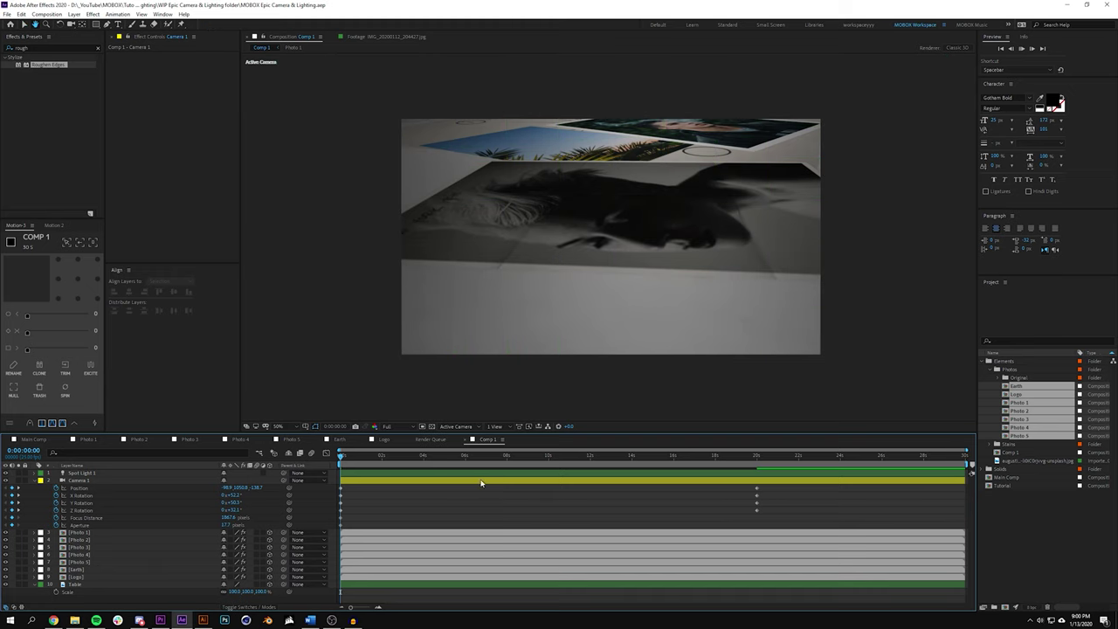
- Preview the camera move at Quarter resolution, stop it partway, and select Photo 1
left_click(390, 426)
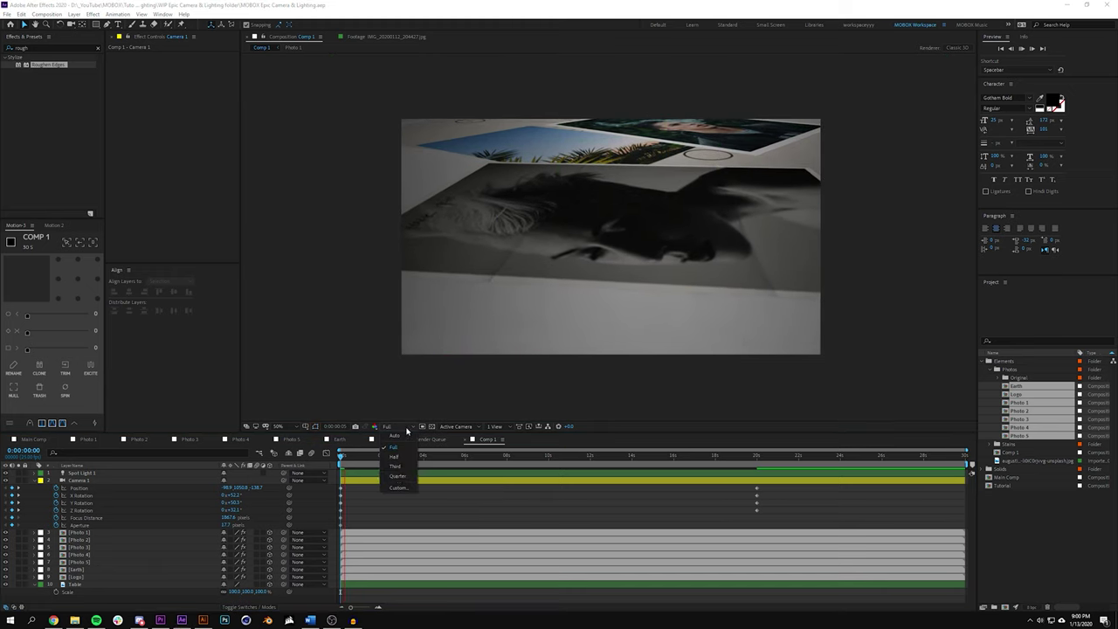
left_click(398, 476)
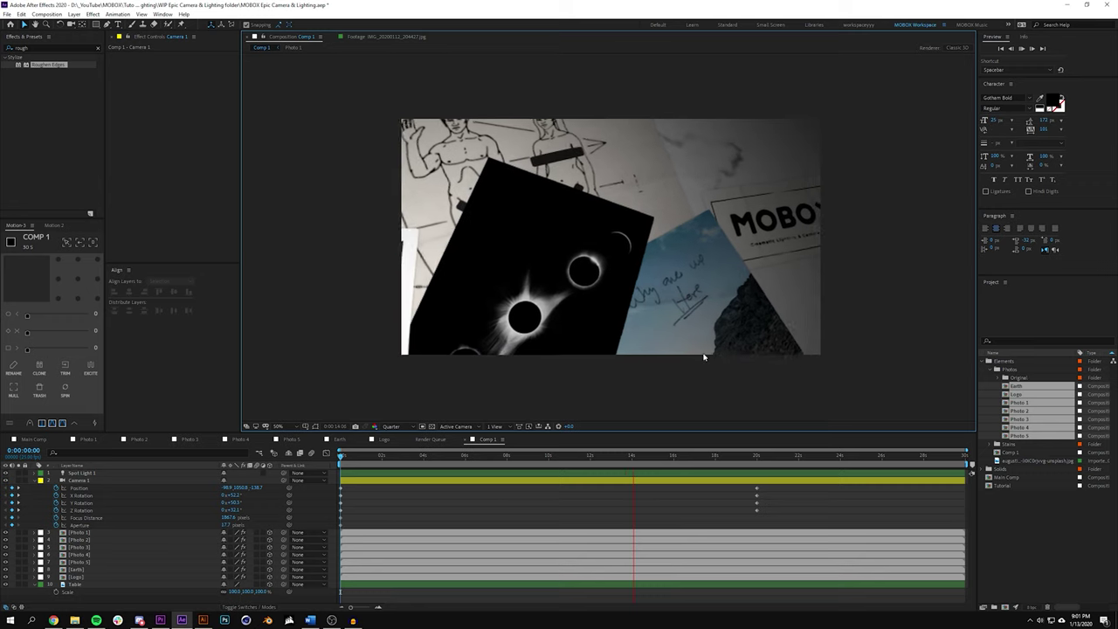
left_click(747, 456)
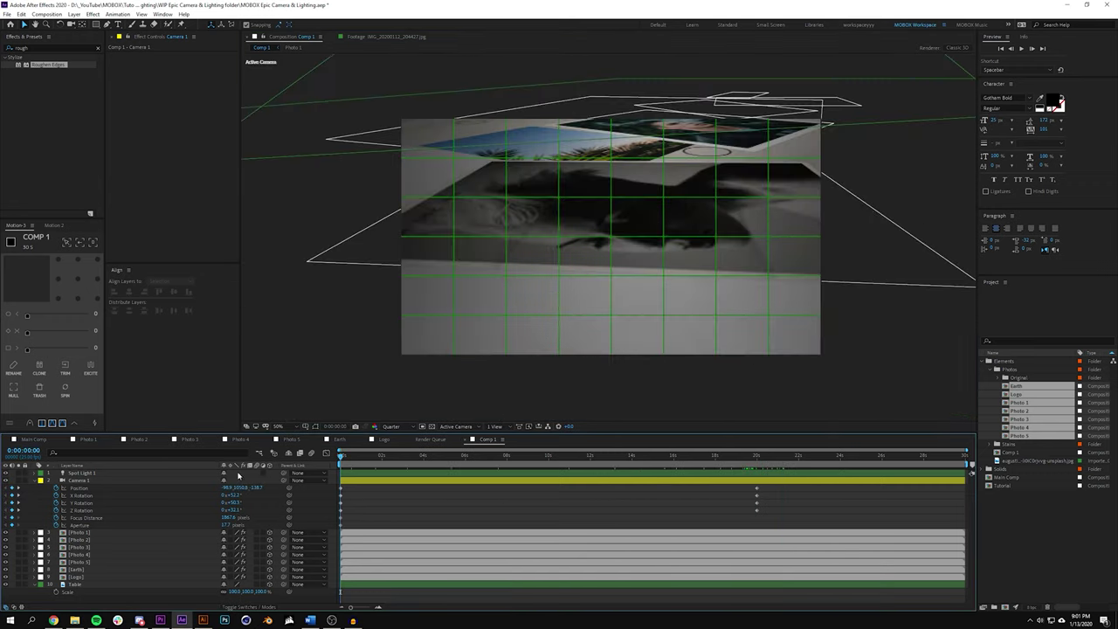
left_click(633, 216)
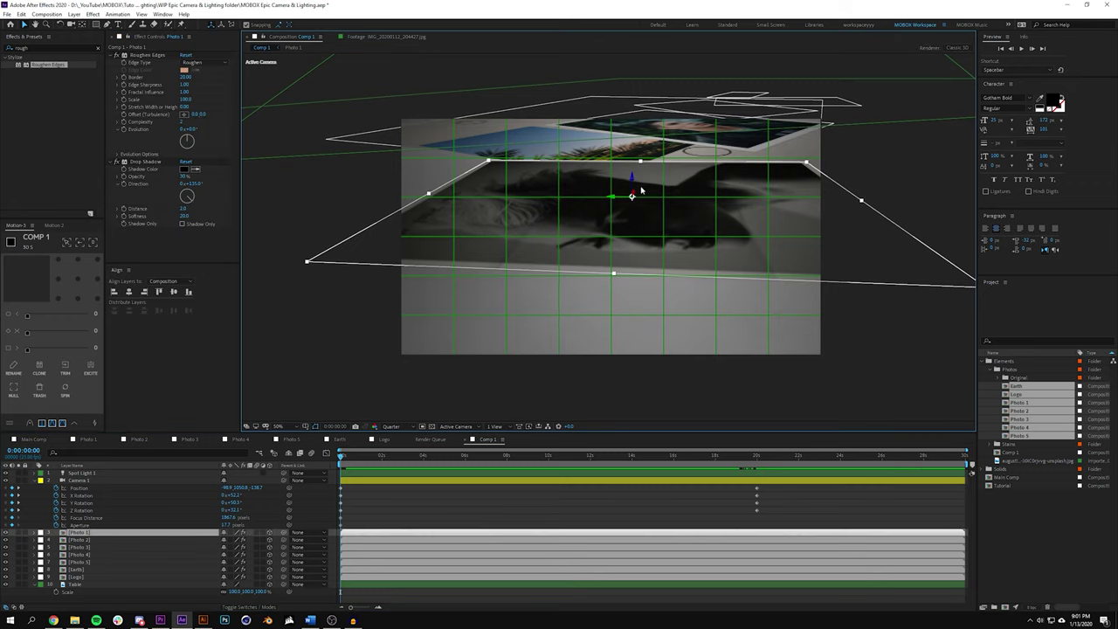
- Nudge Photo 1 slightly lower on the table and show Photo 2's Scale
left_click_drag(633, 196, 629, 205)
key("space")
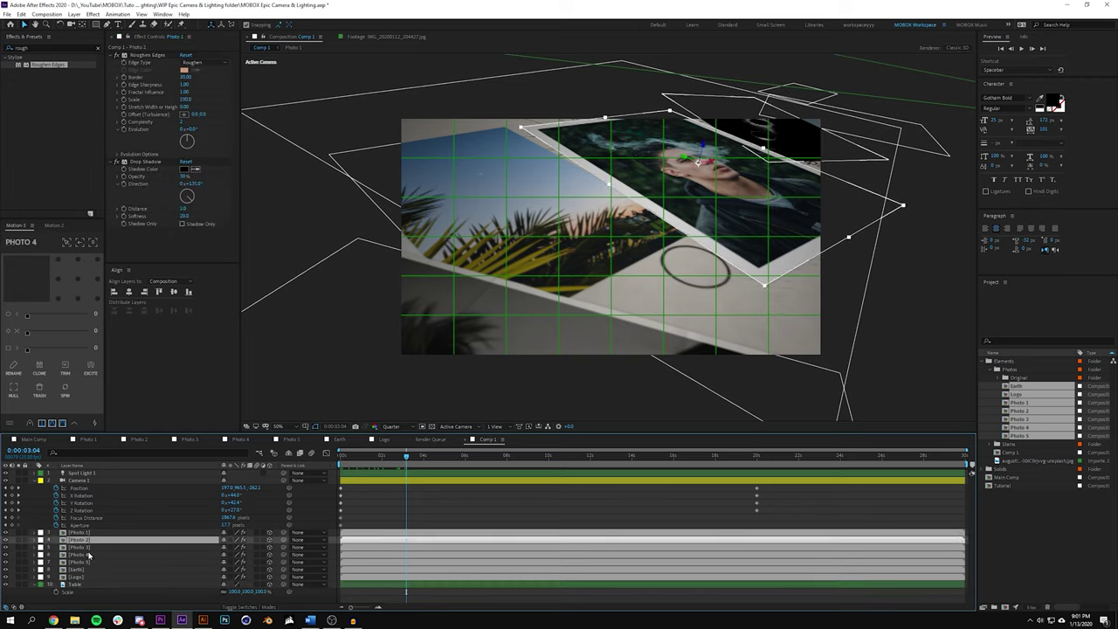
left_click(495, 190)
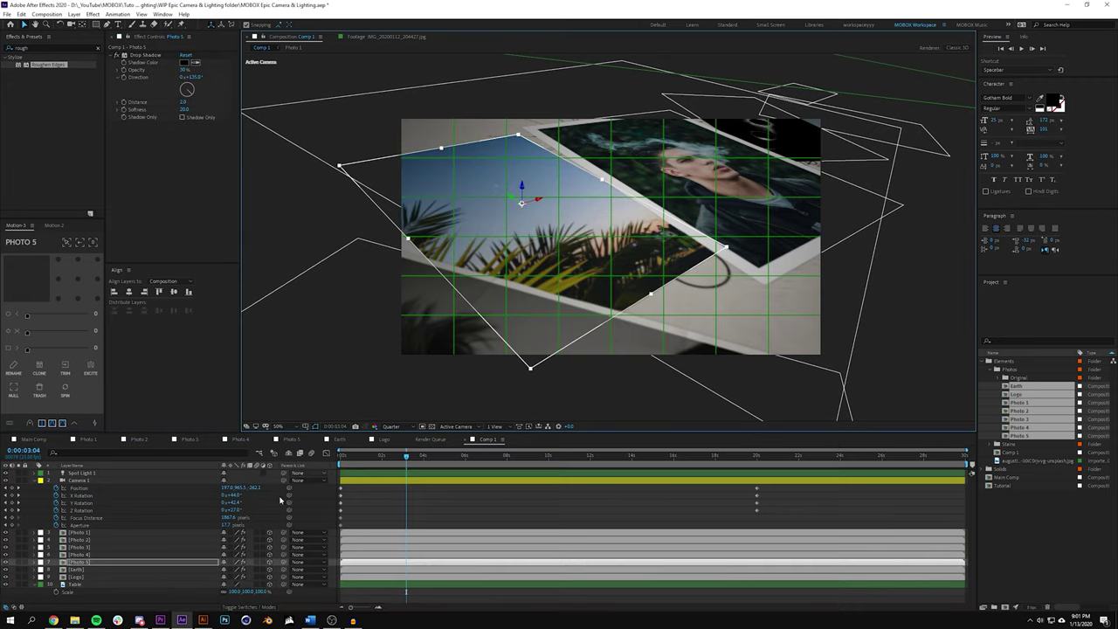
key("s")
left_click(88, 547)
left_click(93, 540)
key("s")
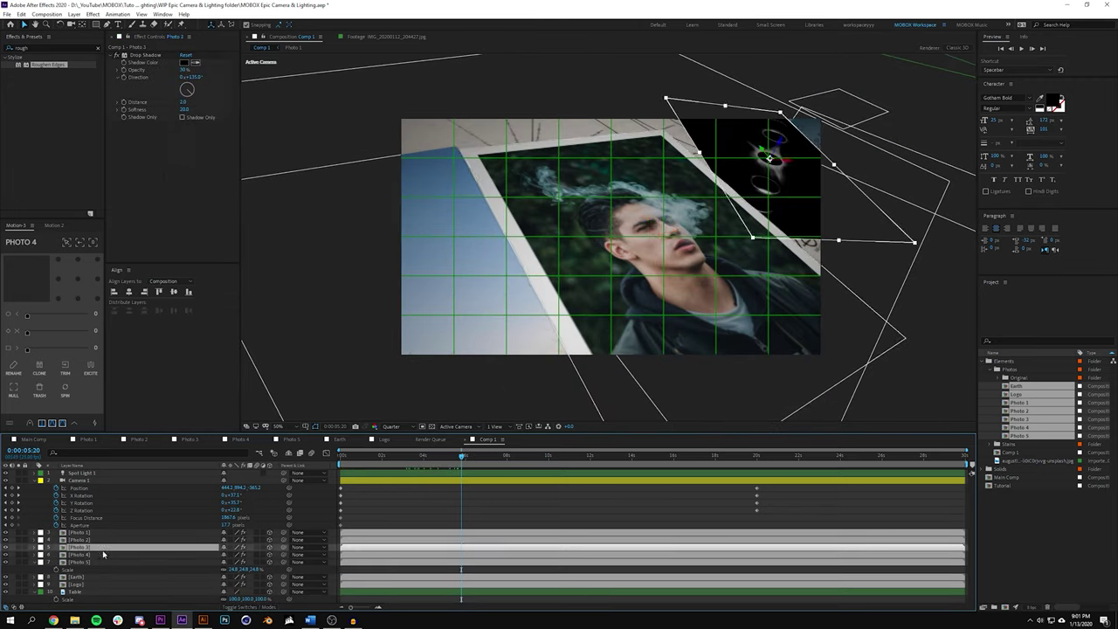
- At about 13 seconds, re-tilt Photo 4's Z Rotation beside the MOBOX logo
left_click_drag(462, 455, 620, 455)
key("ctrl+Down")
key("ctrl+Down")
key("ctrl+Down")
key("ctrl+Down")
left_click(769, 344)
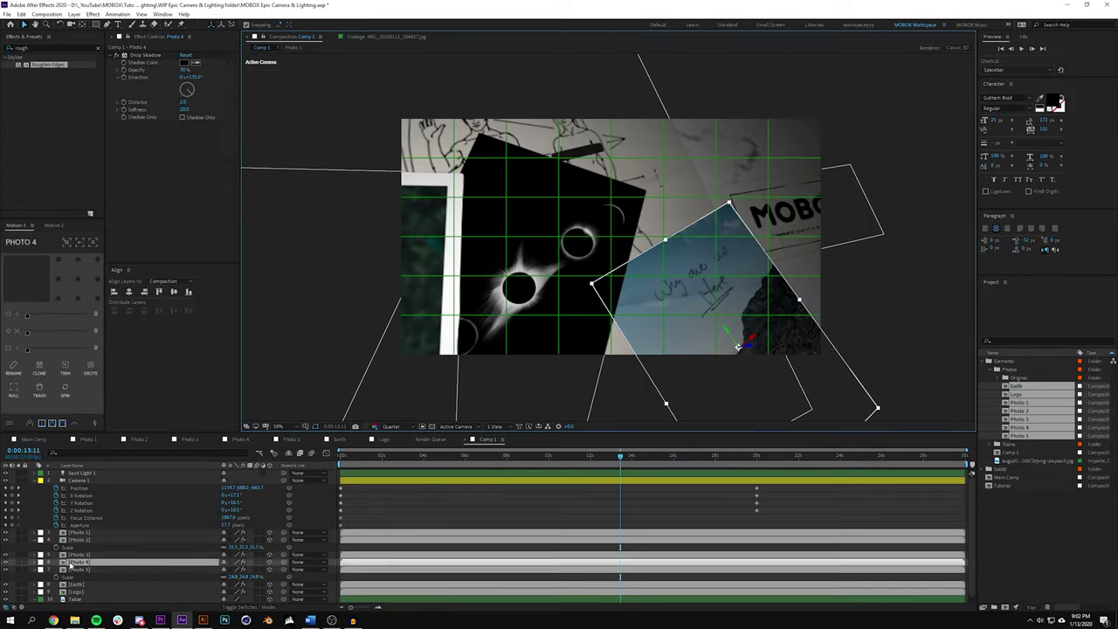
key("r")
left_click_drag(769, 344, 725, 330)
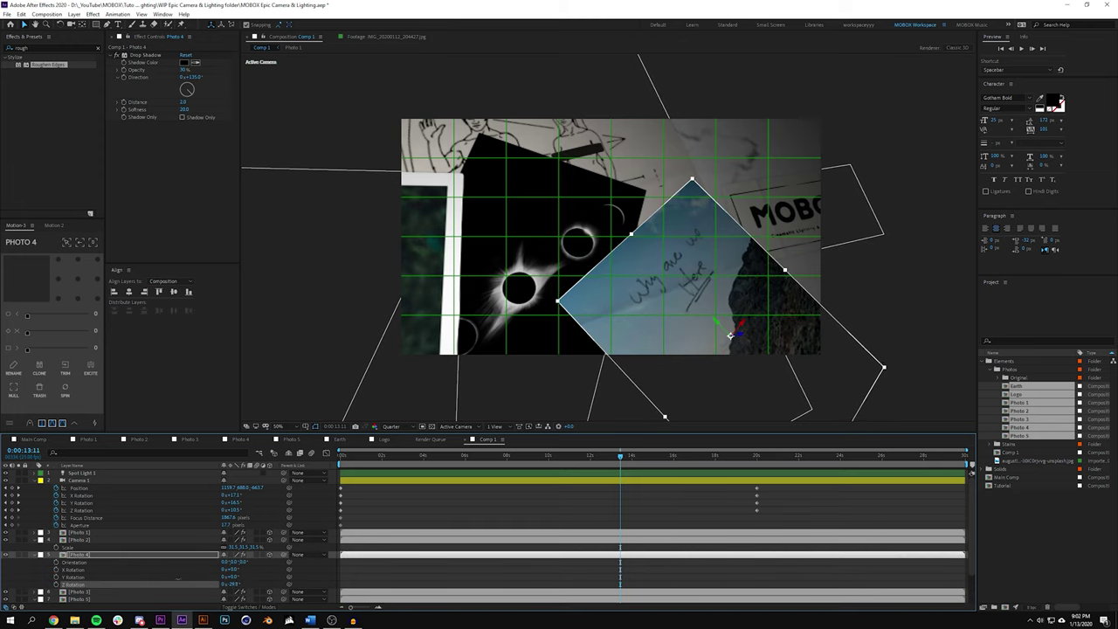
left_click_drag(621, 456, 255, 473)
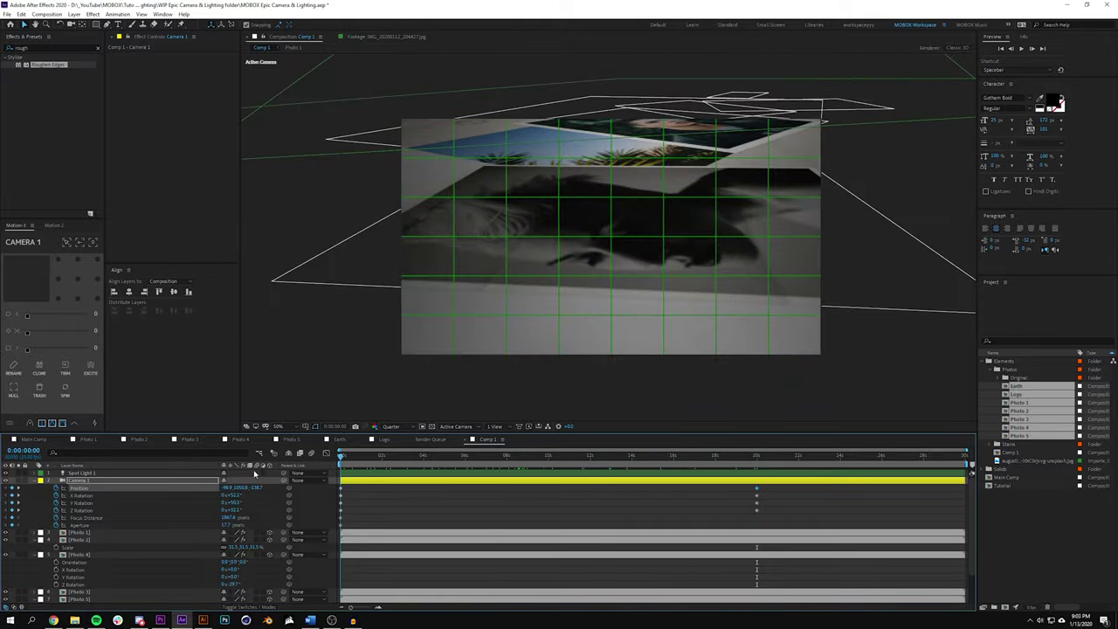
- Increase the camera's aperture blur and shorten its Focus Distance to 428.6
left_click(471, 522)
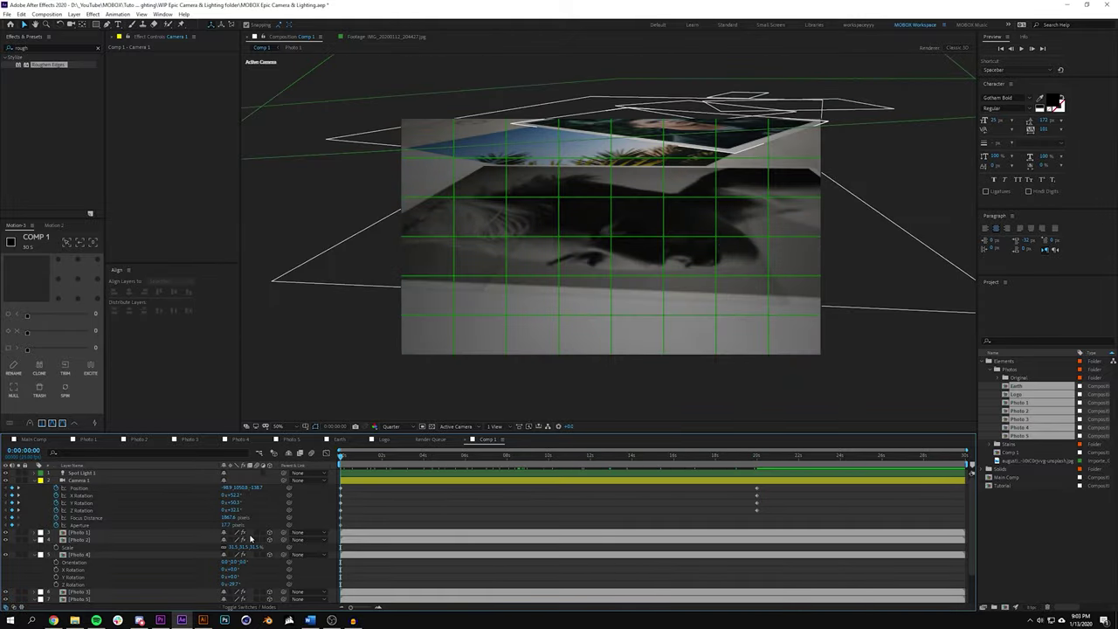
left_click(250, 537)
left_click(422, 521)
left_click(376, 518)
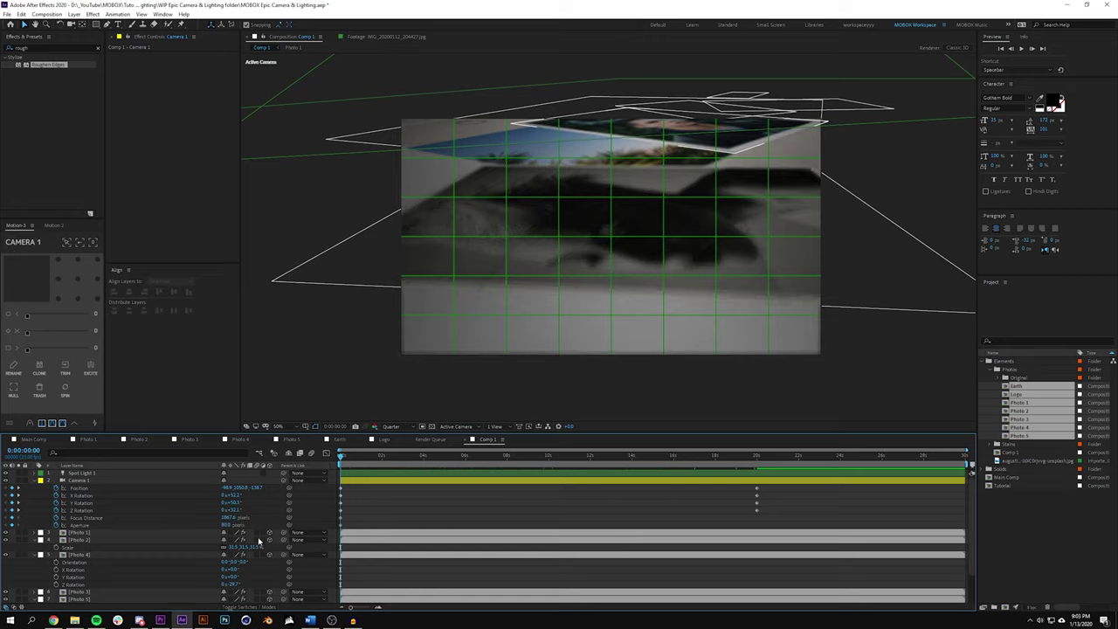
left_click(227, 518)
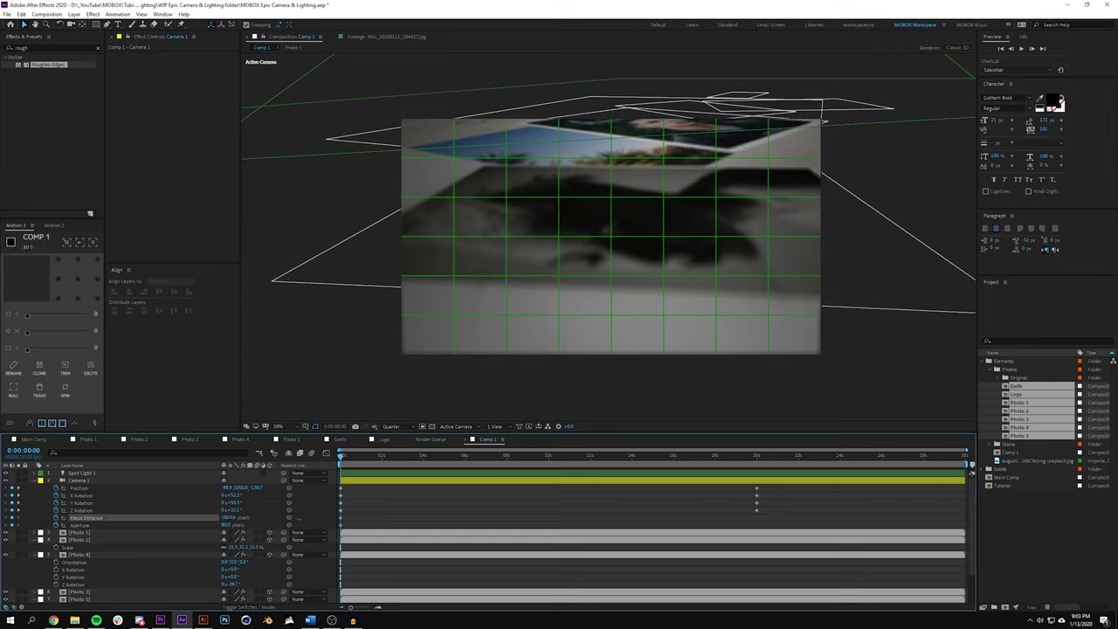
left_click(227, 518)
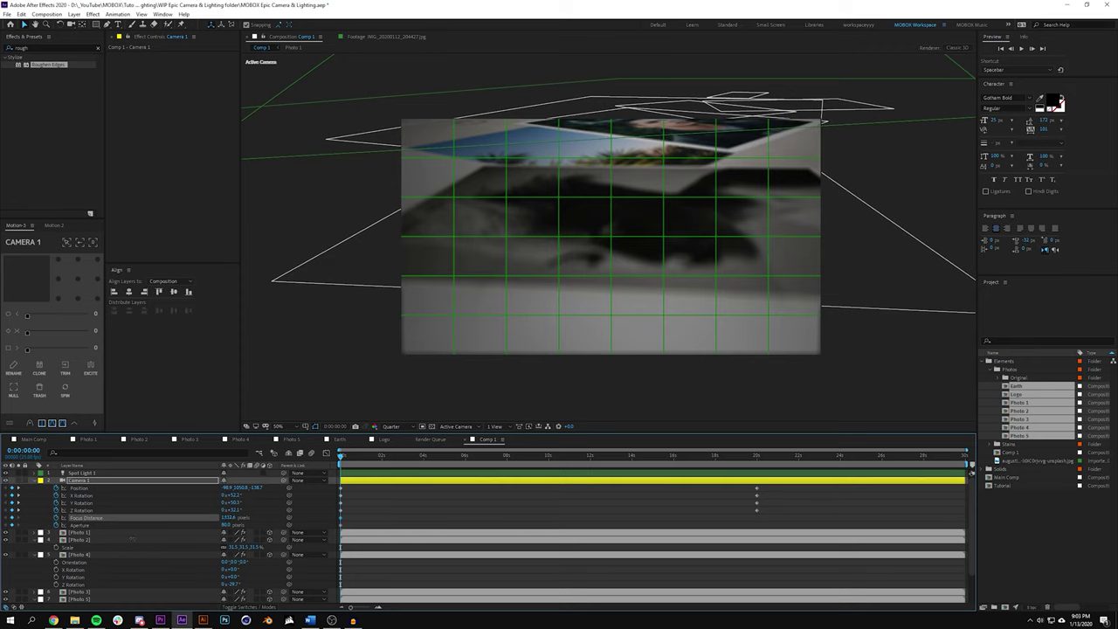
left_click_drag(226, 517, 199, 517)
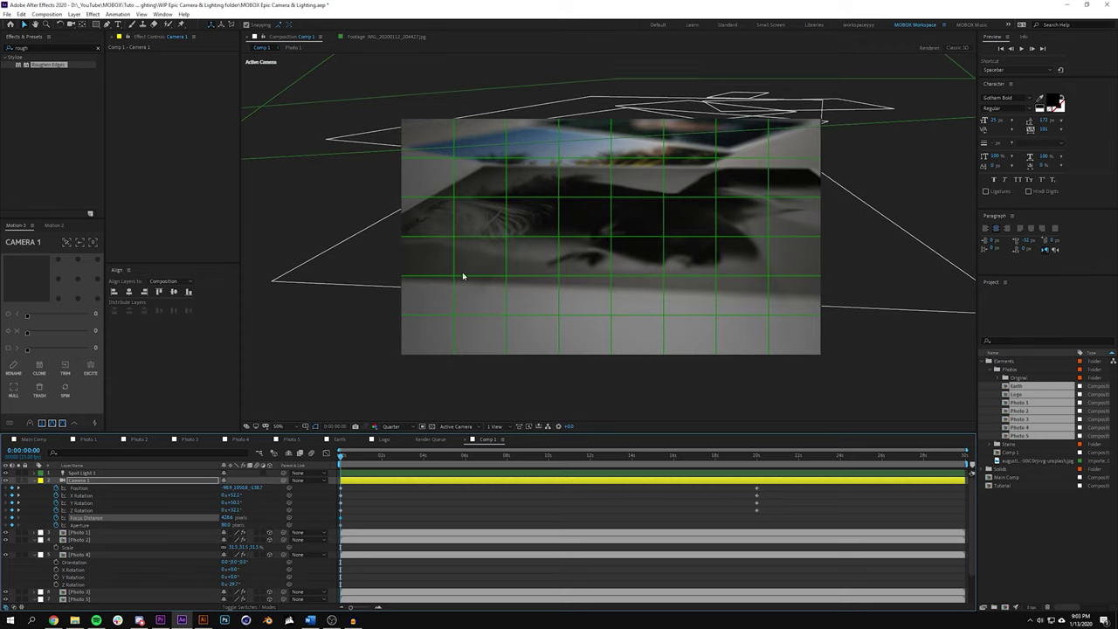
- Hide the grid, preview at Half resolution, and shorten Focus Distance to 311.6
left_click(314, 427)
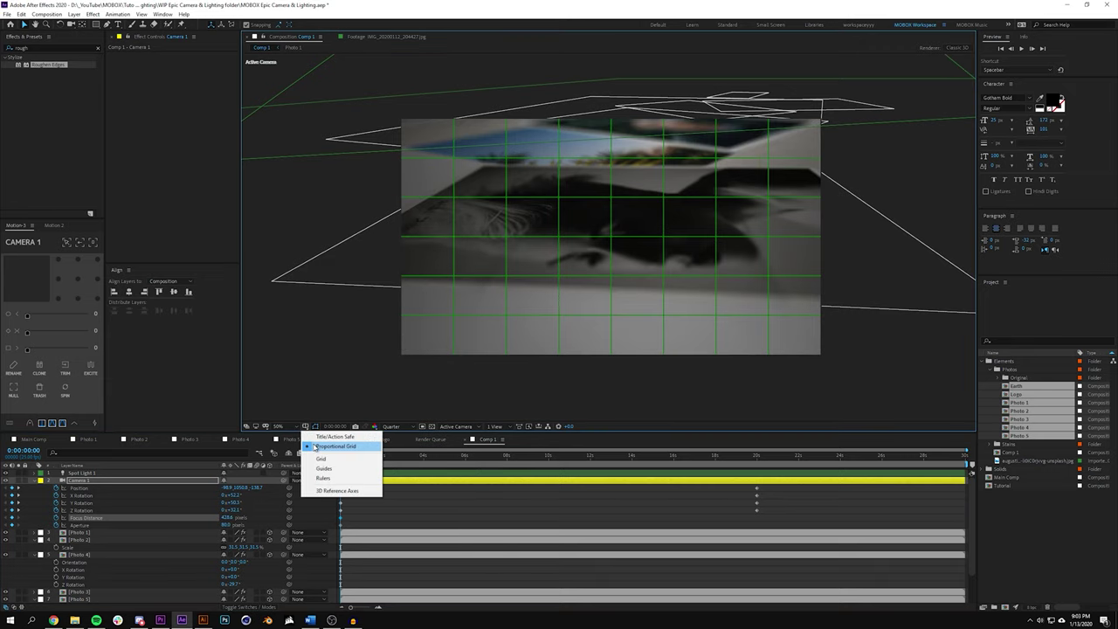
left_click(332, 458)
left_click(397, 428)
left_click(402, 461)
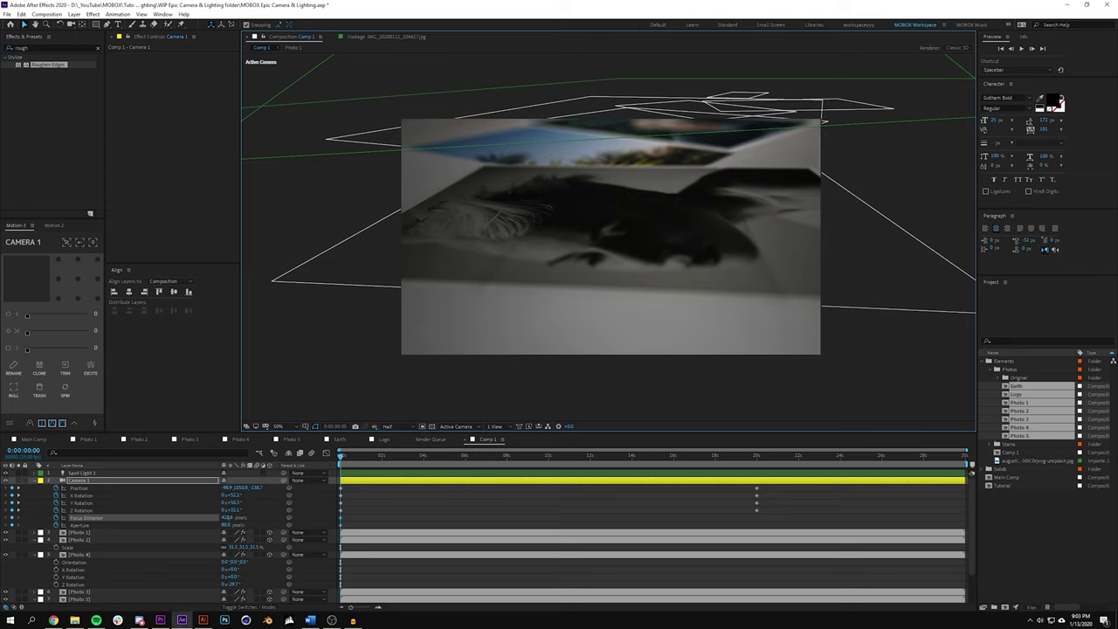
left_click_drag(225, 517, 187, 517)
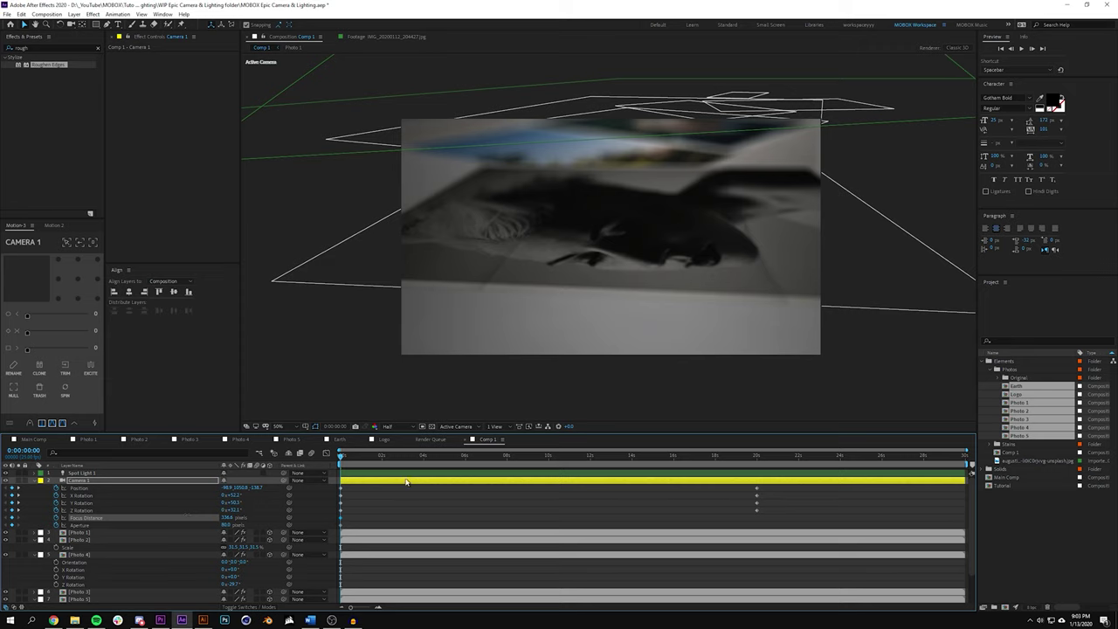
- Set Camera 1's Aperture to 70 pixels
left_click(394, 506)
key("Tab")
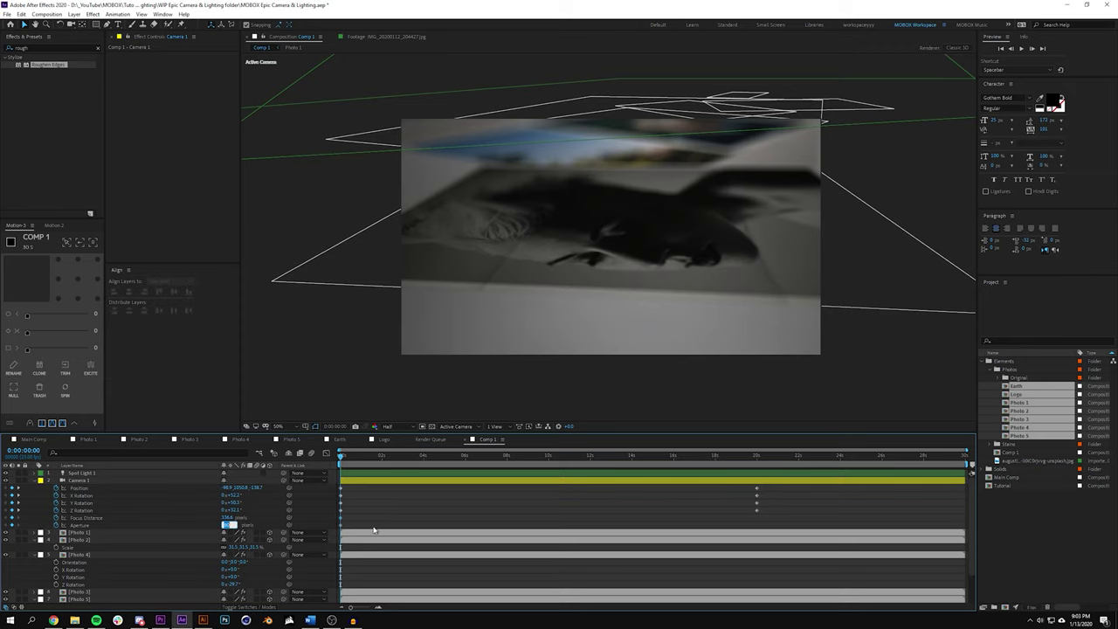
key("Return")
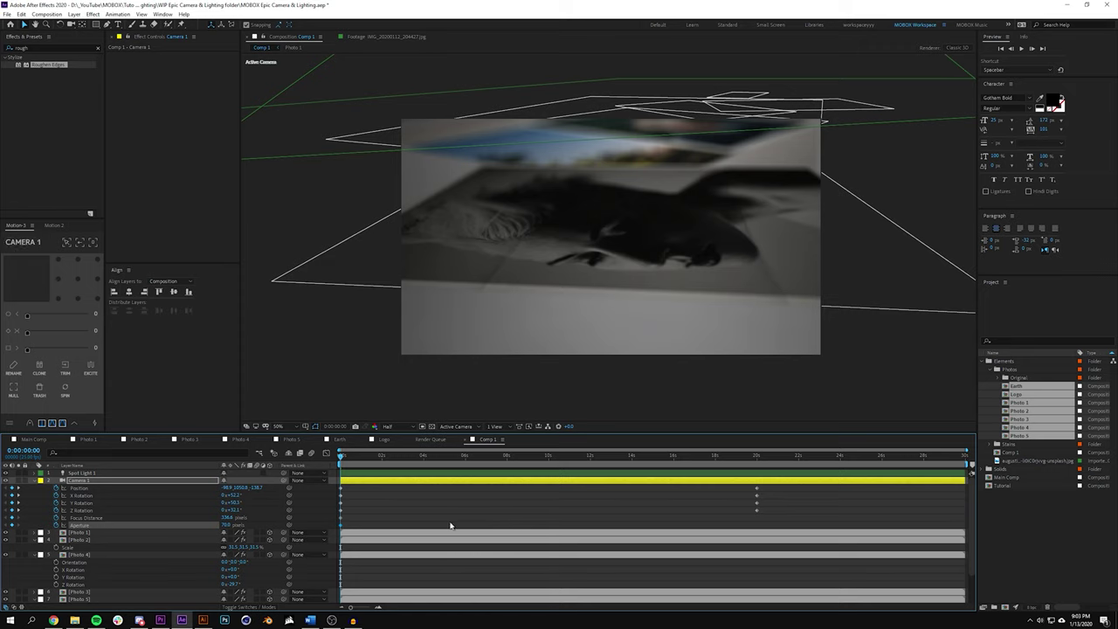
left_click(365, 481)
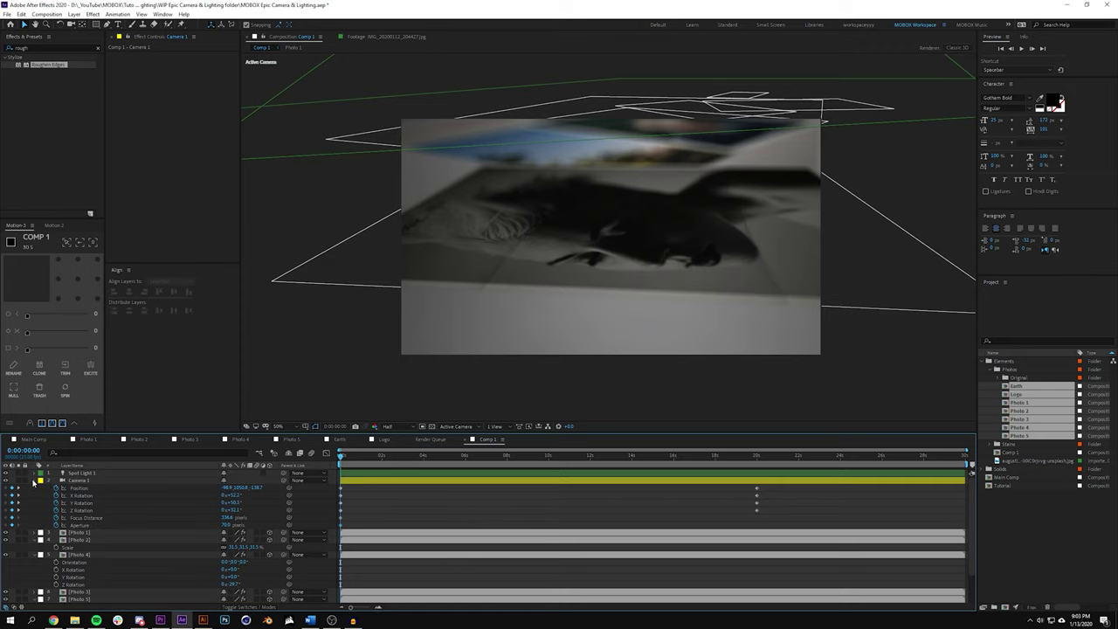
- Change Camera 1's Iris Shape from Fast Rectangle to Hexagon and scrub through the move
left_click(33, 481)
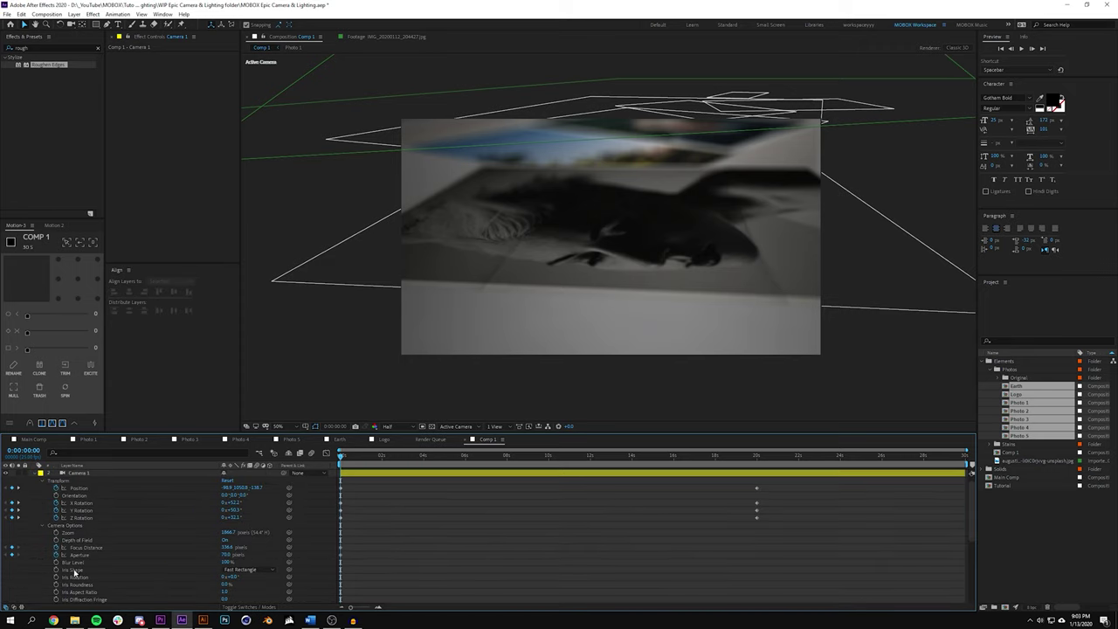
left_click(238, 569)
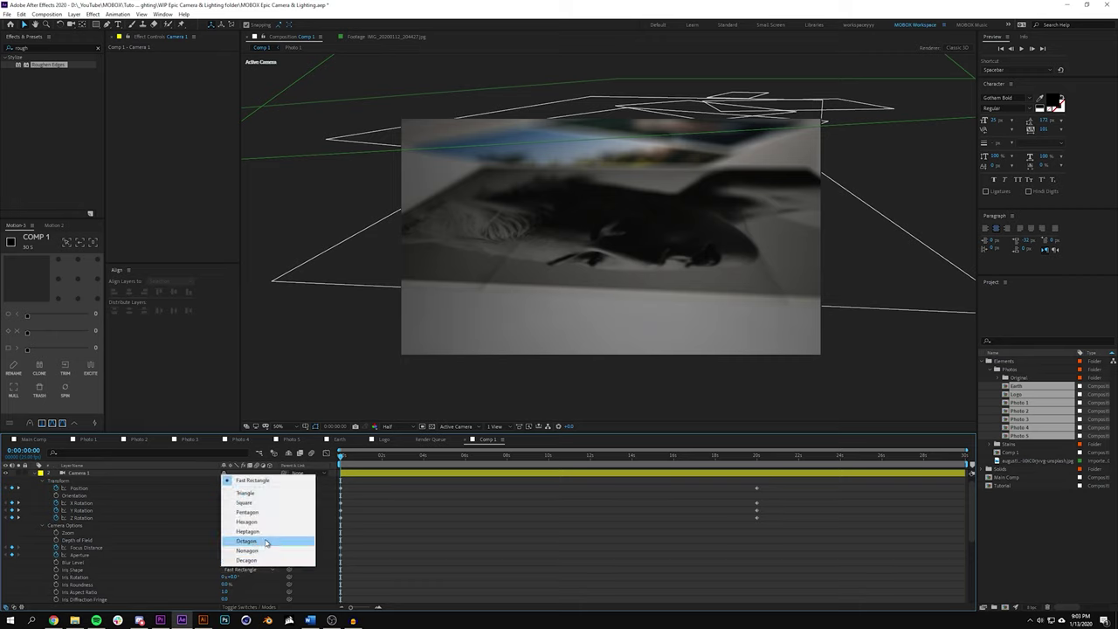
left_click(271, 527)
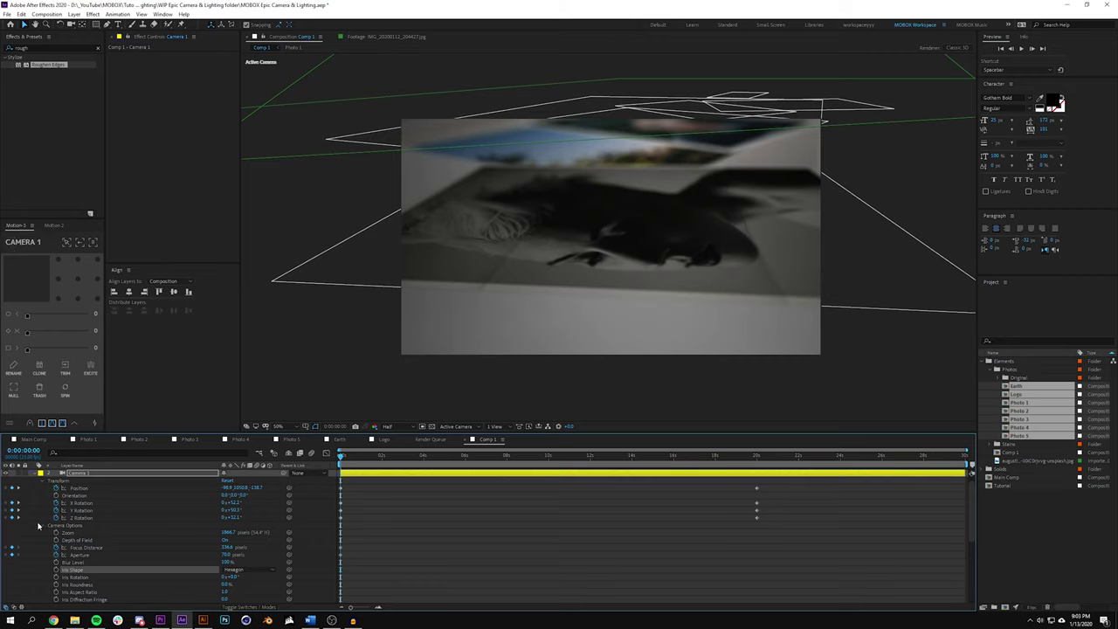
left_click(43, 526)
left_click(457, 498)
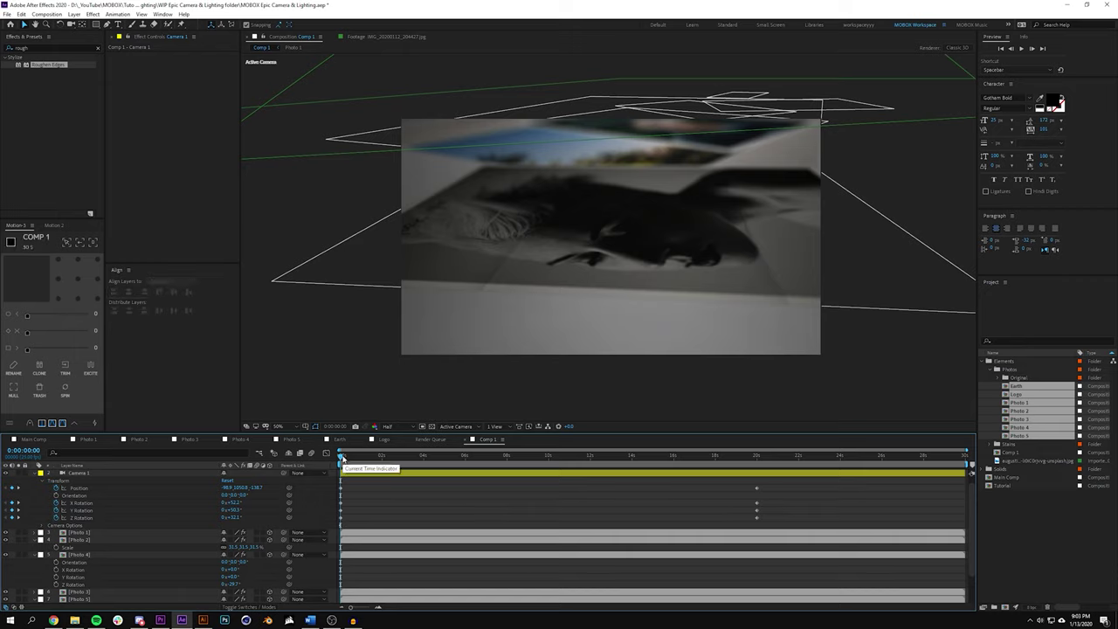
left_click_drag(342, 457, 675, 476)
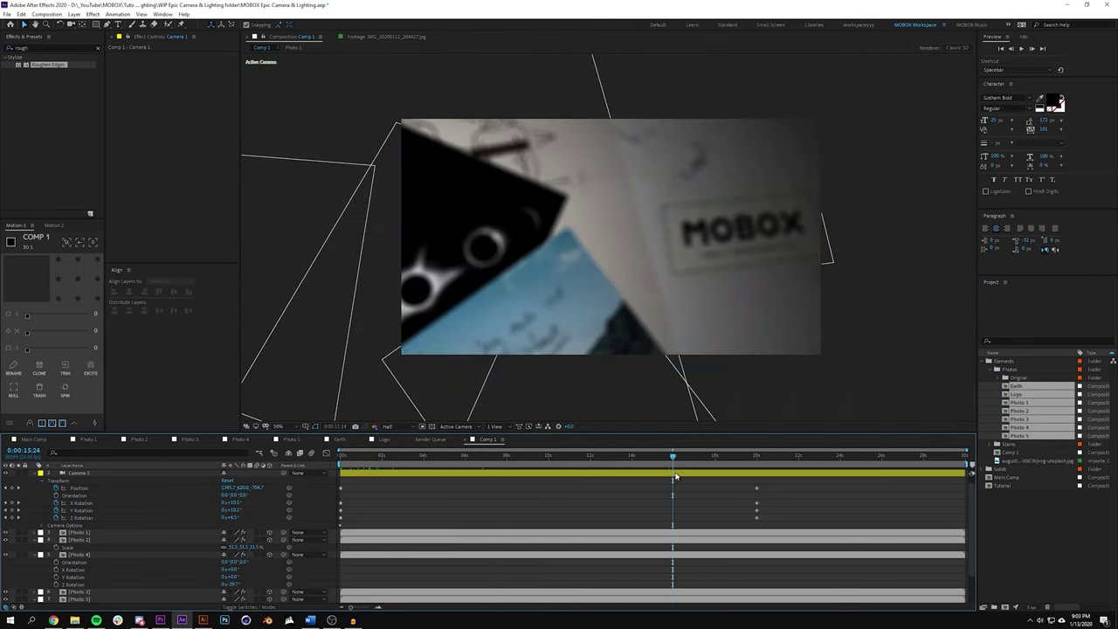
- At the 20-second keyframe, raise Focus Distance to sharpen the logo, previewing at Full resolution
key("k")
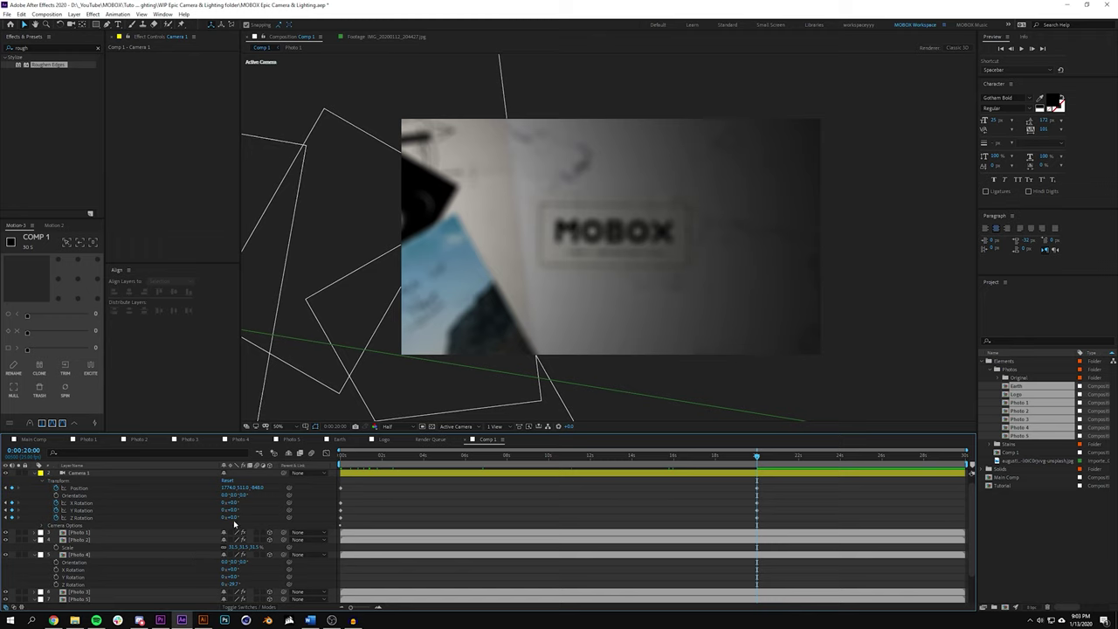
left_click(100, 474)
key("u")
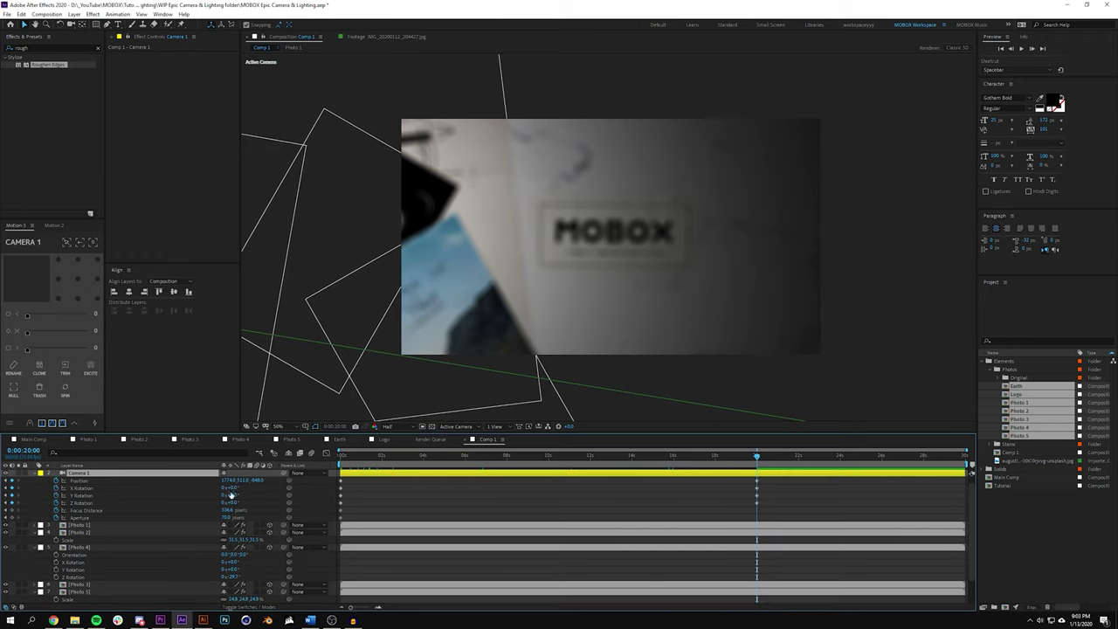
left_click_drag(225, 512, 304, 509)
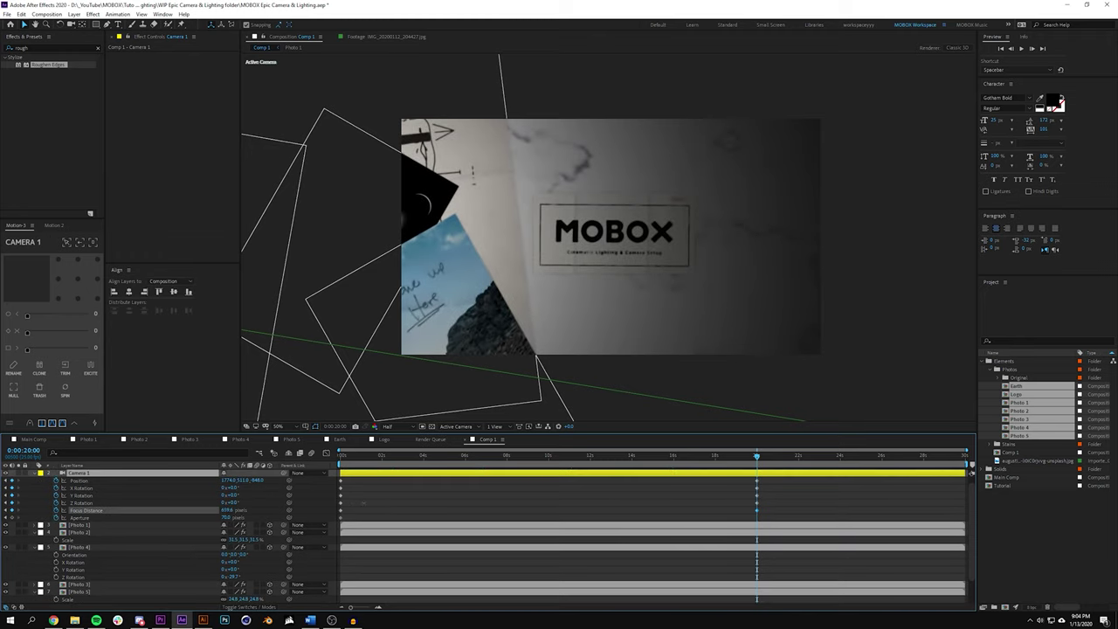
scroll(487, 316, "up", 4)
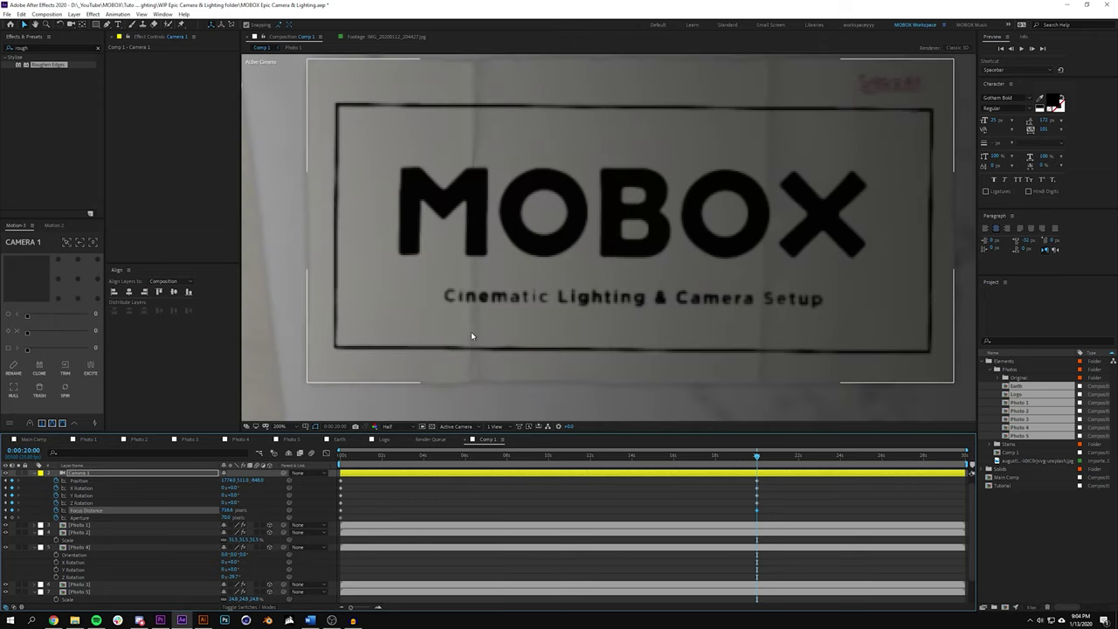
scroll(471, 331, "down", 2)
left_click(387, 427)
left_click(394, 446)
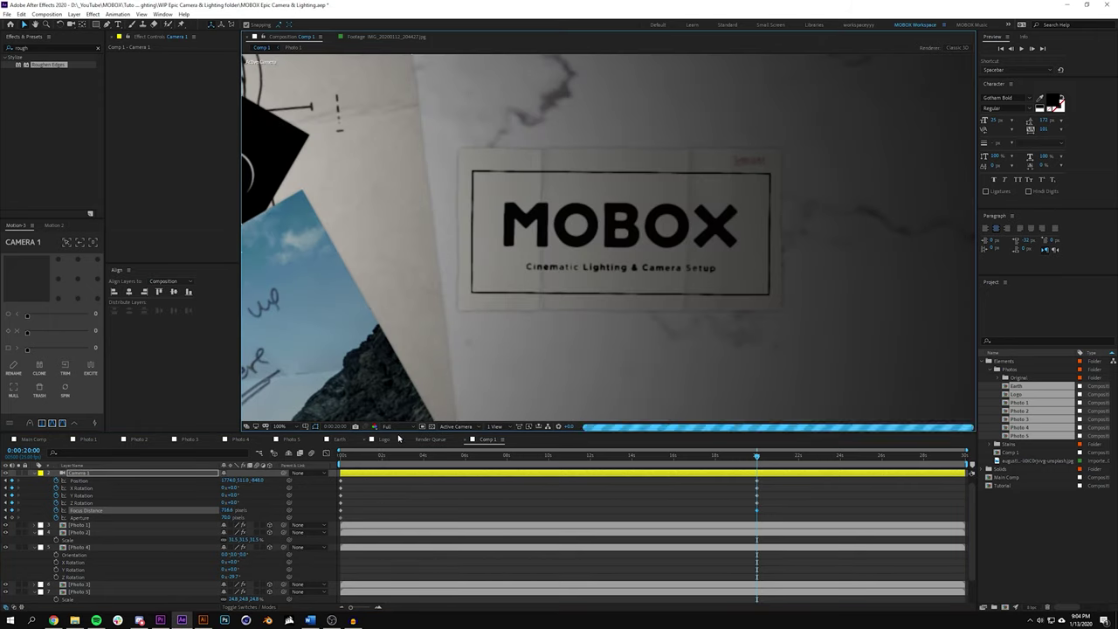
- In Top view, push Focus Distance to about 947.6 onto the logo, then return to Active Camera
left_click(495, 426)
left_click(456, 426)
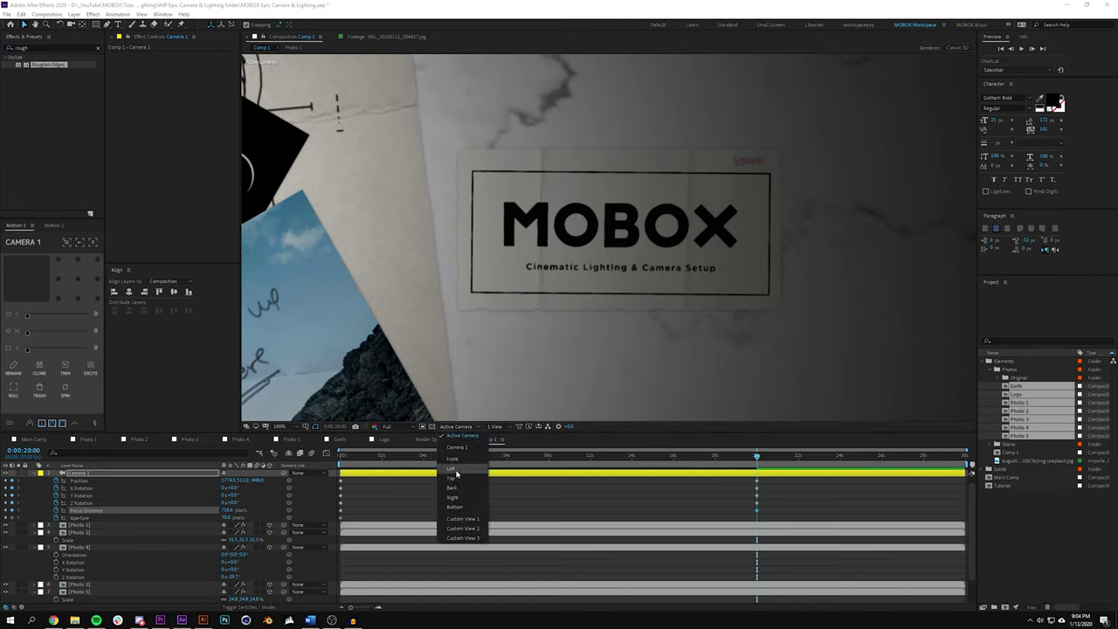
left_click(454, 478)
scroll(602, 332, "down", 3)
scroll(726, 284, "up", 5)
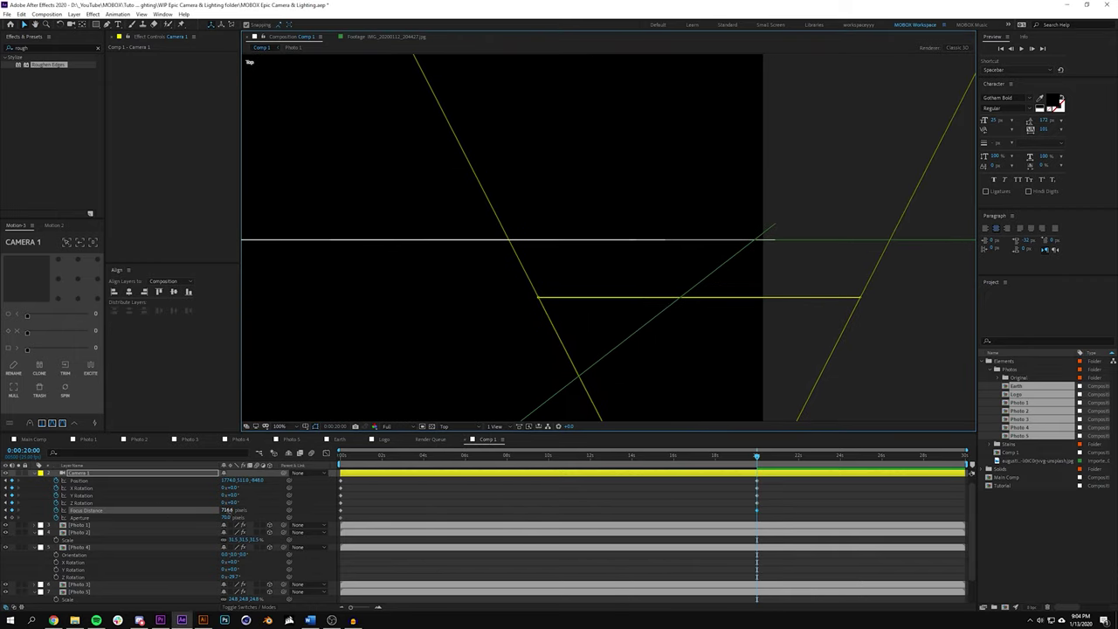
left_click_drag(230, 509, 276, 505)
left_click(446, 426)
left_click(461, 438)
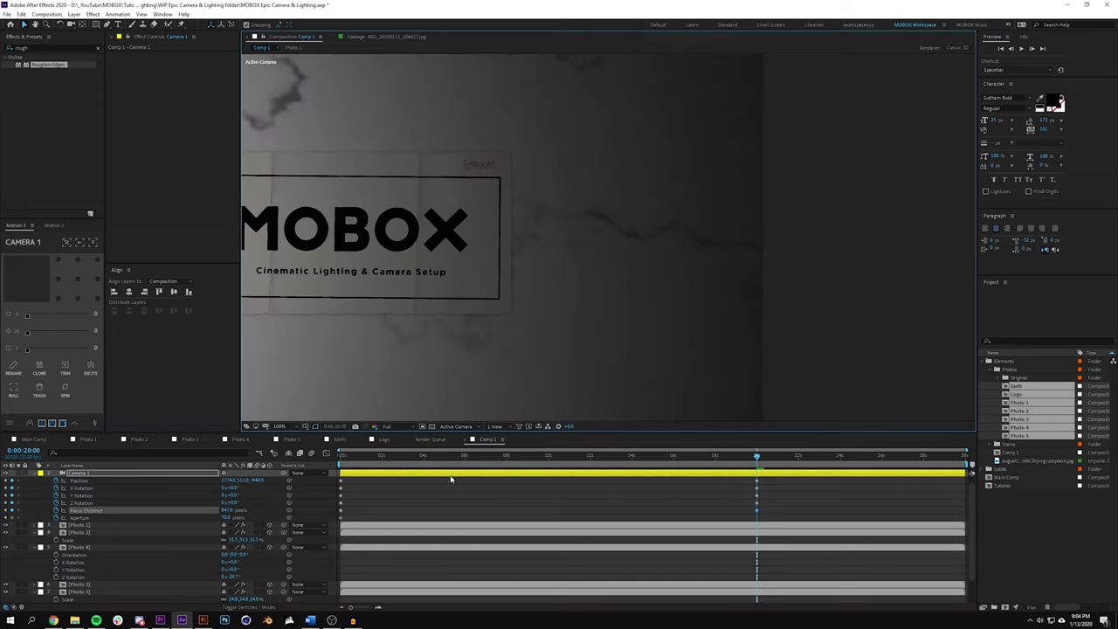
scroll(525, 376, "up", 2)
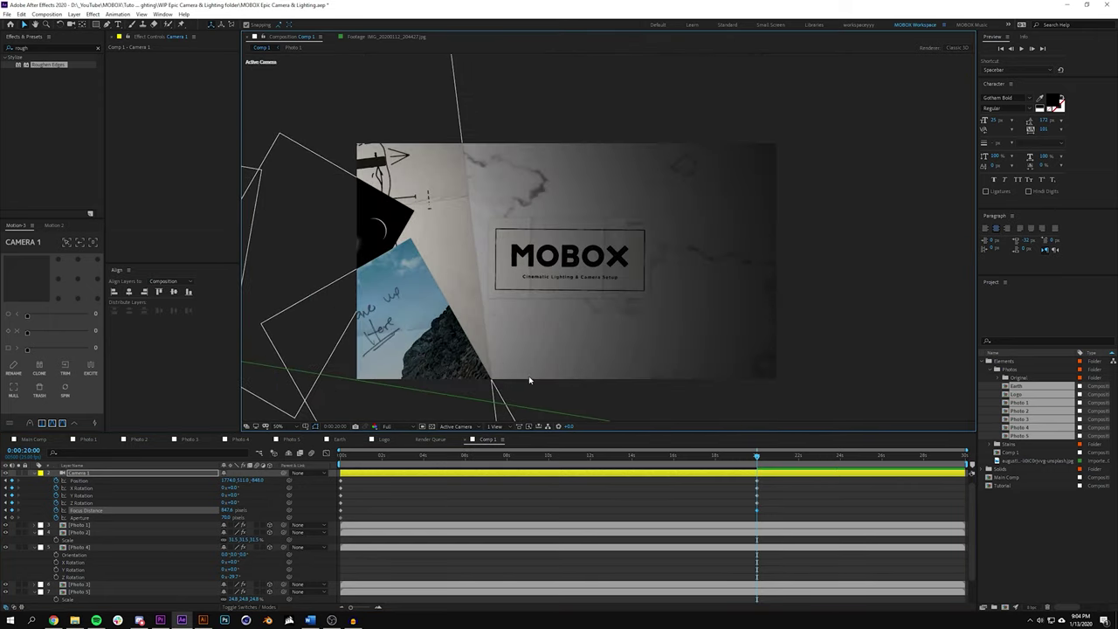
left_click_drag(756, 457, 341, 455)
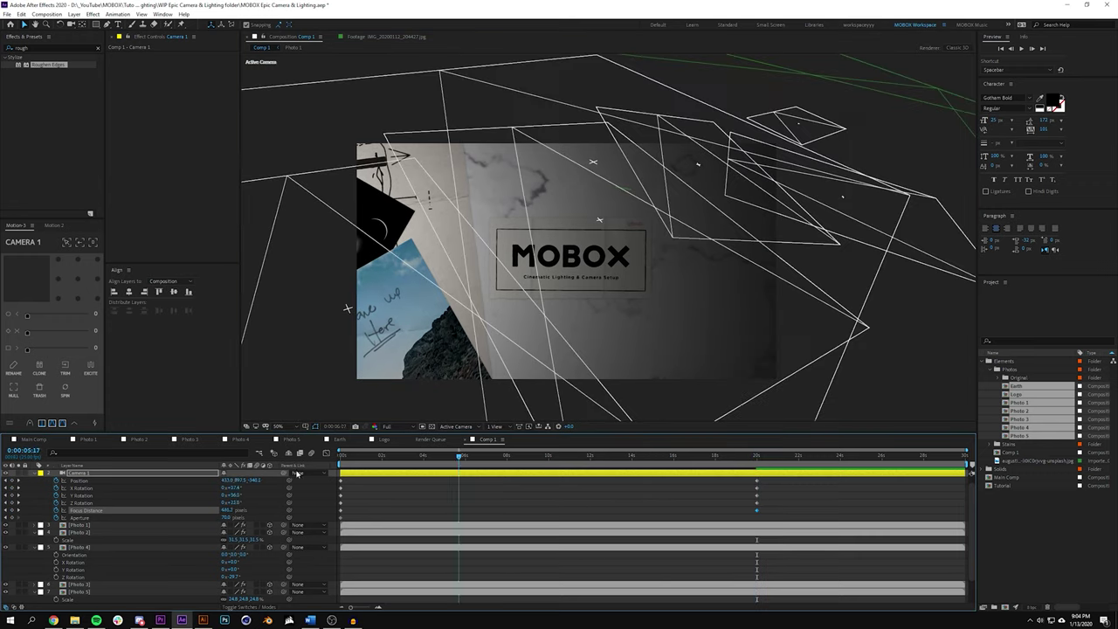
- Preview the camera move at Quarter resolution, ending on the sharp MOBOX card
left_click(385, 426)
left_click(395, 476)
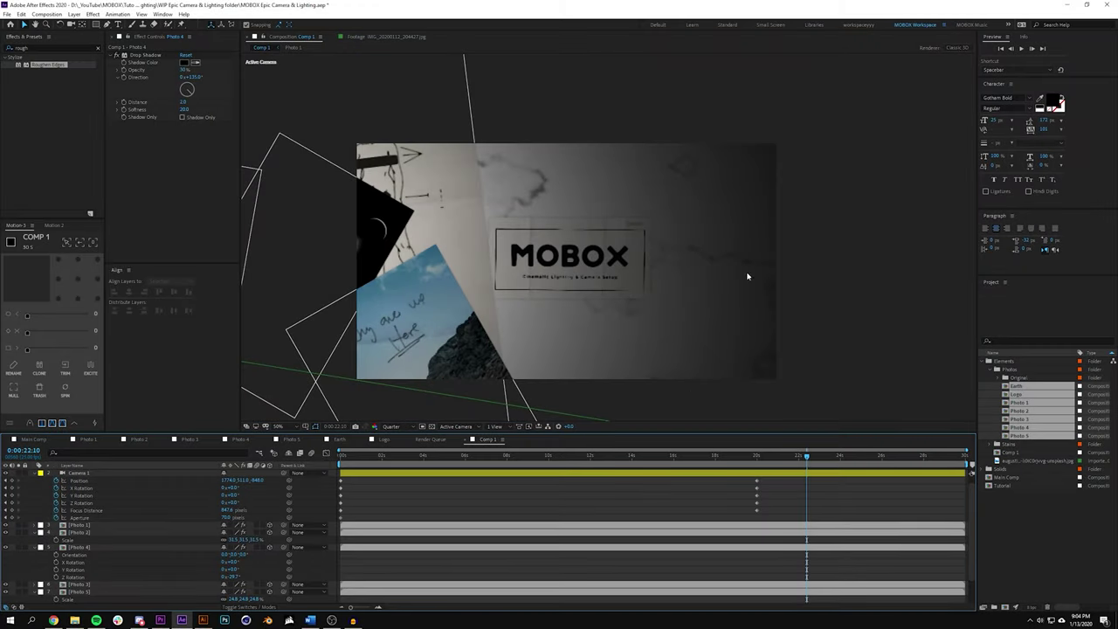
scroll(747, 251, "down", 2)
scroll(174, 533, "down", 3)
left_click(77, 540)
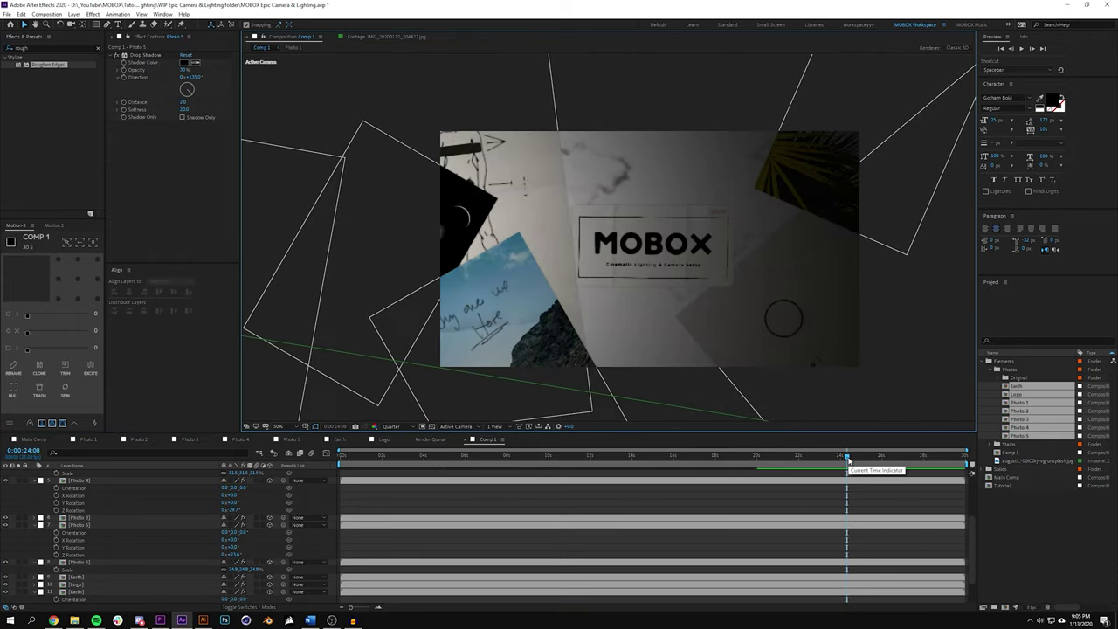
- At the composition start, collapse the expanded properties of the camera, photo and Earth layers
left_click_drag(845, 458, 245, 481)
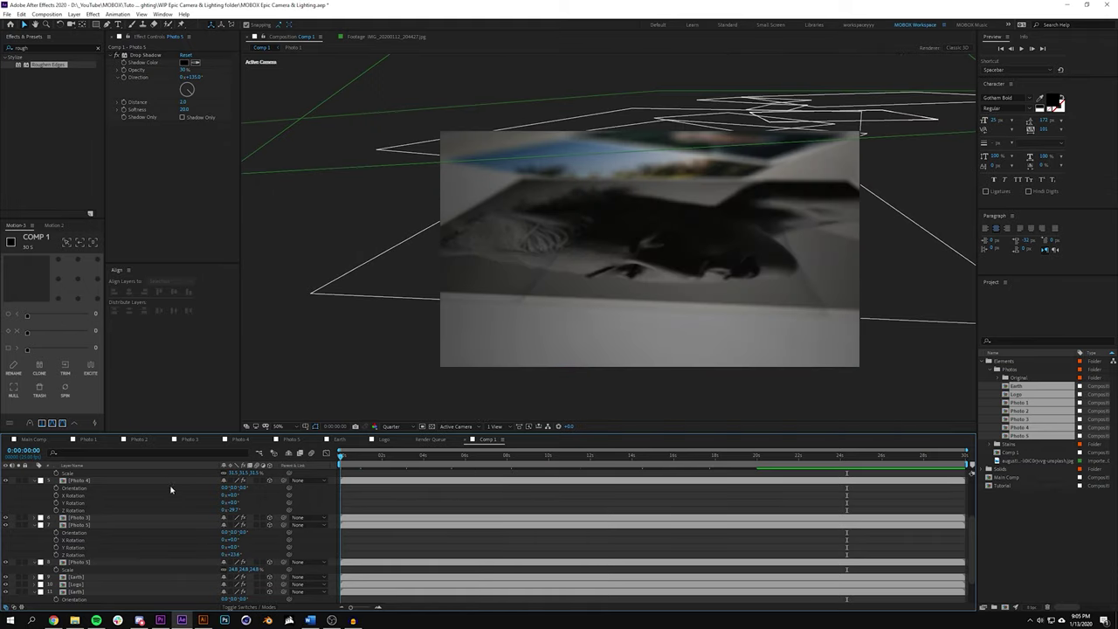
scroll(38, 494, "up", 3)
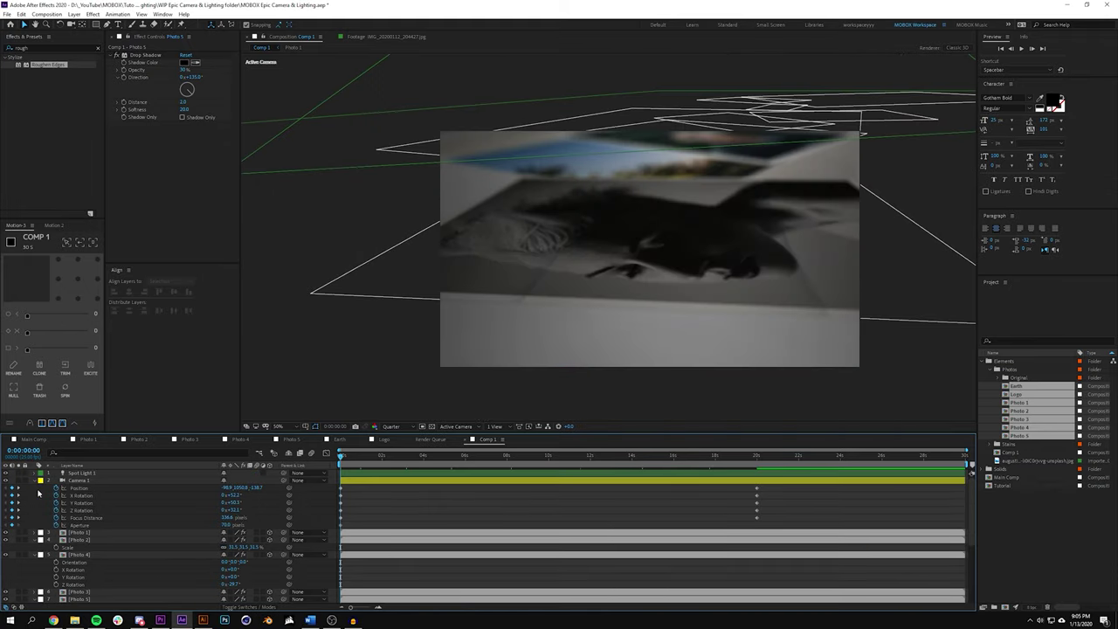
left_click(35, 480)
left_click(35, 496)
left_click(35, 502)
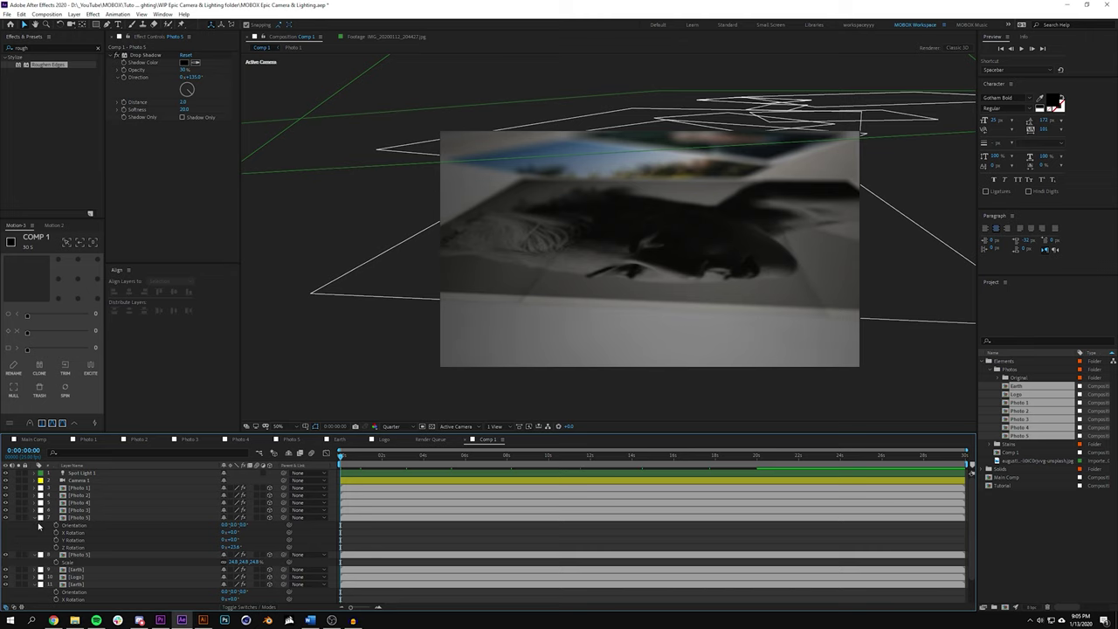
left_click(35, 518)
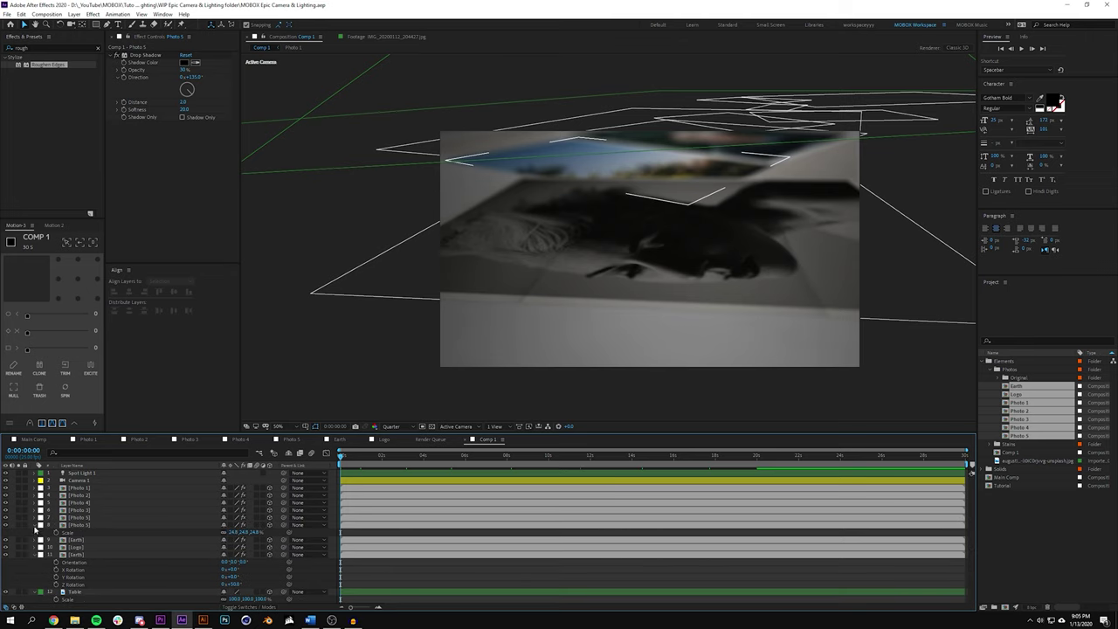
left_click(34, 525)
left_click(35, 548)
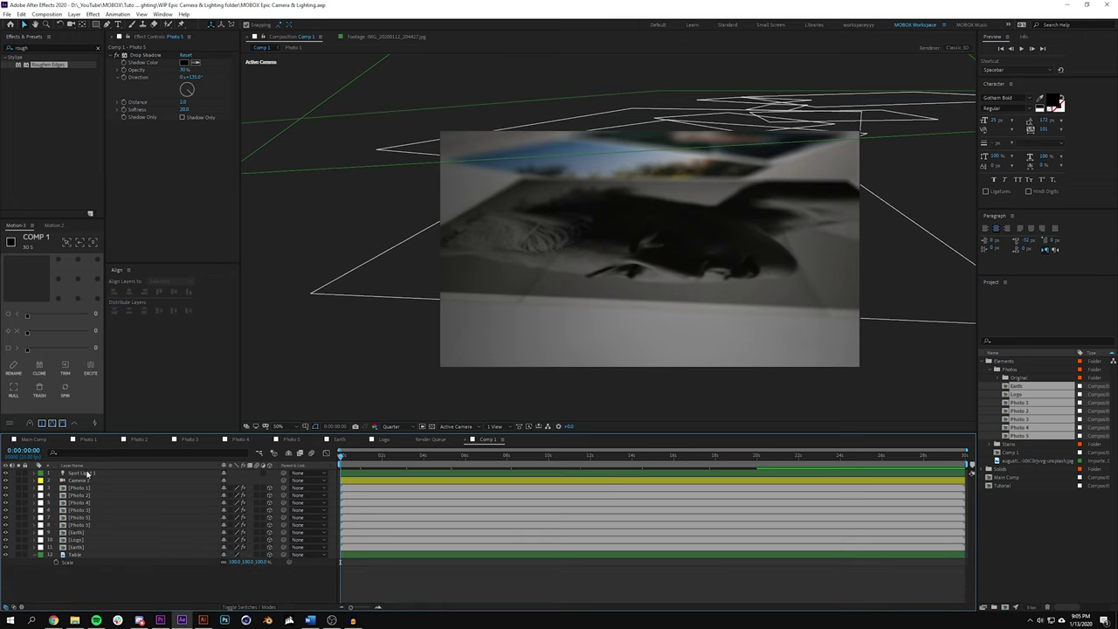
- Add starting keyframes to Spot Light 1's Point of Interest and Position
left_click(87, 473)
left_click(35, 473)
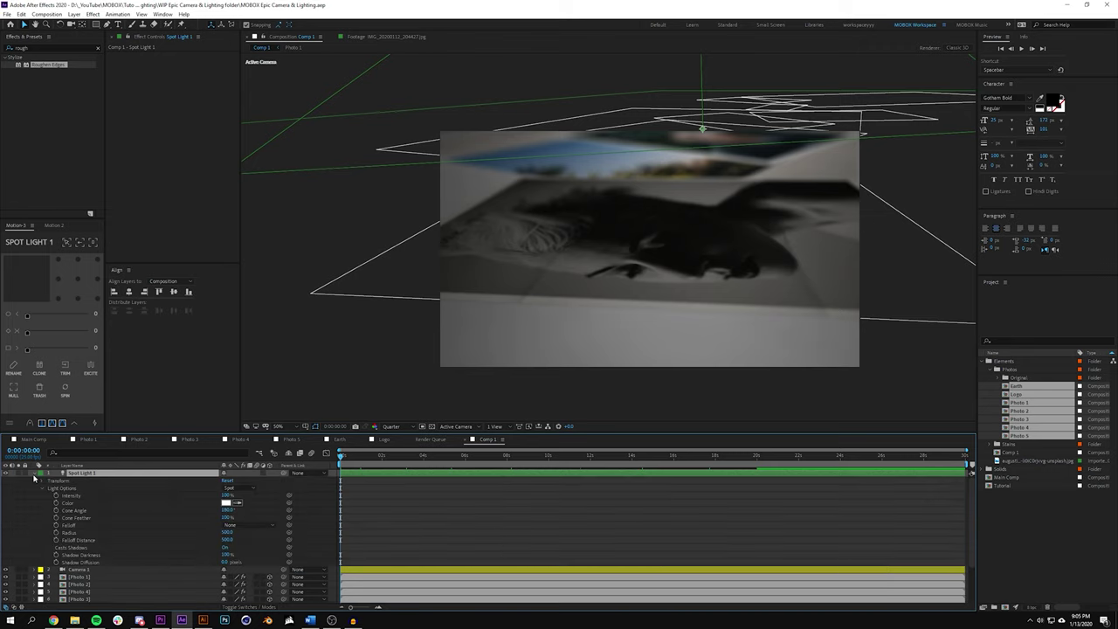
left_click(43, 488)
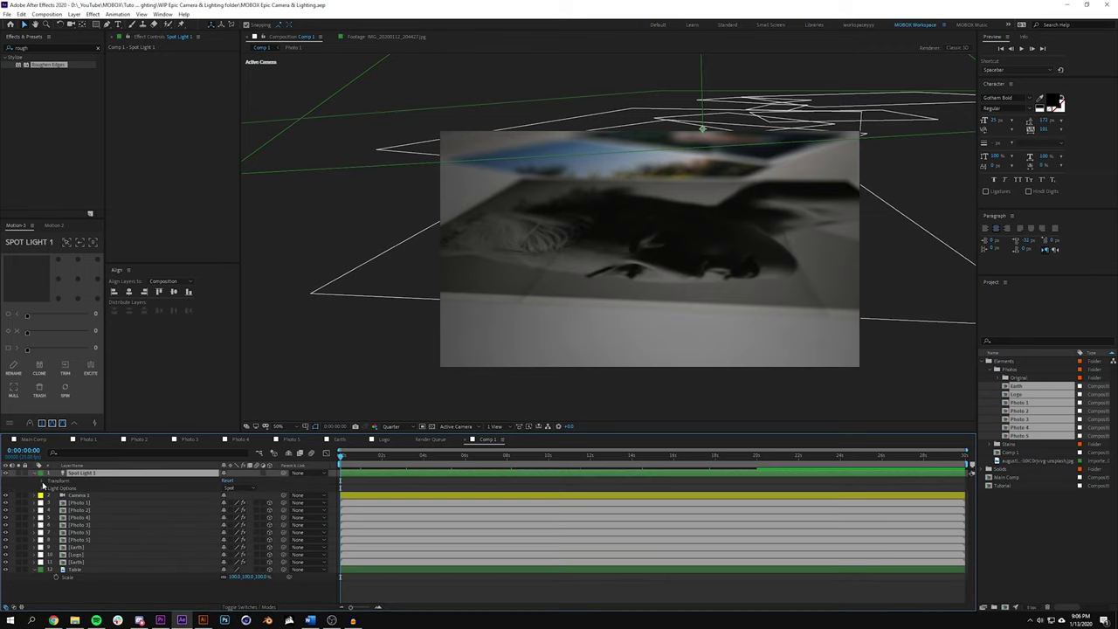
left_click(42, 489)
left_click(41, 488)
left_click(41, 481)
left_click(56, 489)
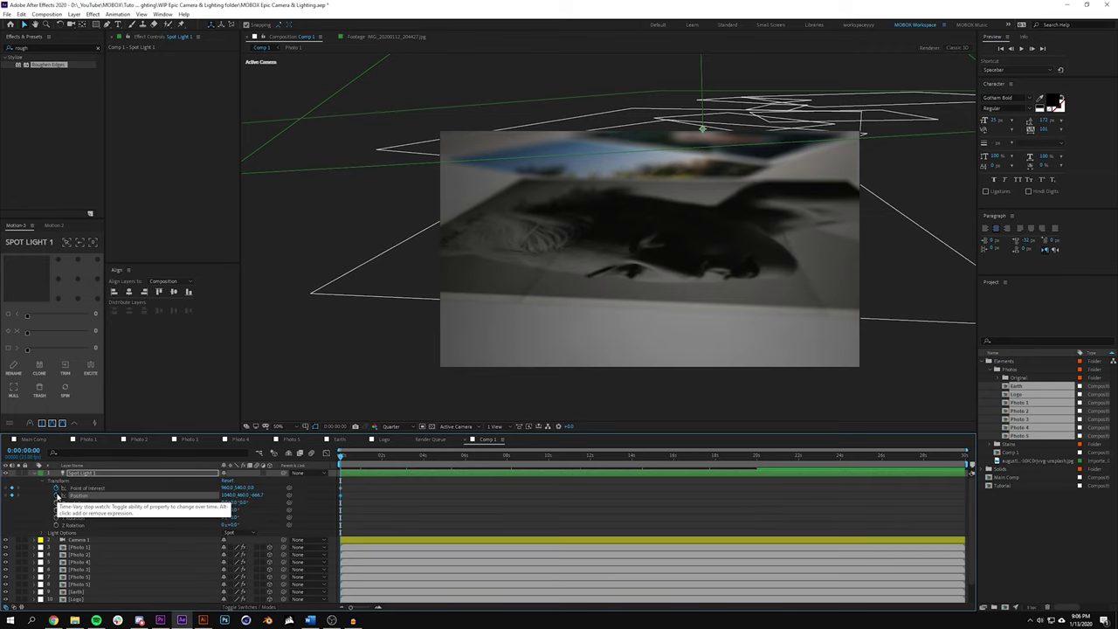
left_click(56, 496)
key("u")
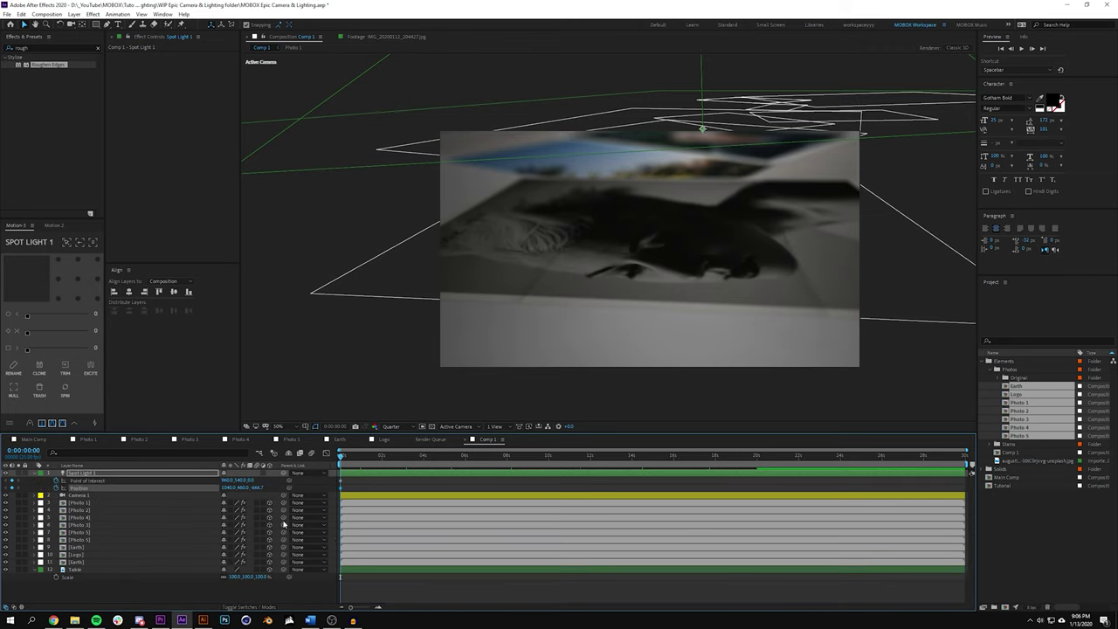
left_click(138, 496)
- Review Camera 1's 20-second keyframes and split the viewer into 4 Views
key("u")
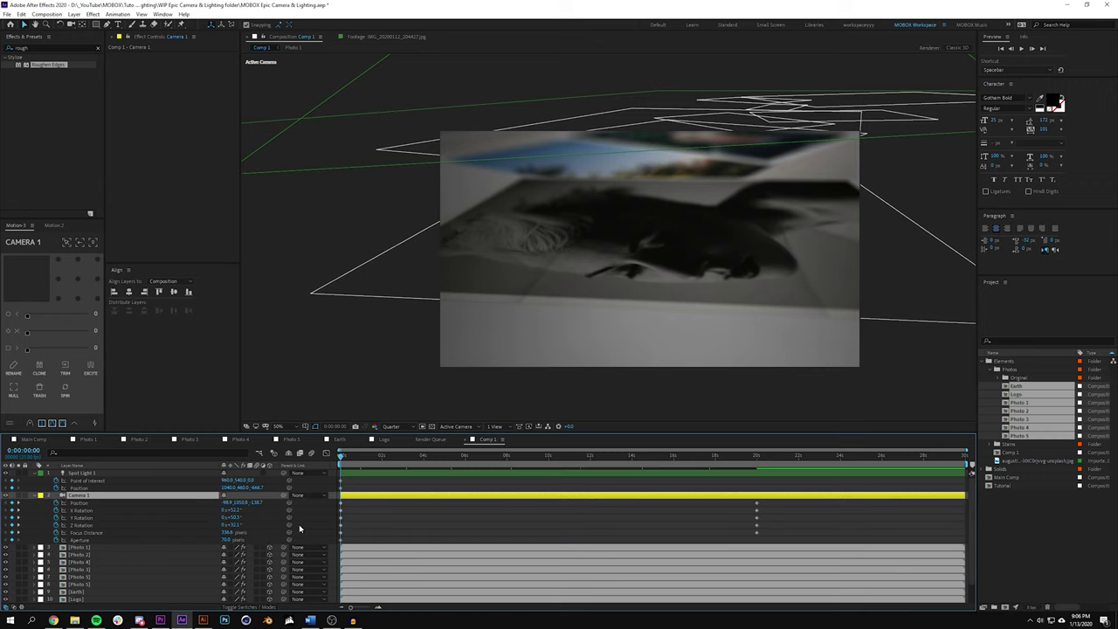
key("k")
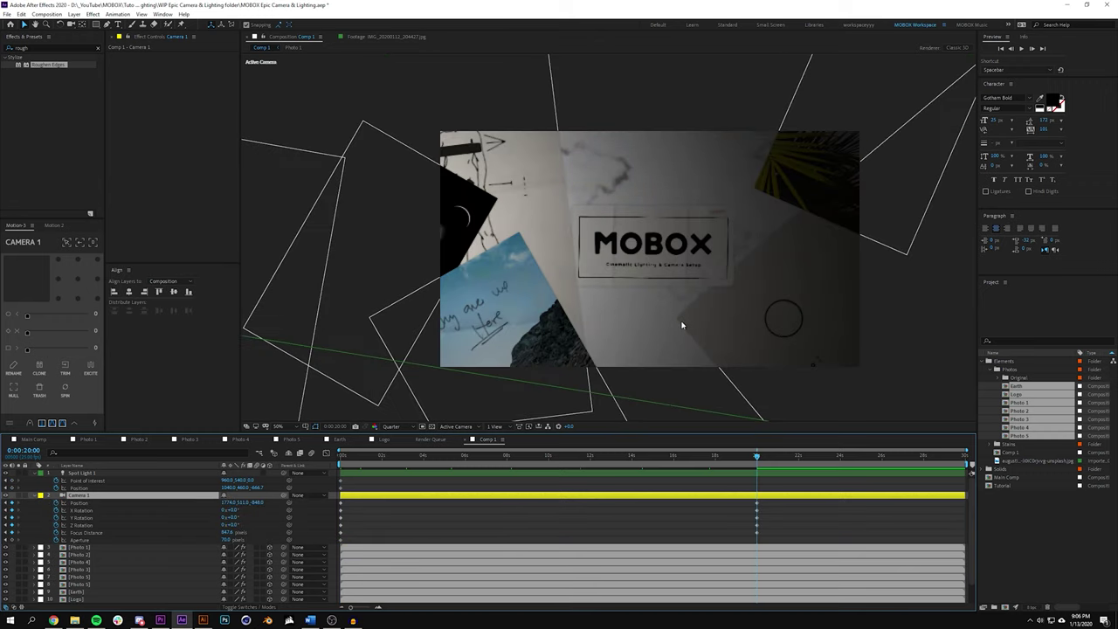
scroll(682, 325, "down", 10)
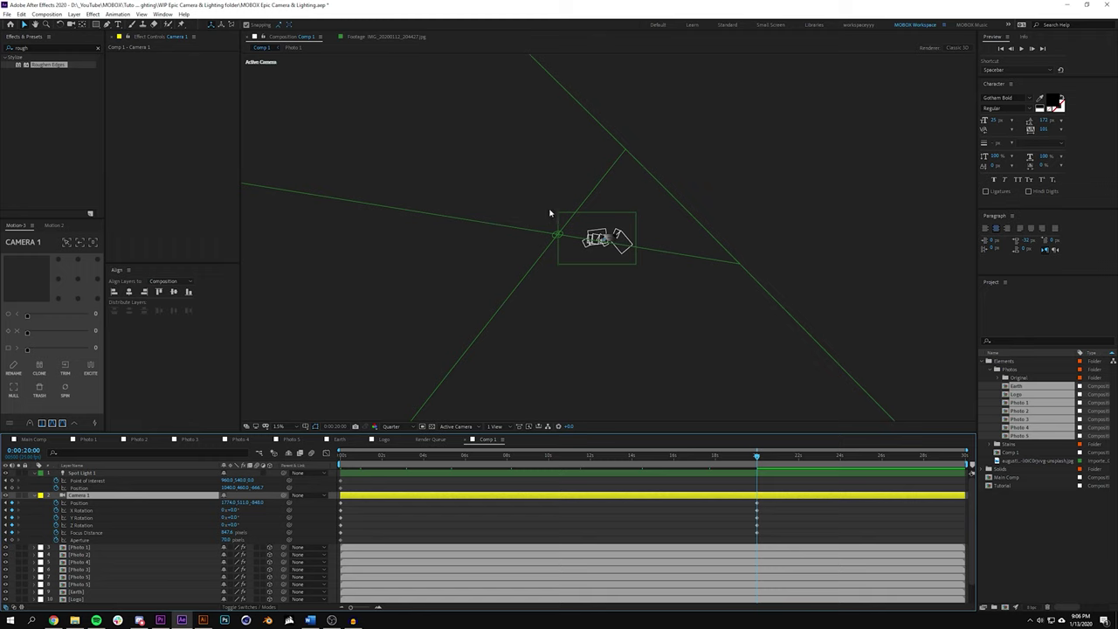
scroll(550, 212, "up", 2)
left_click(414, 228)
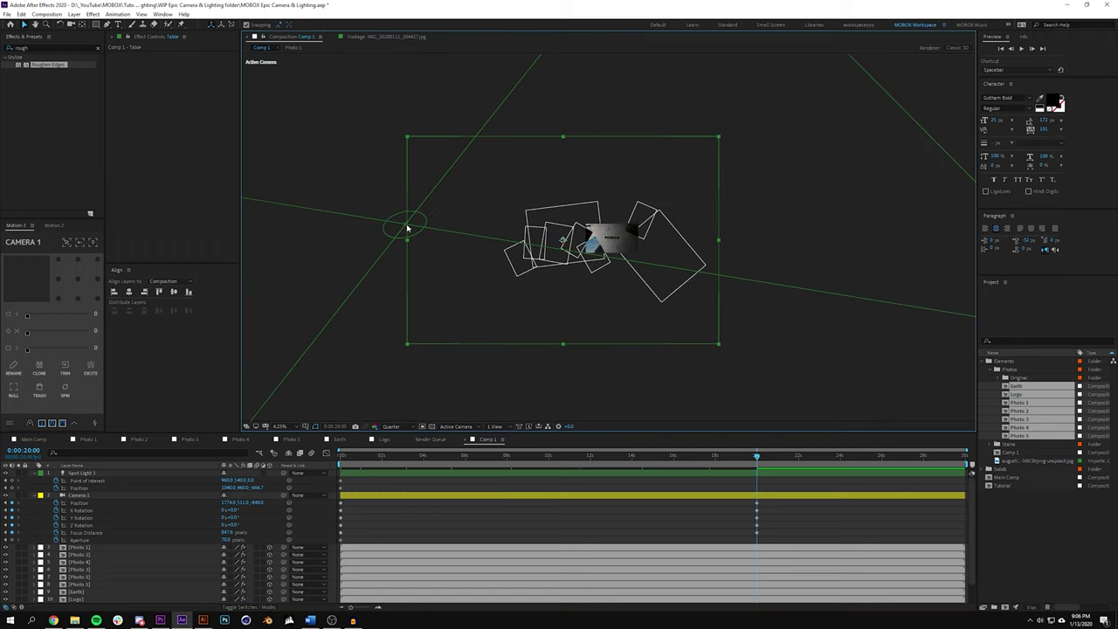
left_click(506, 426)
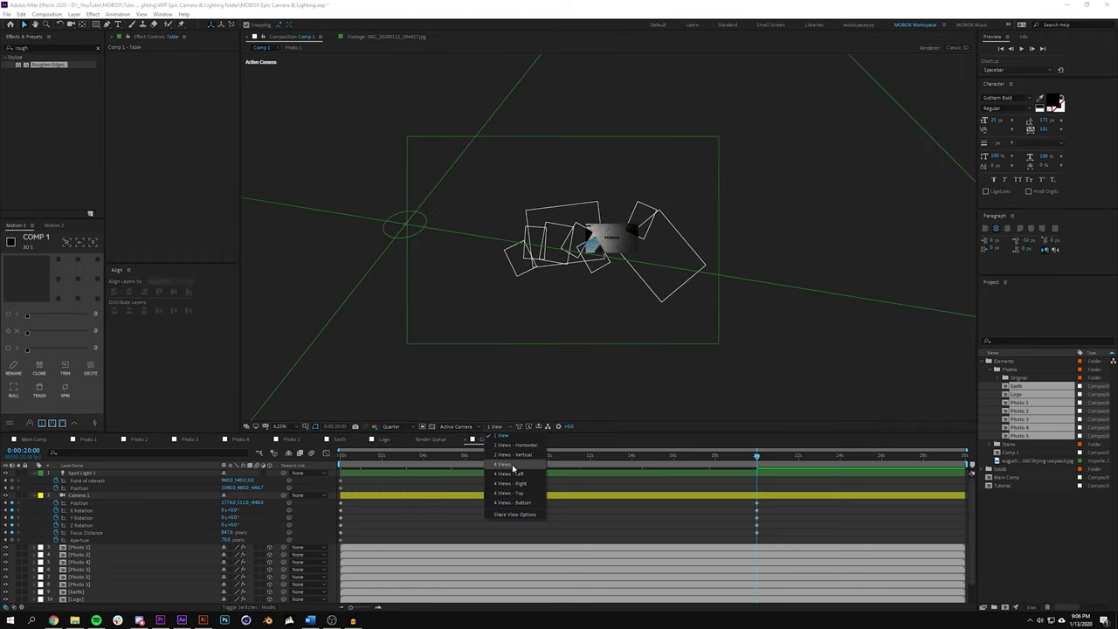
left_click(512, 465)
- Select Spot Light 1 and drag its point of interest right in the top view
scroll(792, 301, "down", 1)
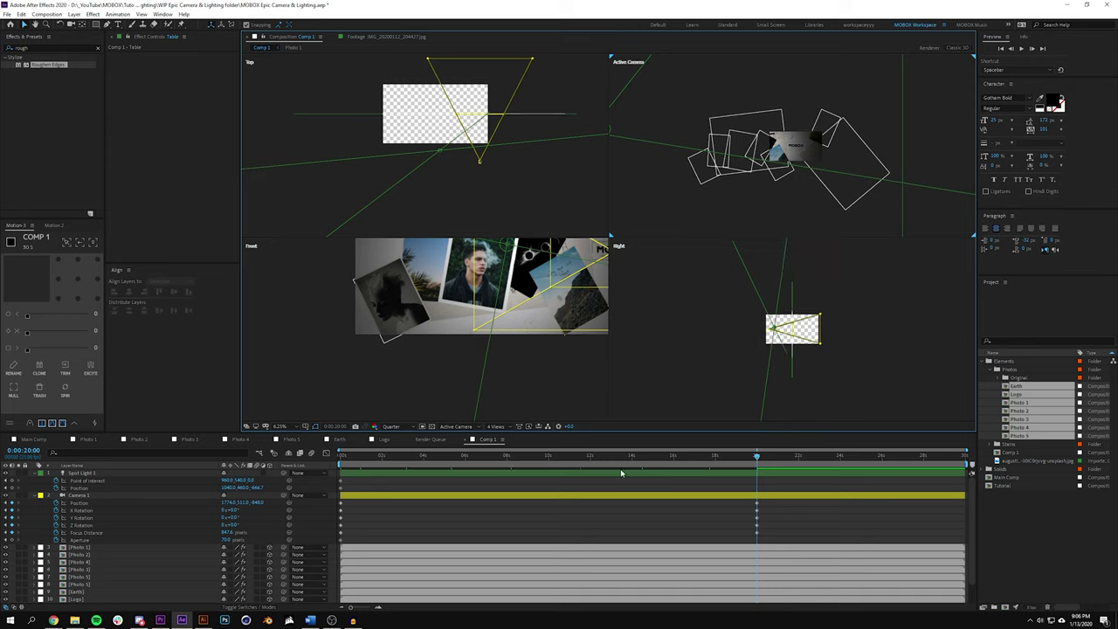
left_click(87, 473)
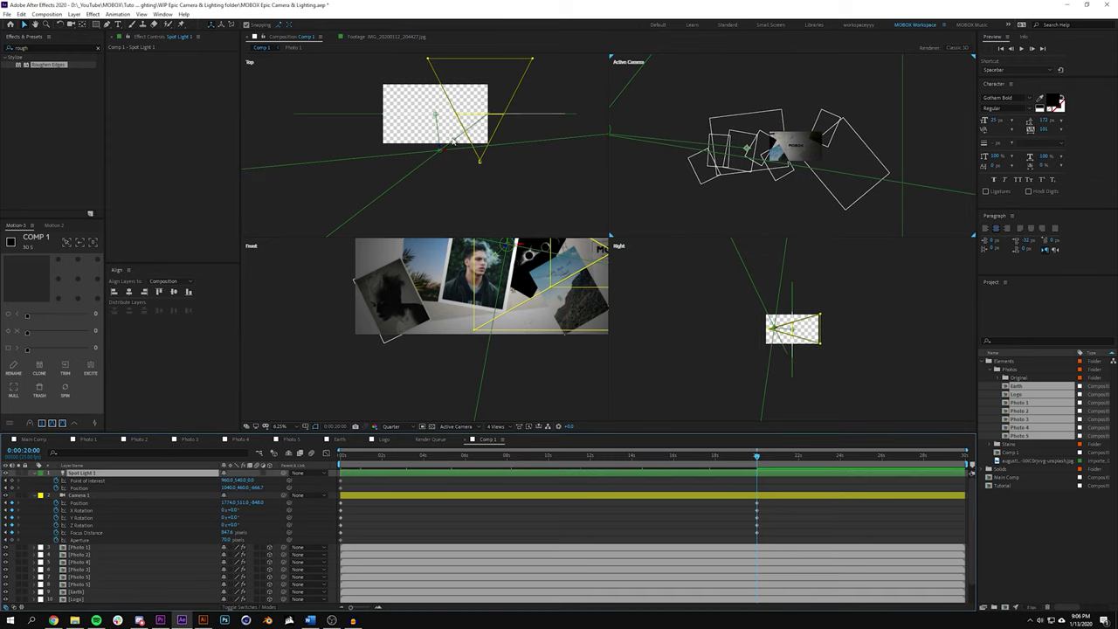
scroll(453, 141, "up", 2)
scroll(440, 149, "down", 1)
scroll(766, 166, "down", 2)
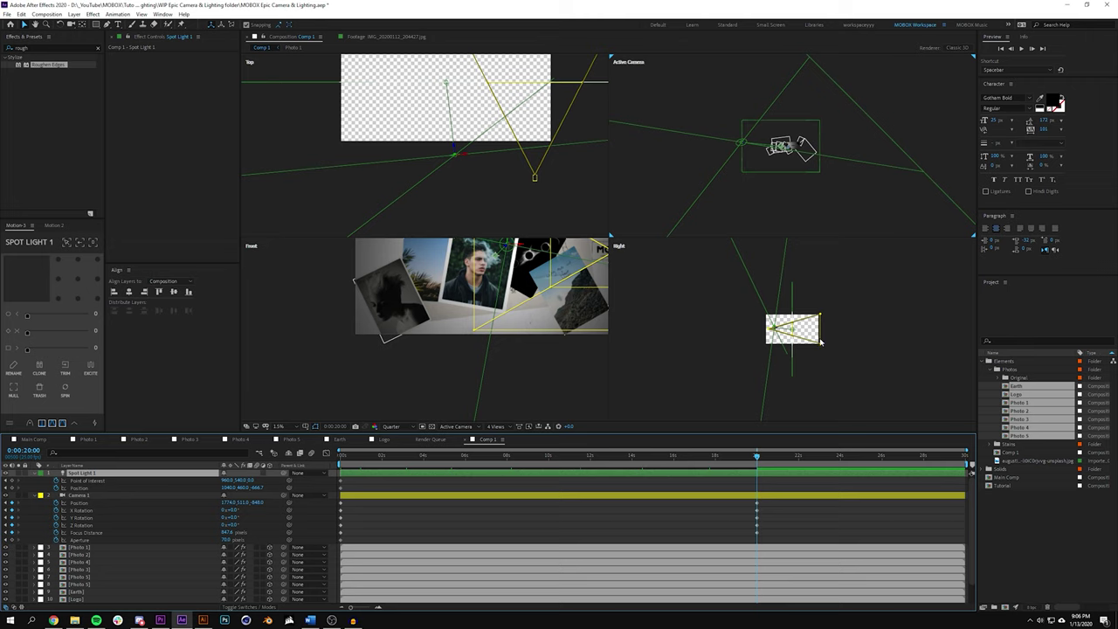
scroll(818, 344, "up", 2)
scroll(740, 330, "up", 1)
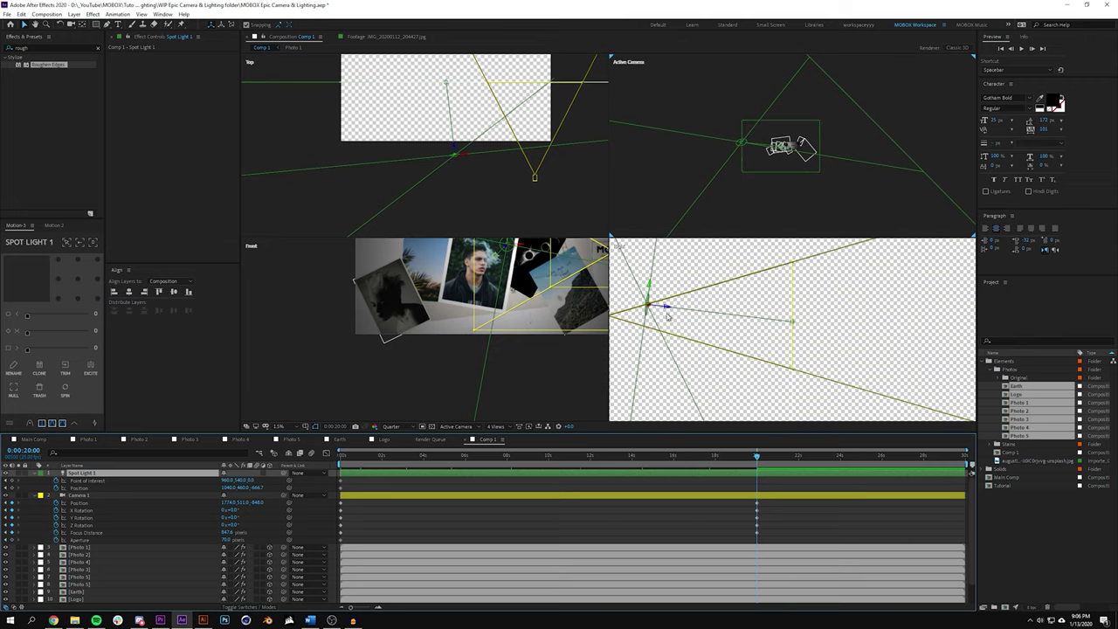
scroll(768, 319, "down", 2)
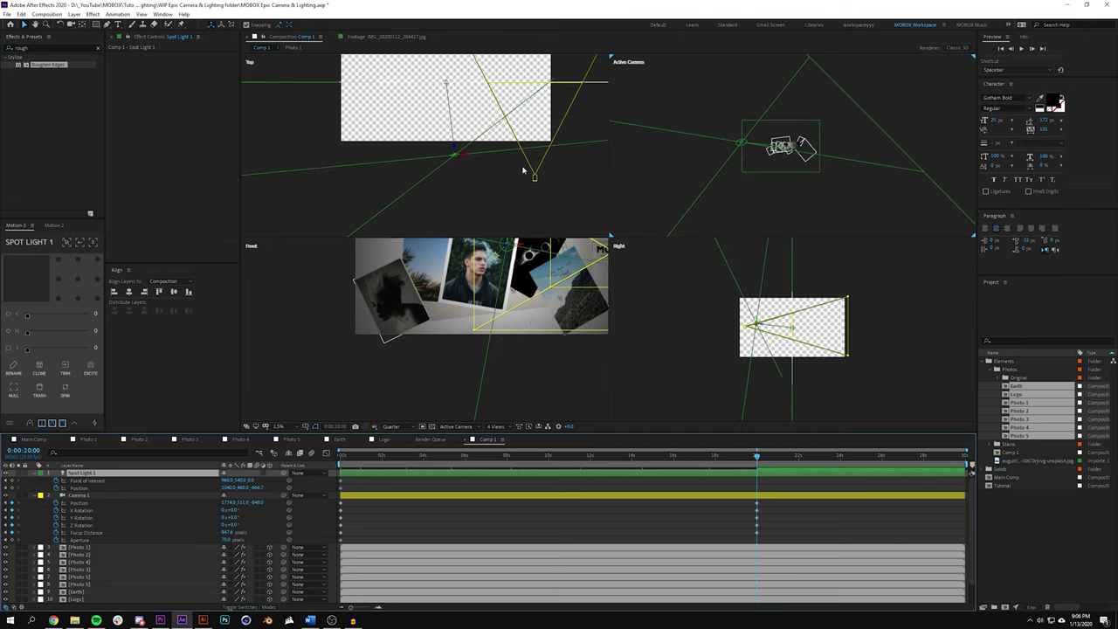
scroll(542, 288, "down", 3)
scroll(493, 306, "up", 3)
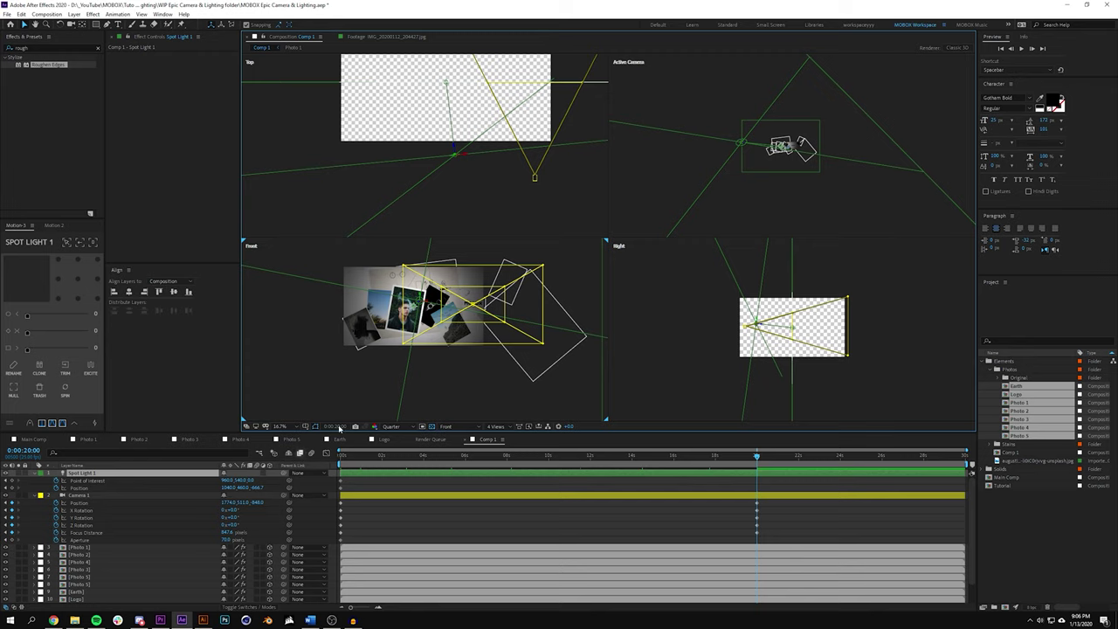
left_click_drag(465, 155, 555, 138)
scroll(309, 353, "up", 3)
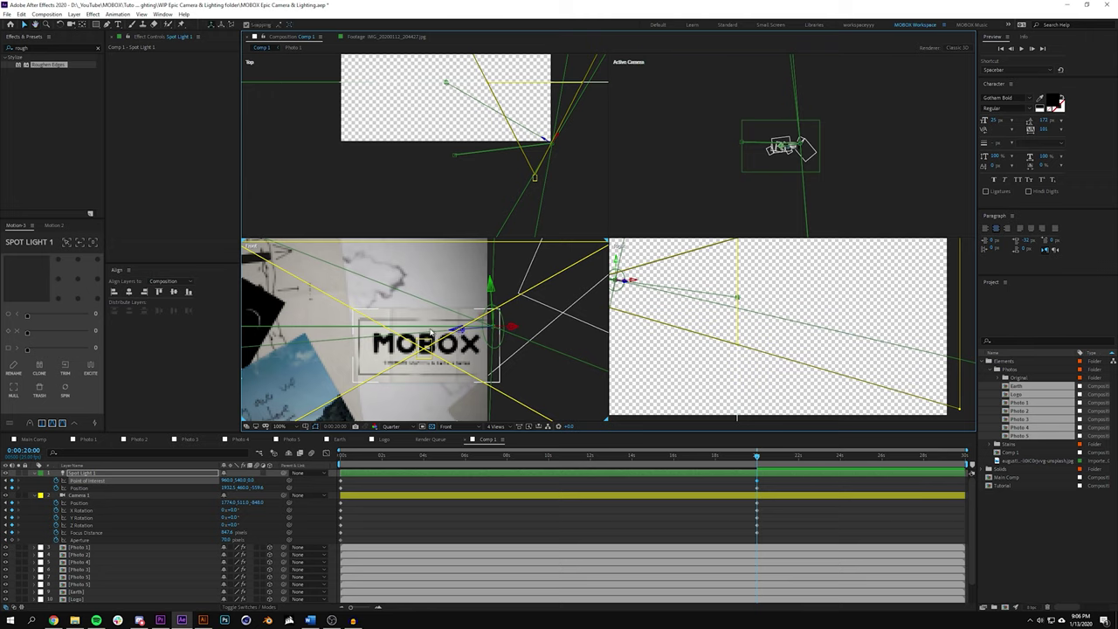
left_click_drag(509, 161, 468, 192)
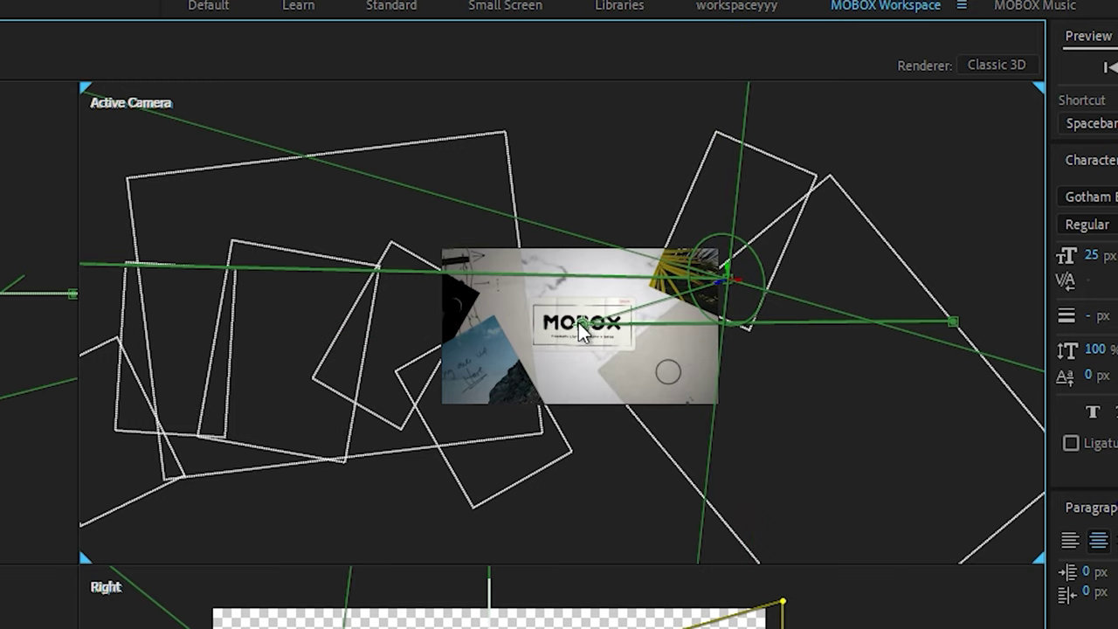
scroll(578, 323, "up", 3)
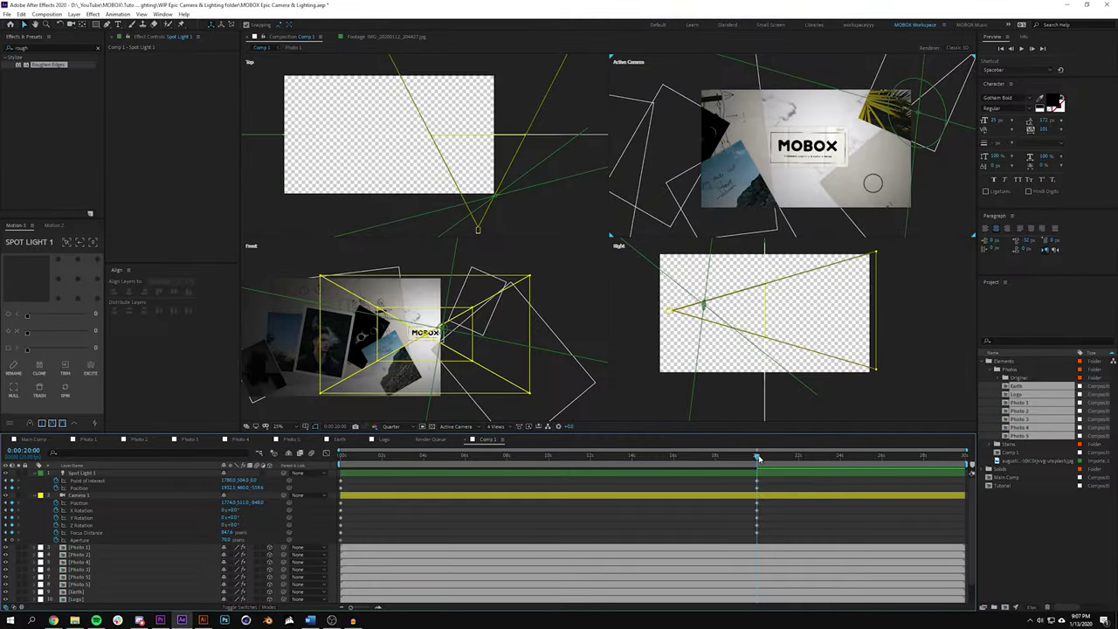
- Set Spot Light 1's starting Point of Interest to 960, 540, then scrub to check the move
key("space")
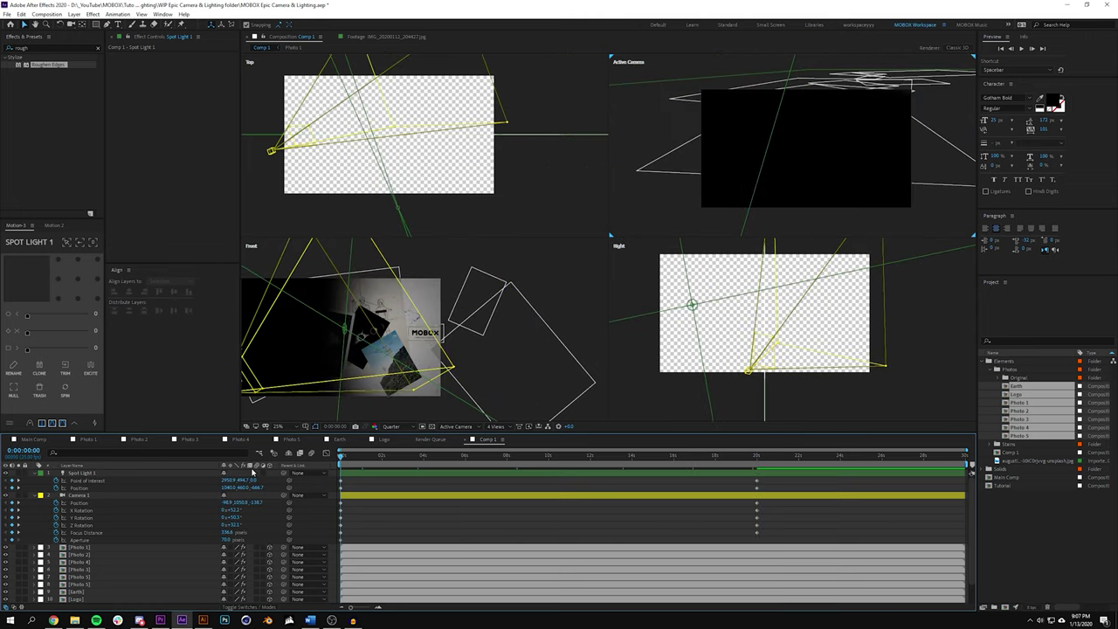
left_click(445, 529)
scroll(781, 159, "down", 2)
scroll(775, 319, "down", 4)
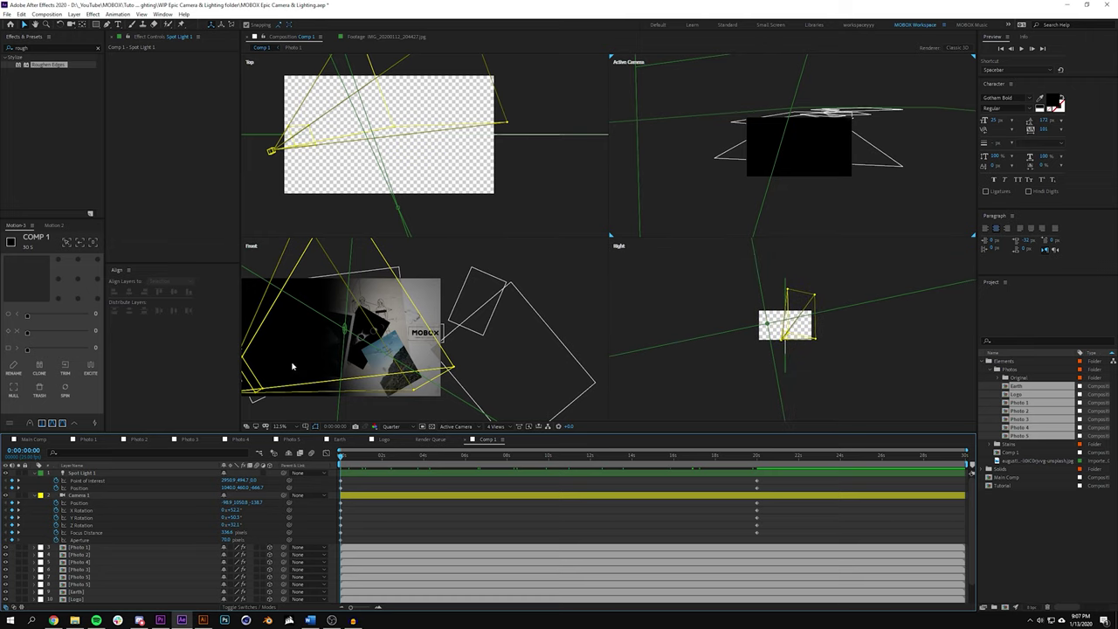
scroll(293, 367, "down", 3)
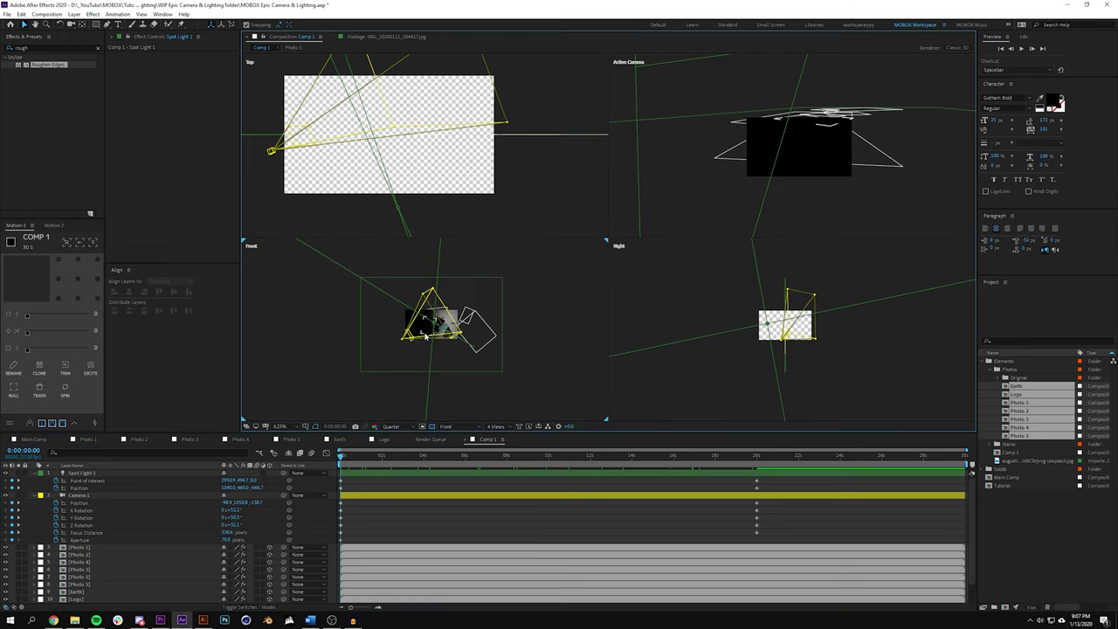
scroll(425, 334, "up", 4)
left_click(81, 473)
key("comma")
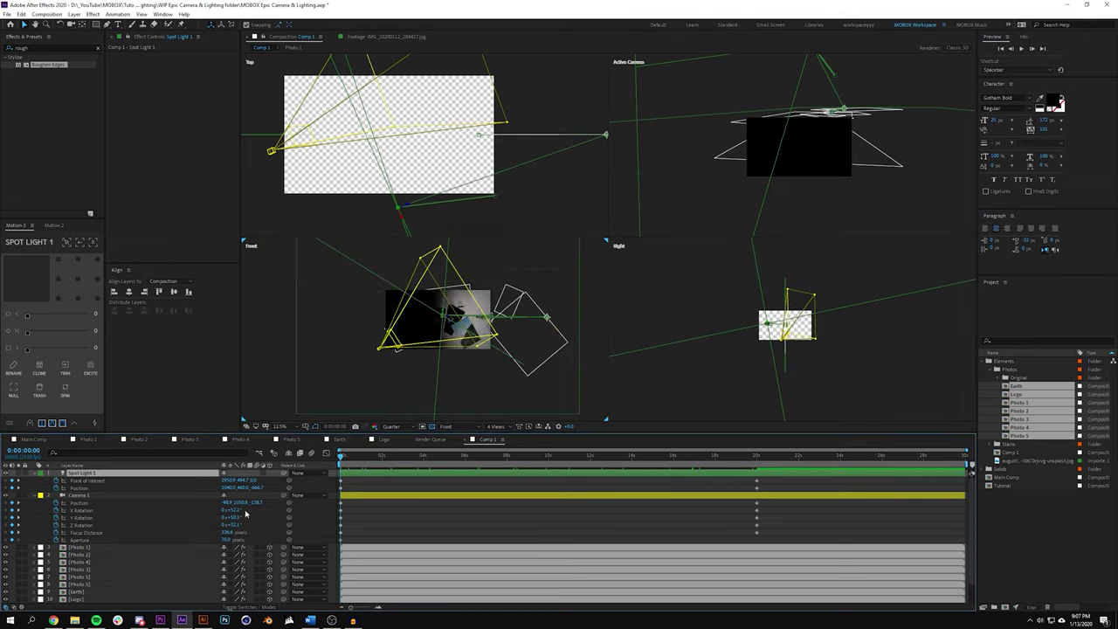
type("960,540")
key("Tab")
key("Return")
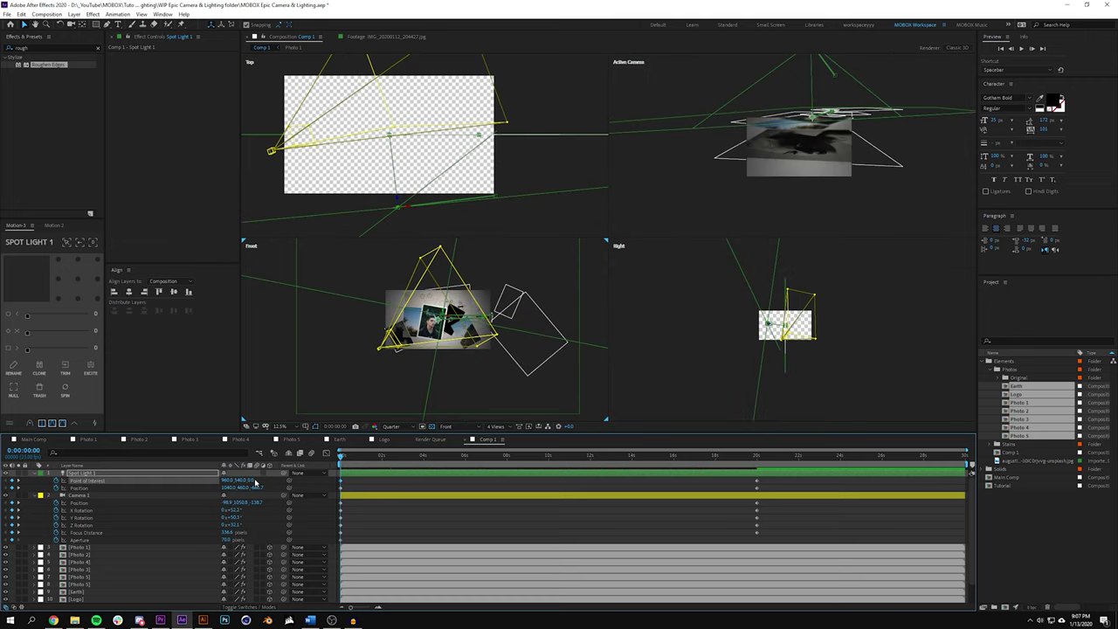
left_click(344, 460)
left_click_drag(344, 460, 611, 461)
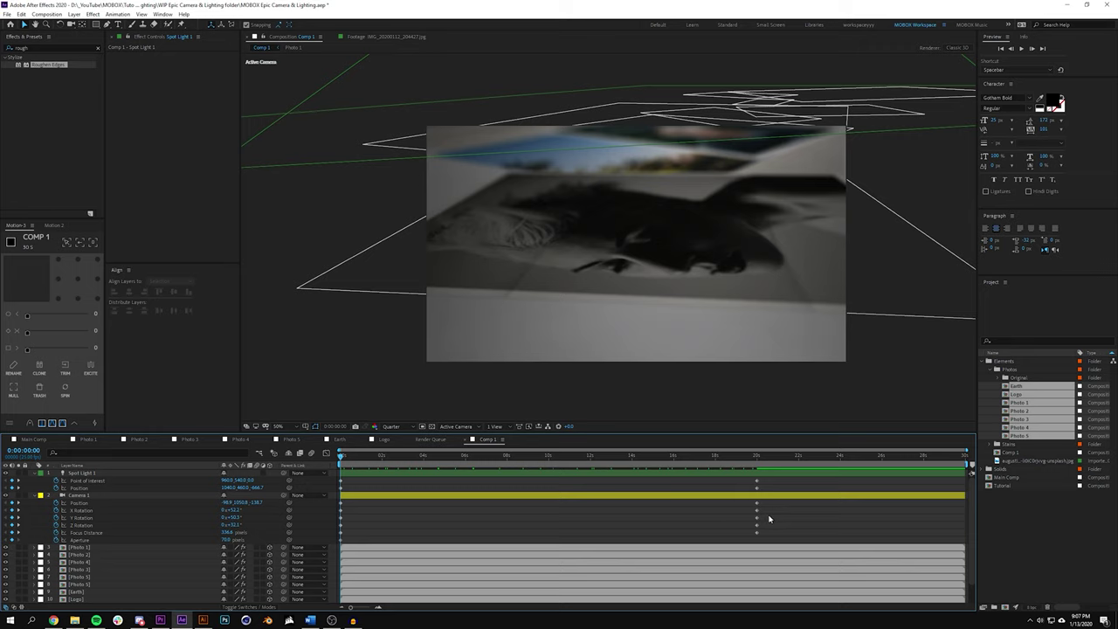
- Apply a Motion 2 ease (53/53/100) to all Spot Light 1 and Camera 1 keyframes
left_click_drag(771, 540, 307, 465)
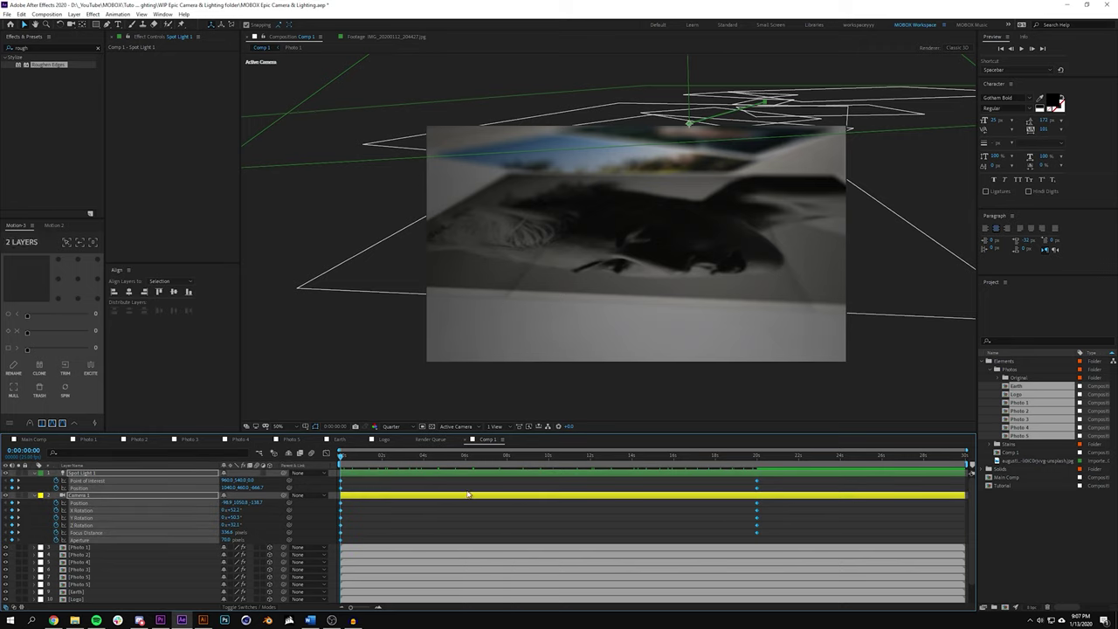
left_click(452, 514)
left_click(56, 542)
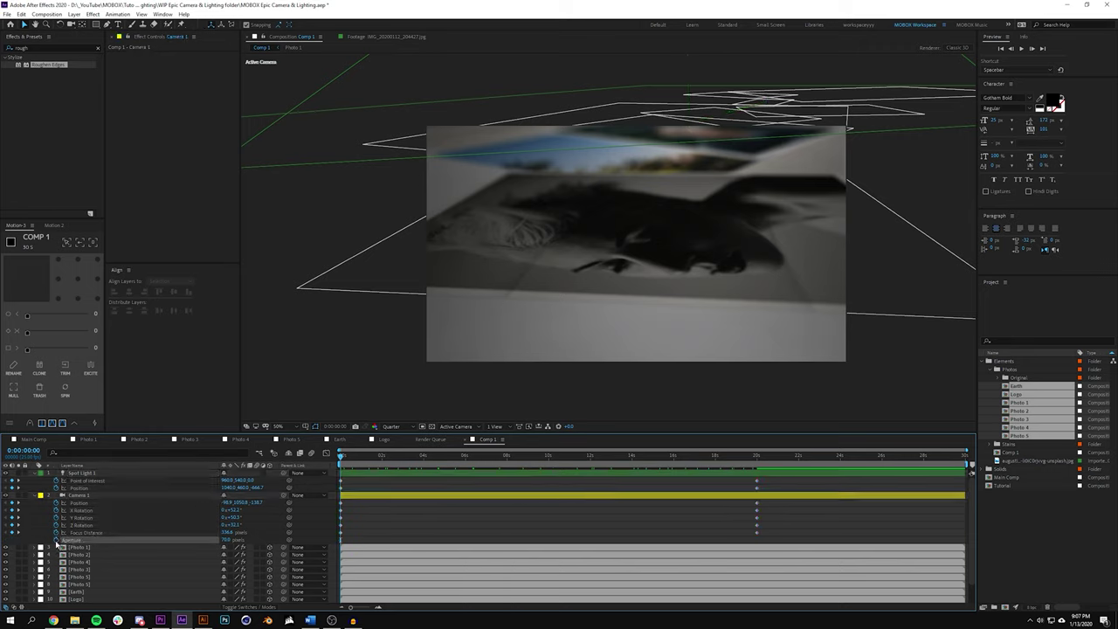
left_click(346, 536)
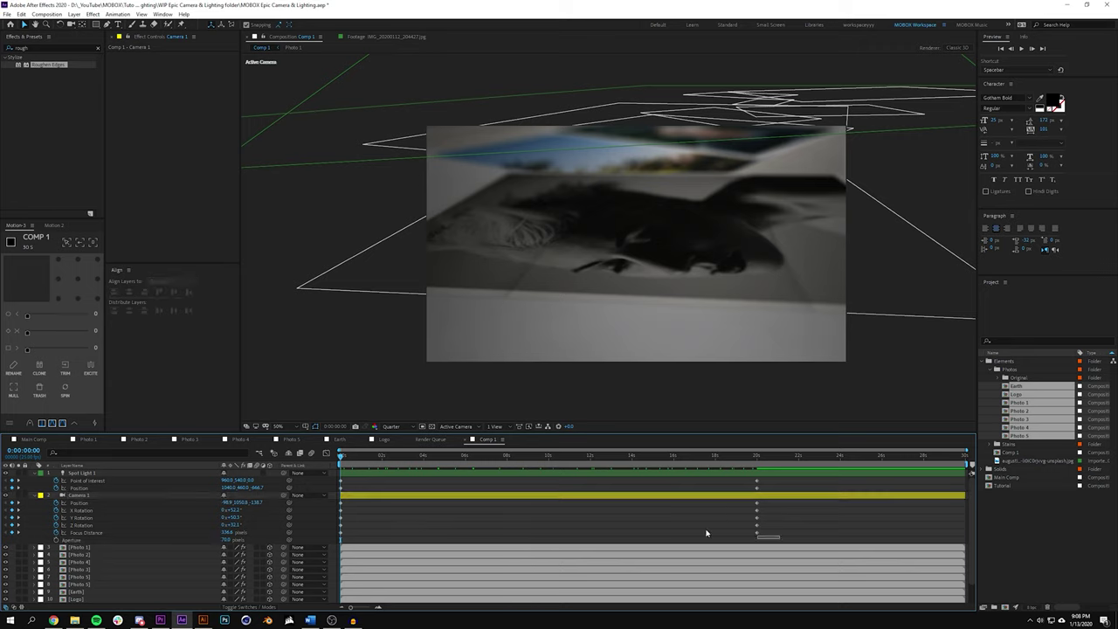
left_click_drag(707, 533, 296, 463)
left_click_drag(28, 335, 102, 361)
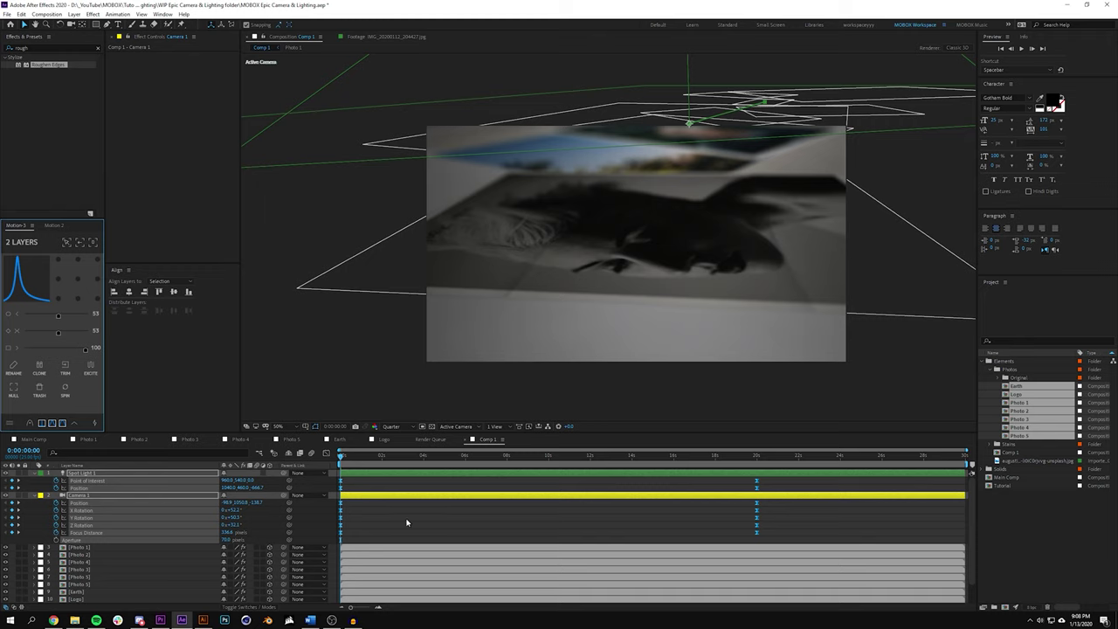
left_click(345, 515)
- Check the eased spotlight position and Camera 1 rotation and focus curves in the Graph Editor
left_click(121, 471)
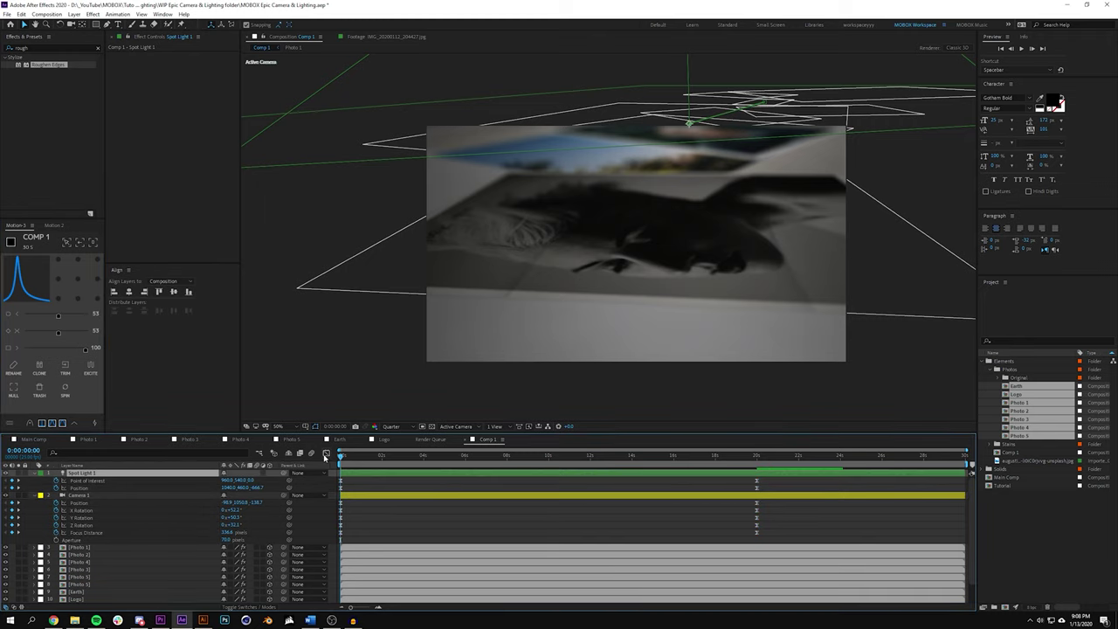
left_click(325, 455)
left_click(87, 487)
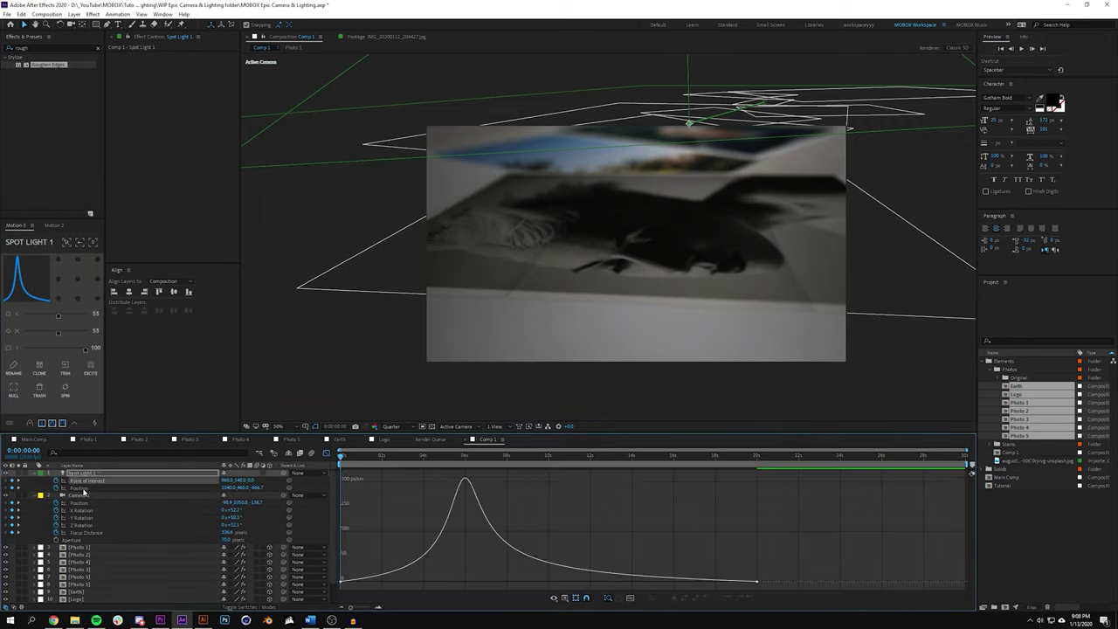
left_click(80, 511)
left_click(82, 518)
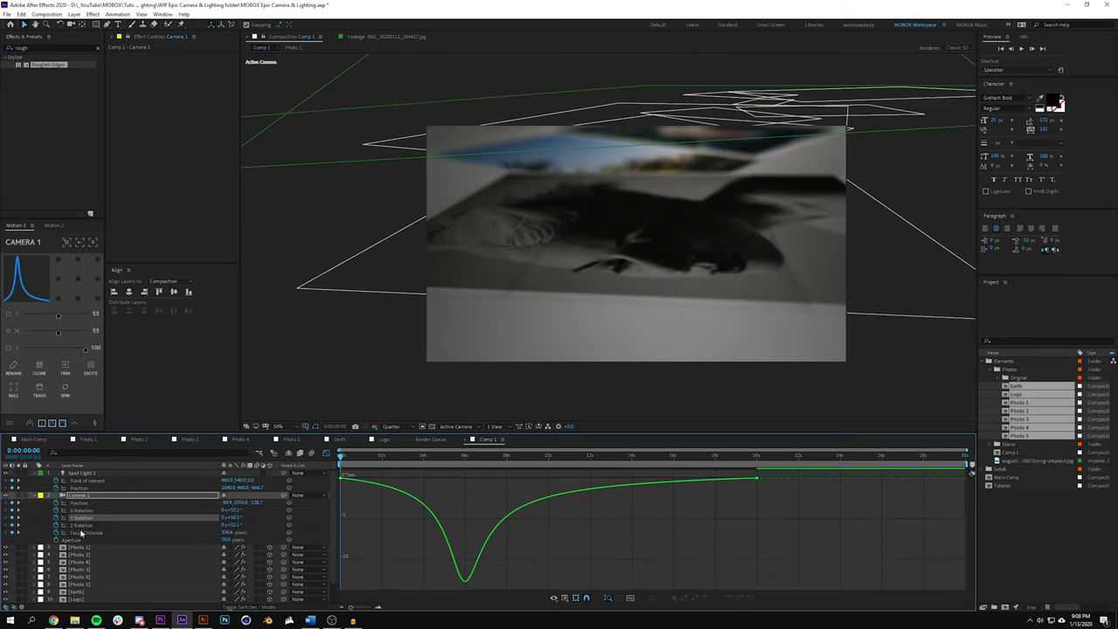
left_click(83, 532)
left_click(325, 455)
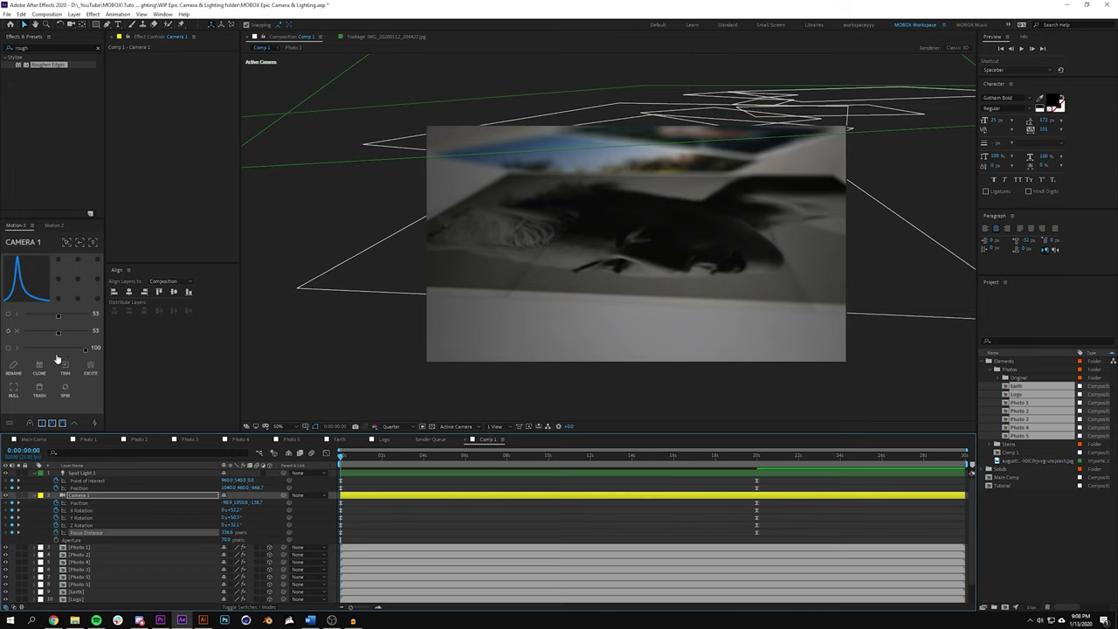
left_click(441, 537)
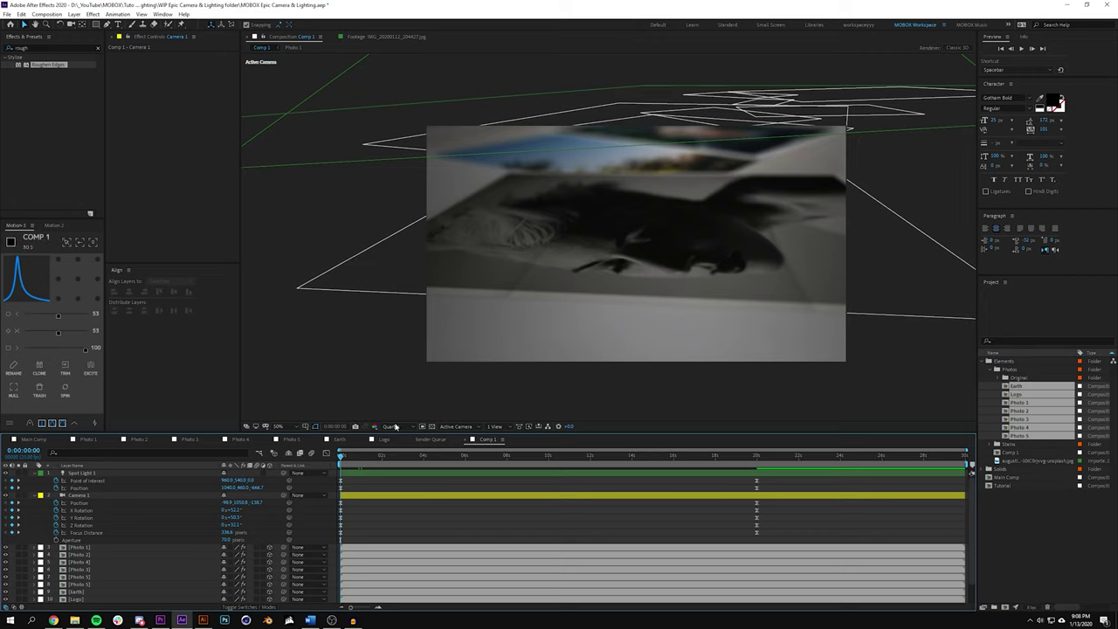
- Preview the eased camera sweep to the MOBOX card, then bring up the Photo 3 composition
key("space")
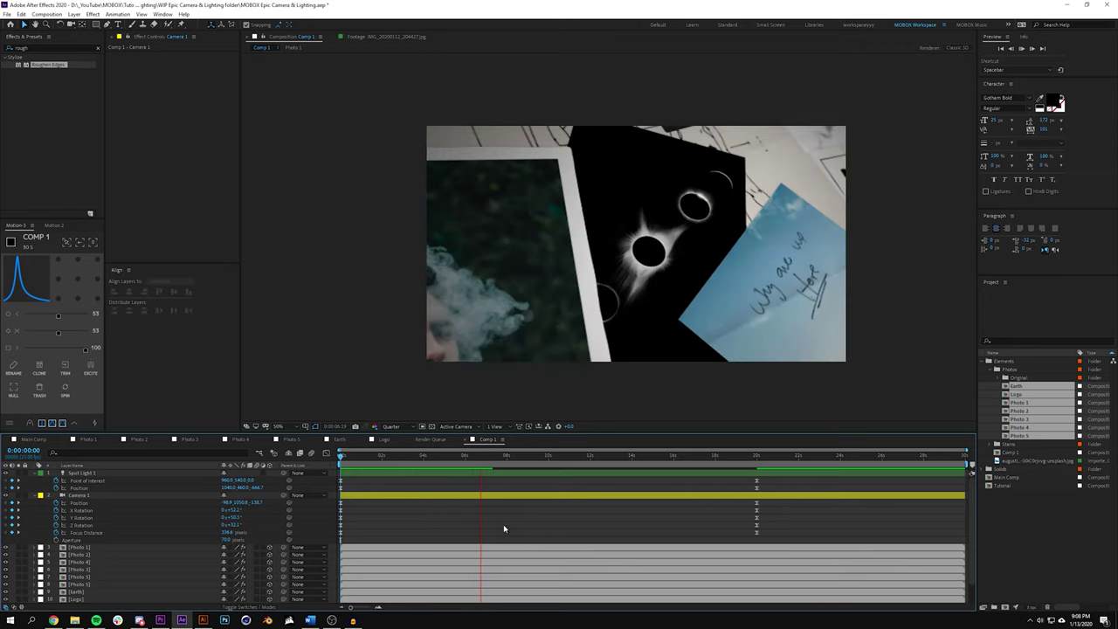
left_click(787, 455)
key("space")
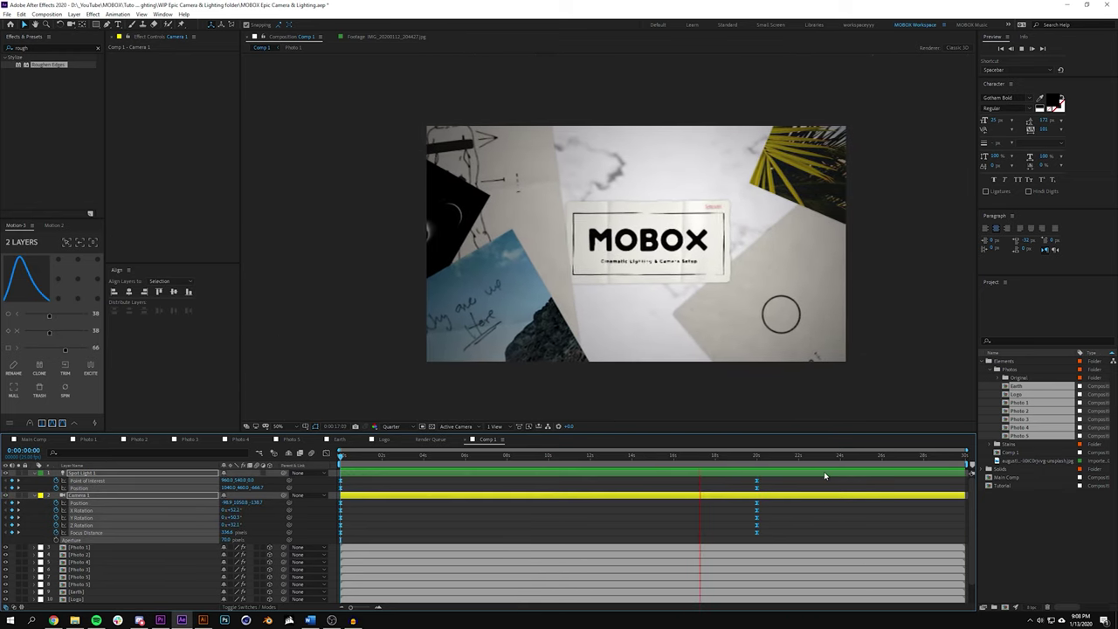
key("space")
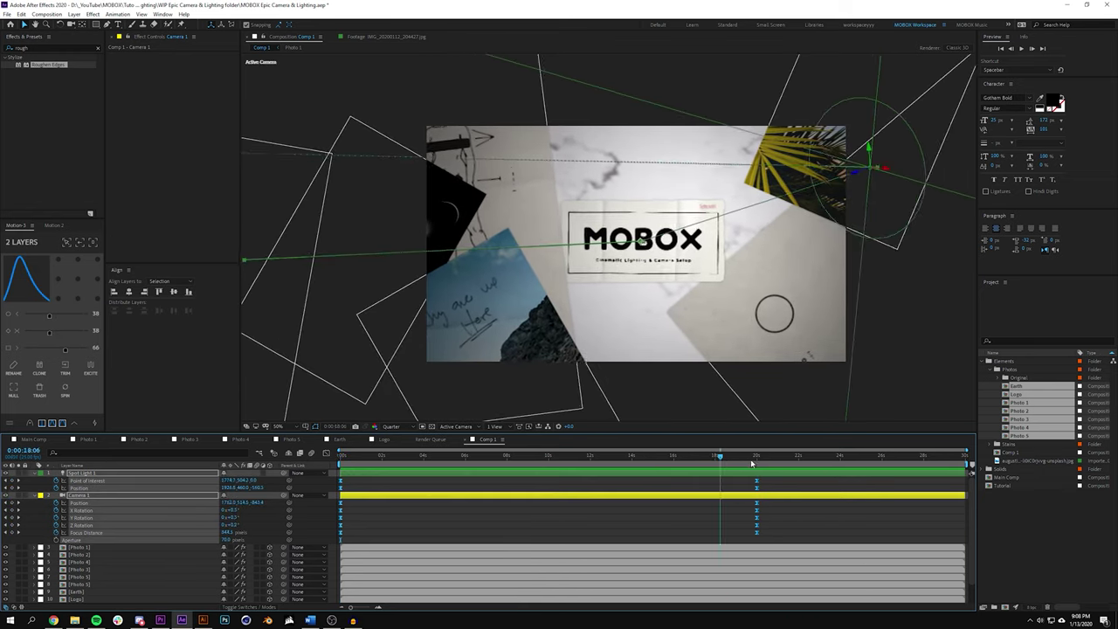
left_click(305, 480)
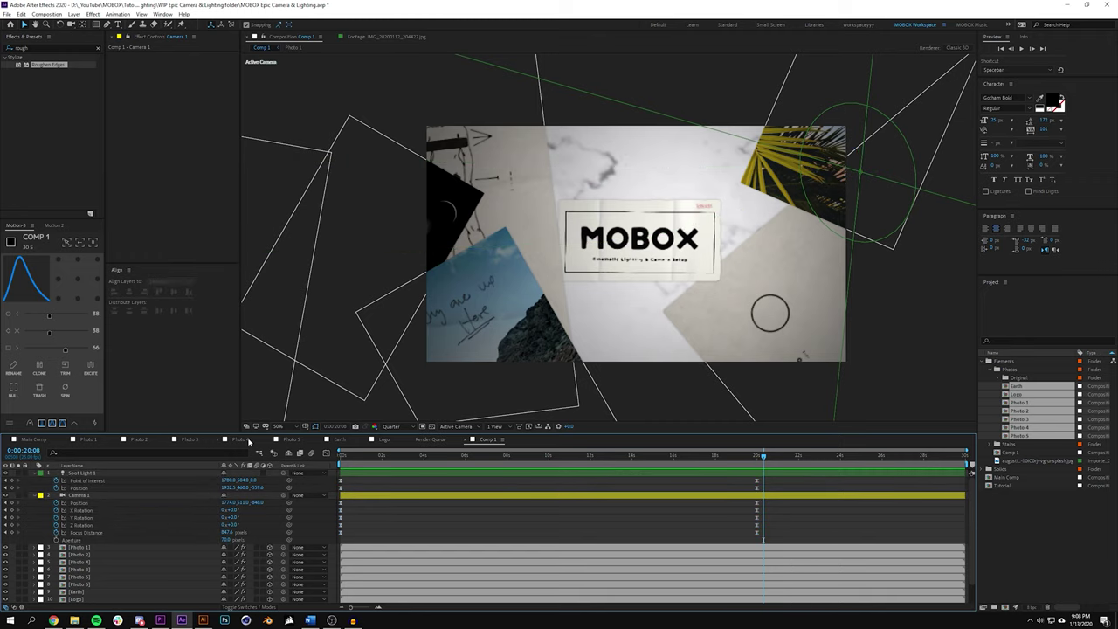
left_click(189, 439)
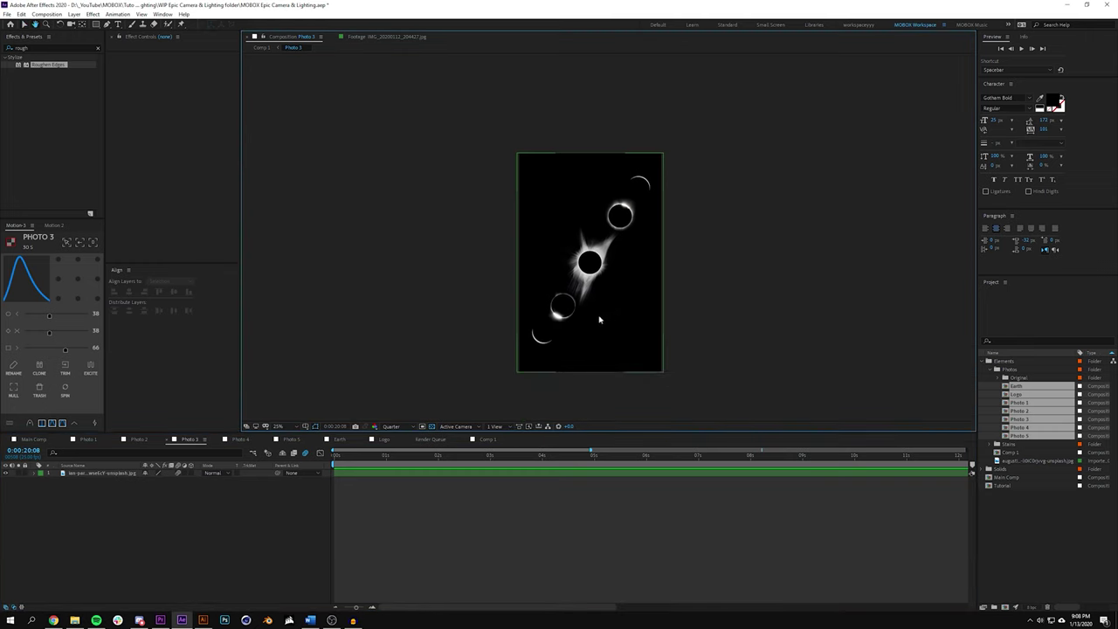
- Open Photo 4, then show Main Comp zoomed to 50%
left_click(237, 438)
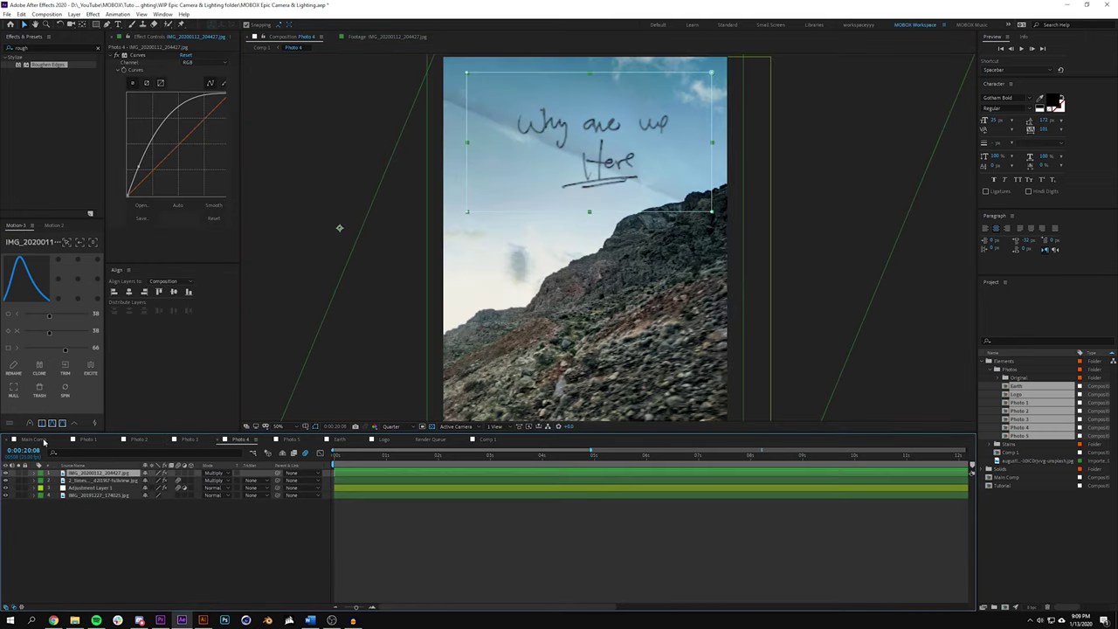
key("shift+Escape")
key("comma")
key("comma")
key("period")
key("period")
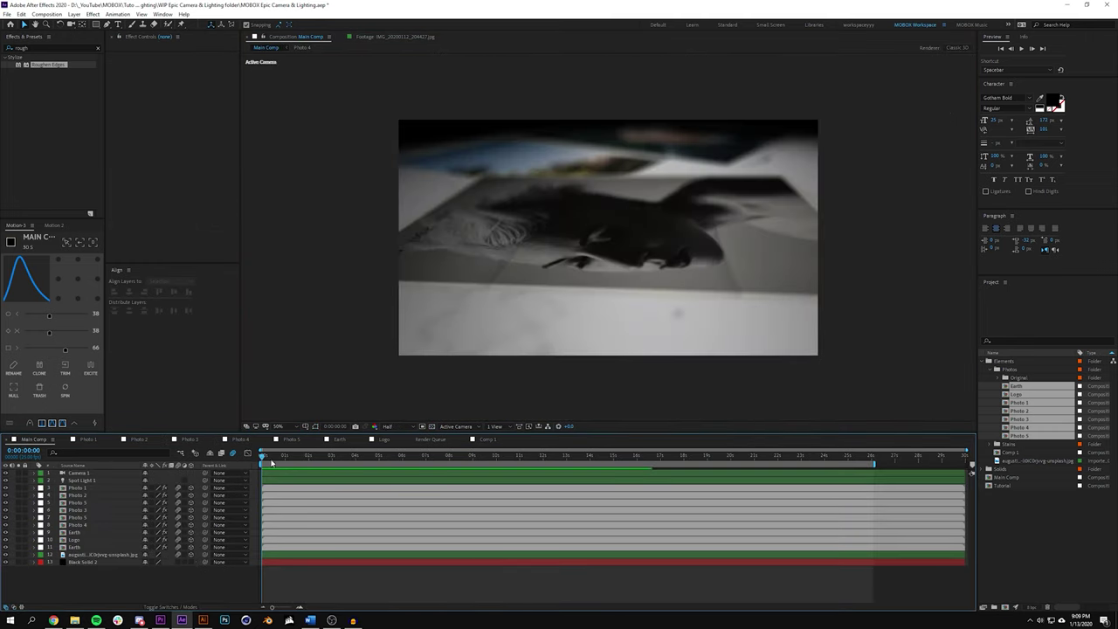
- Scrub Main Comp through the camera move to the MOBOX end frame, then open Photo 1
left_click_drag(262, 456, 497, 455)
key("Home")
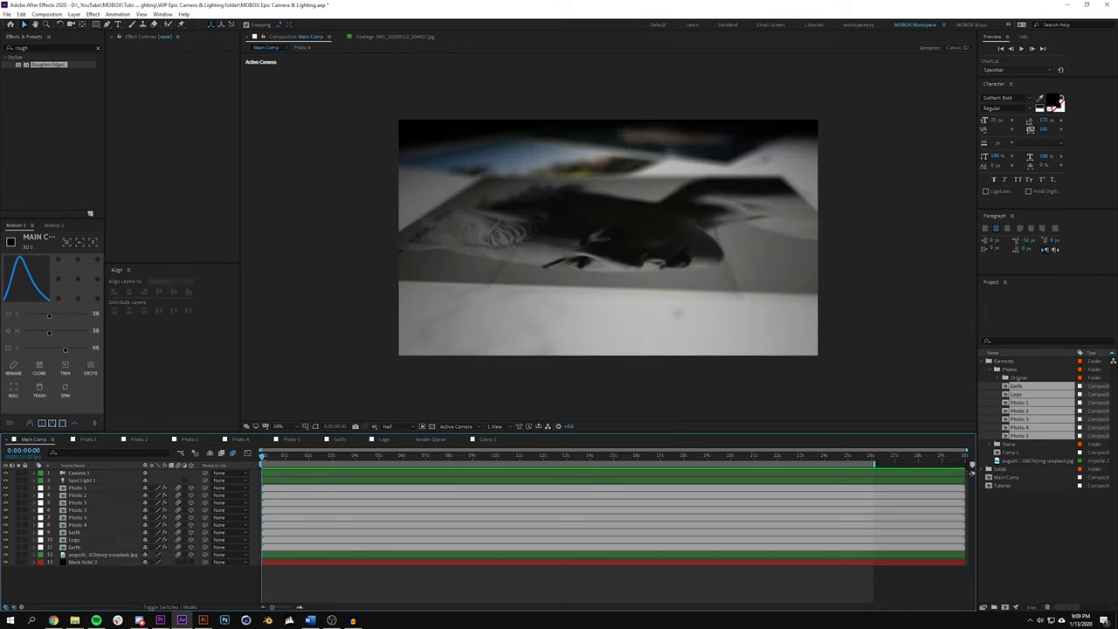
left_click_drag(262, 456, 781, 458)
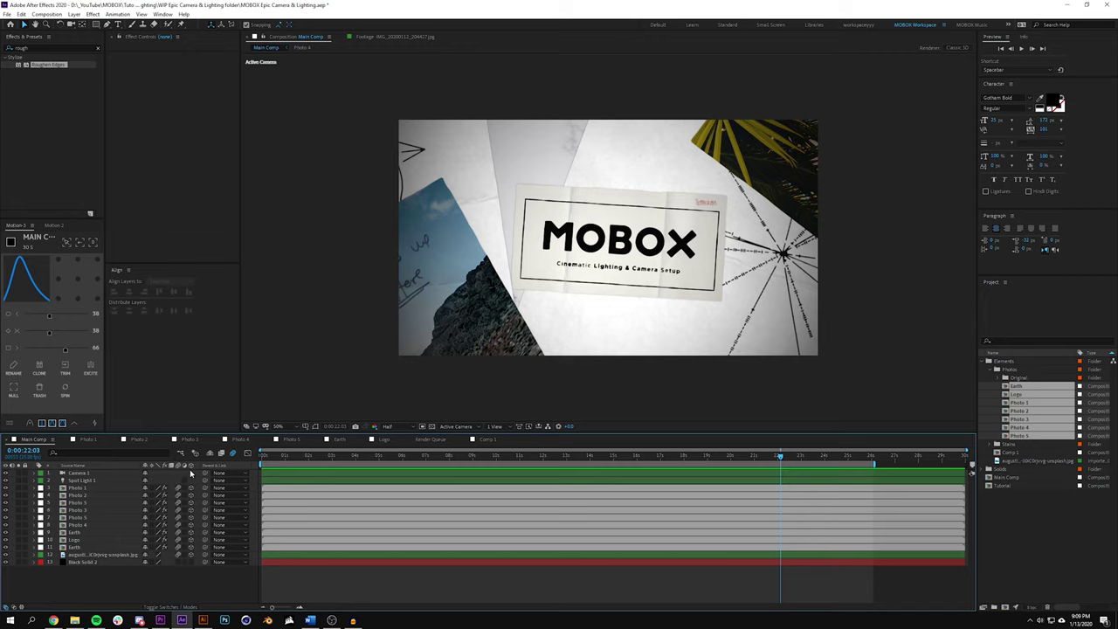
left_click(89, 440)
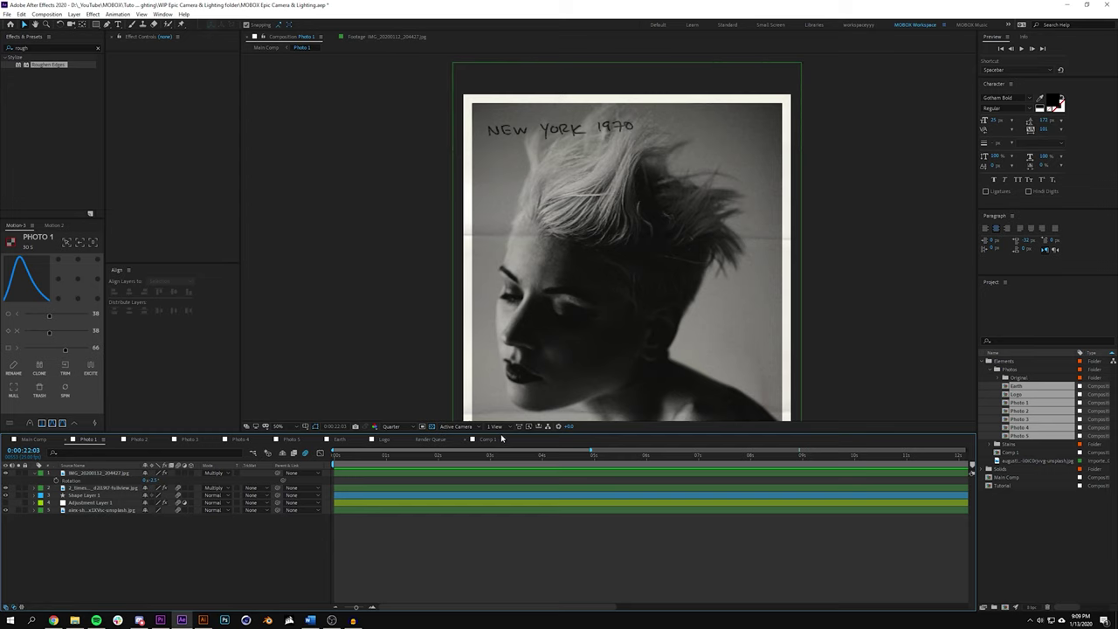
- Enlarge the viewer and preview the portrait source photo from the Original folder
left_click_drag(502, 437, 502, 486)
left_click(996, 378)
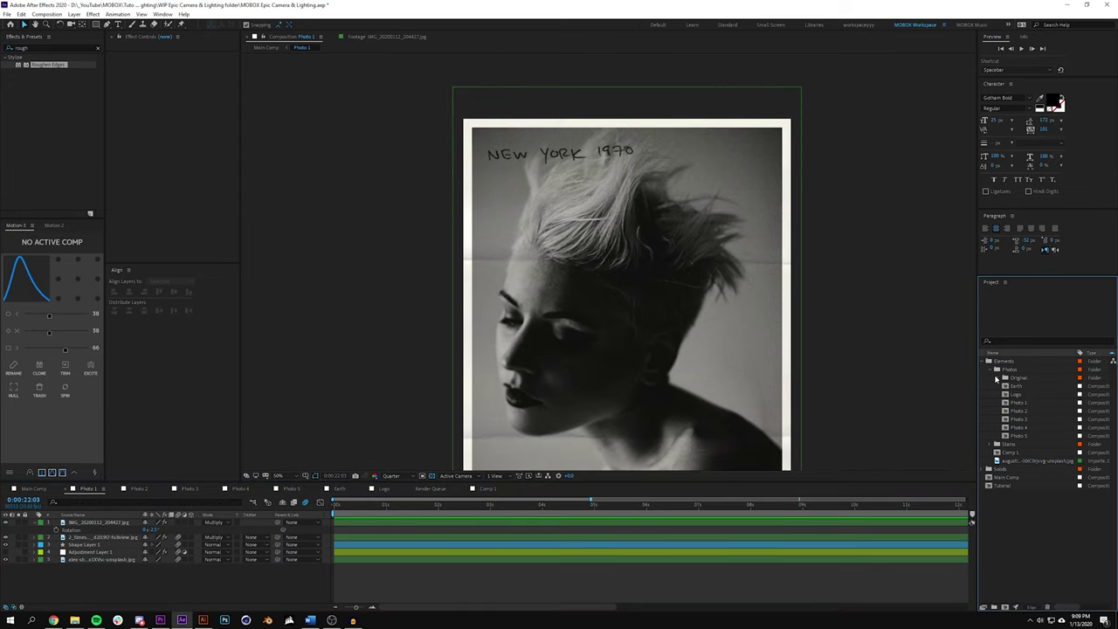
left_click(997, 378)
left_click(1039, 386)
left_click(1033, 395)
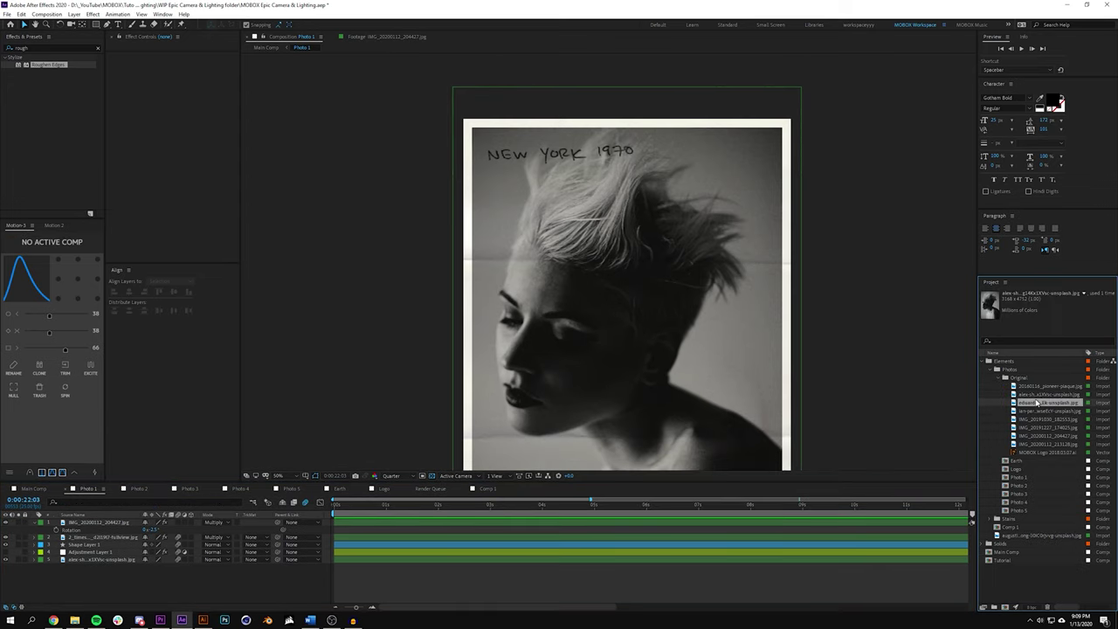
double_click(1032, 395)
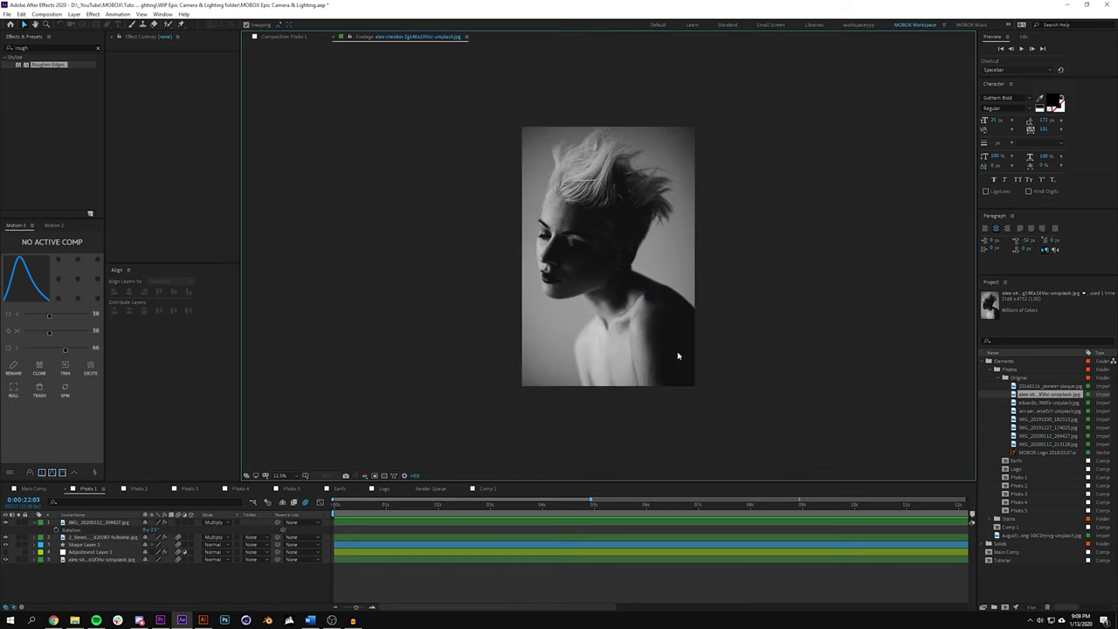
- Return to Photo 1, re-centre the framed photo and zoom to 50%
left_click(293, 39)
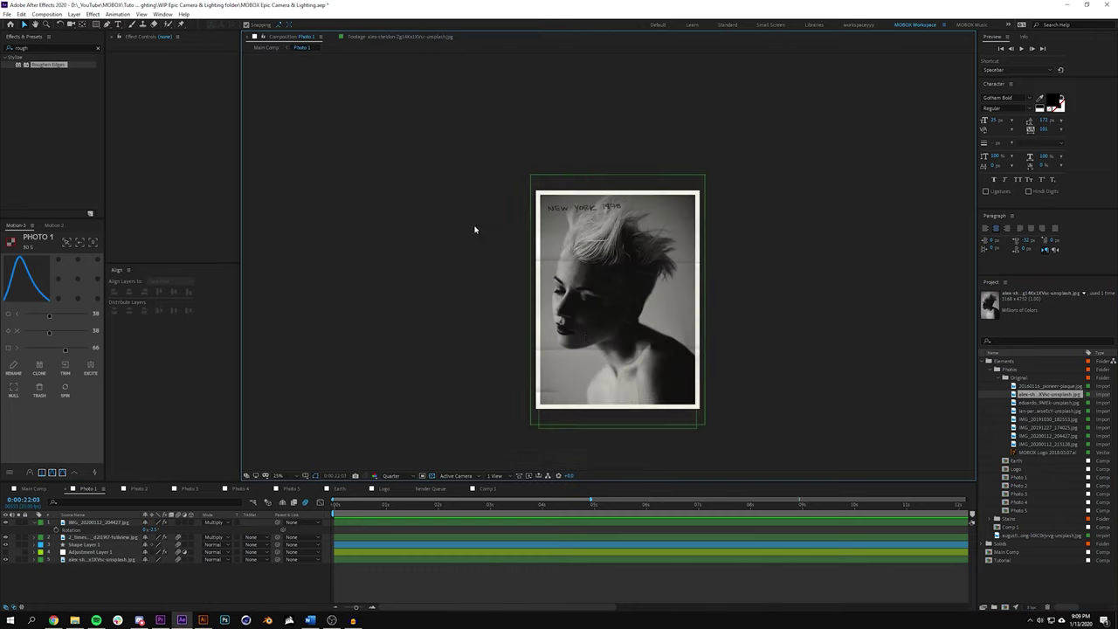
left_click_drag(597, 339, 578, 308)
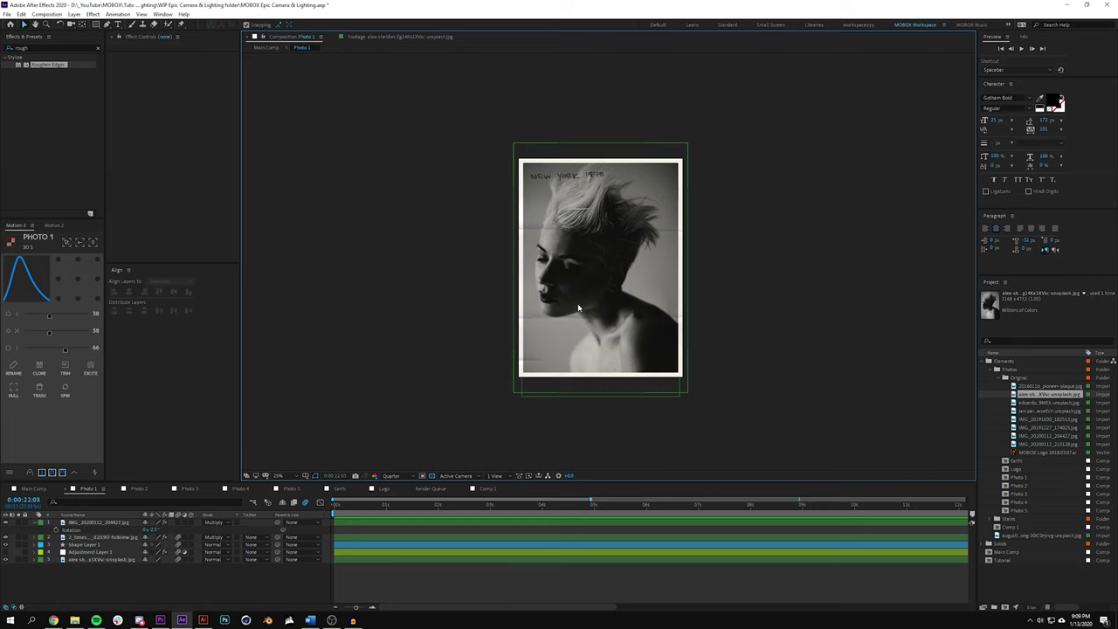
key("period")
key("period")
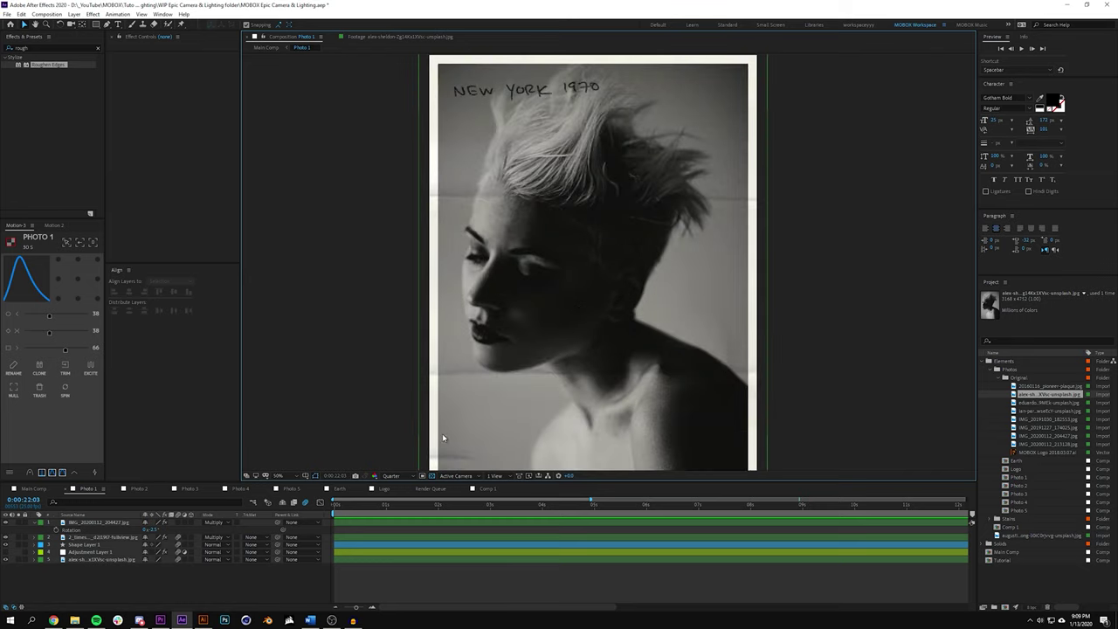
- Render Photo 1 at Full resolution and enable Adjustment Layer 1's warm Tint
left_click(390, 476)
left_click(398, 494)
left_click(105, 560)
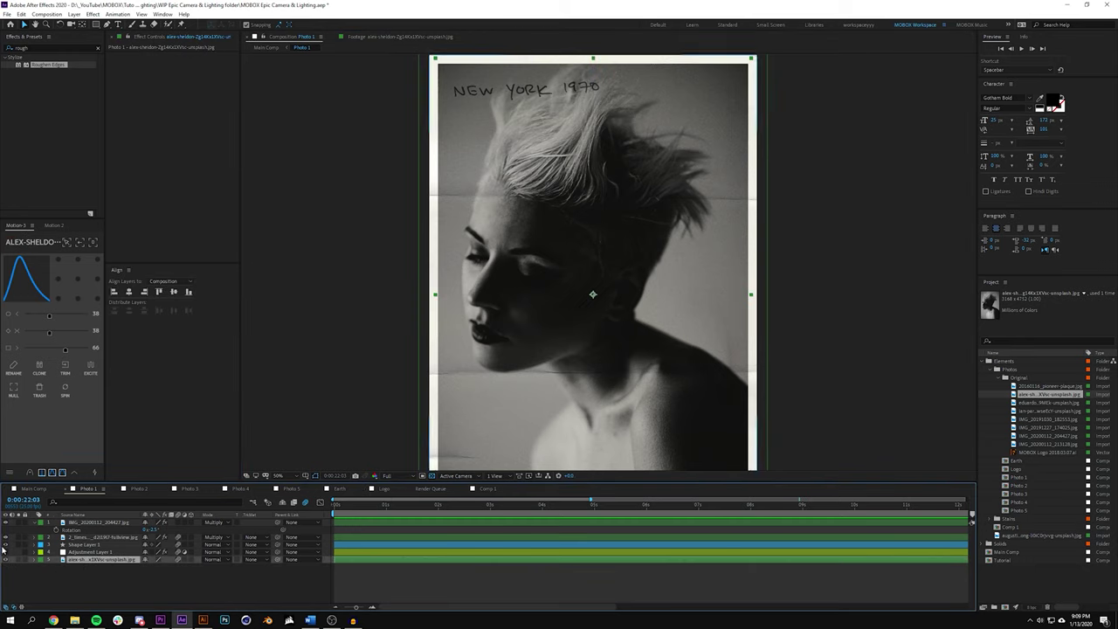
left_click(5, 552)
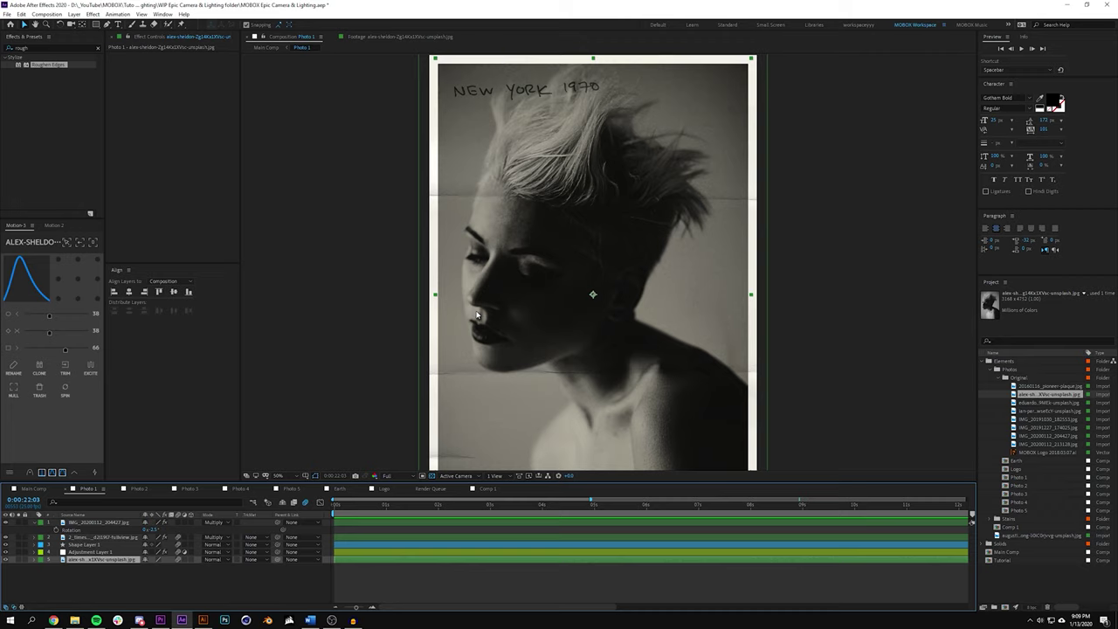
left_click(120, 571)
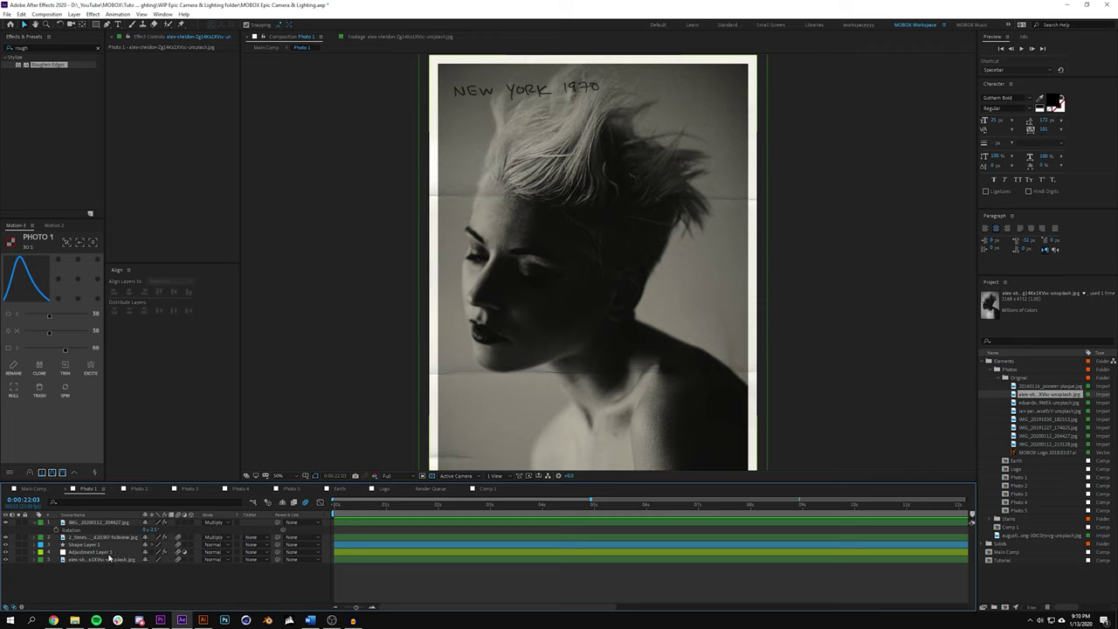
- Inspect the Tint effect's Map White To colour on Adjustment Layer 1 without changing it
left_click(84, 553)
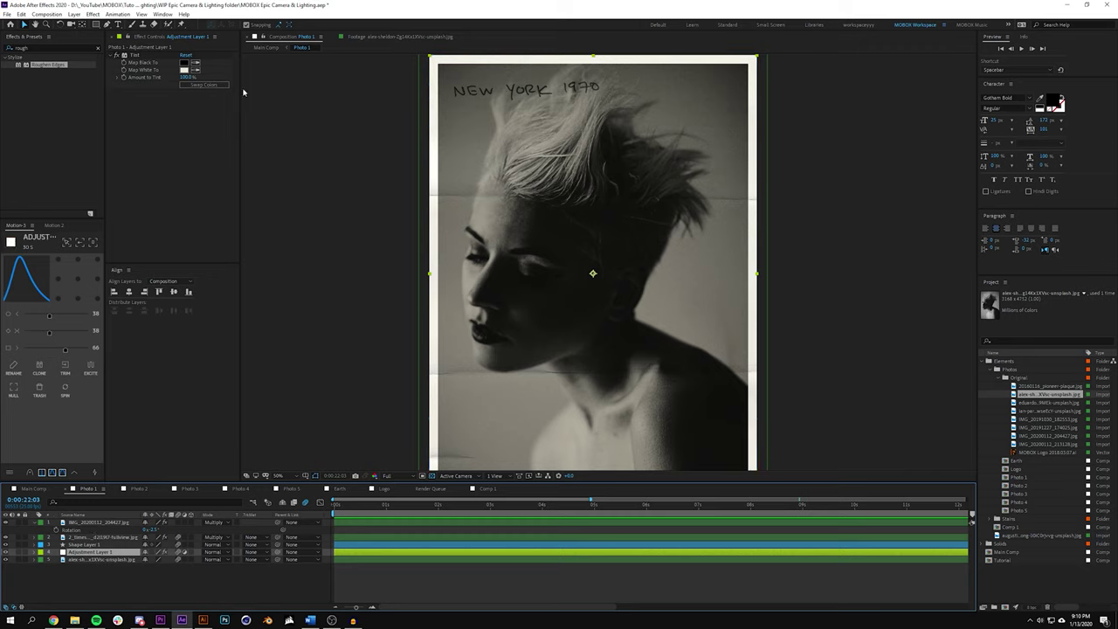
left_click(194, 70)
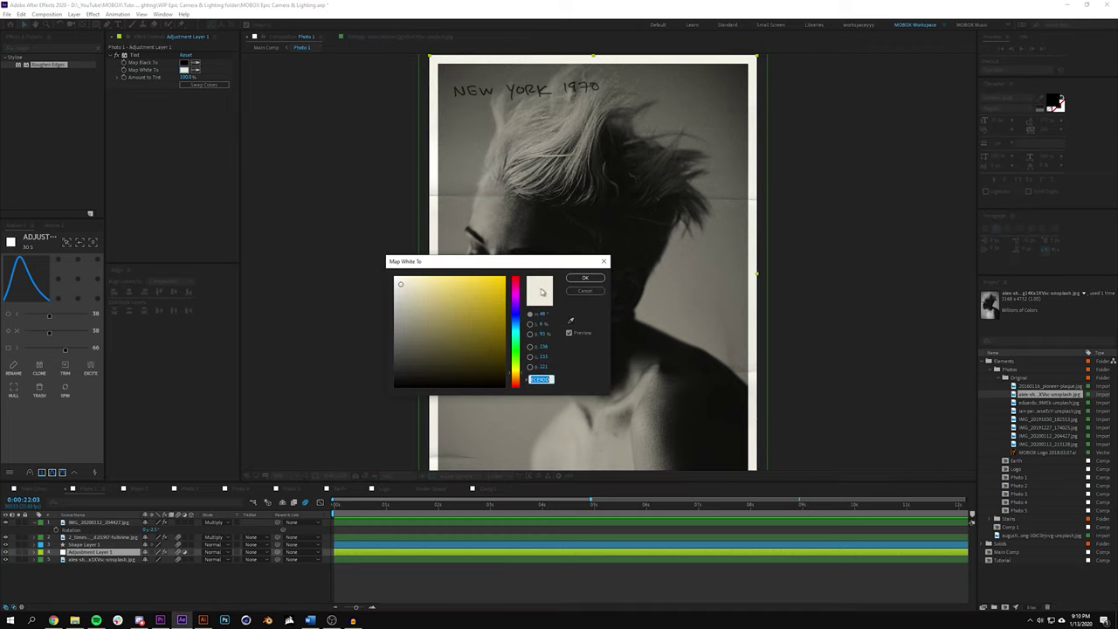
left_click(586, 291)
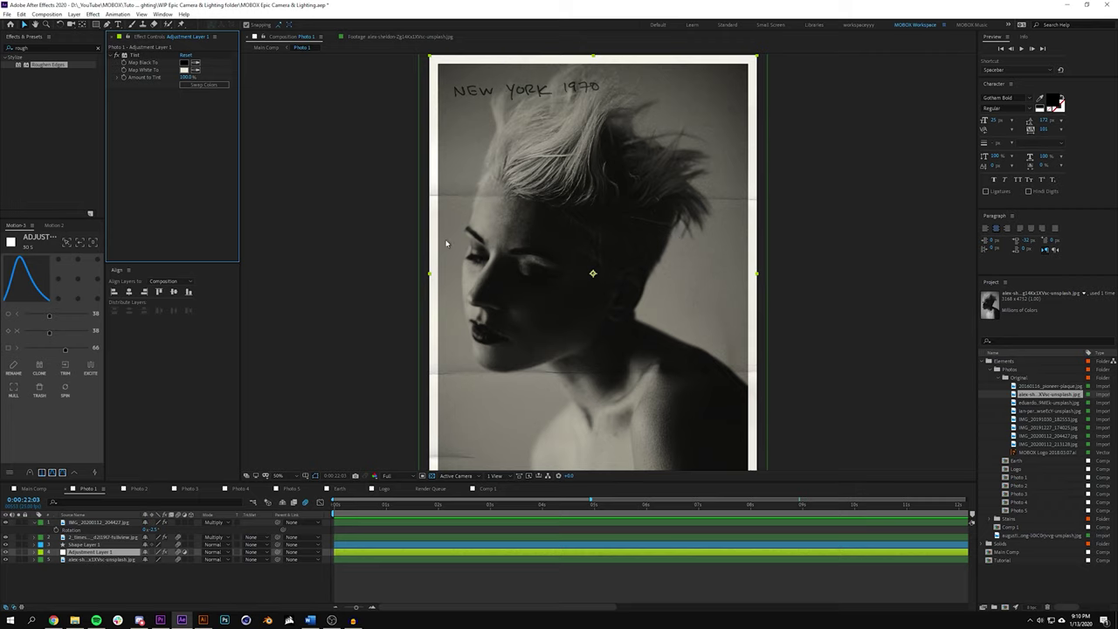
left_click(83, 544)
left_click(4, 545)
left_click(5, 545)
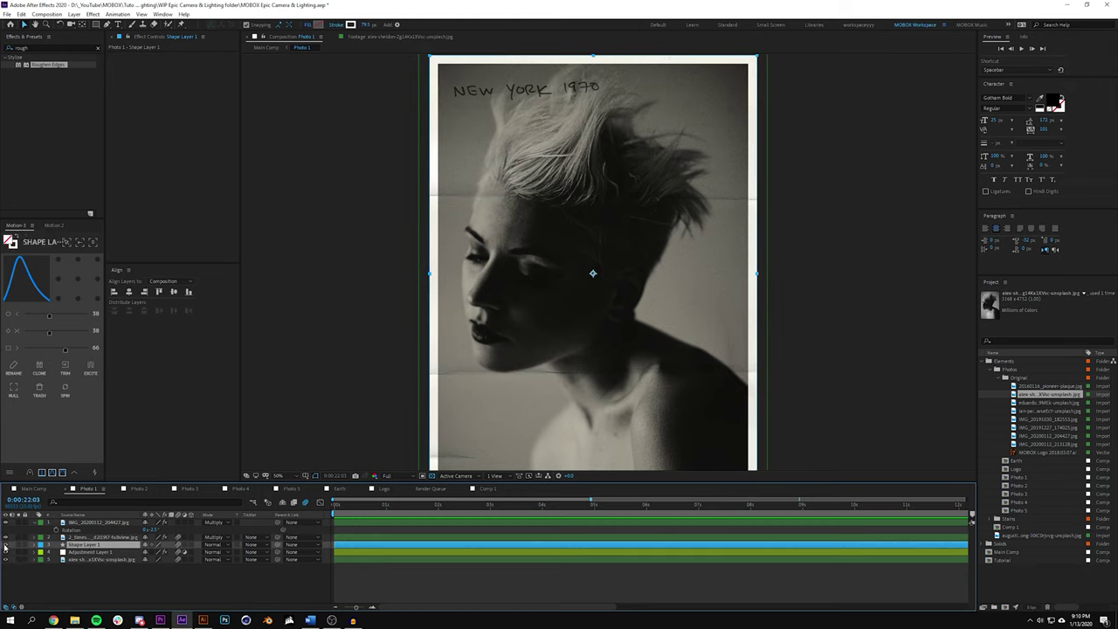
left_click(5, 539)
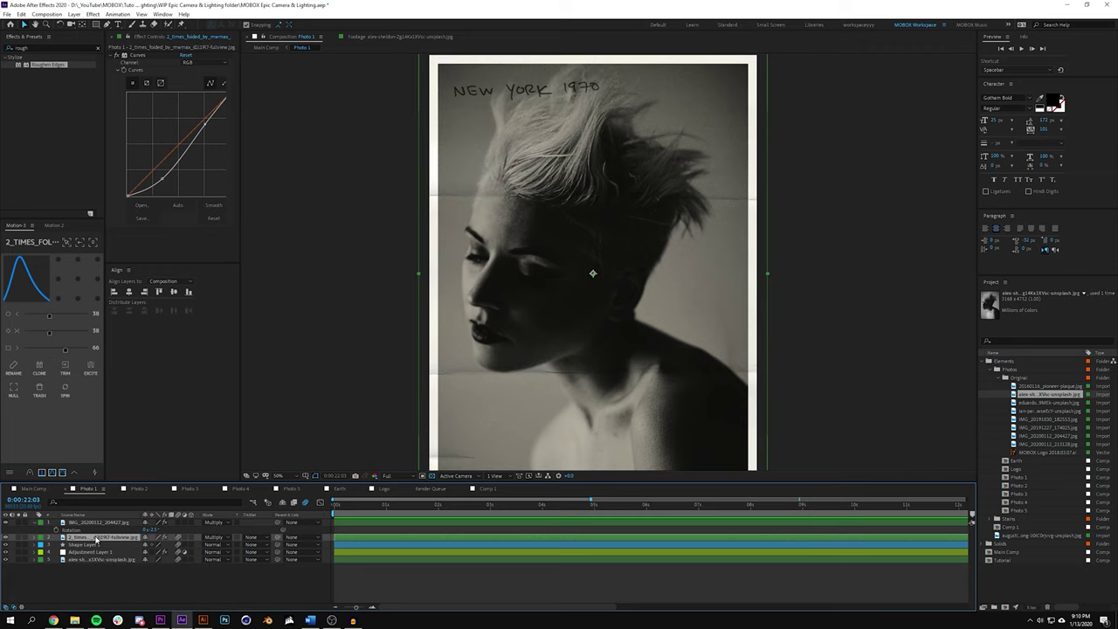
double_click(96, 538)
key("slash")
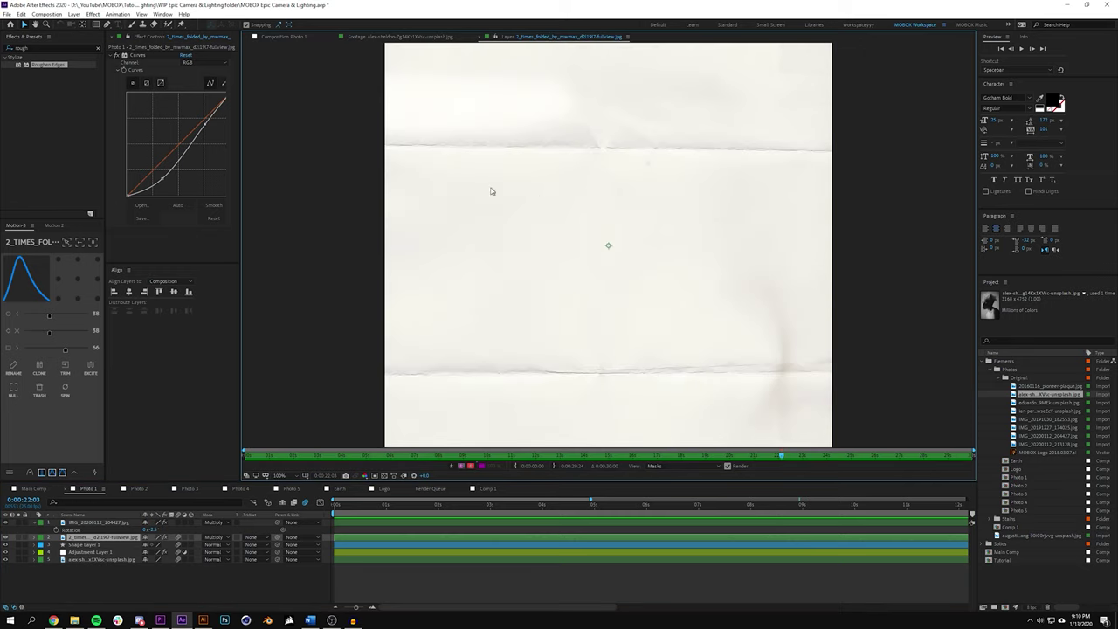
left_click(479, 37)
left_click(335, 38)
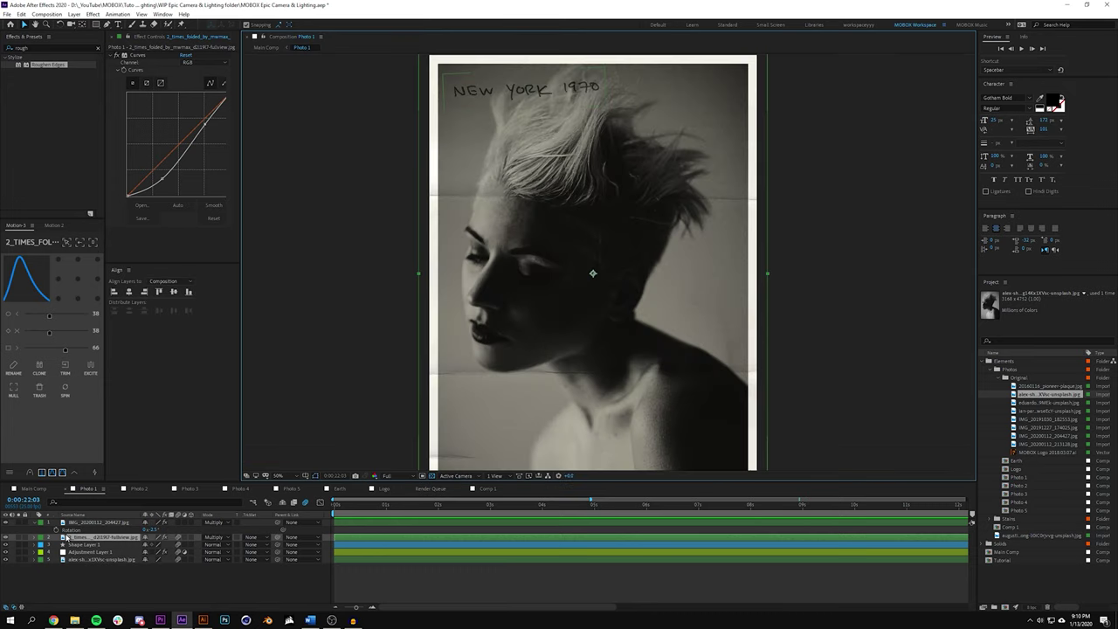
left_click(222, 538)
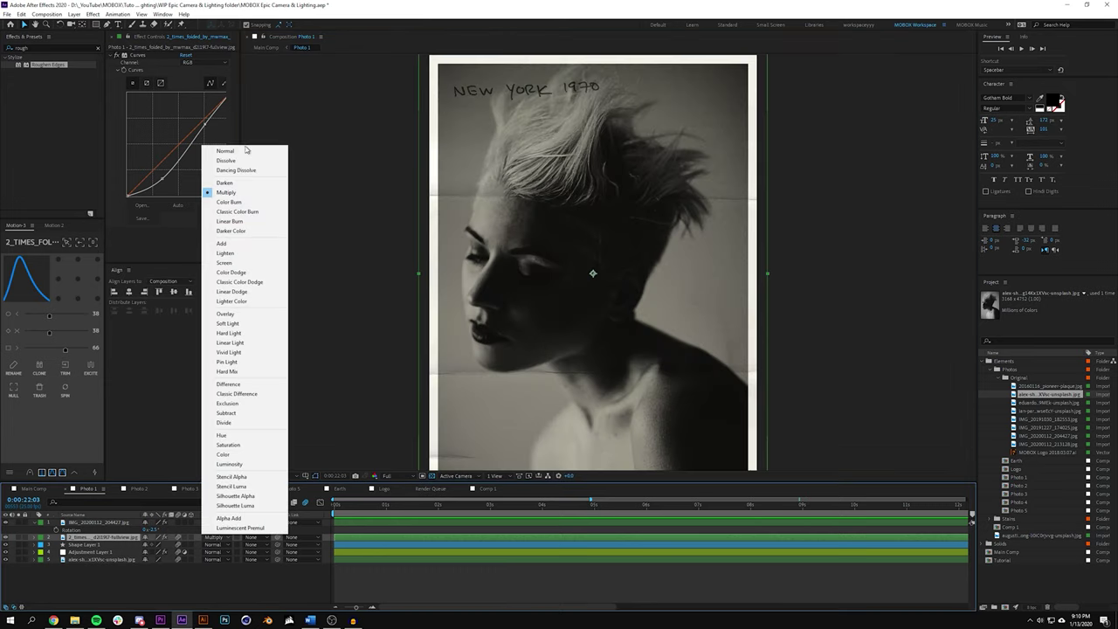
left_click(227, 151)
left_click(218, 537)
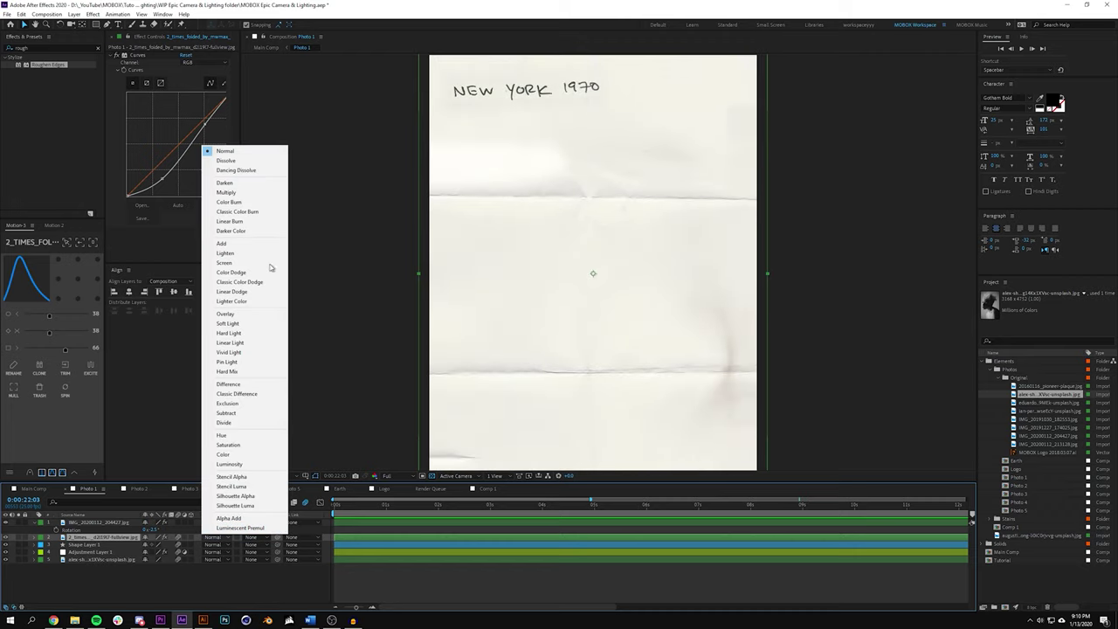
left_click(249, 192)
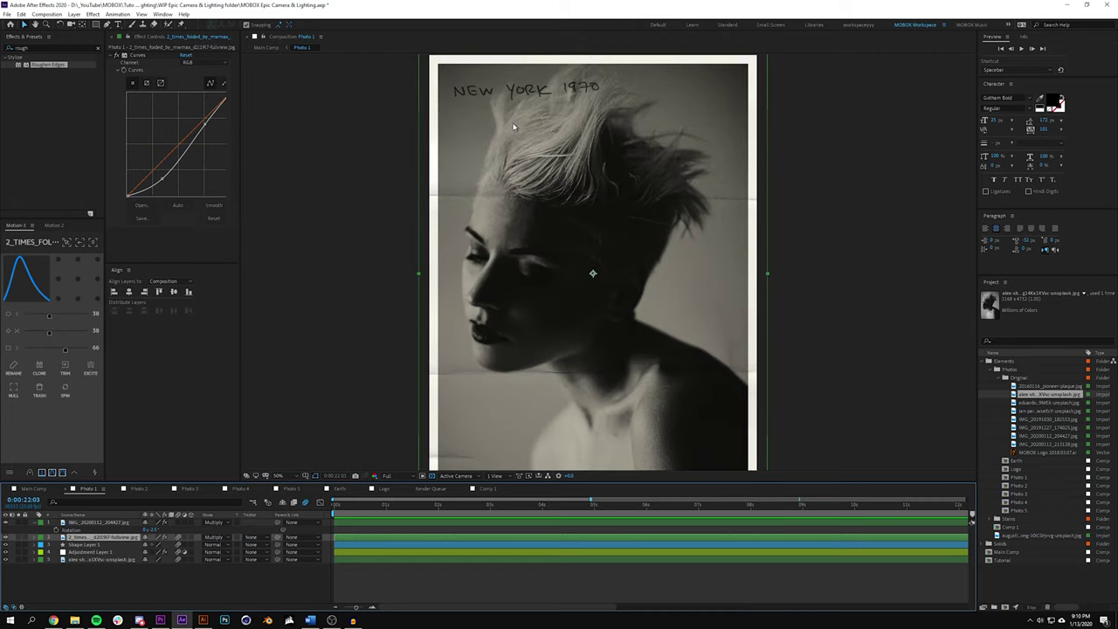
scroll(591, 270, "up", 2)
scroll(608, 225, "up", 2)
scroll(580, 282, "down", 2)
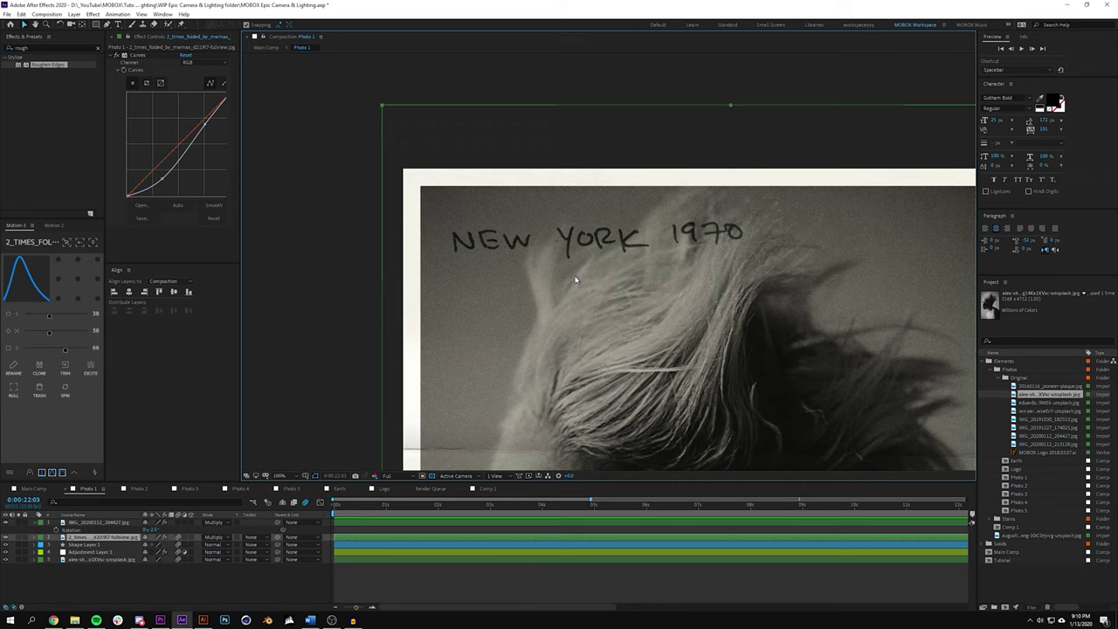
left_click(1030, 417)
left_click(1032, 427)
- View the handwritten NEW YORK 1970 notes photo as footage, then return to Photo 1
left_click(1032, 435)
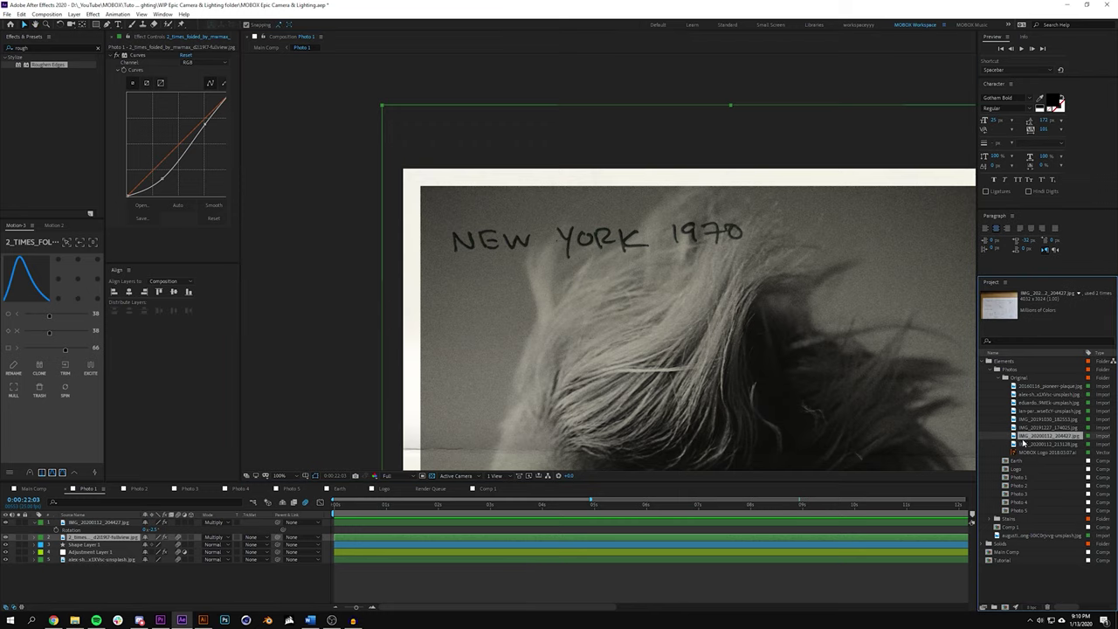
double_click(1032, 437)
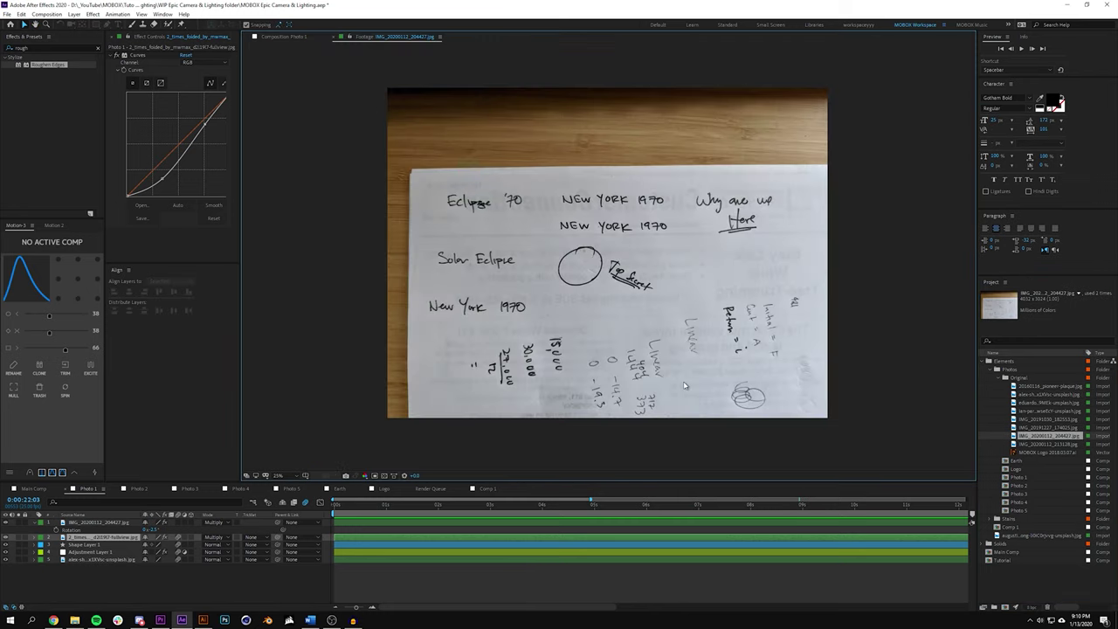
scroll(651, 303, "up", 6)
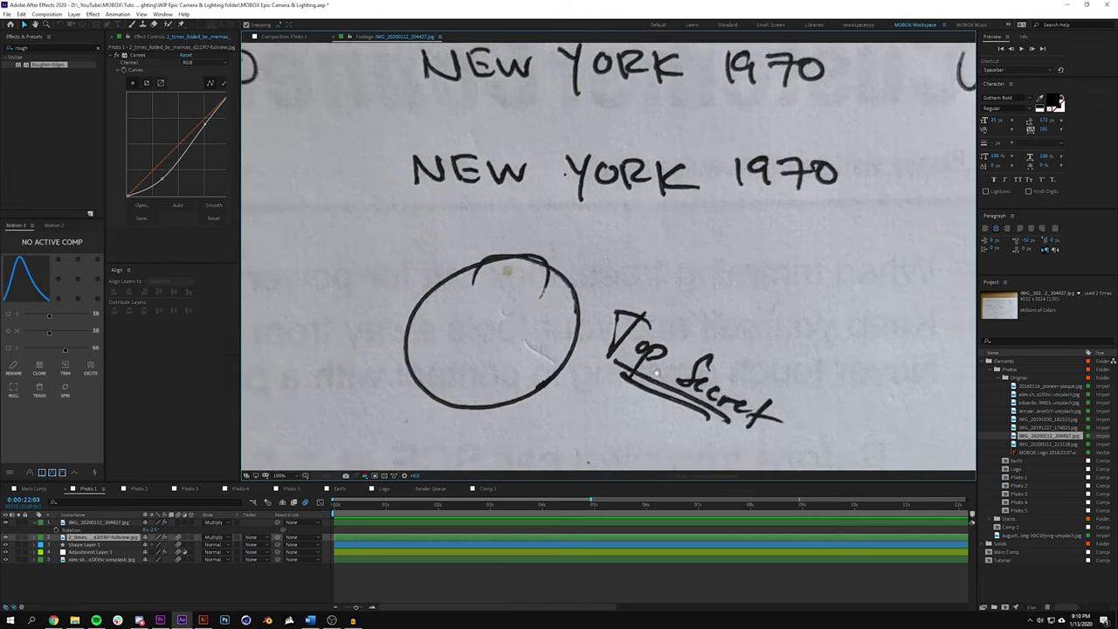
scroll(605, 282, "down", 2)
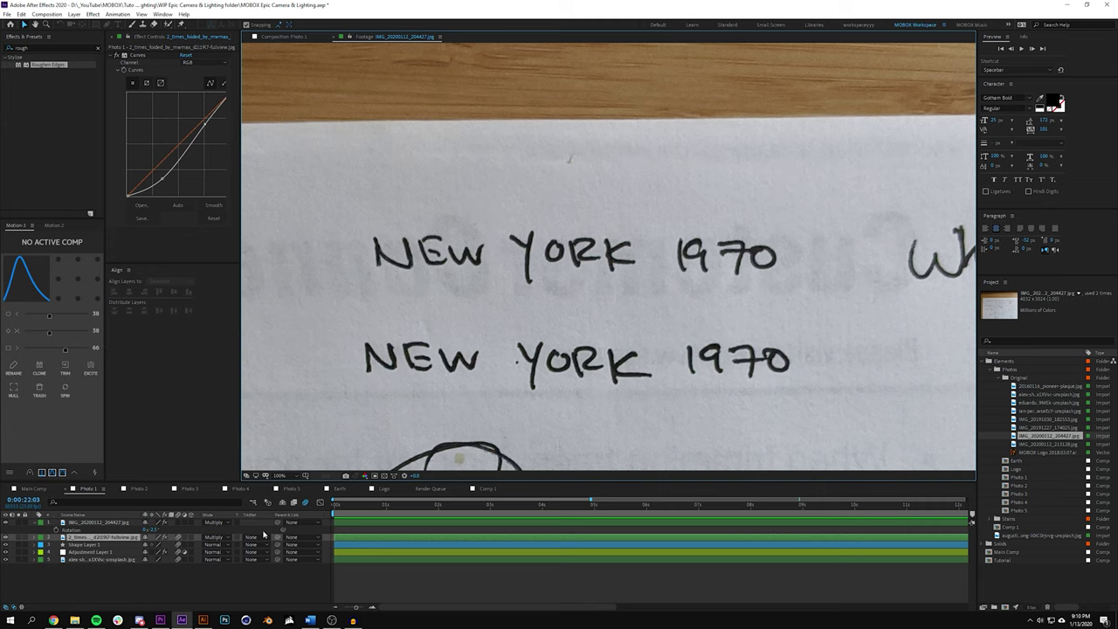
left_click(221, 576)
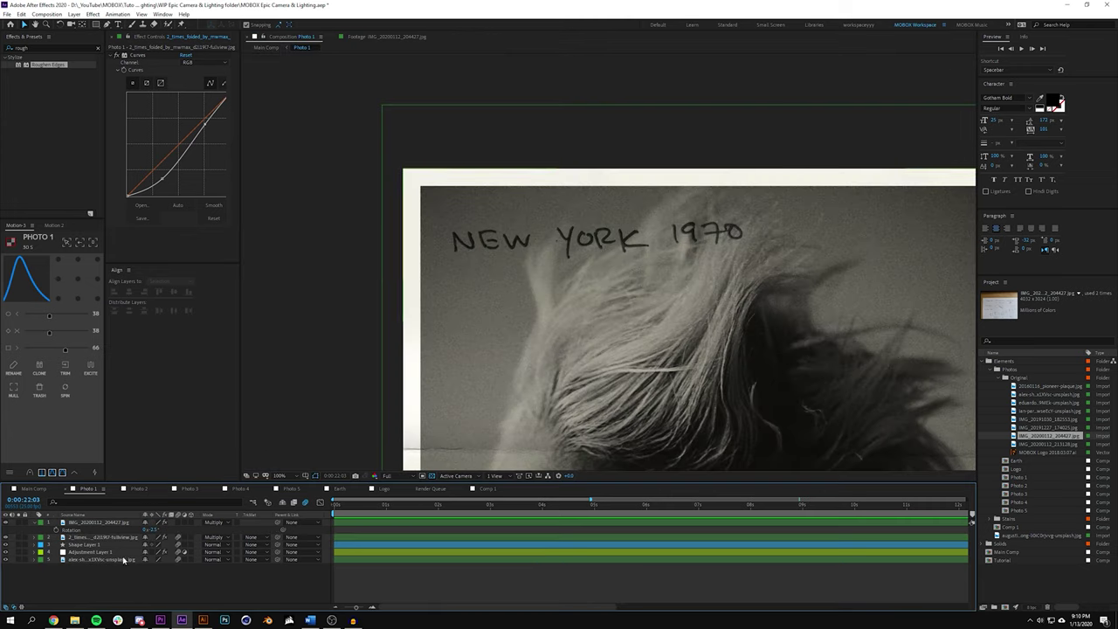
- Reveal the NEW YORK 1970 note layer's mask feather and opacity settings
left_click(105, 523)
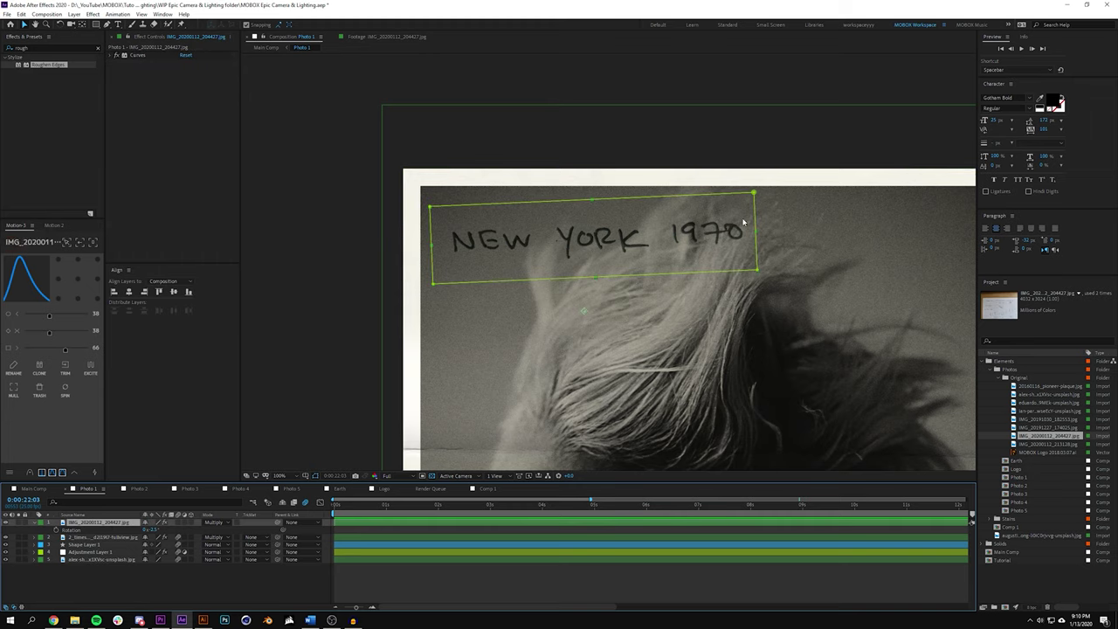
key("m")
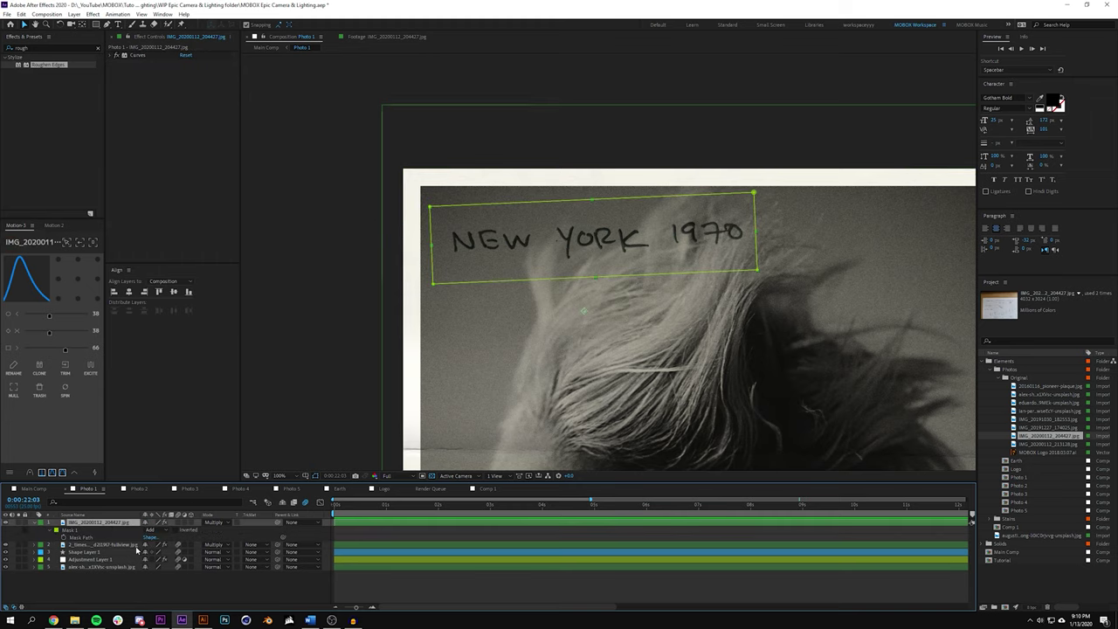
left_click(49, 531)
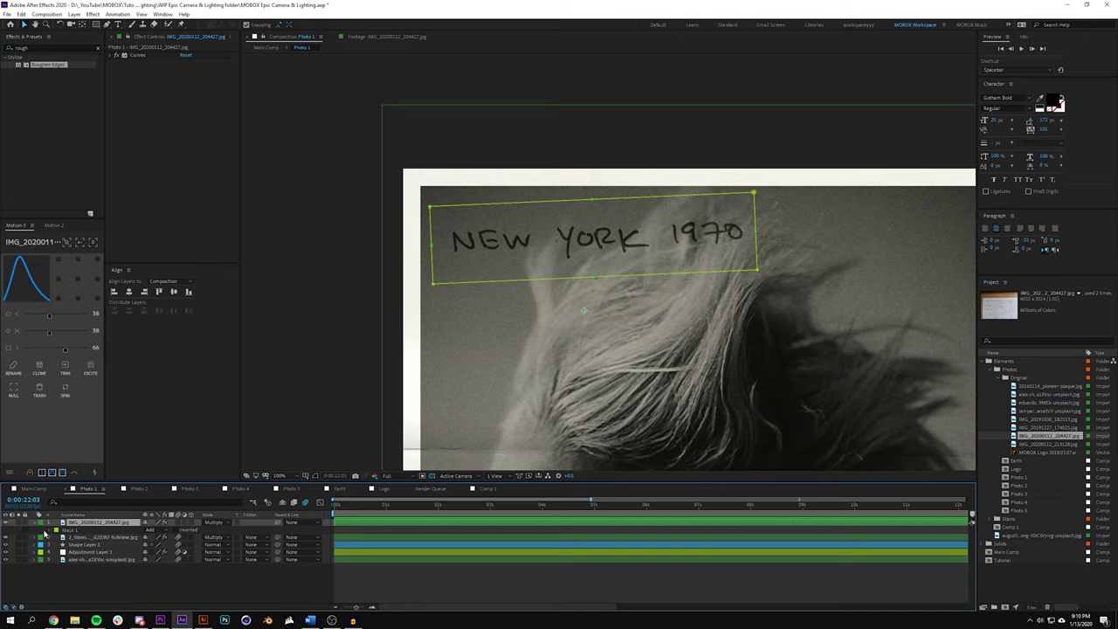
left_click(51, 531)
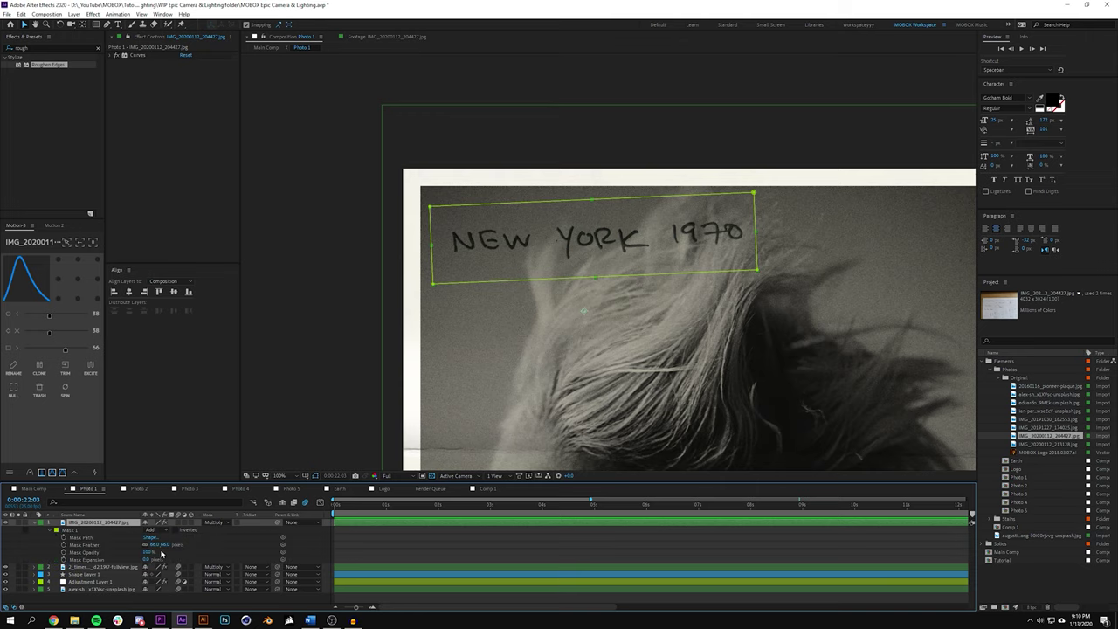
- Compare the note in Normal blending and without Curves, then restore Multiply with Curves on
left_click(214, 523)
left_click(225, 137)
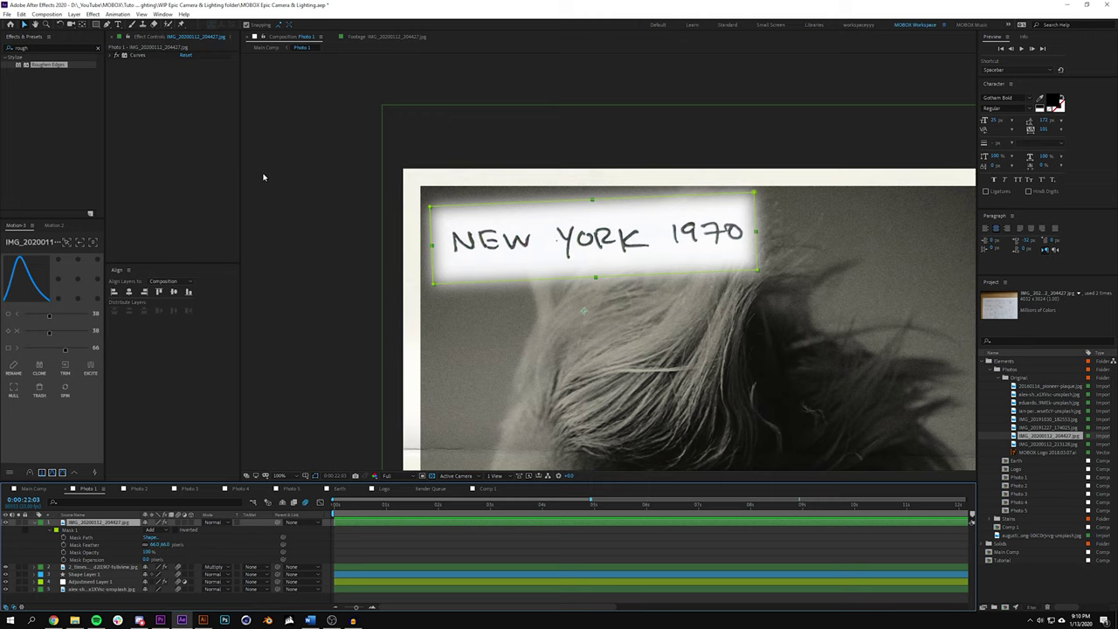
left_click(120, 55)
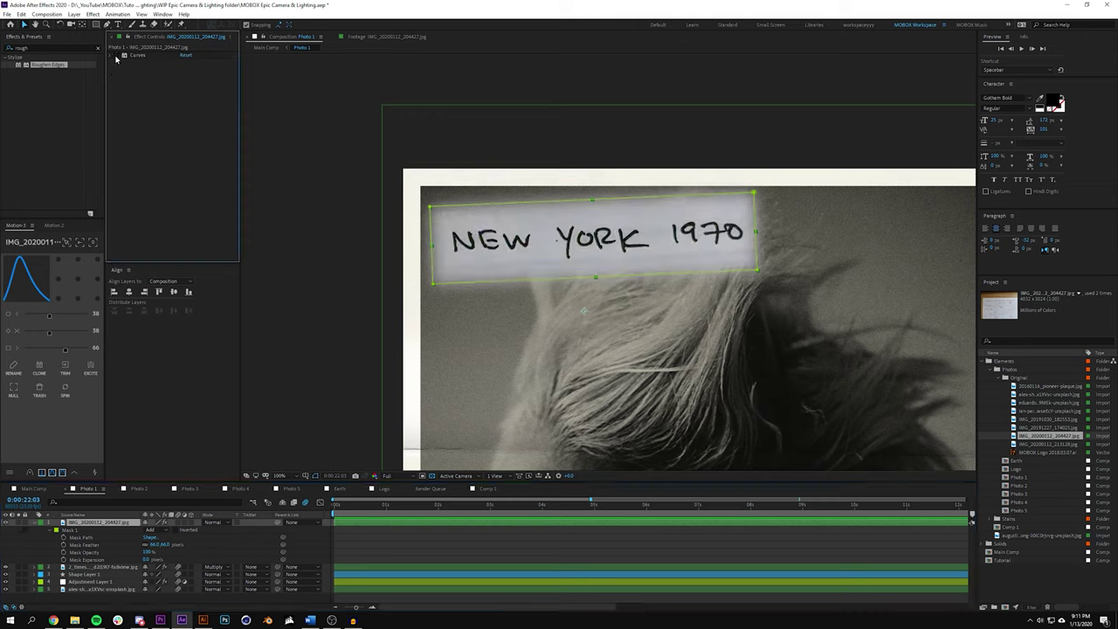
left_click(117, 56)
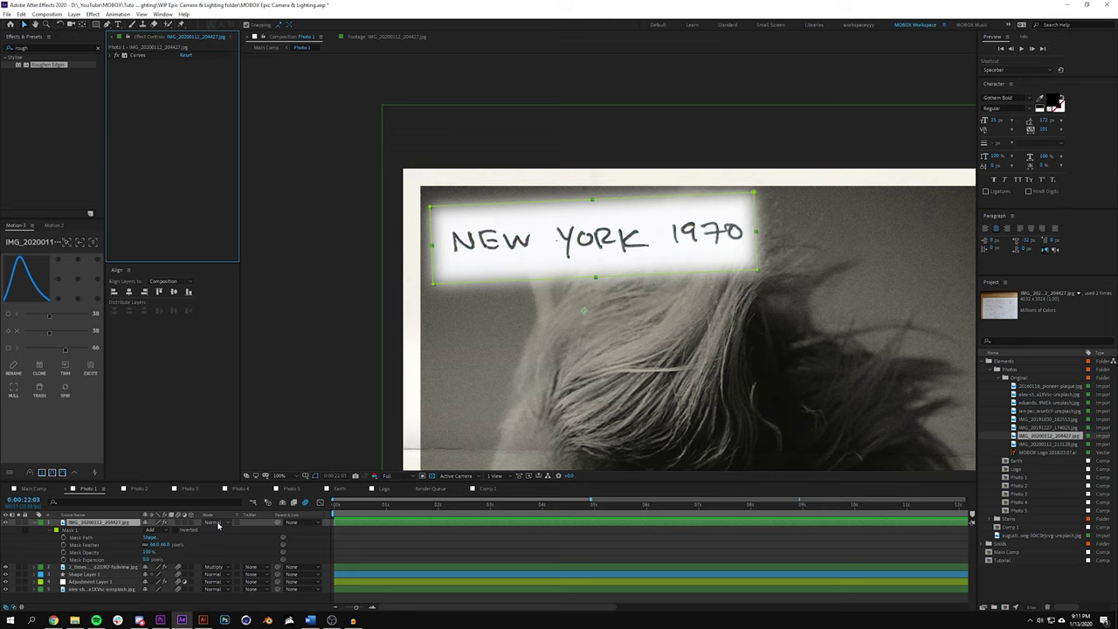
left_click(217, 522)
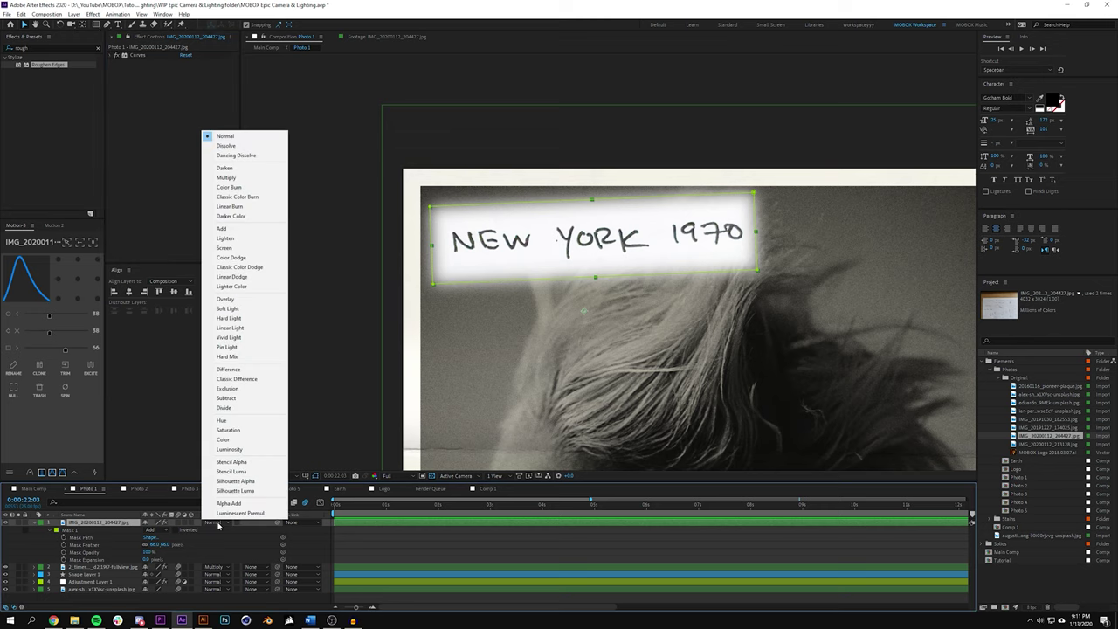
left_click(240, 178)
left_click(431, 564)
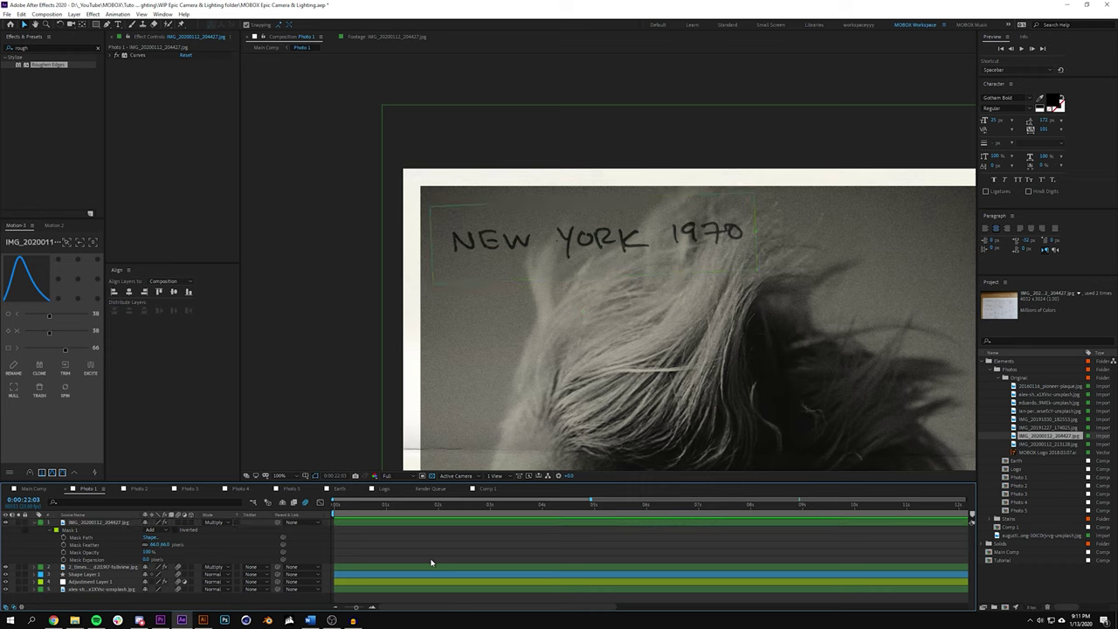
- Zoom in to inspect the NEW YORK 1970 note, then switch to Photo 2
key("period")
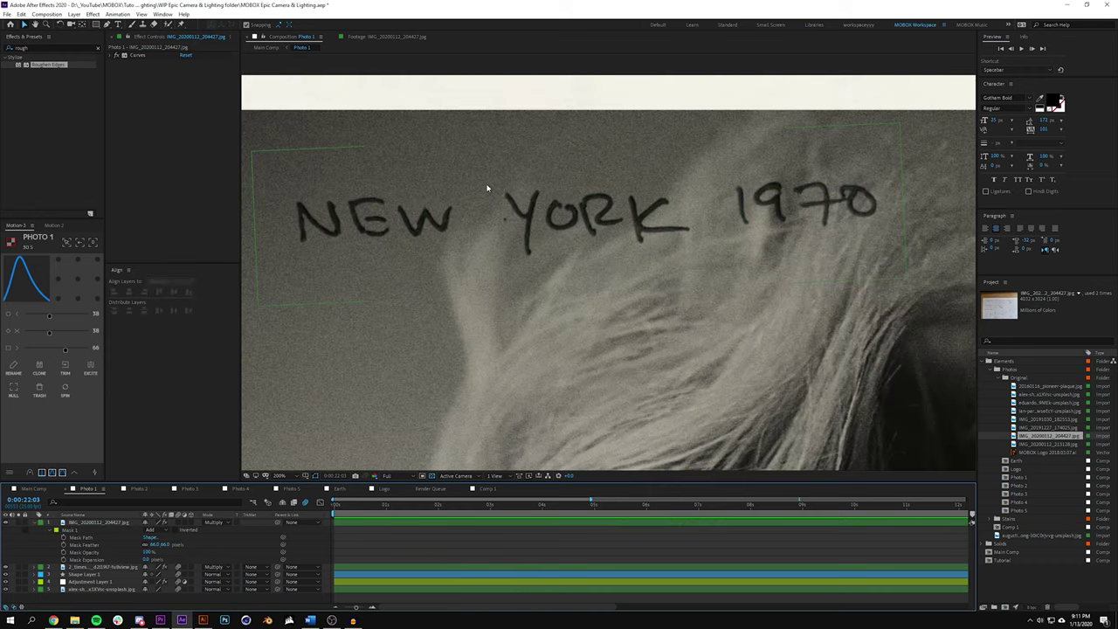
scroll(488, 188, "down", 5)
scroll(538, 193, "up", 7)
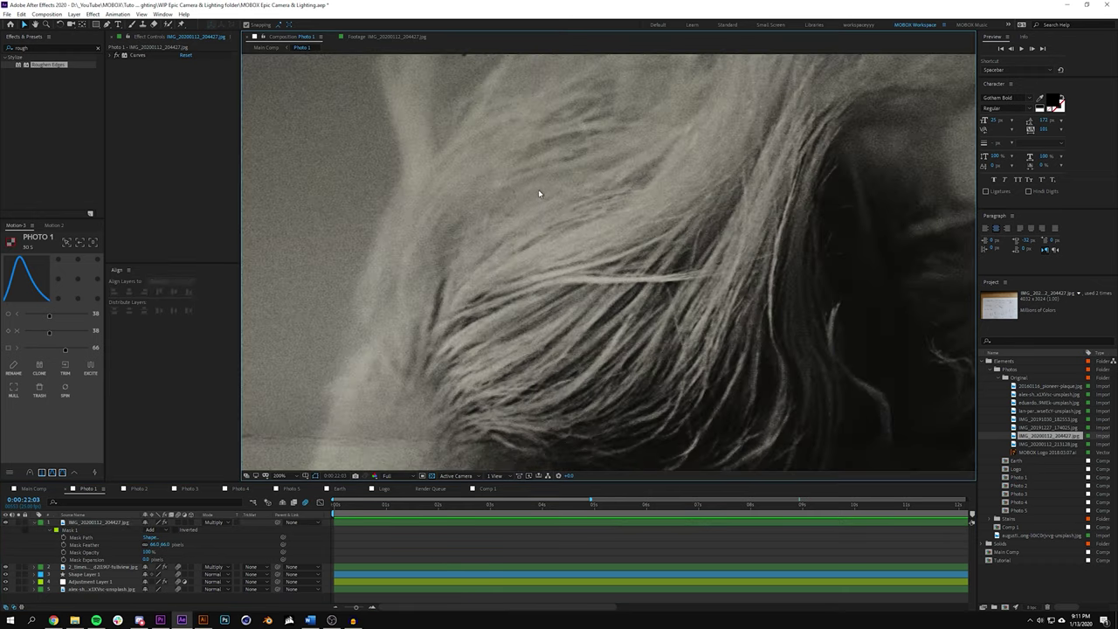
scroll(538, 189, "down", 3)
scroll(642, 232, "up", 3)
scroll(642, 234, "down", 4)
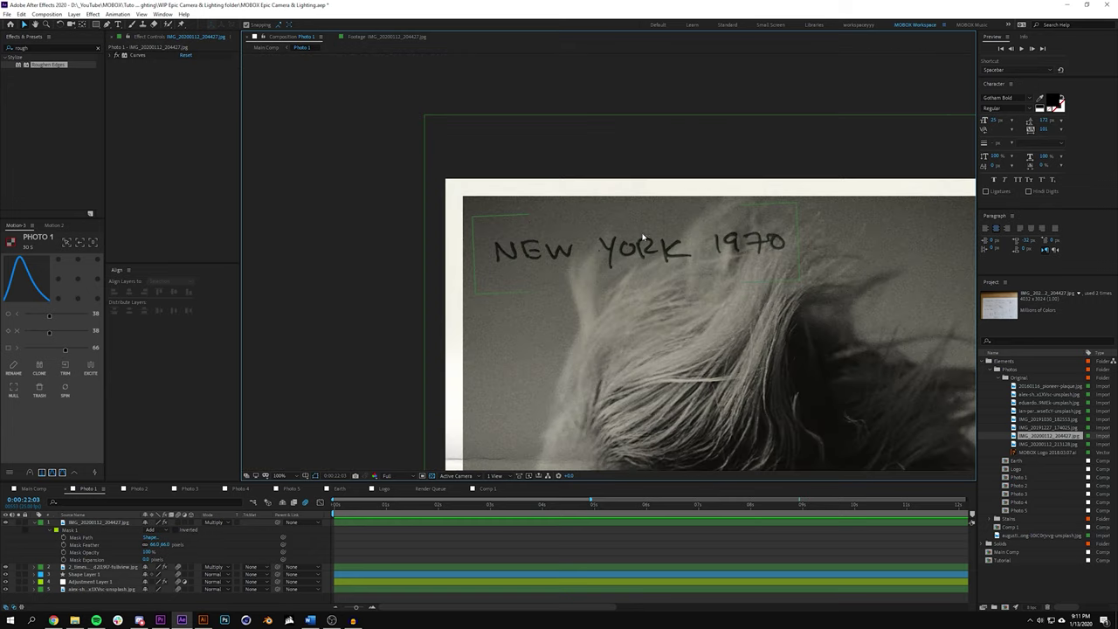
scroll(611, 288, "down", 1)
key("shift+period")
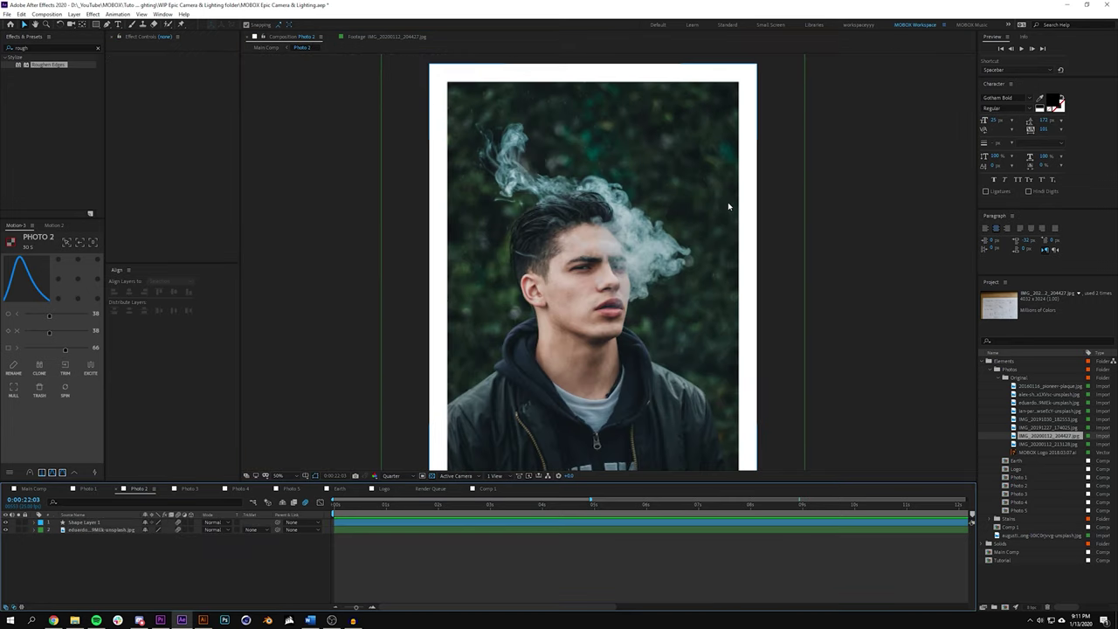
- Browse Photo 3, 4 and 5, then show Photo 4 at Full resolution and 100% zoom
left_click(190, 489)
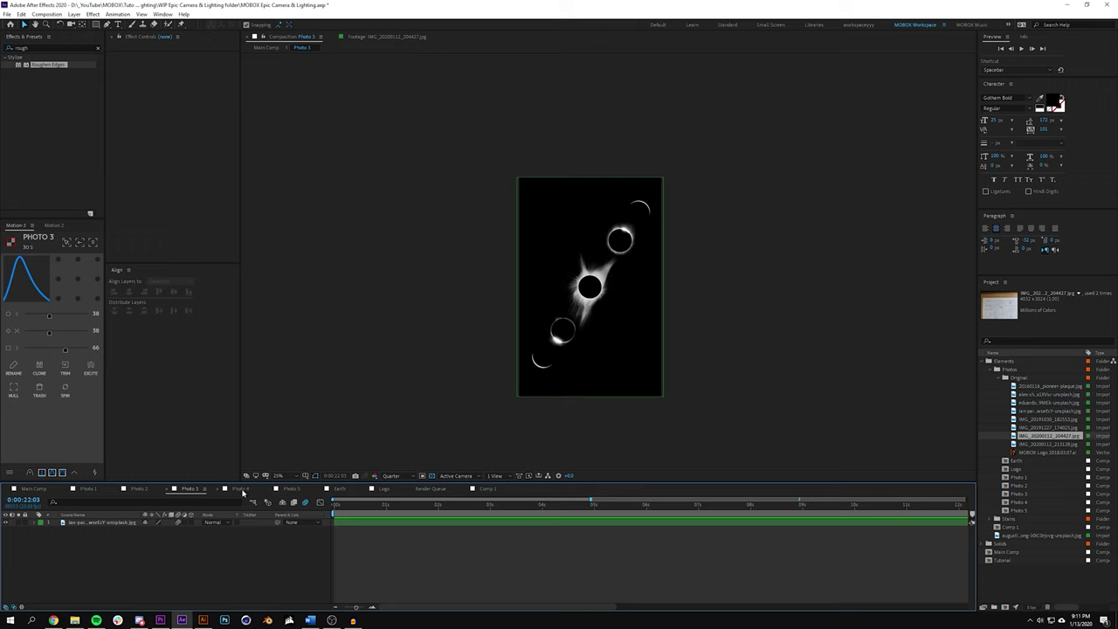
left_click(240, 490)
left_click(291, 489)
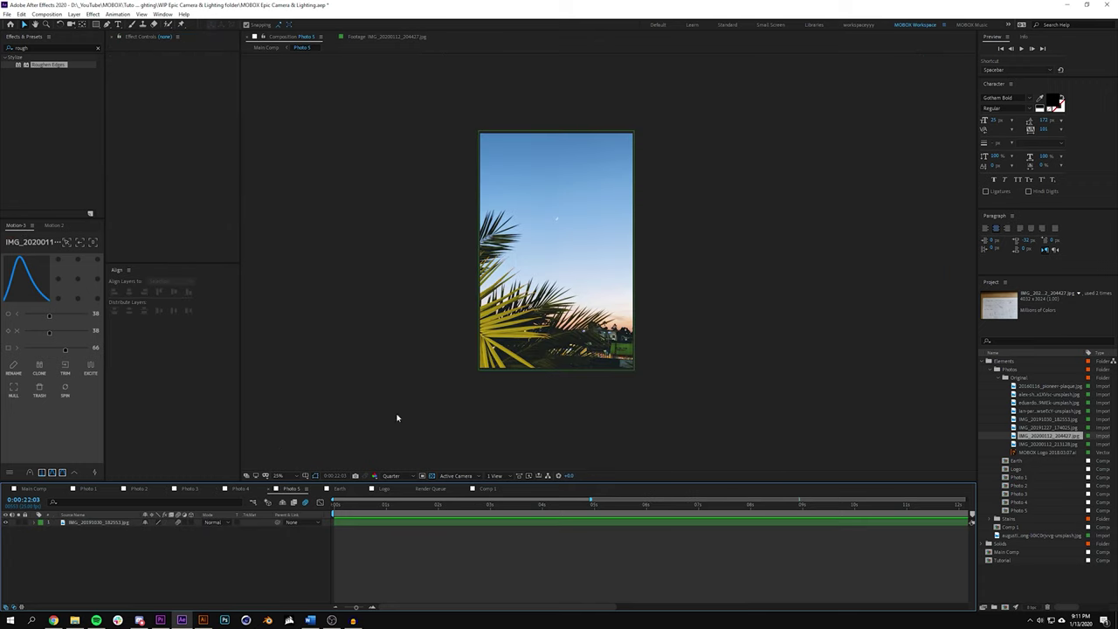
left_click(242, 489)
left_click(392, 476)
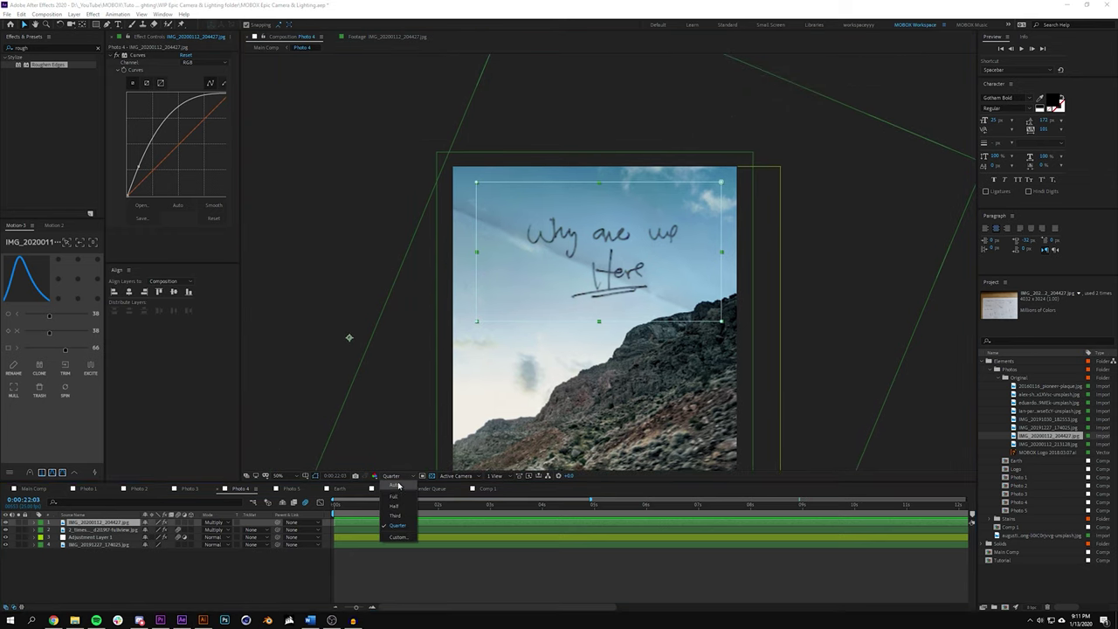
left_click(393, 496)
key("period")
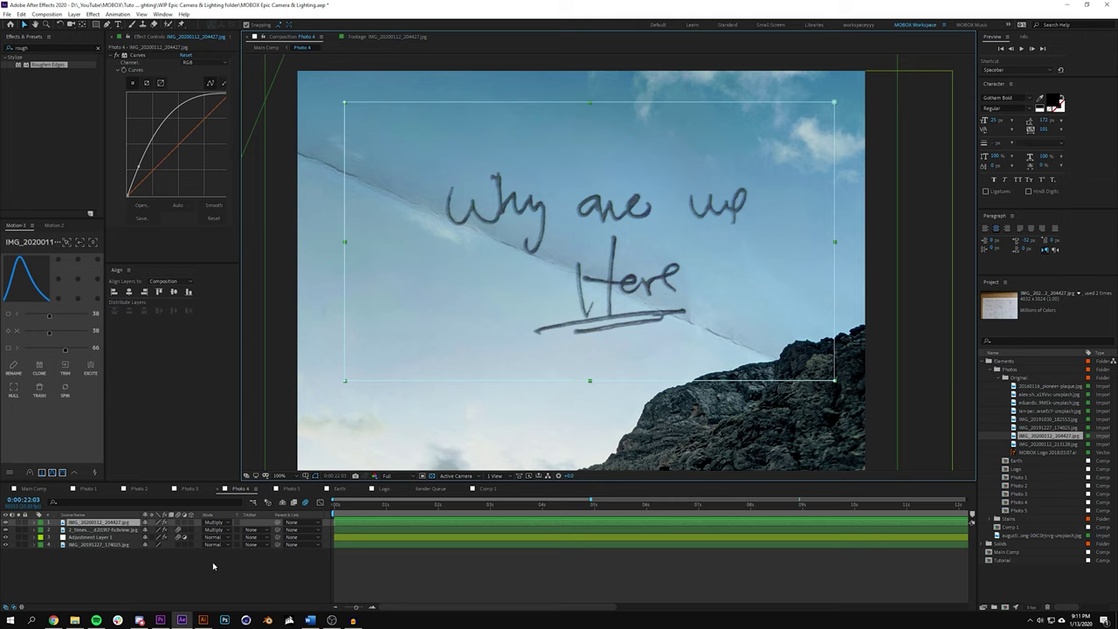
- View the note layer on its own to see the whole paper
double_click(101, 522)
key("comma")
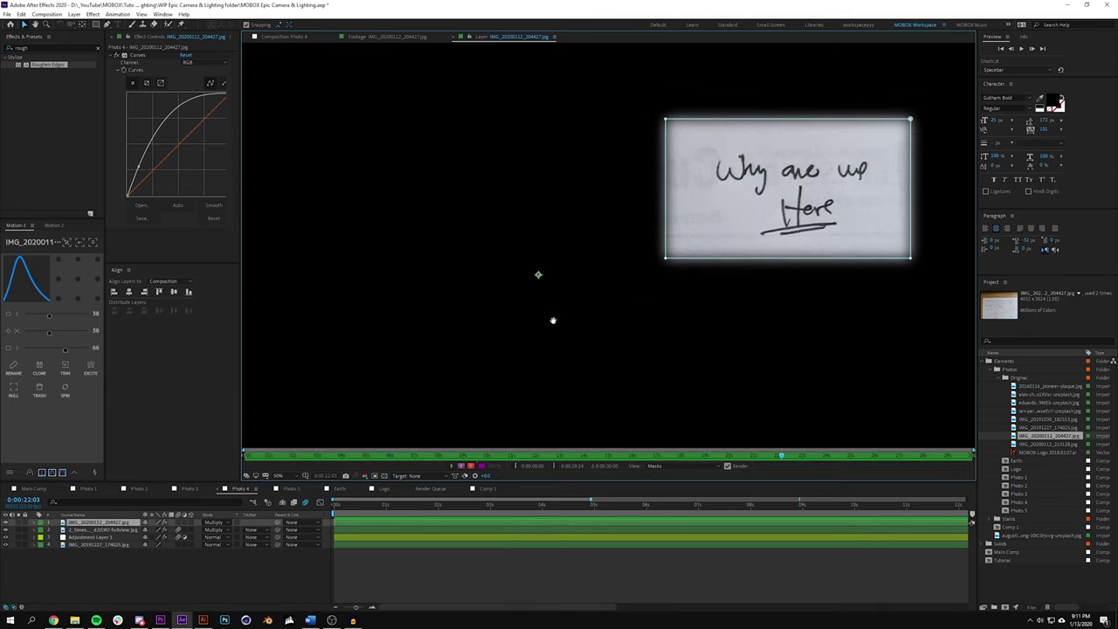
left_click_drag(552, 317, 289, 340)
key("comma")
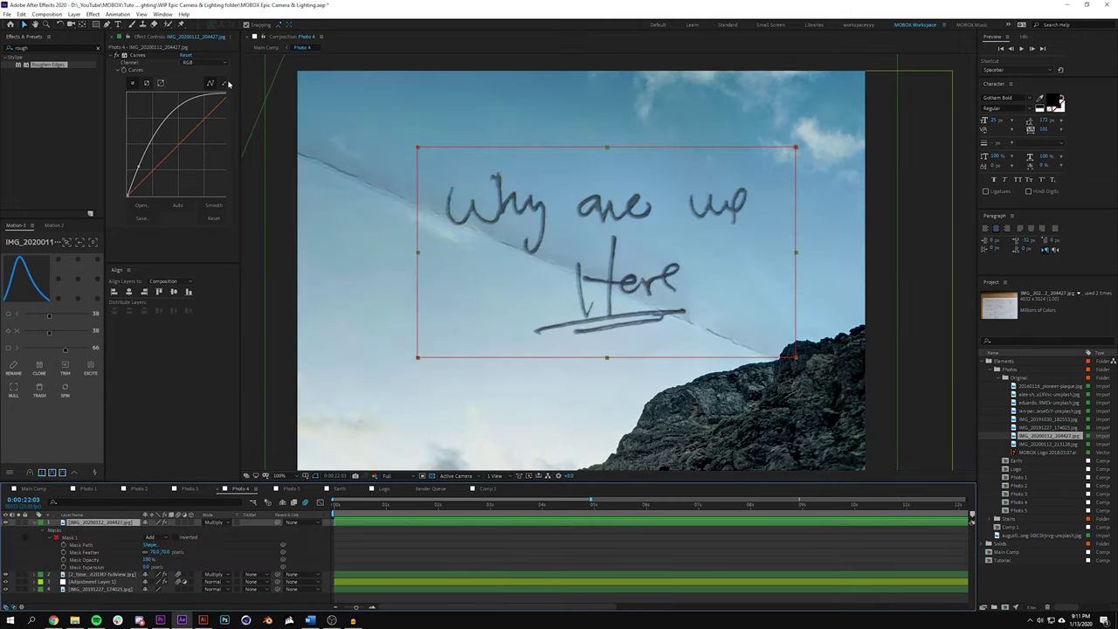
- Compare the note with Curves off and Normal blending, then reset it to Multiply
left_click_drag(241, 81, 304, 74)
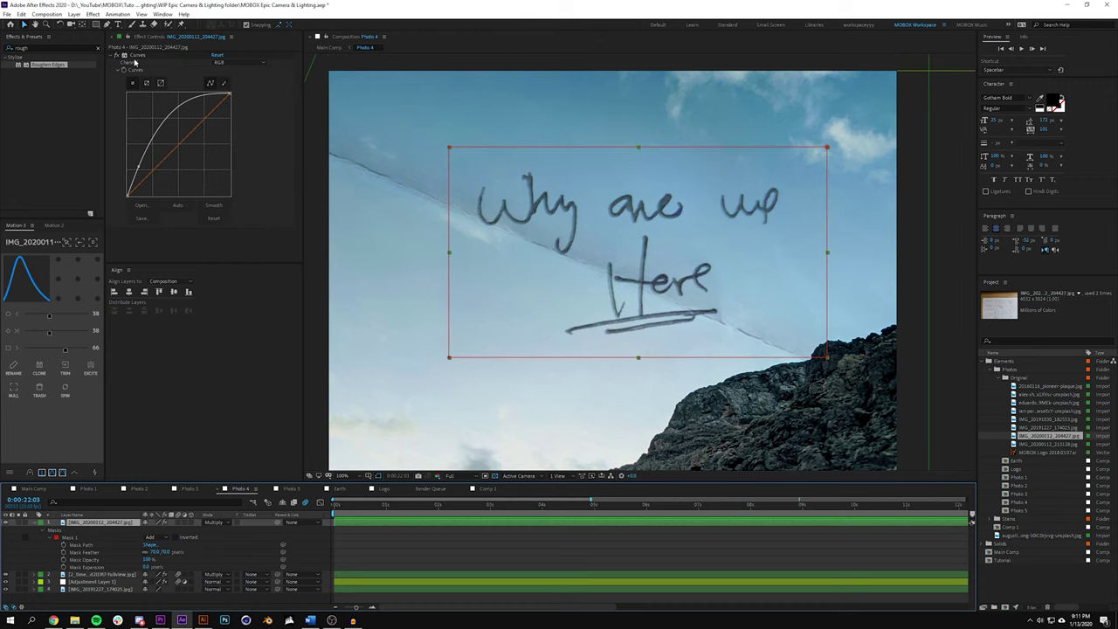
left_click(118, 56)
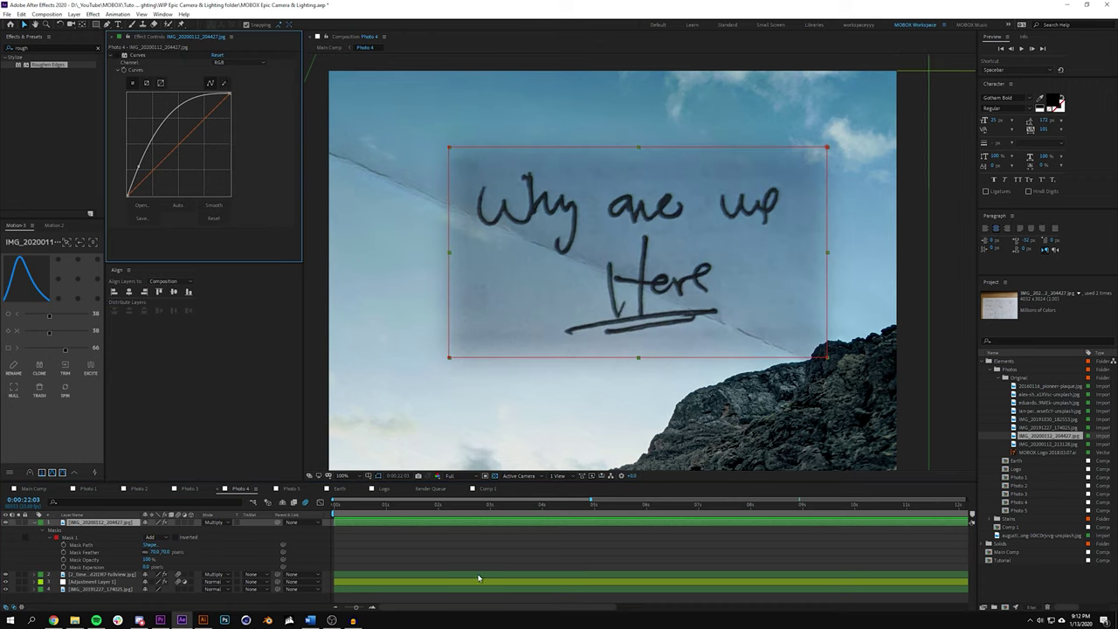
left_click(225, 524)
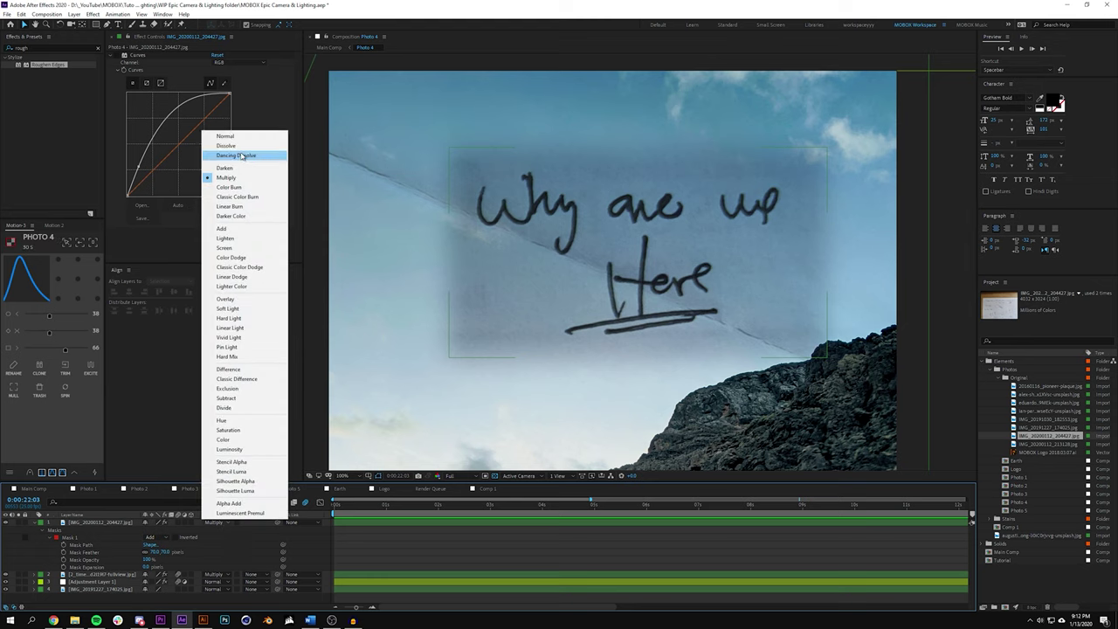
left_click(225, 137)
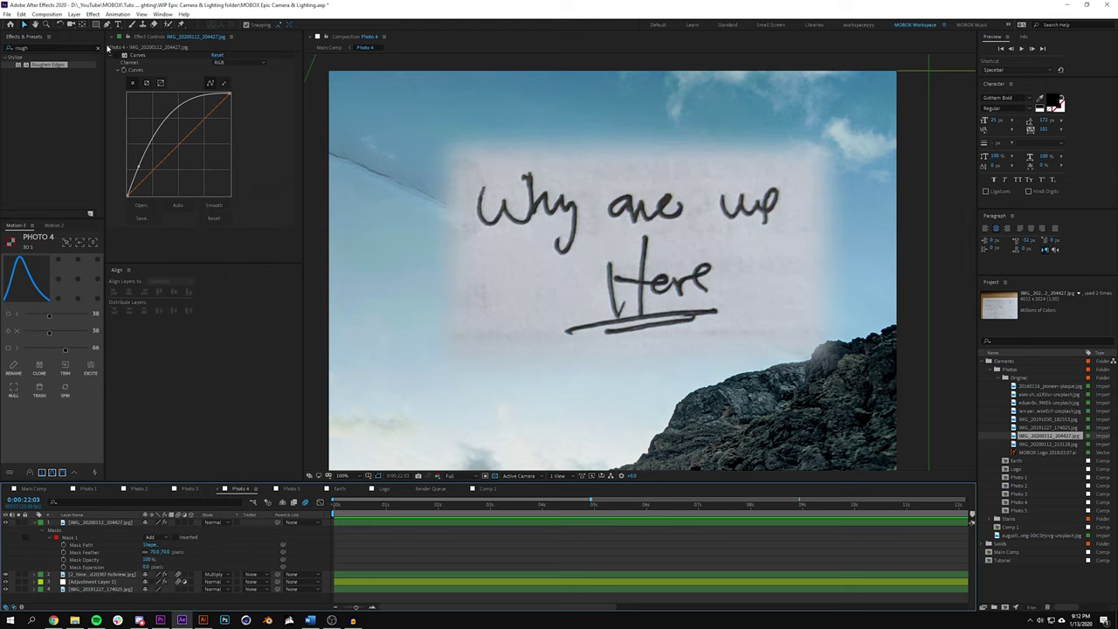
left_click(114, 56)
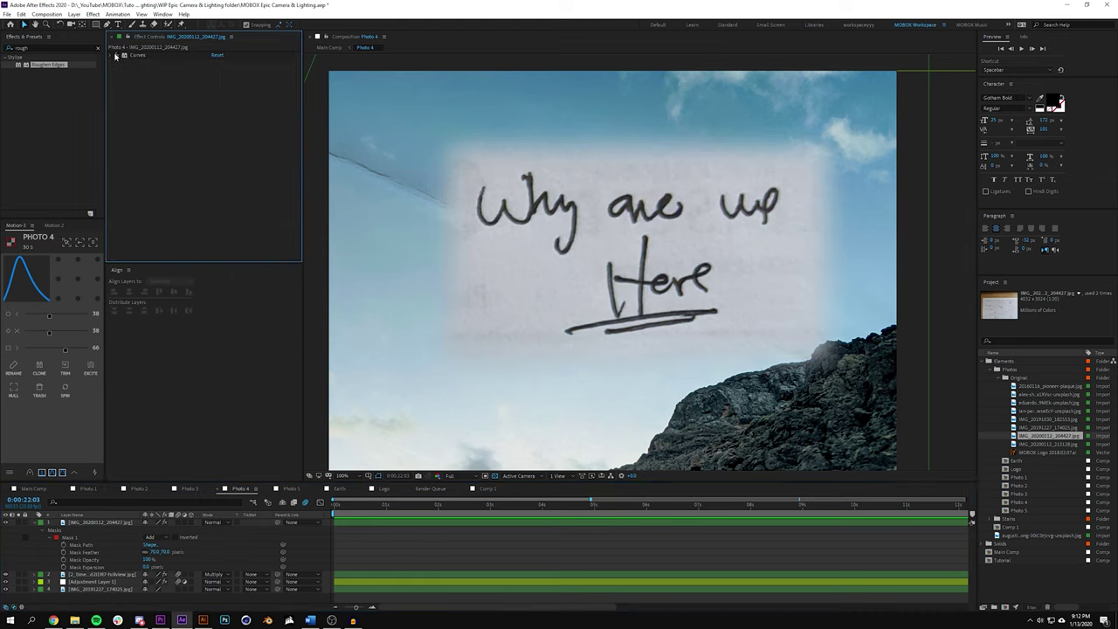
left_click(218, 524)
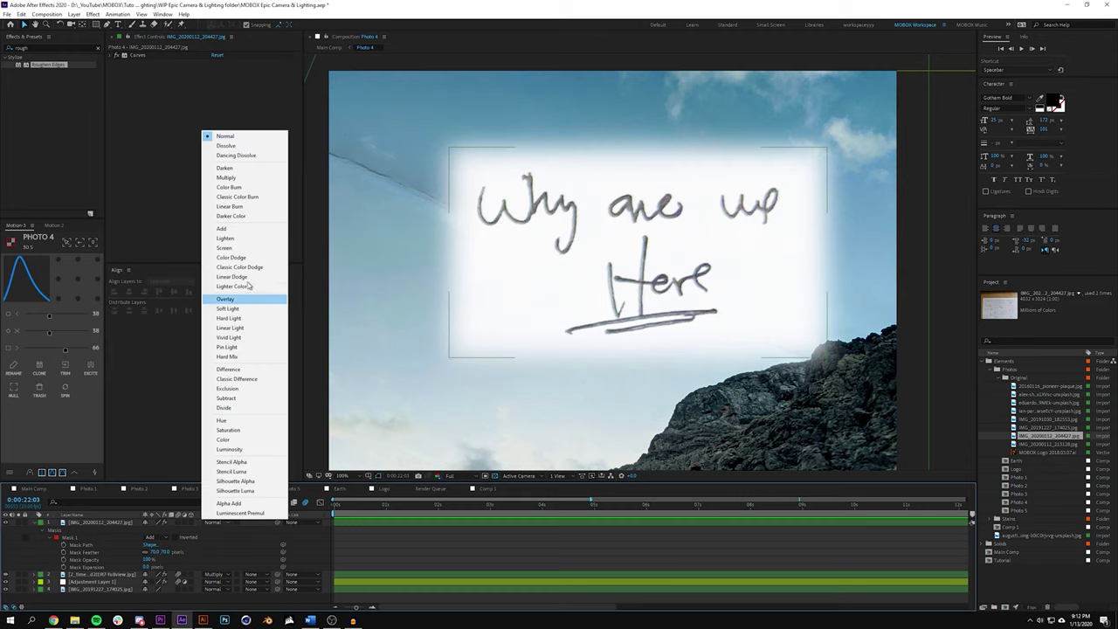
left_click(250, 178)
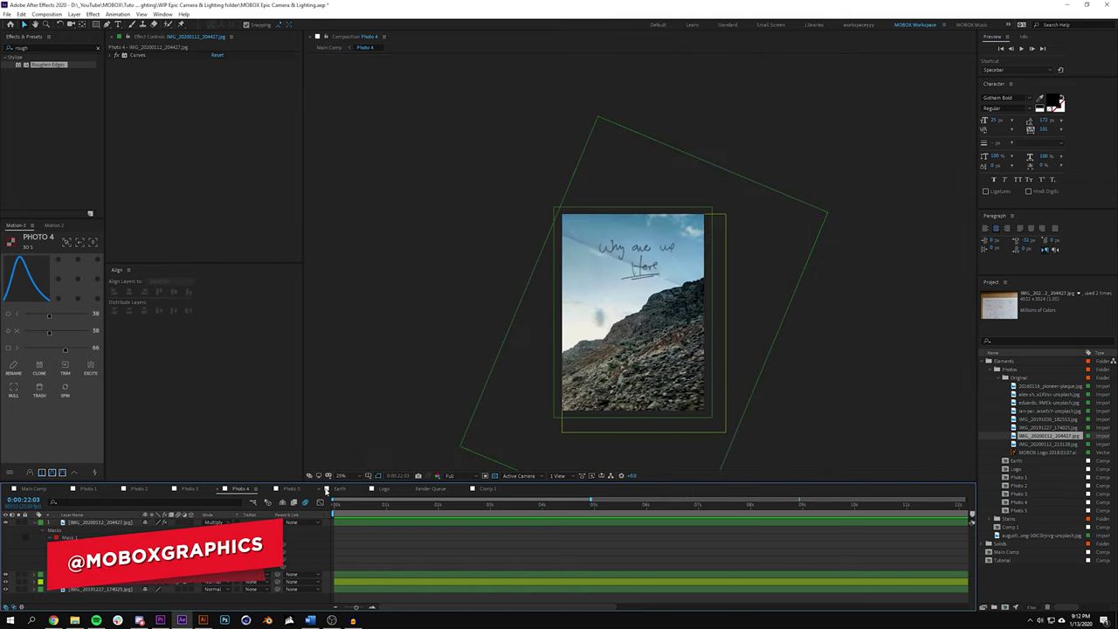
- Step through the Photo 5 and Earth comps to reach Comp 1's 3D MOBOX scene
left_click(292, 488)
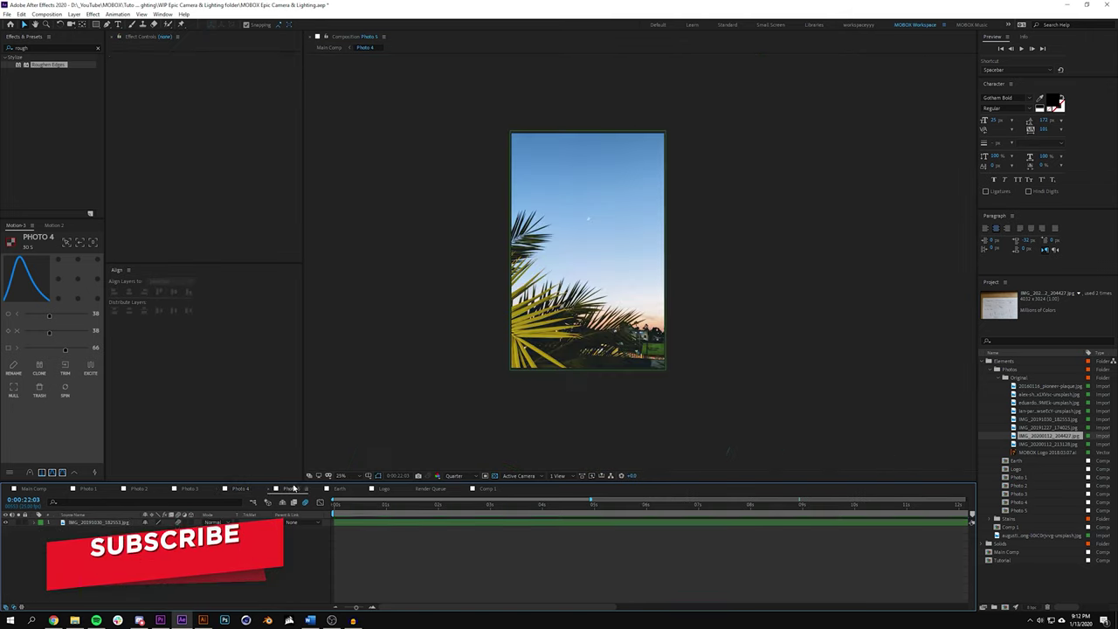
left_click(339, 488)
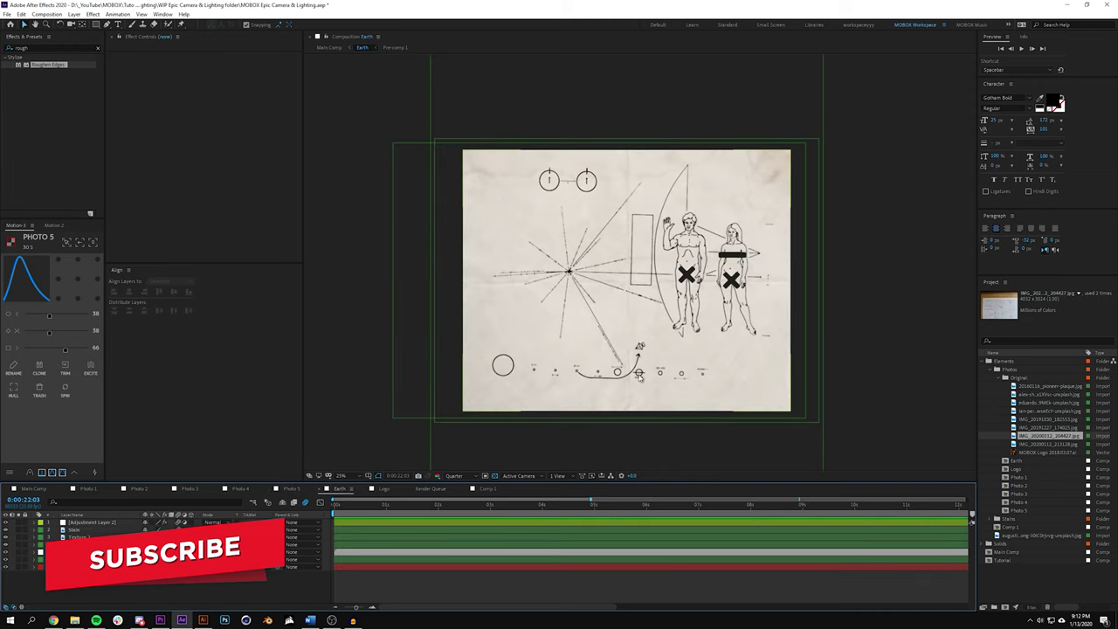
left_click(488, 489)
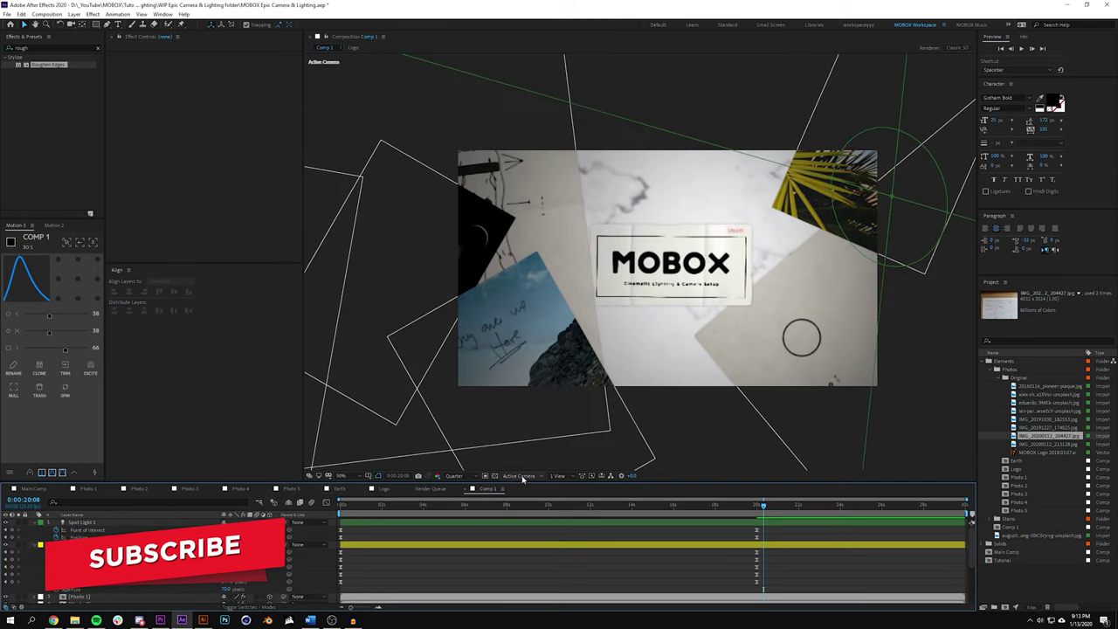